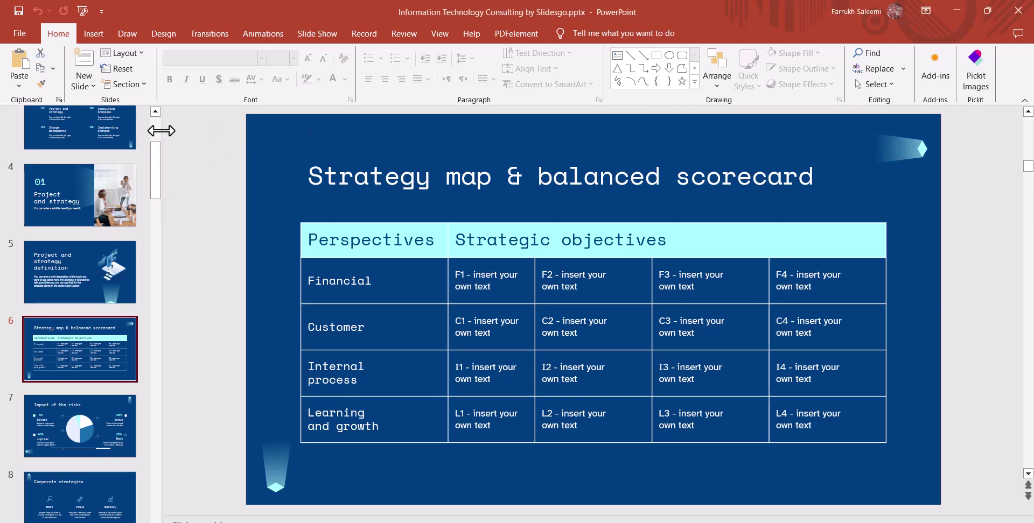
Start the Information Technology Consulting slideshow from slide 1
drag(156, 164, 159, 118)
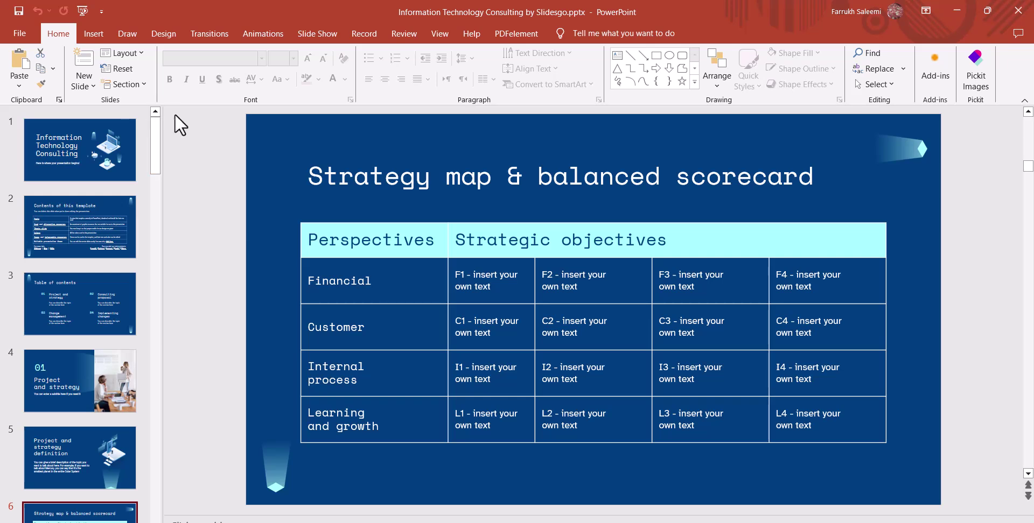
click(79, 158)
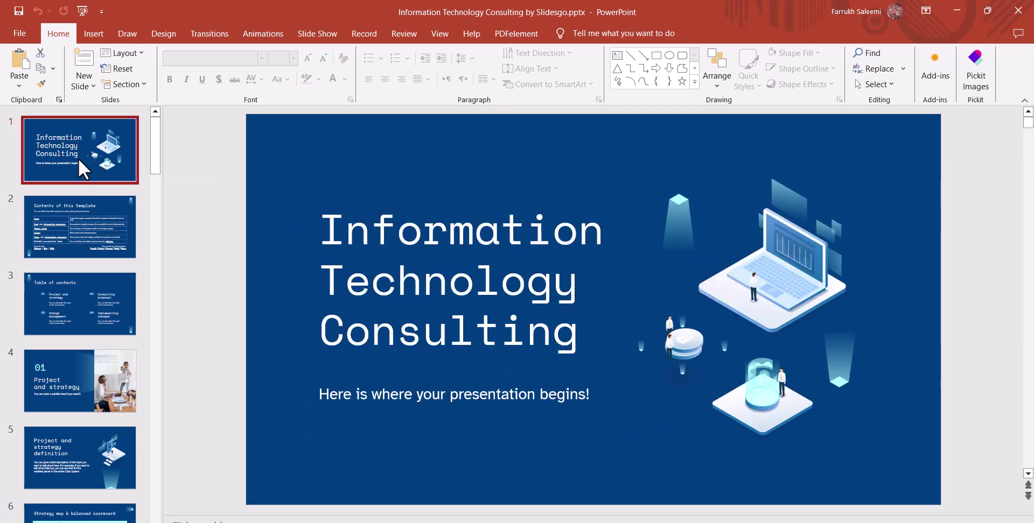
key(F5)
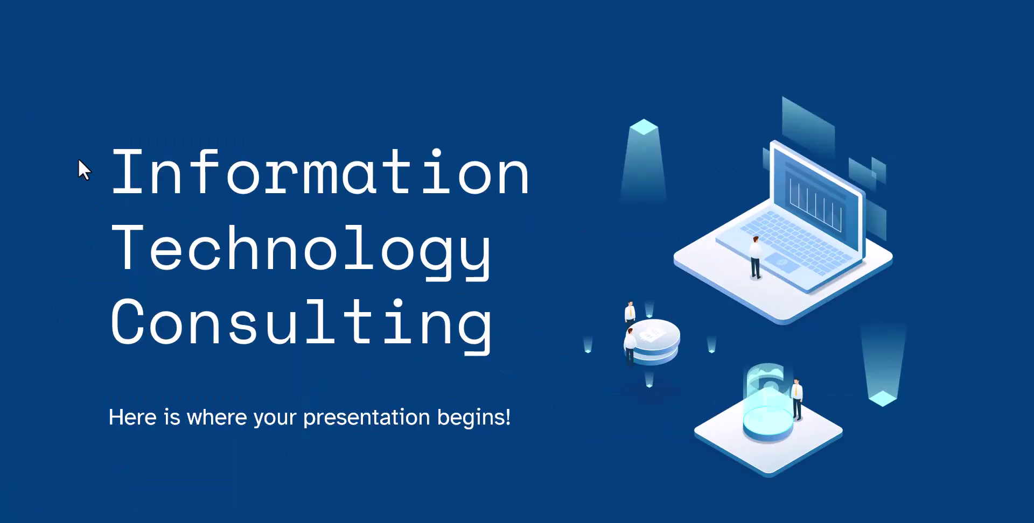
Advance through the slides to 'Change management strategy & plan' and exit the slideshow
click(296, 273)
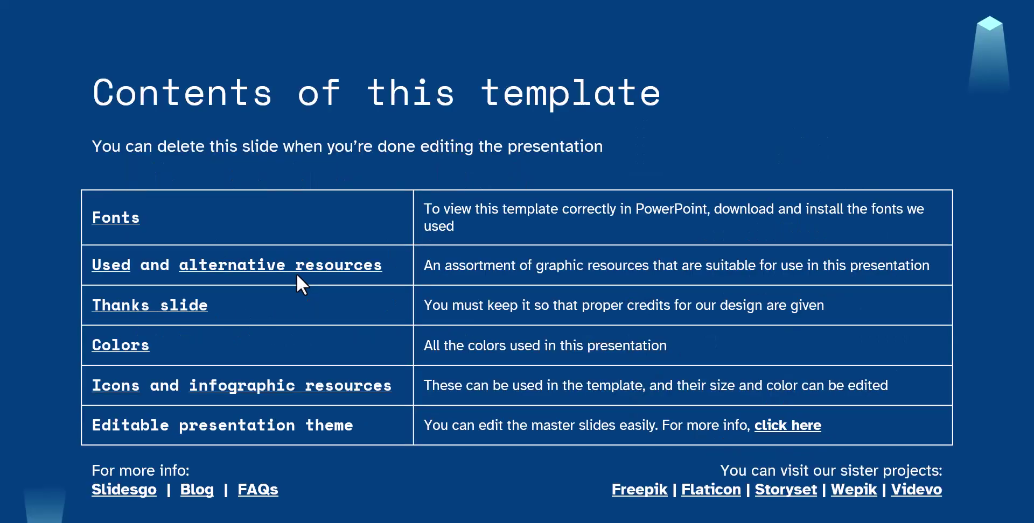
click(296, 274)
click(297, 280)
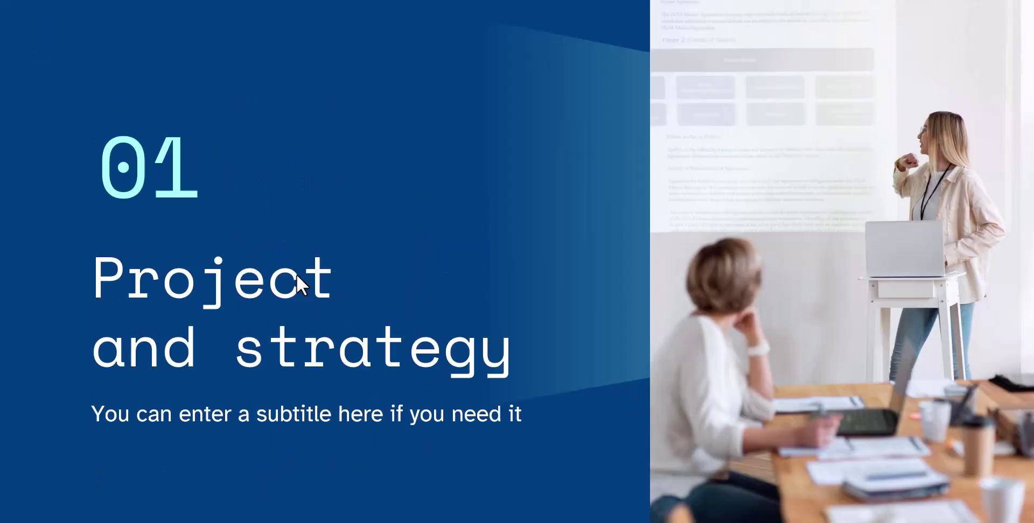
click(297, 275)
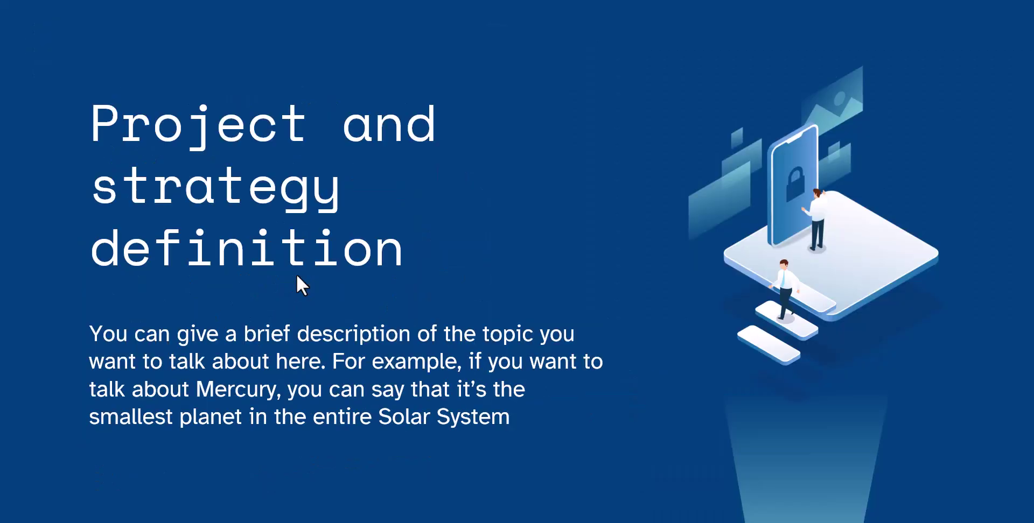
click(297, 275)
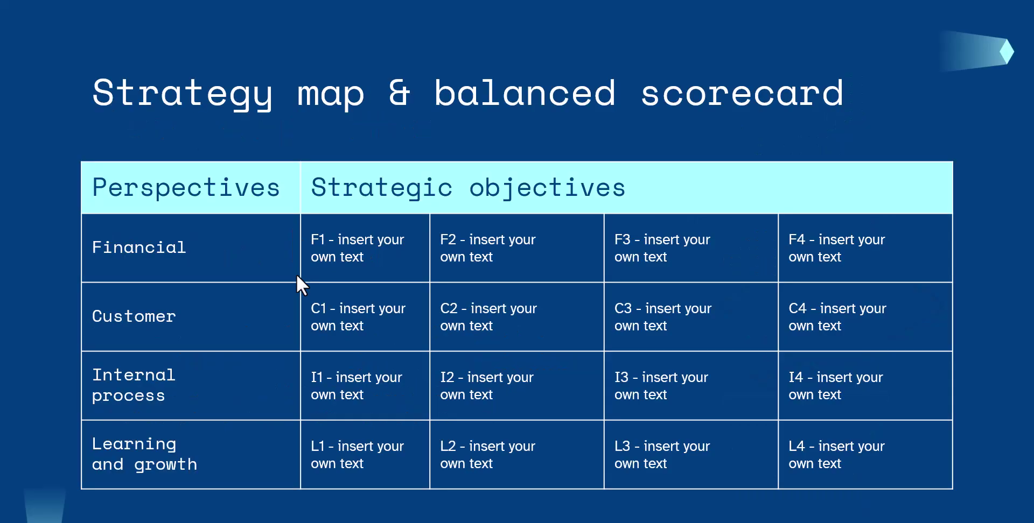
click(299, 298)
click(299, 294)
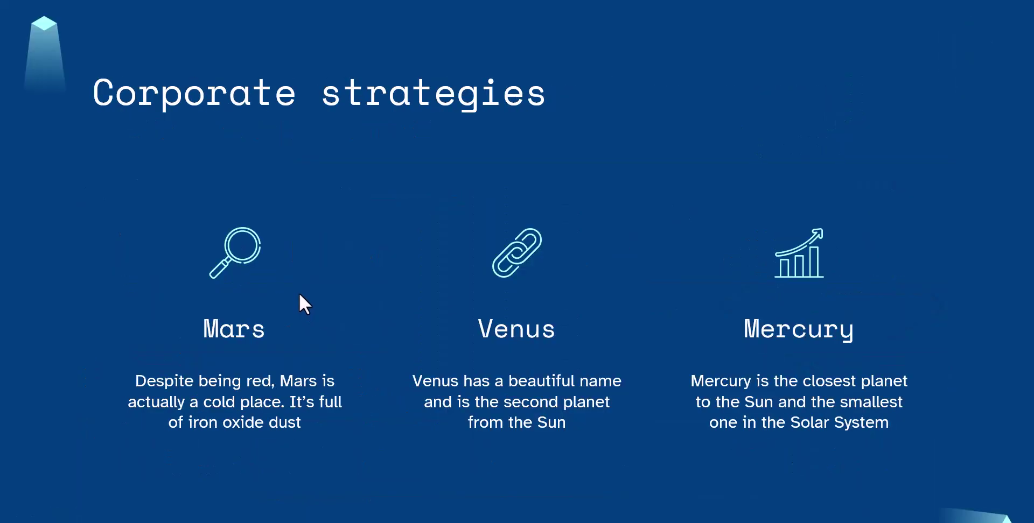
click(299, 292)
click(298, 292)
click(299, 292)
click(299, 293)
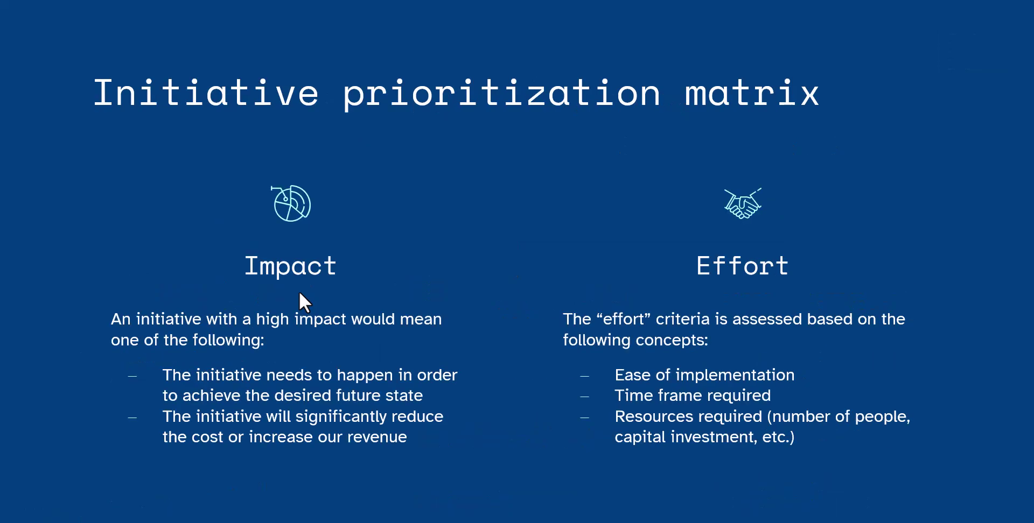
click(299, 292)
click(298, 292)
key(Escape)
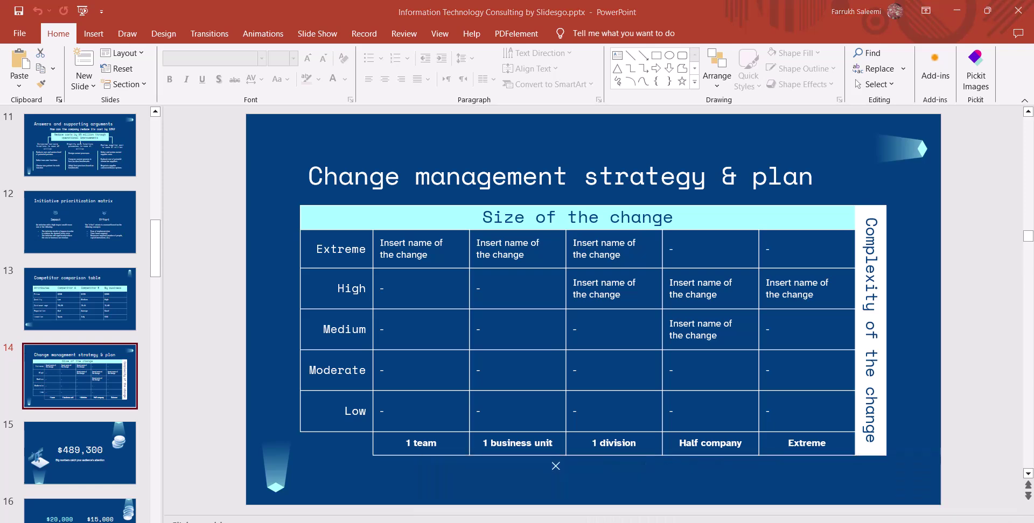
Create a blank presentation and delete its title and subtitle placeholders
click(520, 467)
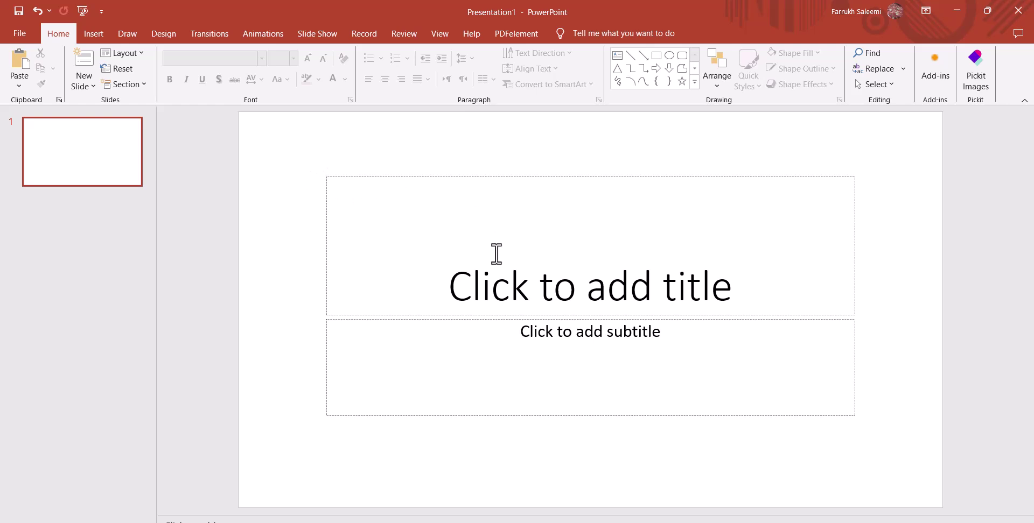
click(418, 177)
key(Delete)
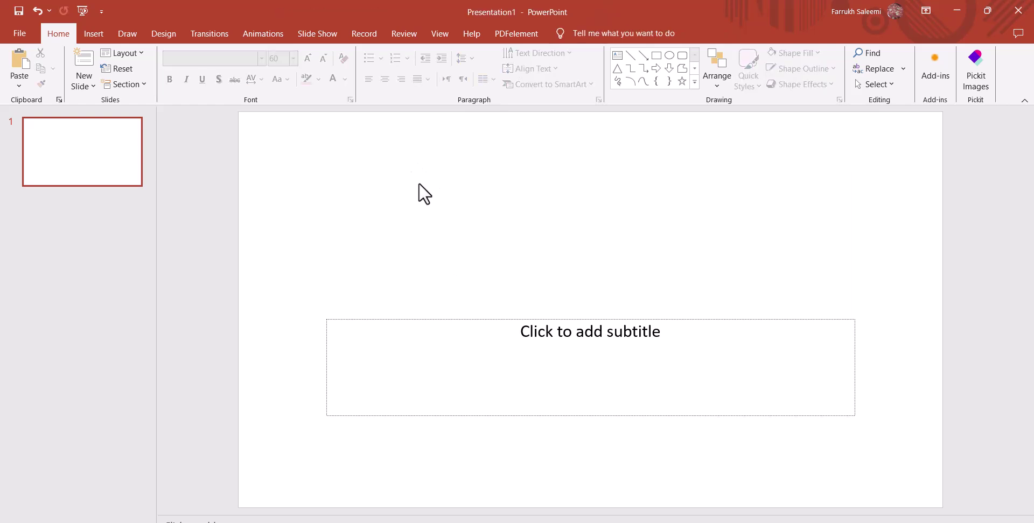
click(439, 319)
key(Delete)
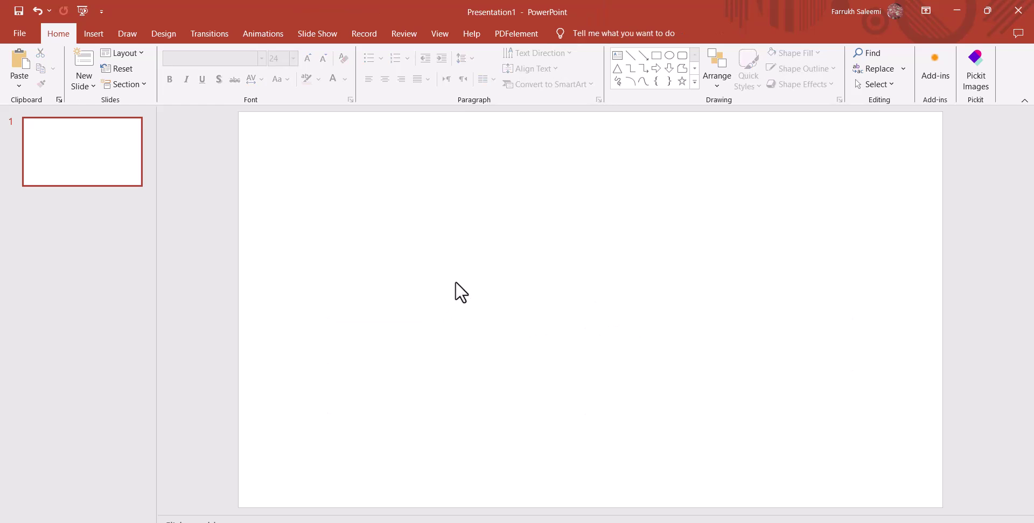
Draw a text box in the upper middle reading 'Superior Services Academy' and narrow it to fit
click(614, 56)
drag(422, 214, 676, 265)
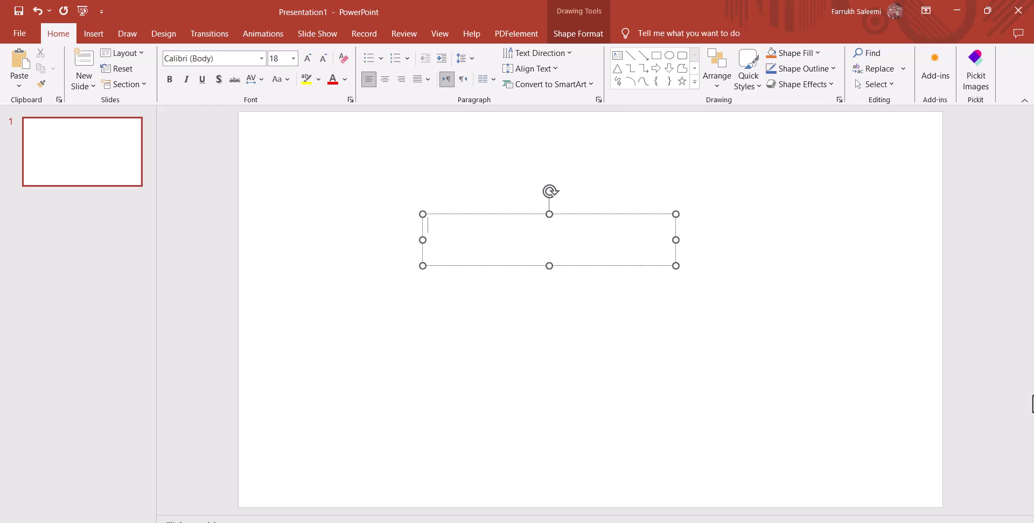
text(S)
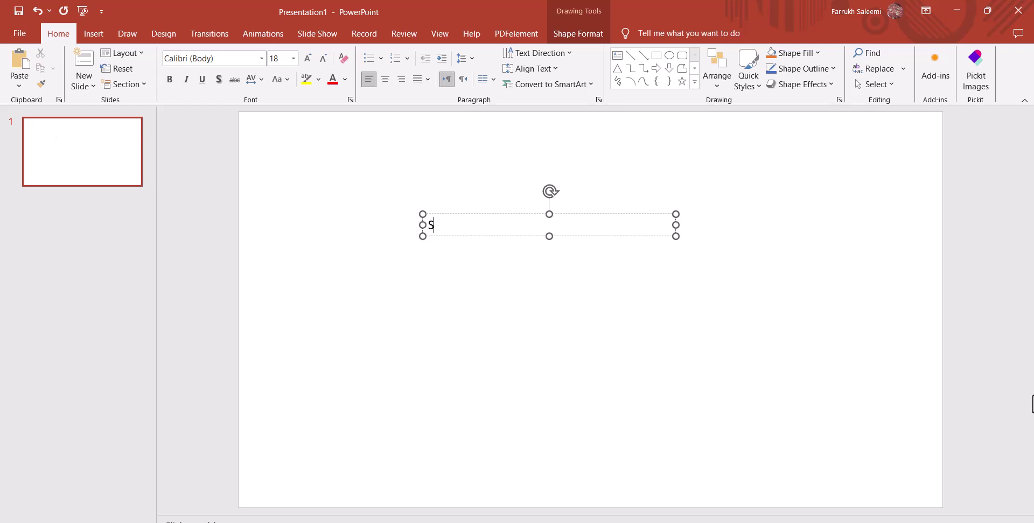
text(uper)
text(ior )
text(Se)
text(rvic)
text(es A)
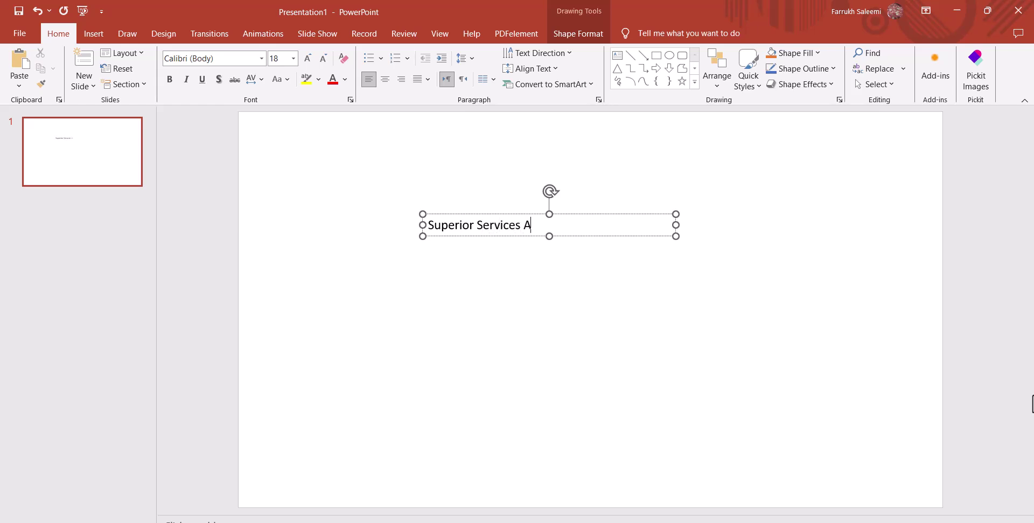
text(cade)
text(my)
click(619, 235)
drag(675, 225, 609, 226)
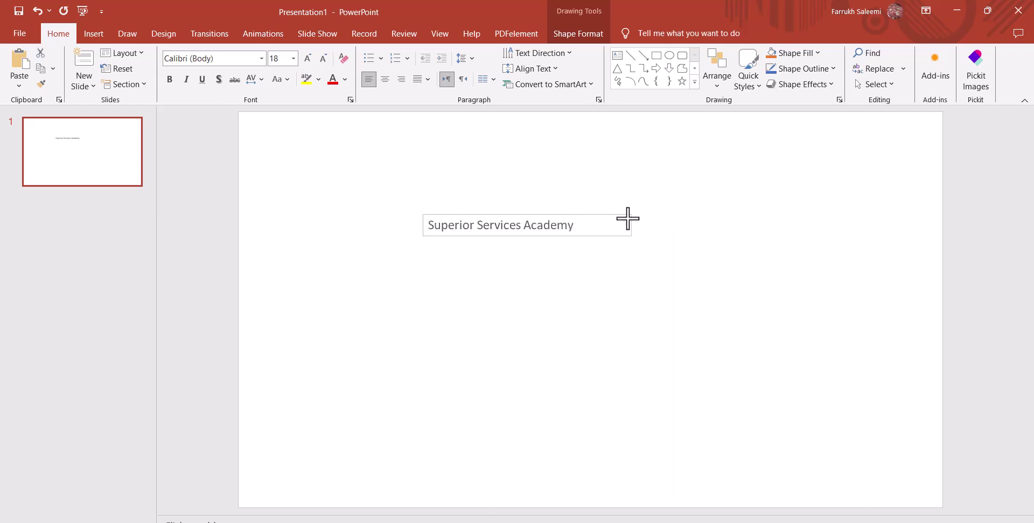
click(549, 225)
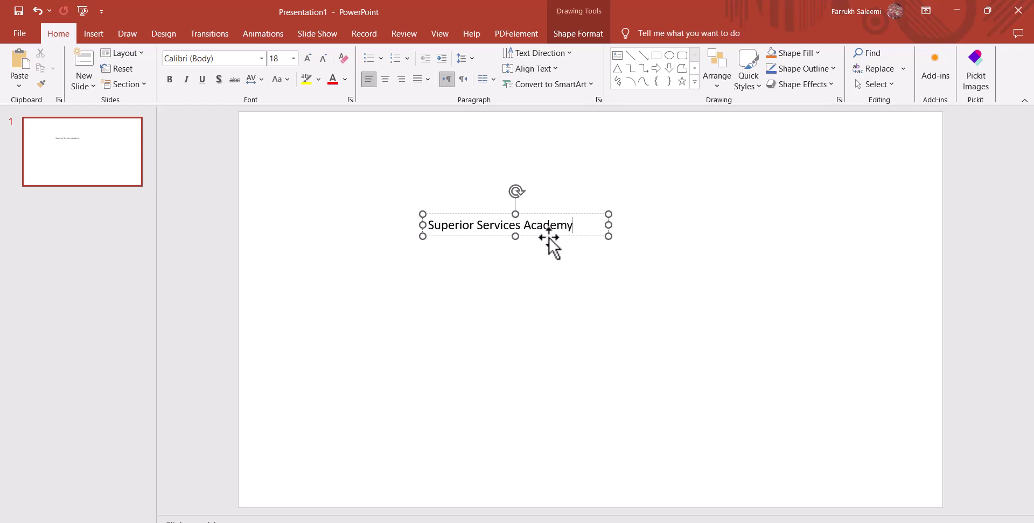
Increase the title text size step by step to 40 pt
click(306, 60)
click(589, 236)
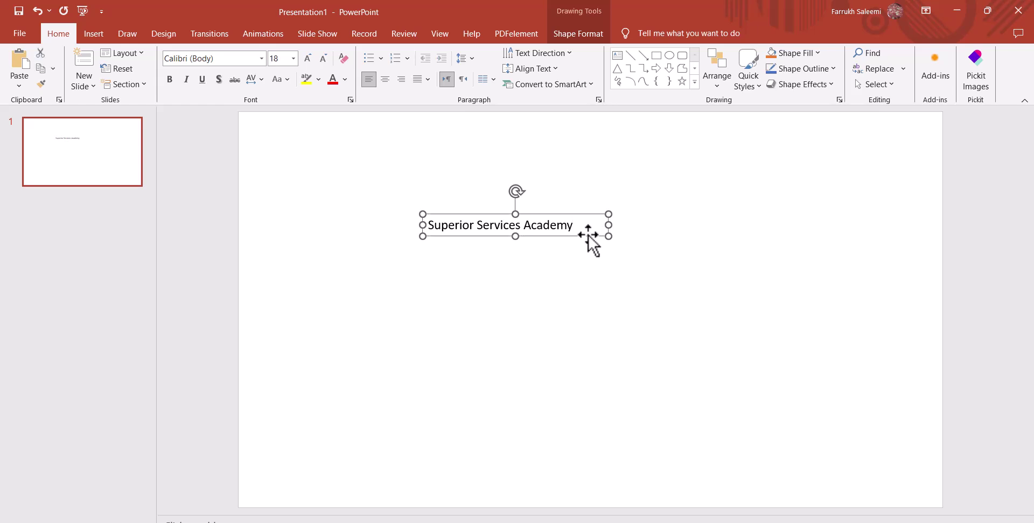
click(306, 61)
click(306, 60)
click(305, 60)
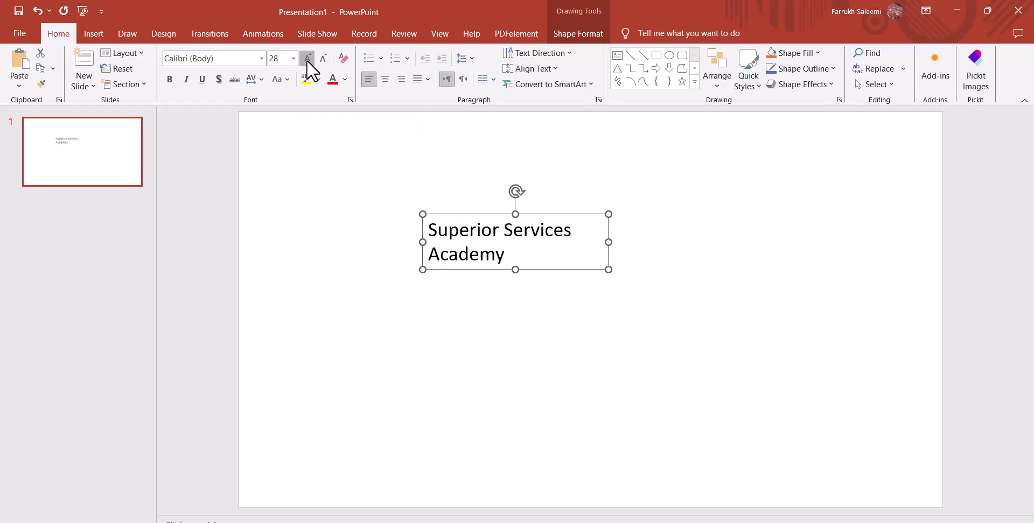
click(305, 60)
click(306, 60)
click(306, 59)
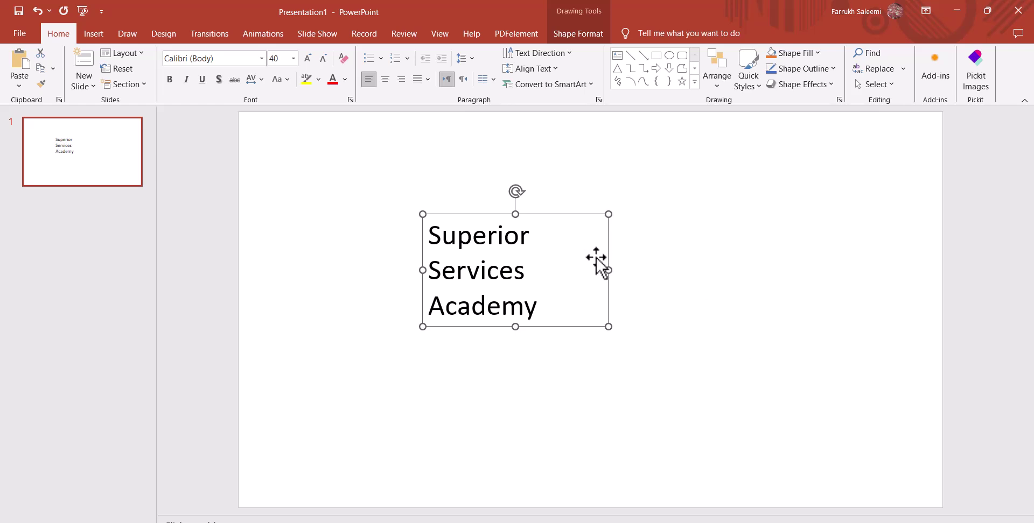
Widen the title box so the text fits one line, then shift it left
drag(609, 269, 711, 266)
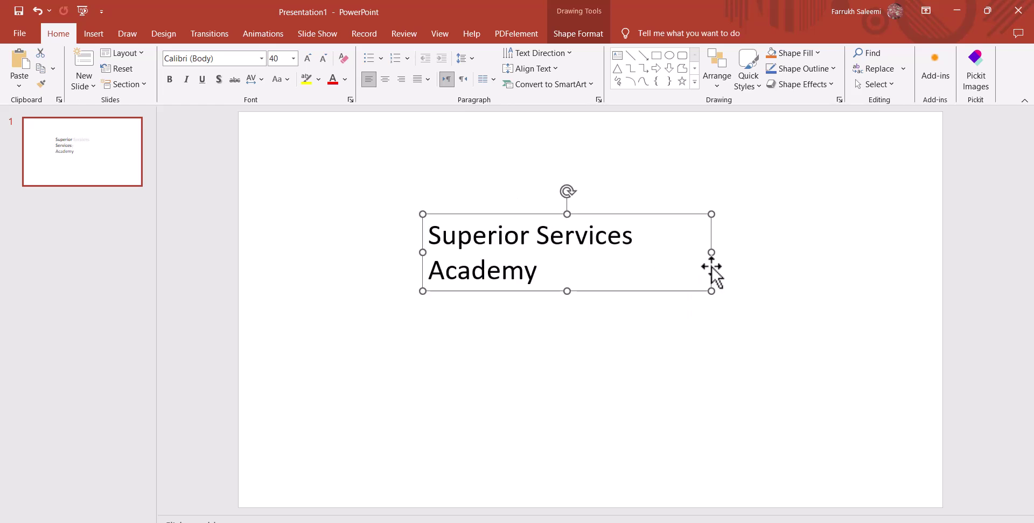
drag(711, 253, 780, 242)
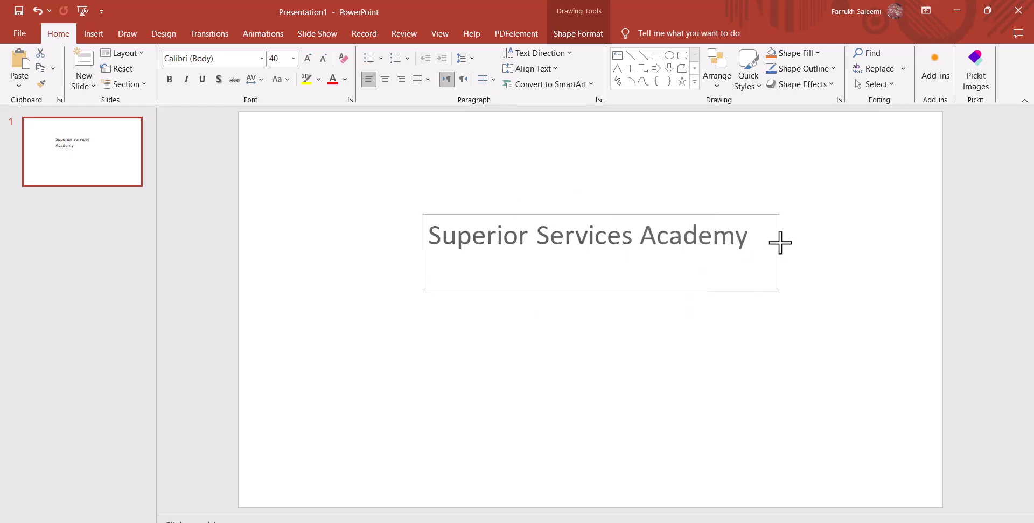
drag(561, 255, 493, 251)
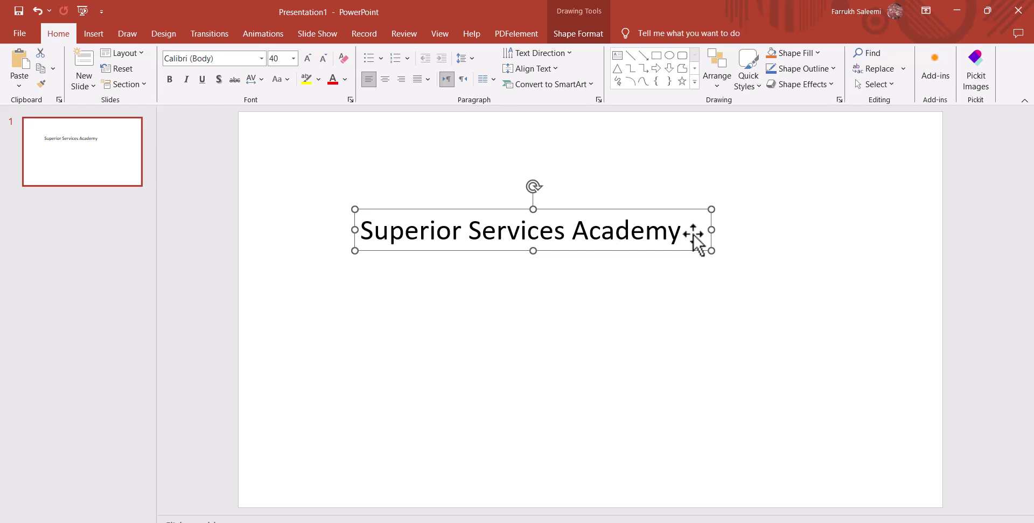
click(673, 231)
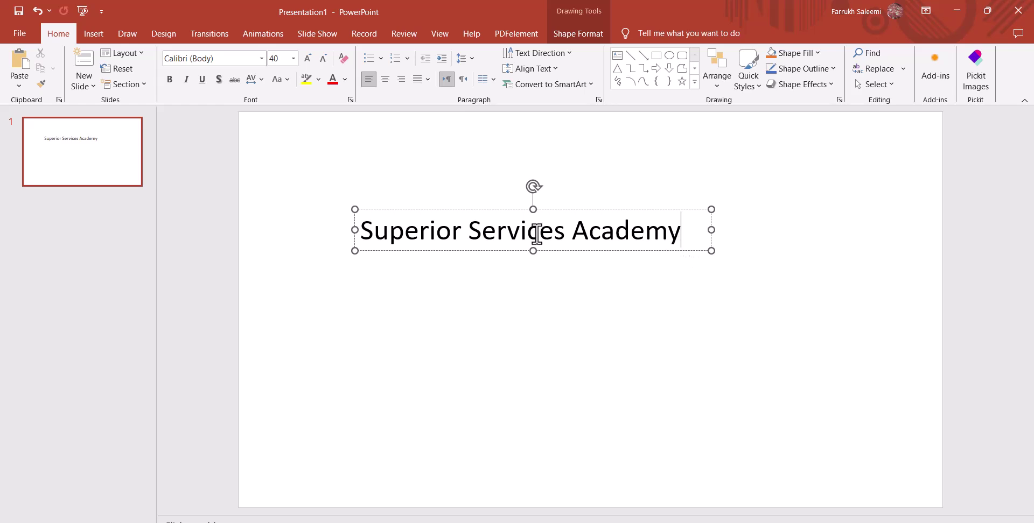
Format the title in dark red, A Pompadour Bold Sample font, 66 pt
click(612, 252)
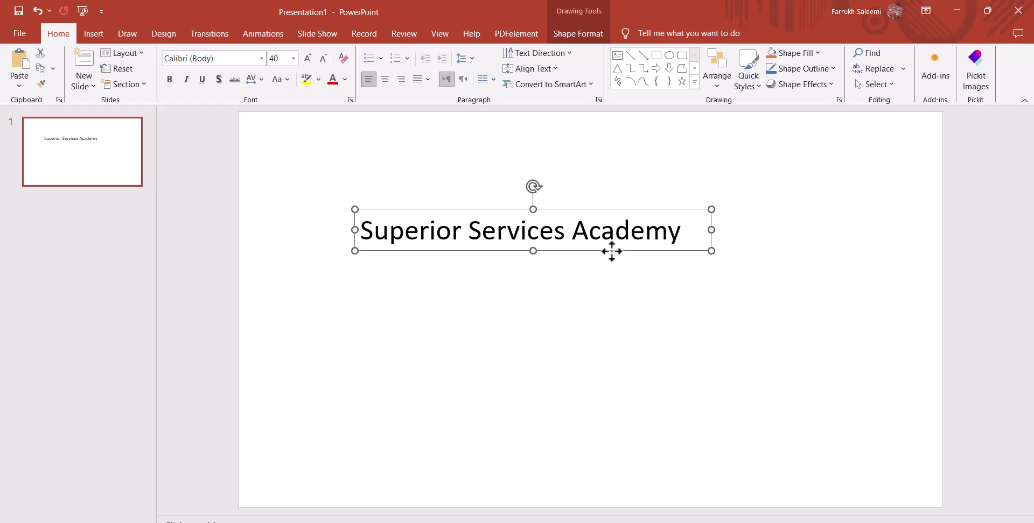
click(345, 80)
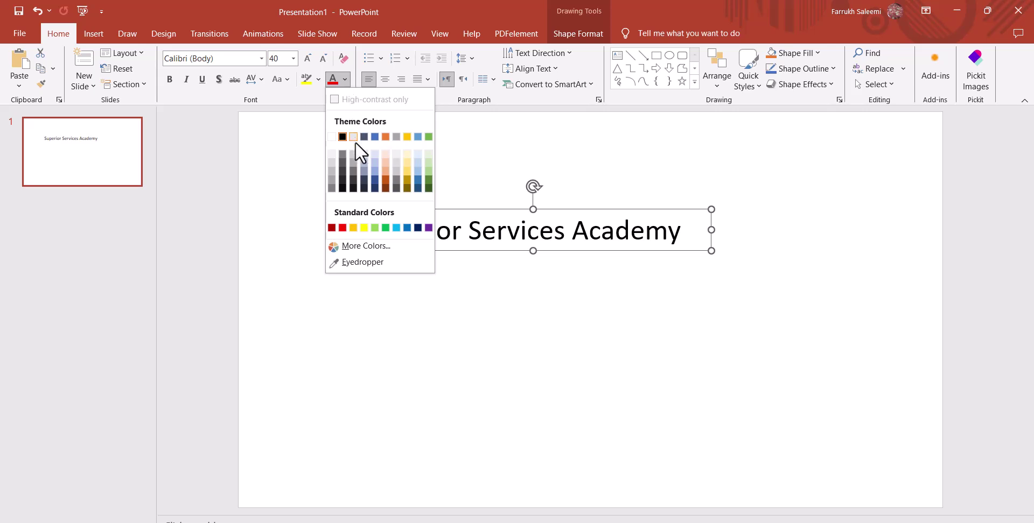
click(332, 227)
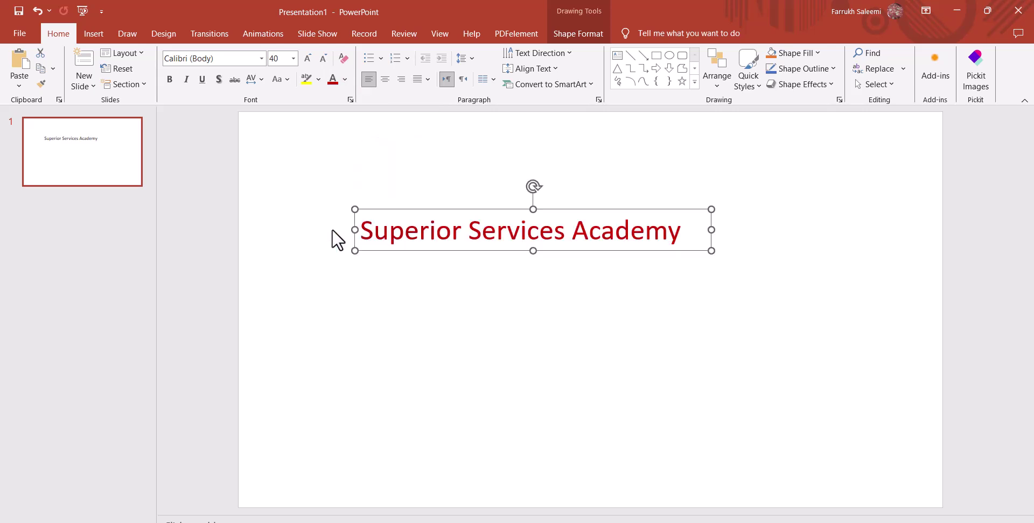
click(262, 59)
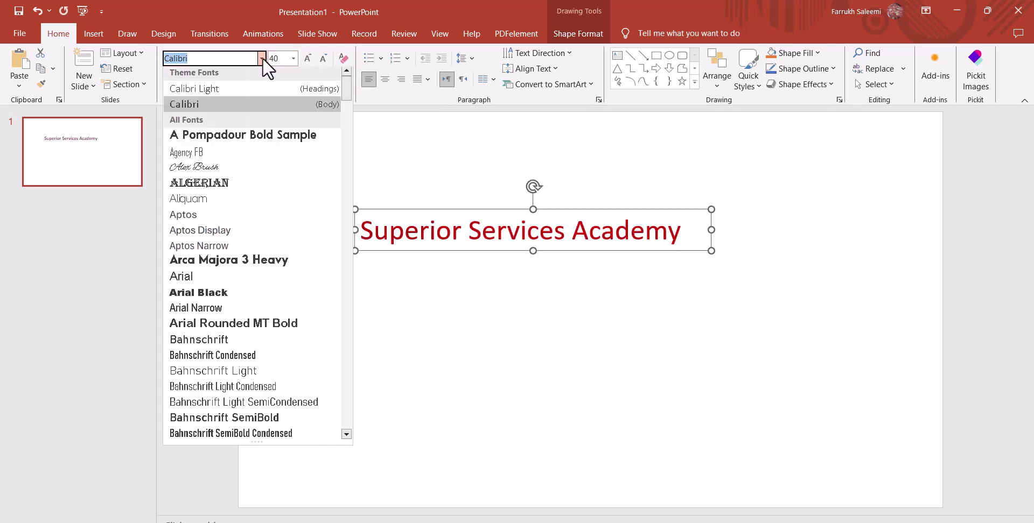
click(245, 139)
click(293, 58)
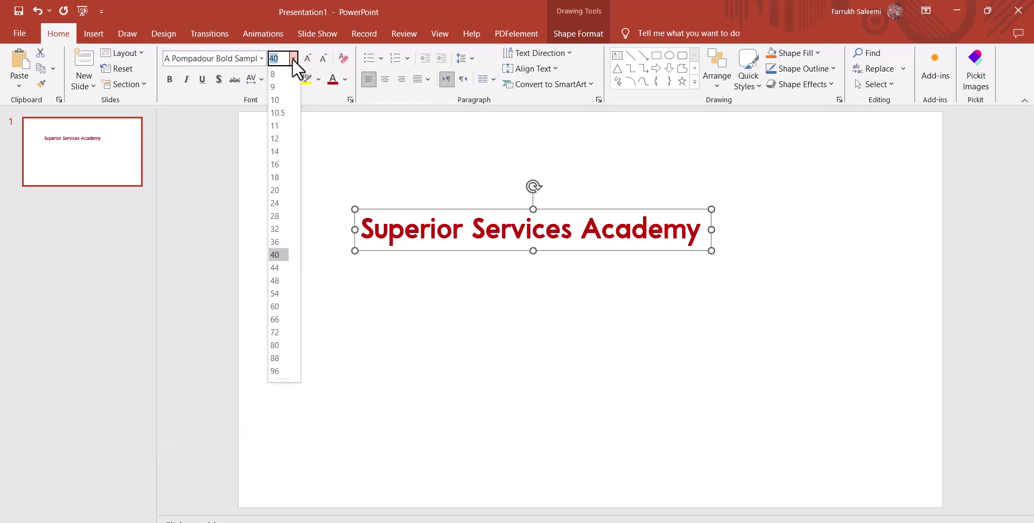
click(274, 319)
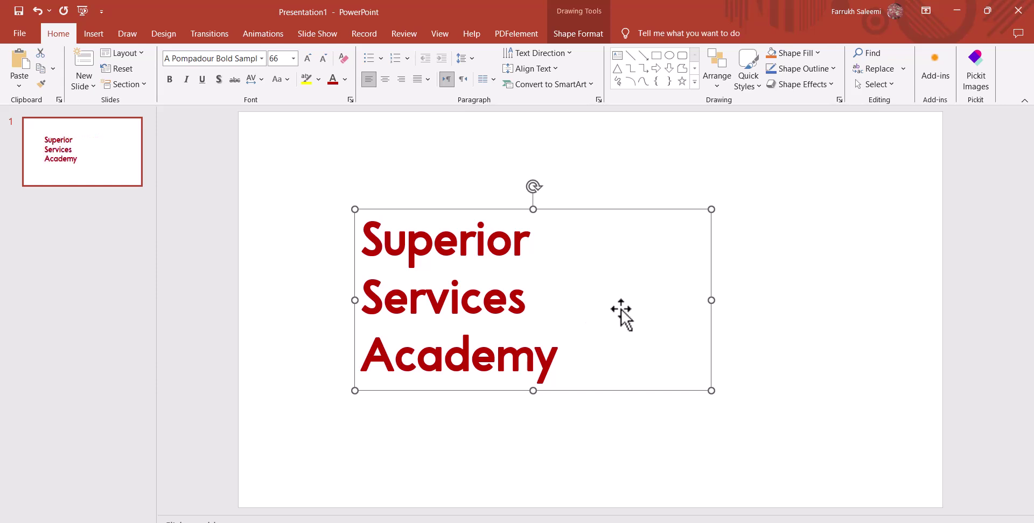
Widen the title box on both sides so the name fits one line
mouse_move(711, 300)
mouse_down()
mouse_move(838, 288)
mouse_move(901, 266)
mouse_up()
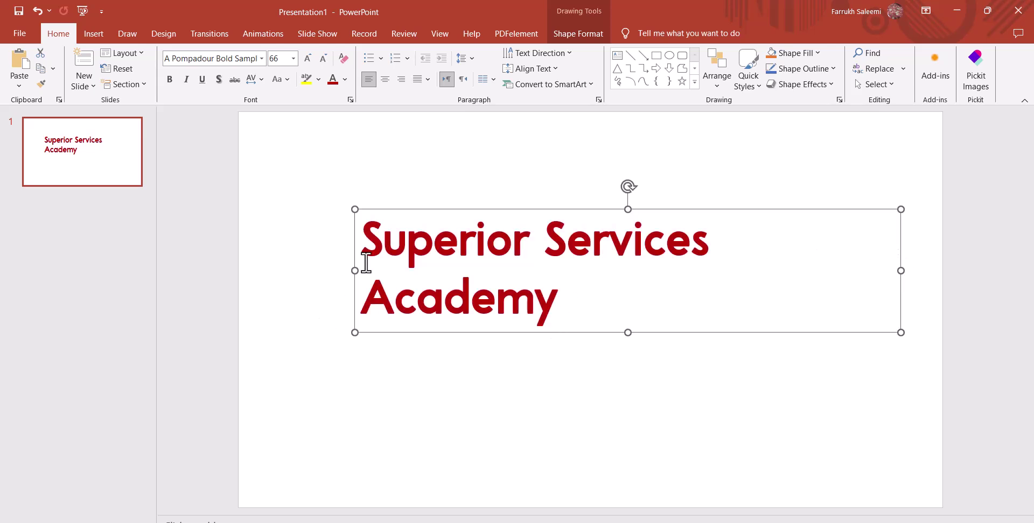
drag(349, 272, 276, 257)
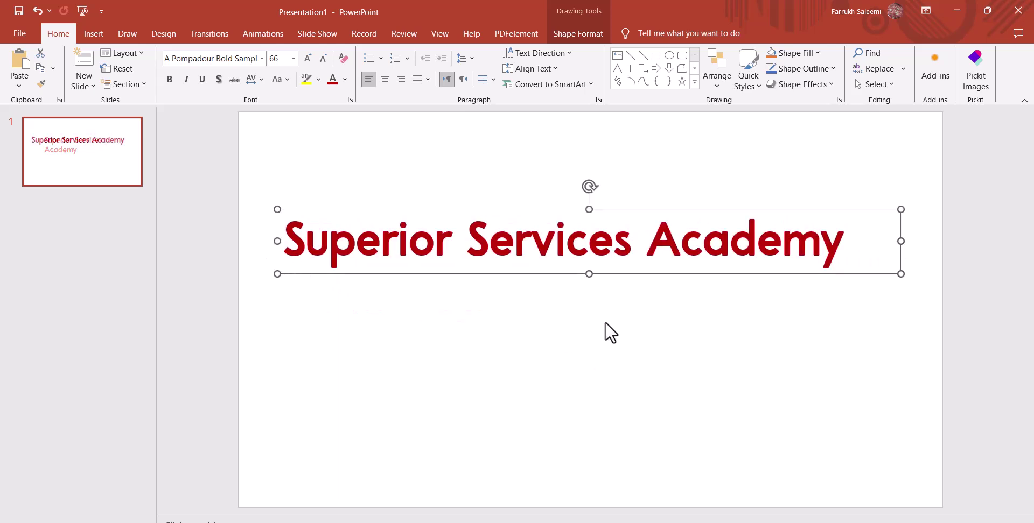
drag(590, 276, 581, 370)
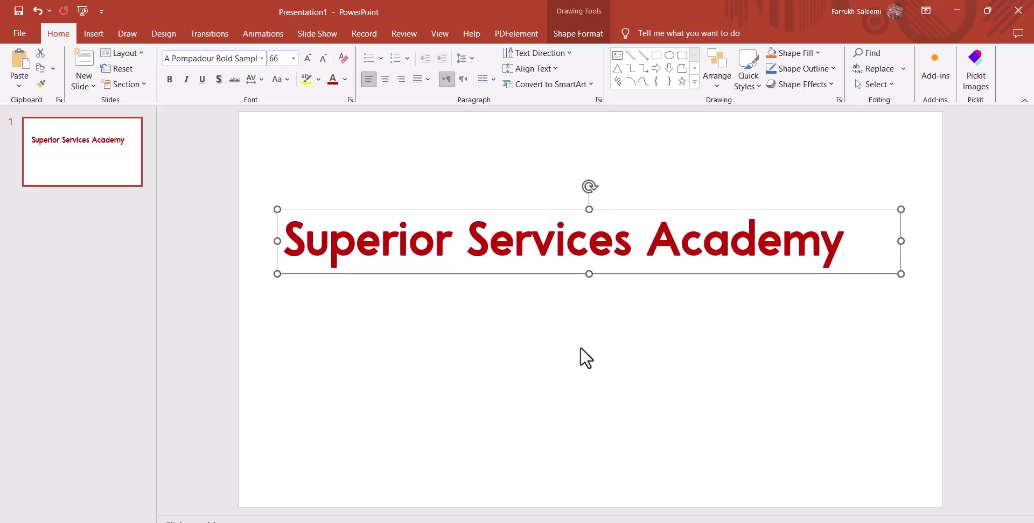
drag(589, 275, 597, 390)
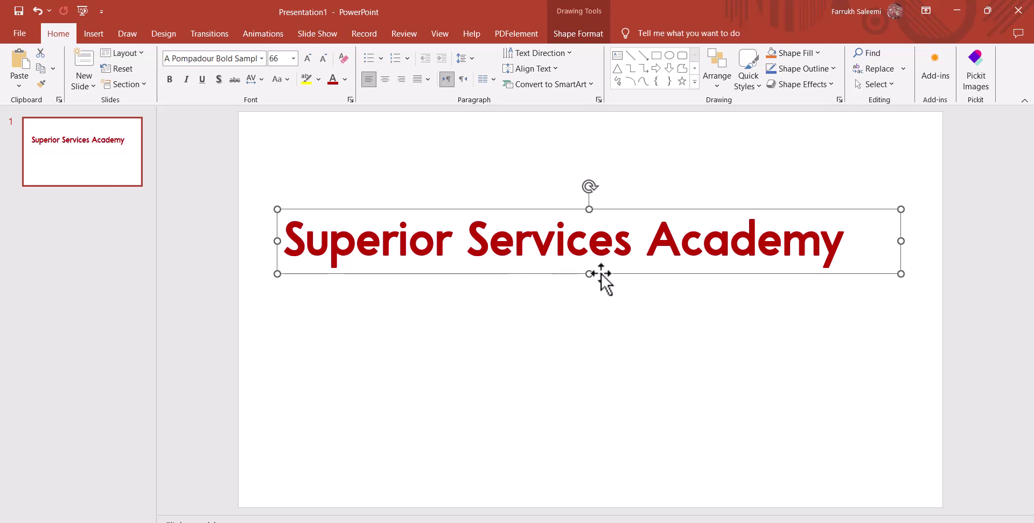
drag(592, 274, 597, 373)
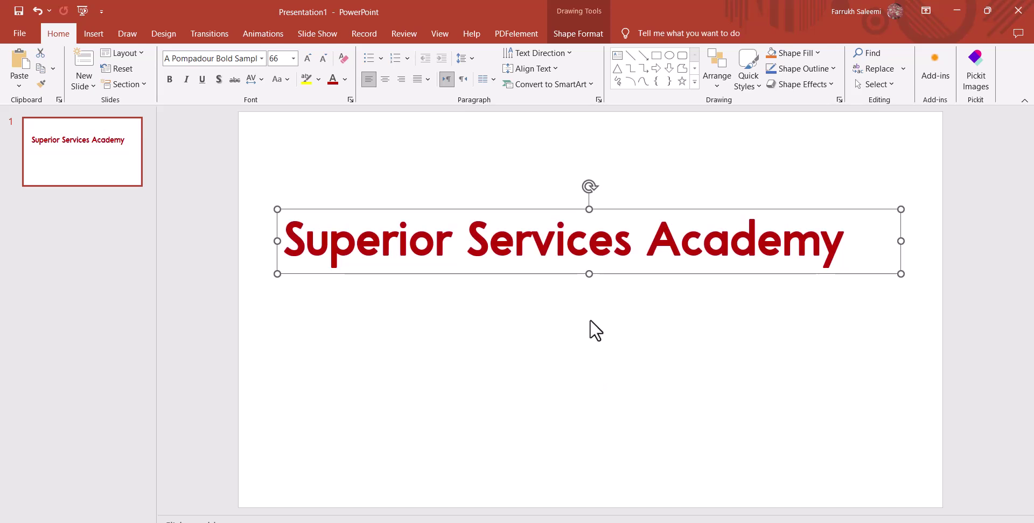
drag(589, 274, 590, 384)
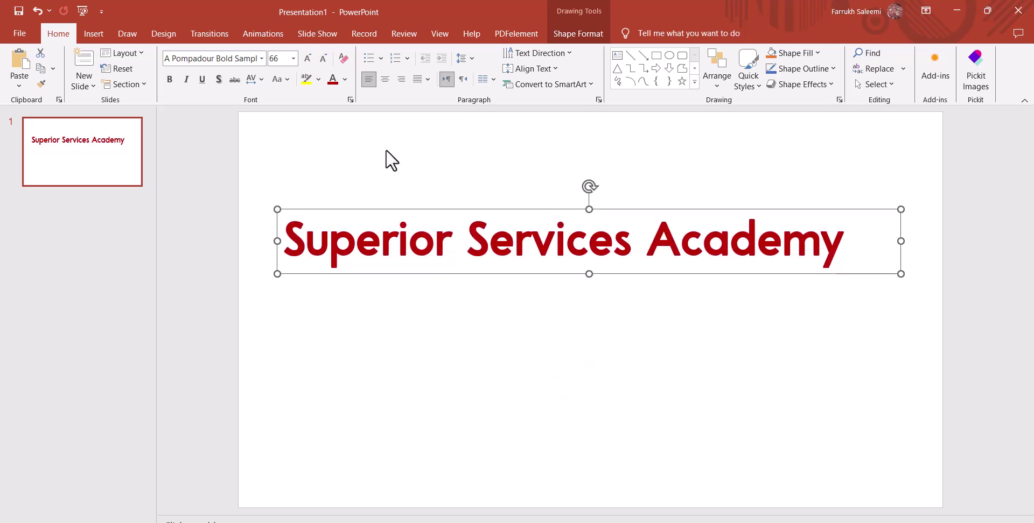
Draw a wide blue rectangle below the title
click(656, 56)
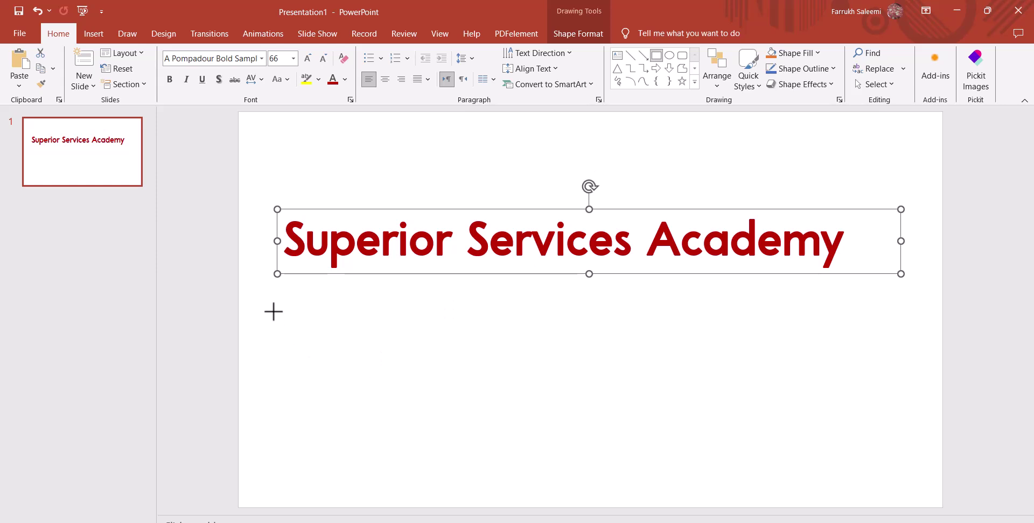
drag(279, 299, 900, 412)
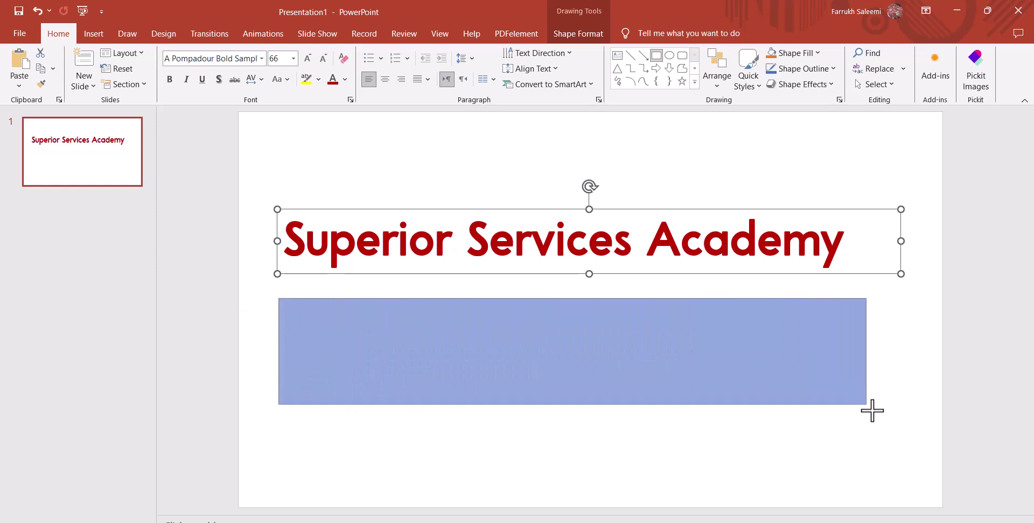
drag(900, 413, 909, 423)
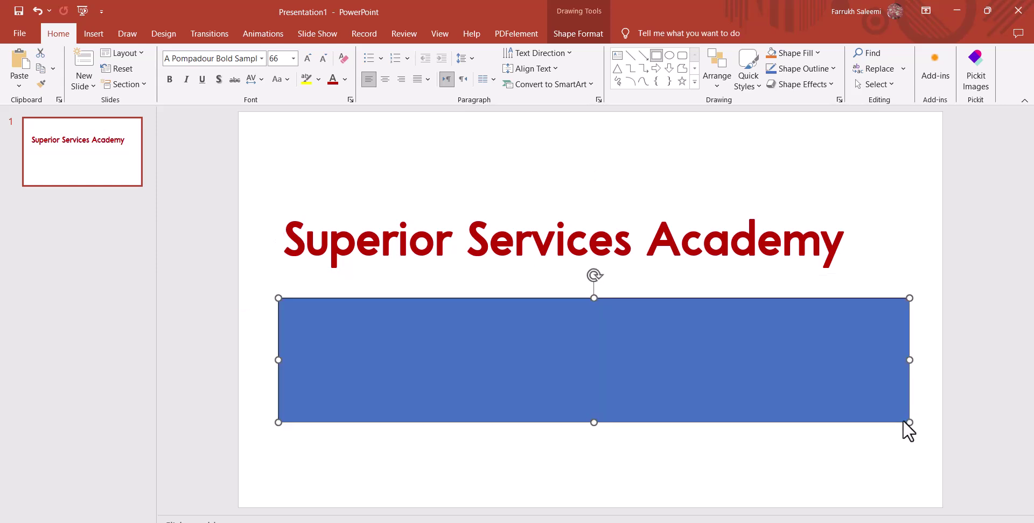
Move the title down onto the blue rectangle
click(541, 237)
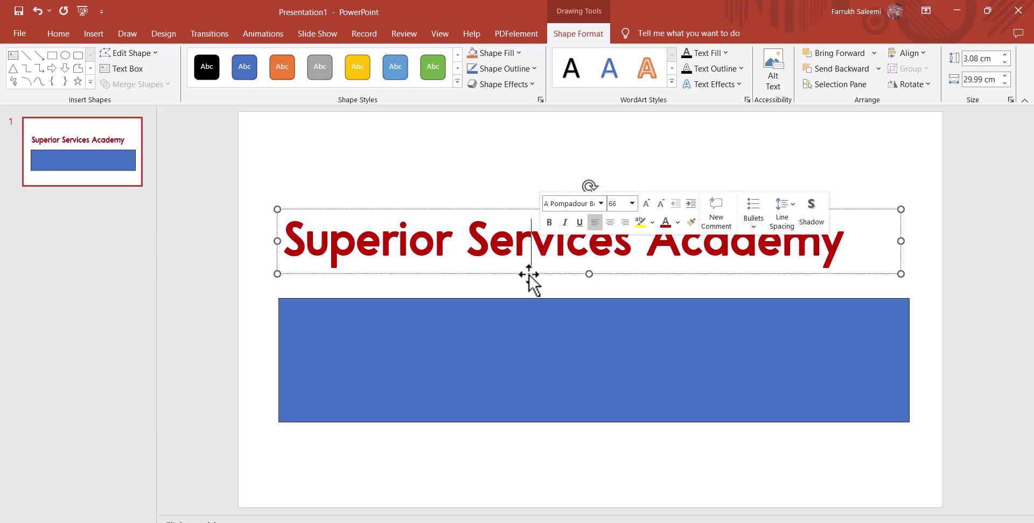
drag(541, 273, 560, 316)
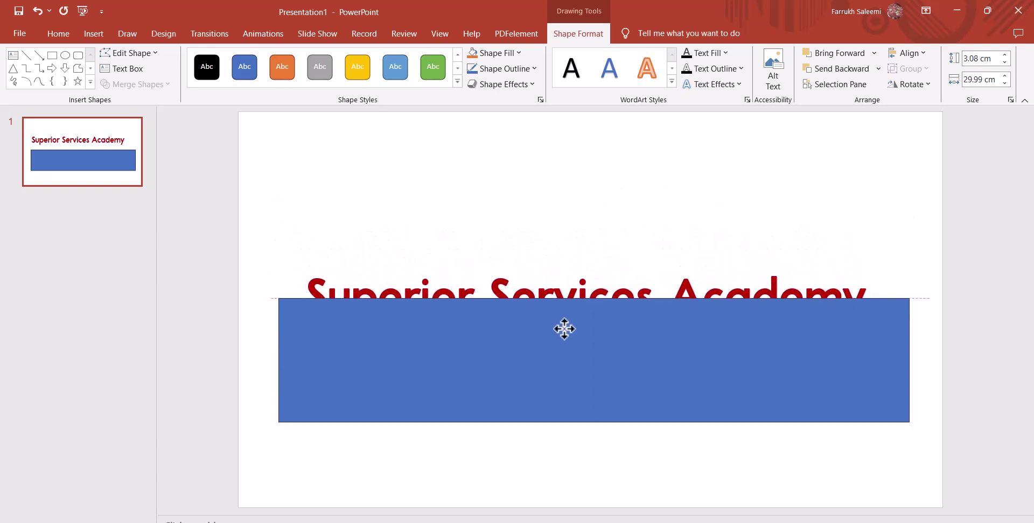
drag(561, 316, 560, 318)
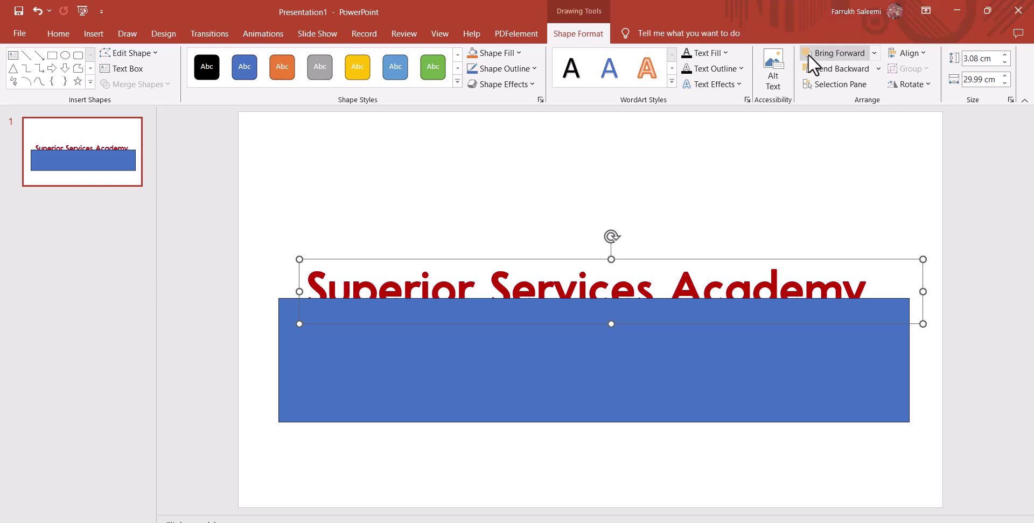
Bring the title in front of the rectangle and move both up near the slide top
click(822, 56)
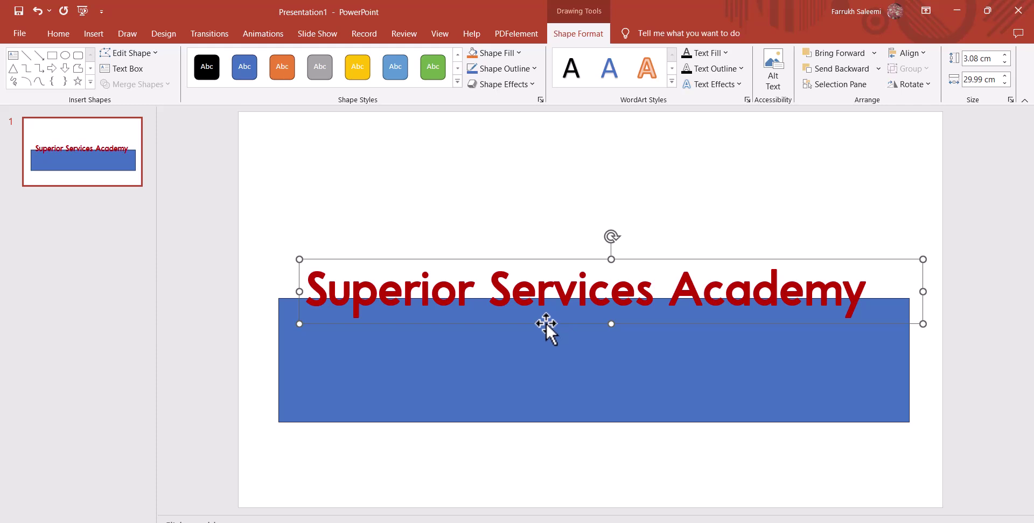
drag(547, 324, 556, 389)
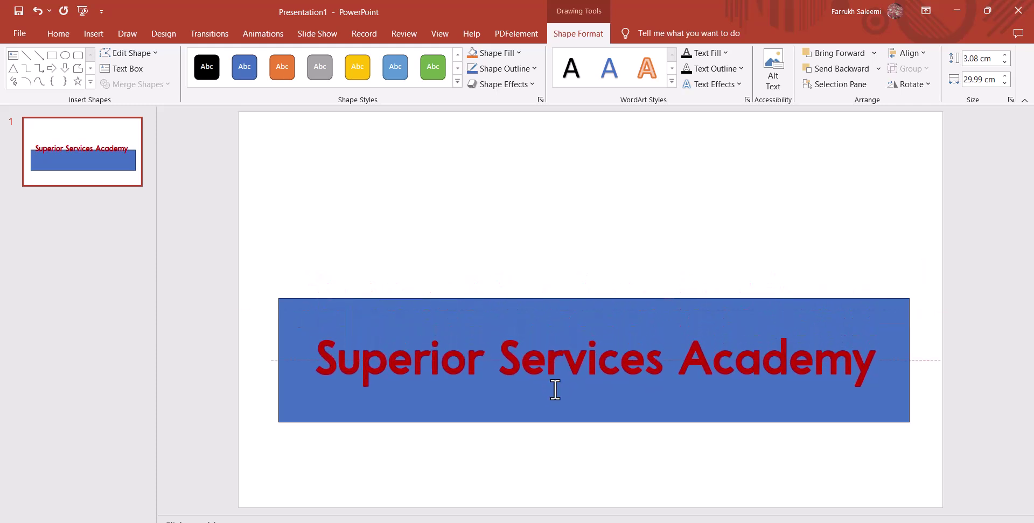
drag(557, 304, 549, 192)
click(562, 345)
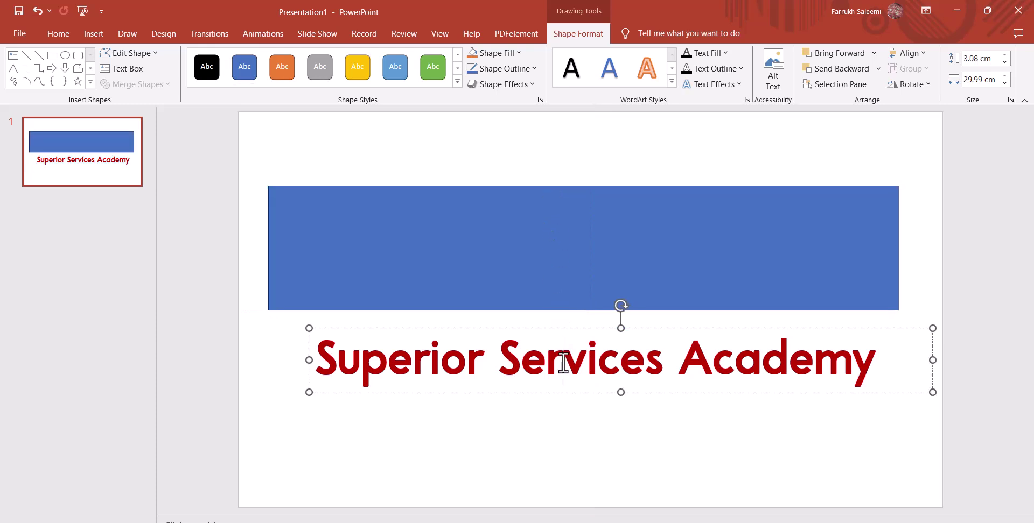
mouse_move(569, 395)
mouse_down()
mouse_move(587, 324)
mouse_move(562, 279)
mouse_up()
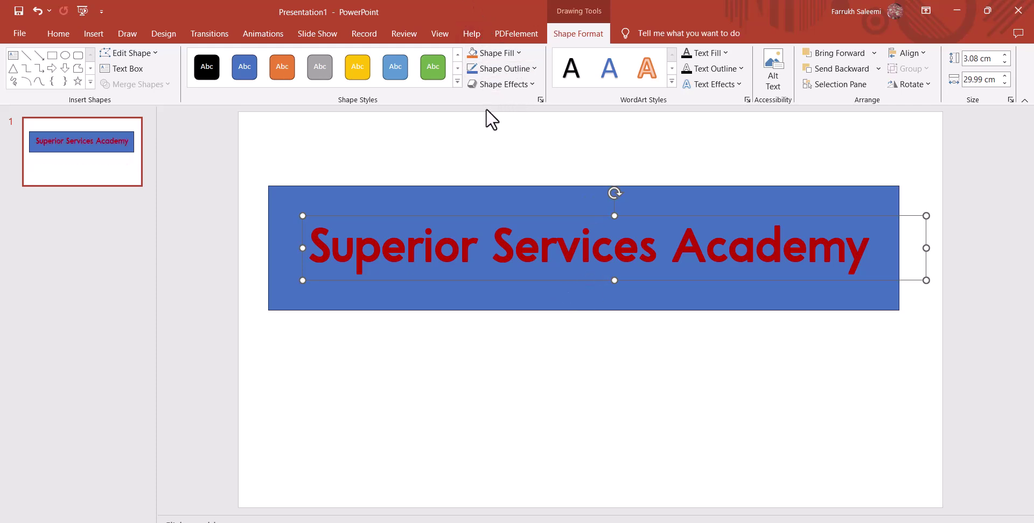
Change the title font colour to white
click(58, 33)
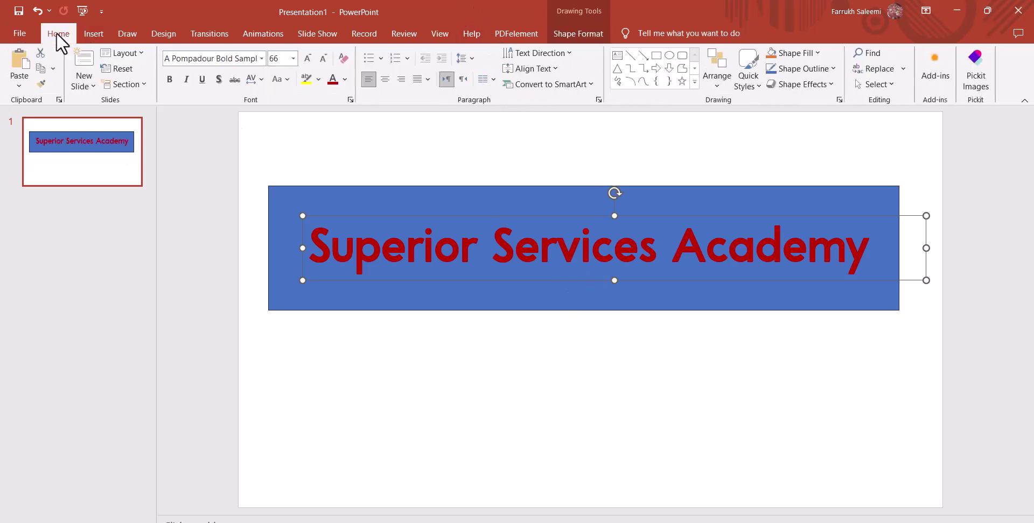
click(345, 79)
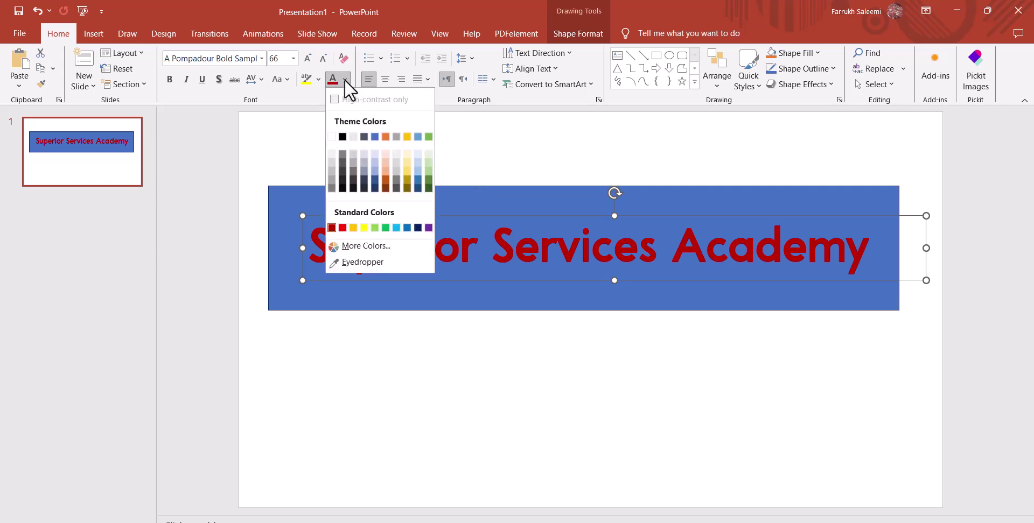
click(333, 139)
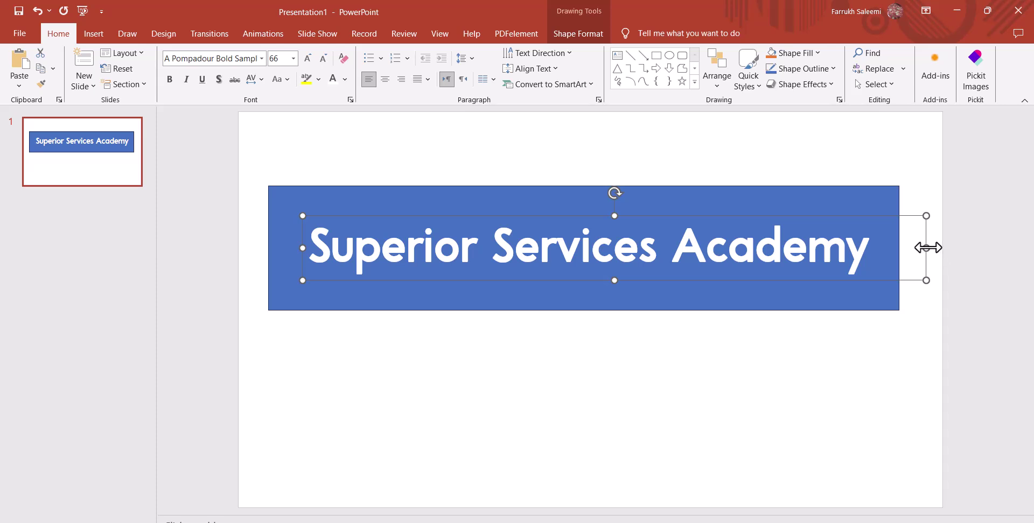
Narrow the title box to fit its text and centre it within the blue banner
drag(926, 249, 879, 248)
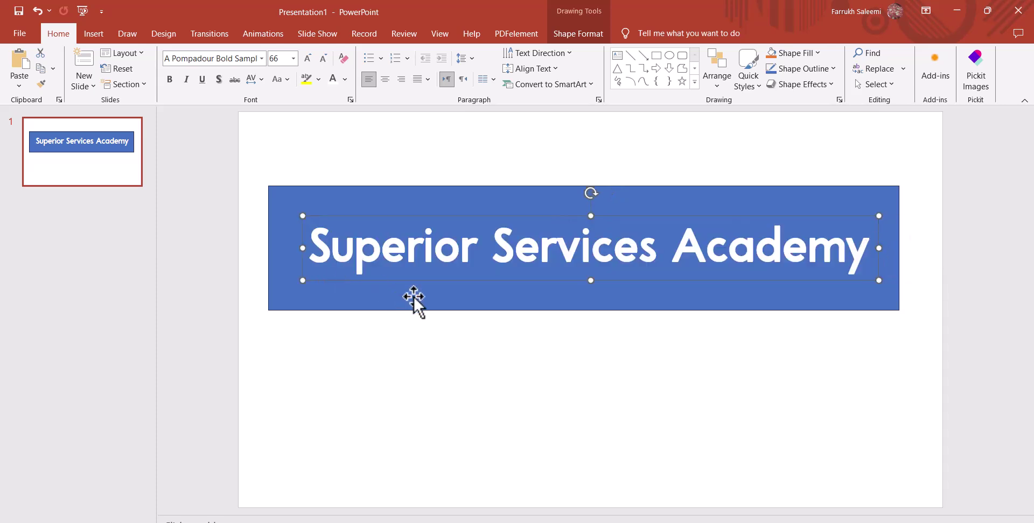
mouse_move(463, 279)
mouse_down()
mouse_move(438, 274)
mouse_move(452, 279)
mouse_up()
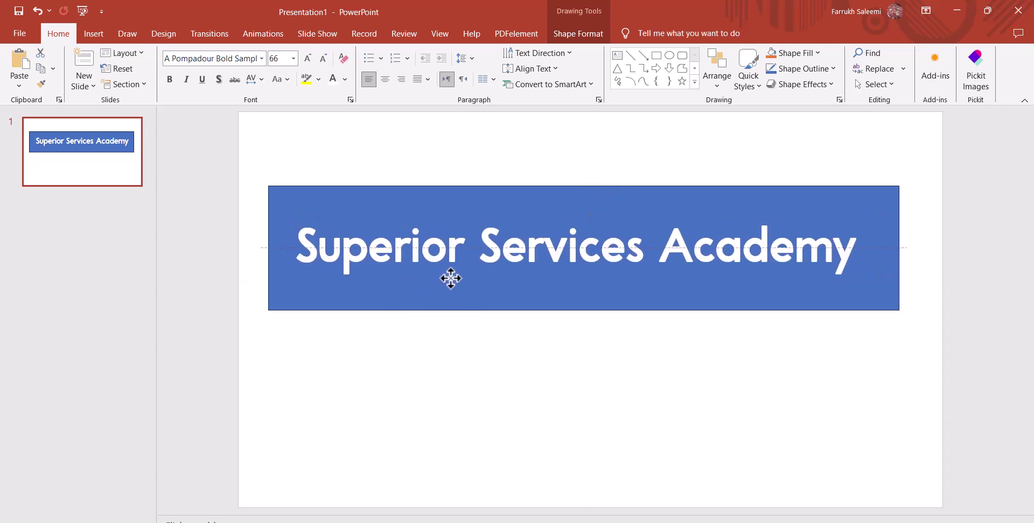
click(449, 362)
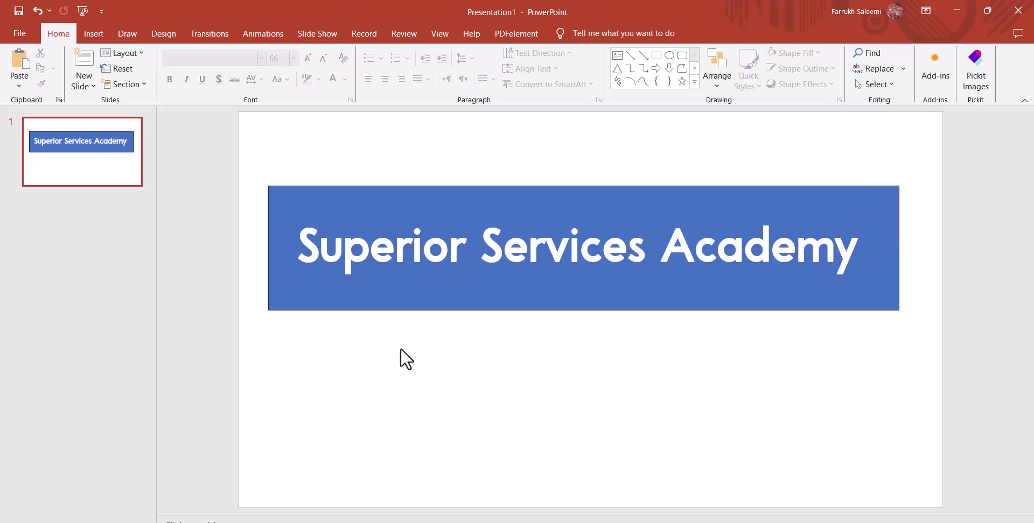
click(488, 256)
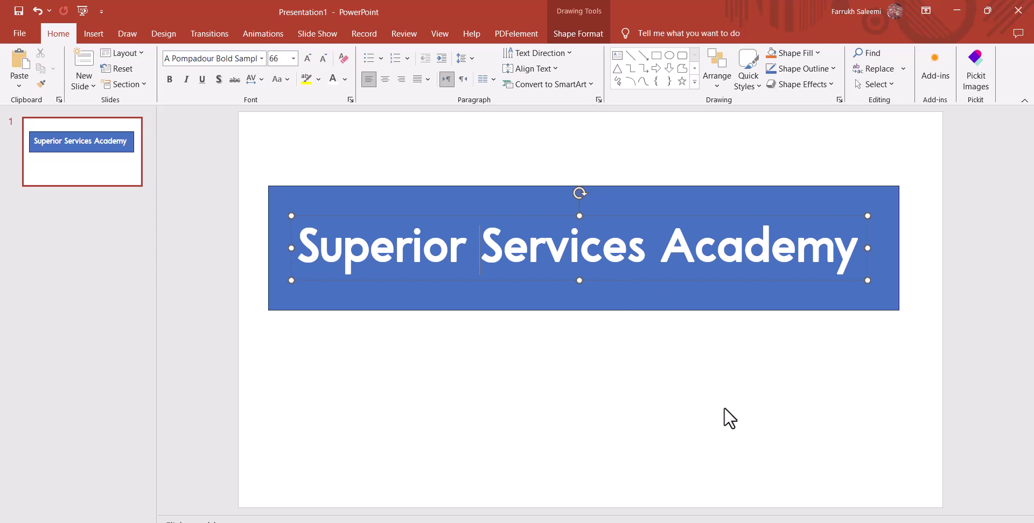
click(700, 410)
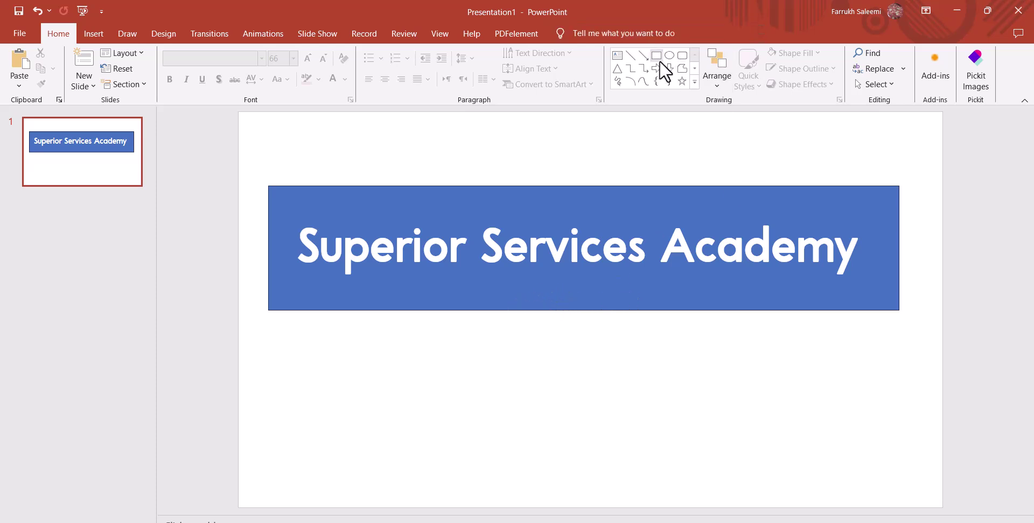
Nudge the blue banner slightly right and move the title text higher inside it
click(694, 82)
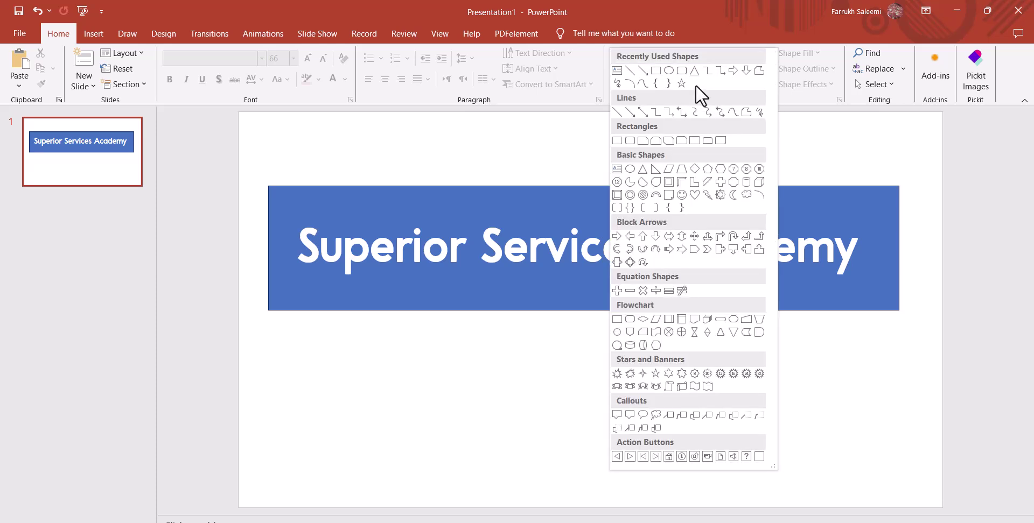
click(626, 98)
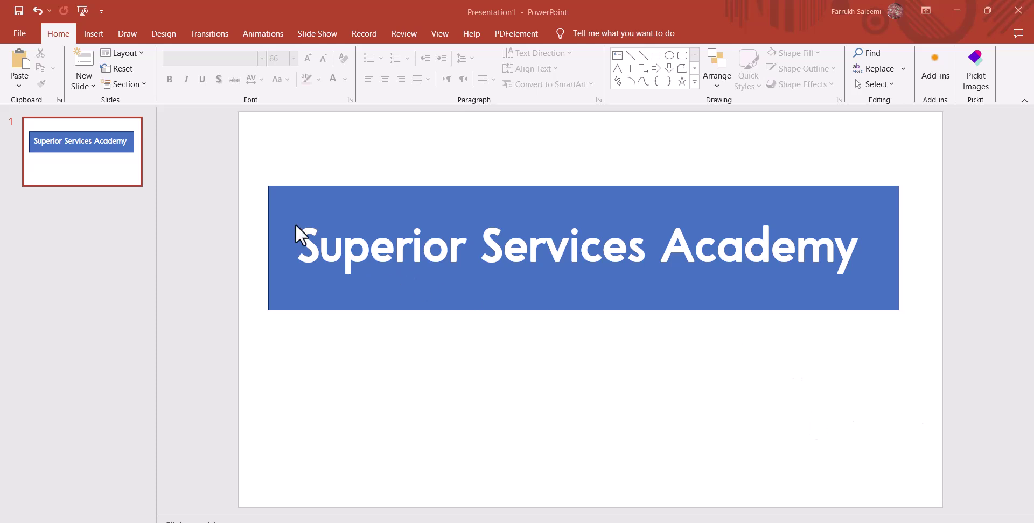
click(422, 301)
drag(422, 301, 429, 301)
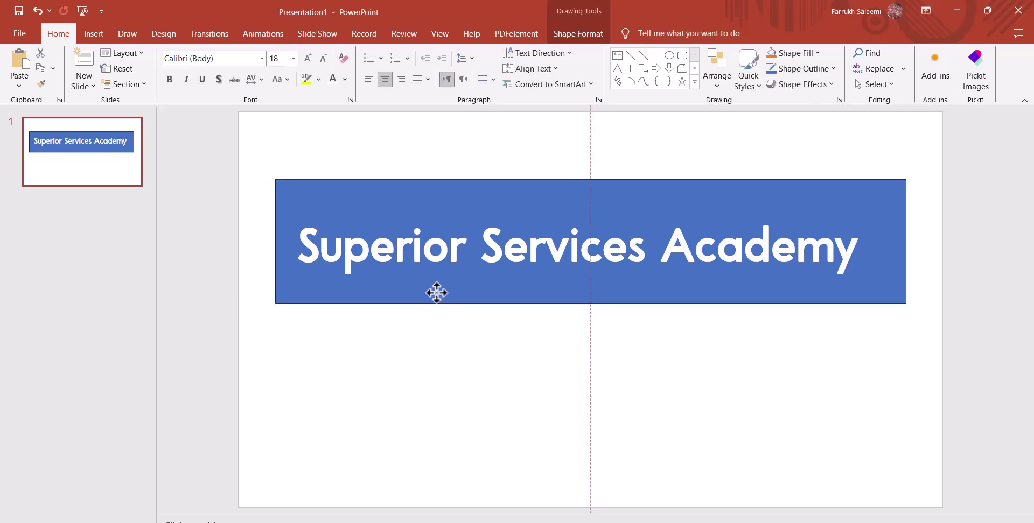
click(438, 248)
drag(454, 280, 461, 253)
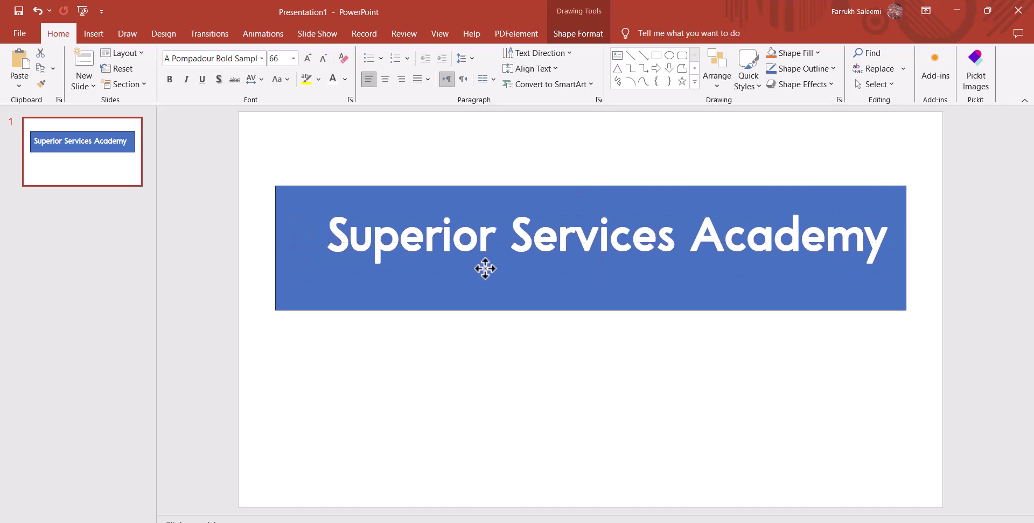
Shorten the blue banner by raising its bottom edge to fit the title
click(553, 305)
drag(592, 310, 591, 246)
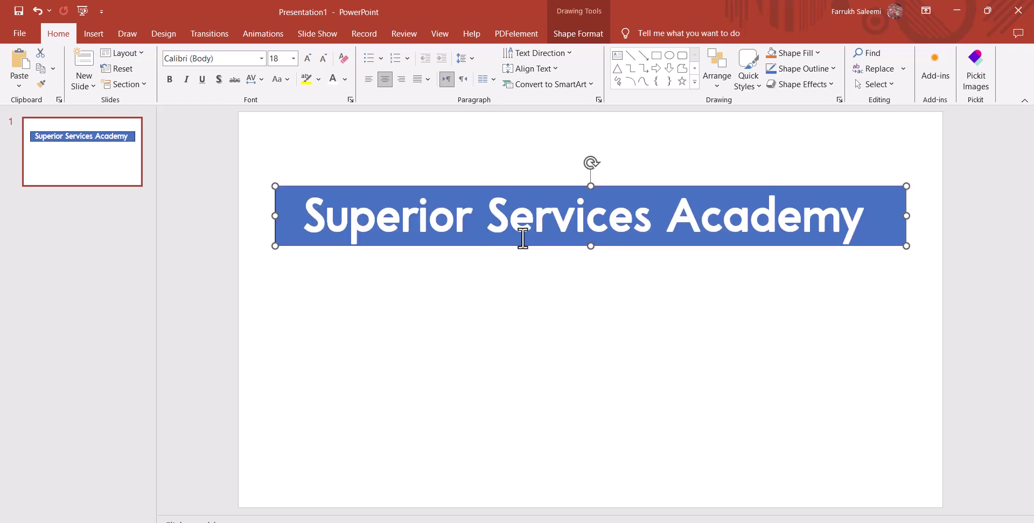
click(93, 33)
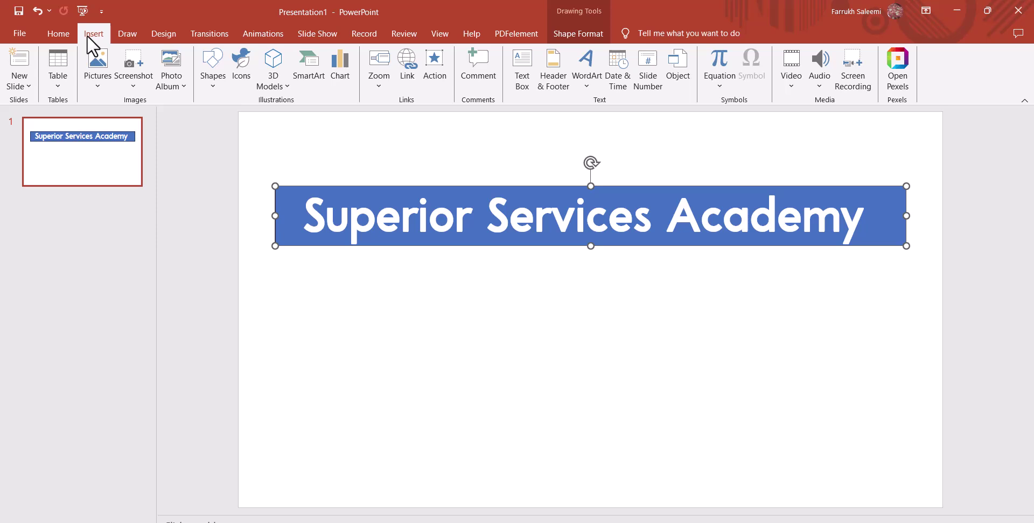
Insert the logo_png2.png SSA logo picture from this computer
click(95, 85)
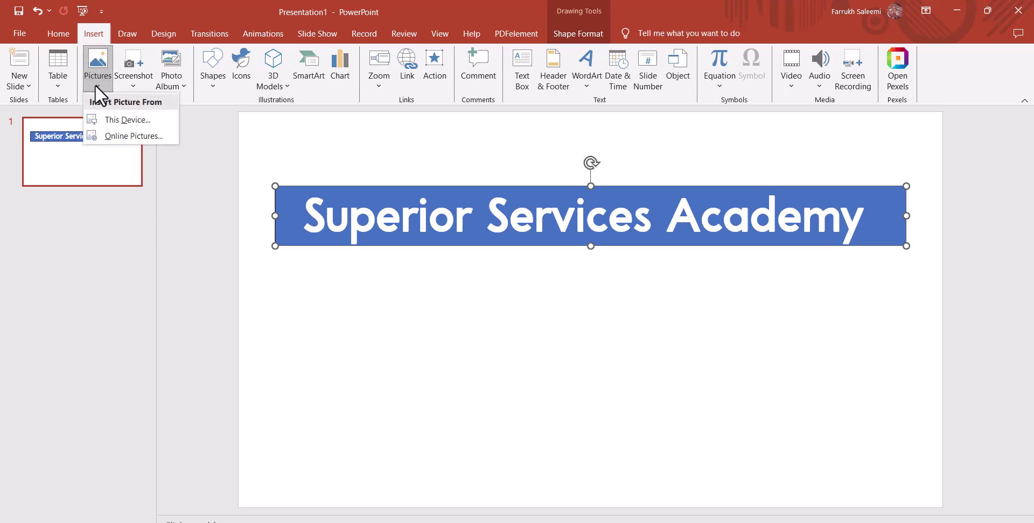
click(135, 120)
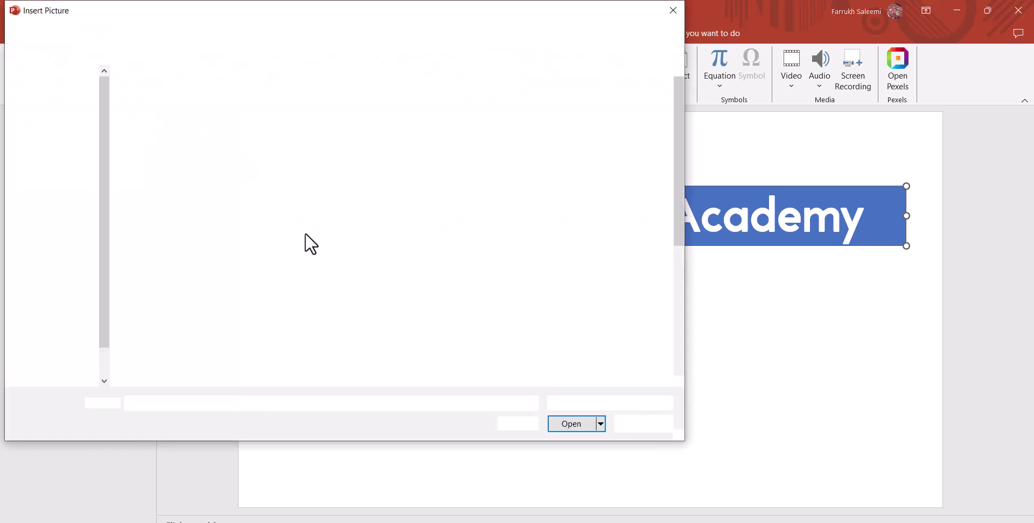
scroll(355, 236, down, 5)
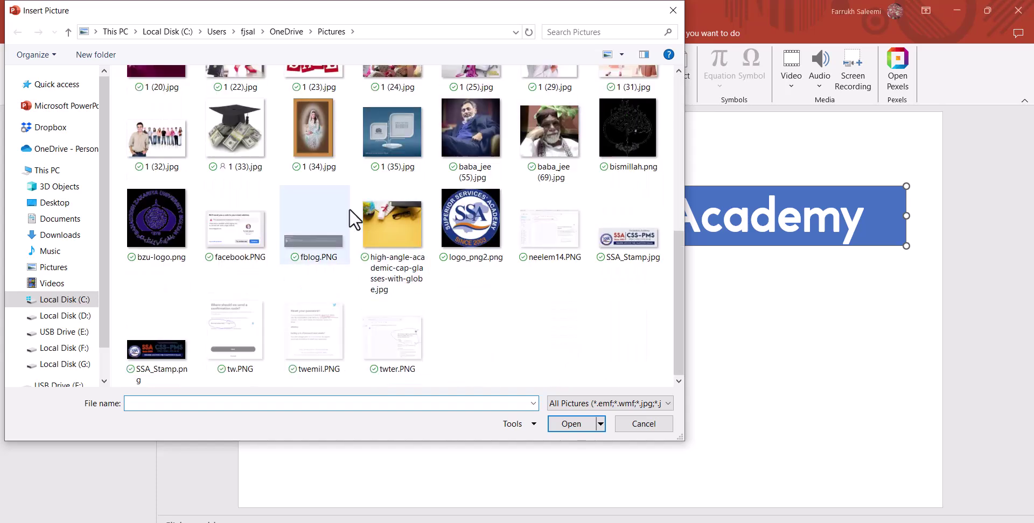
click(466, 234)
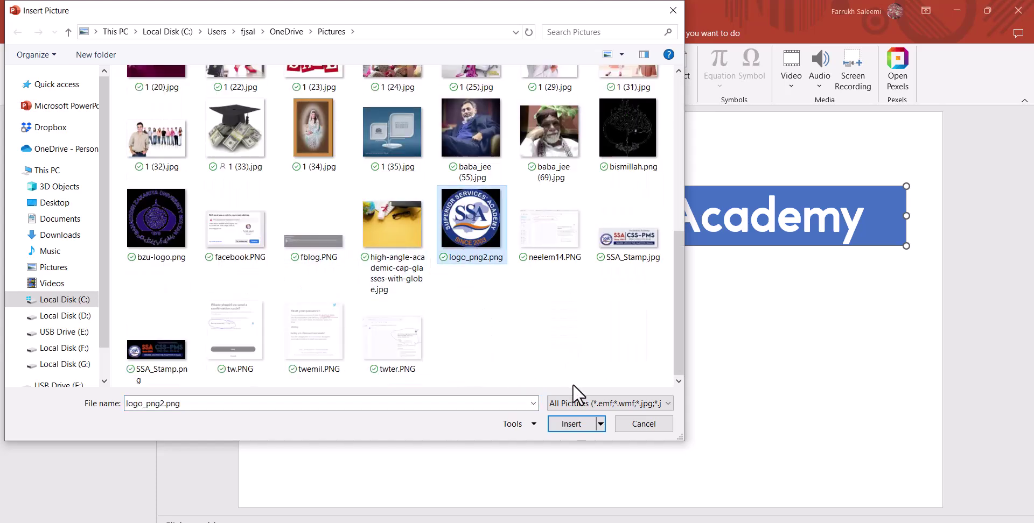
click(568, 425)
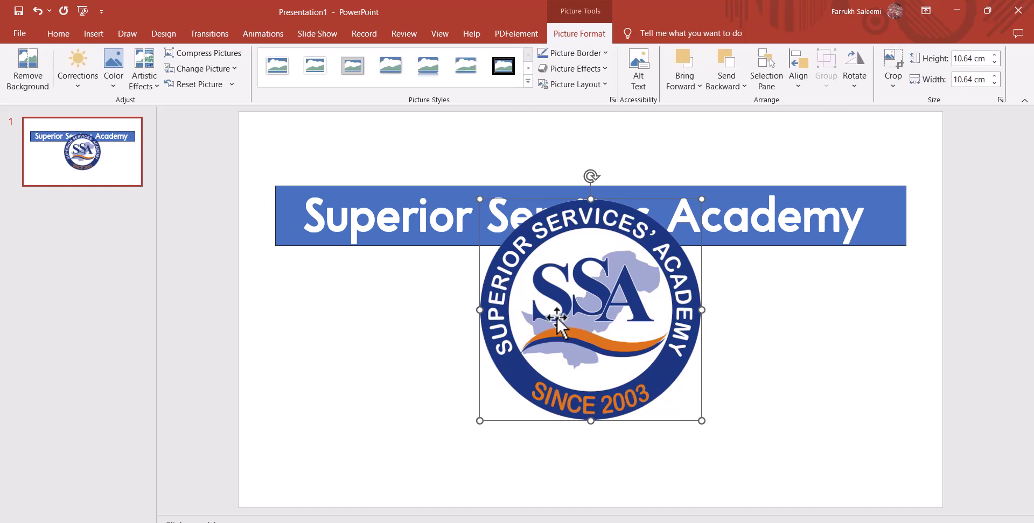
Shrink the logo onto the banner's left end and move the title box below
drag(561, 322, 398, 276)
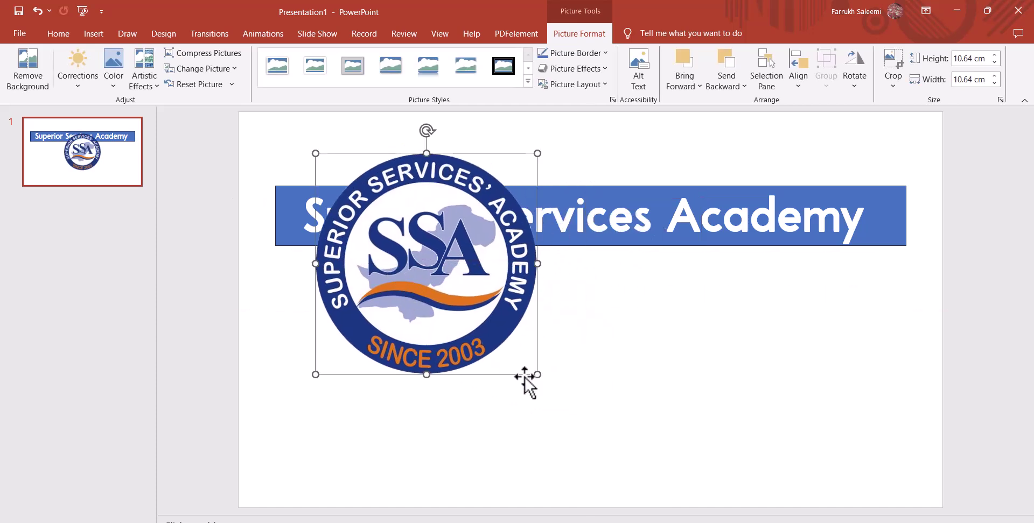
drag(537, 374, 412, 277)
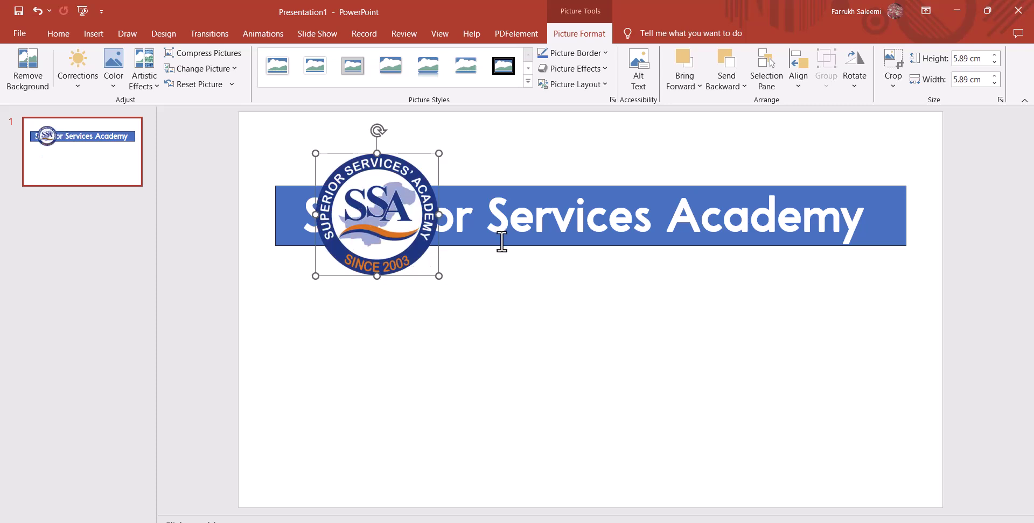
click(501, 242)
mouse_move(496, 250)
mouse_down()
mouse_move(592, 246)
mouse_move(657, 364)
mouse_up()
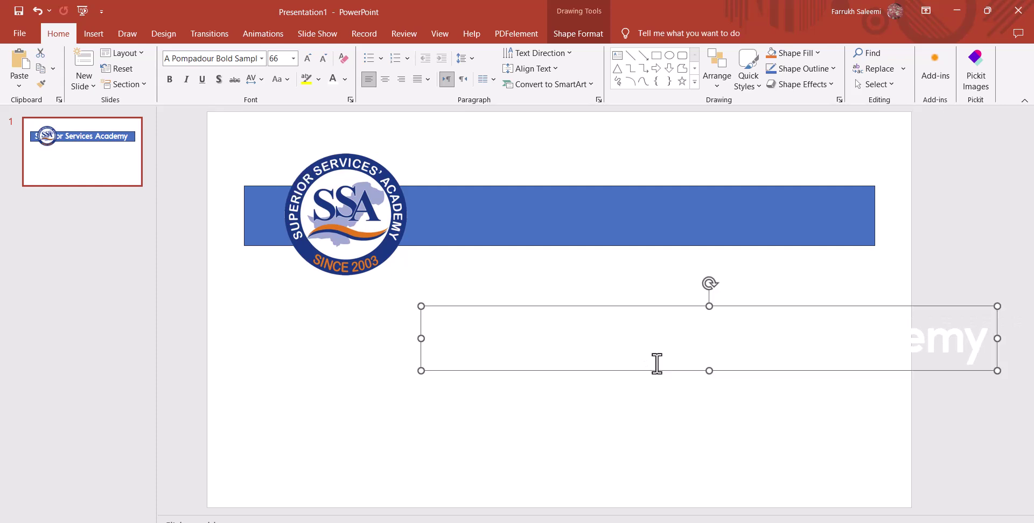
Move the SSA logo into the slide's top-left corner
mouse_move(518, 189)
mouse_down()
mouse_move(595, 254)
mouse_move(644, 316)
mouse_move(652, 309)
mouse_up()
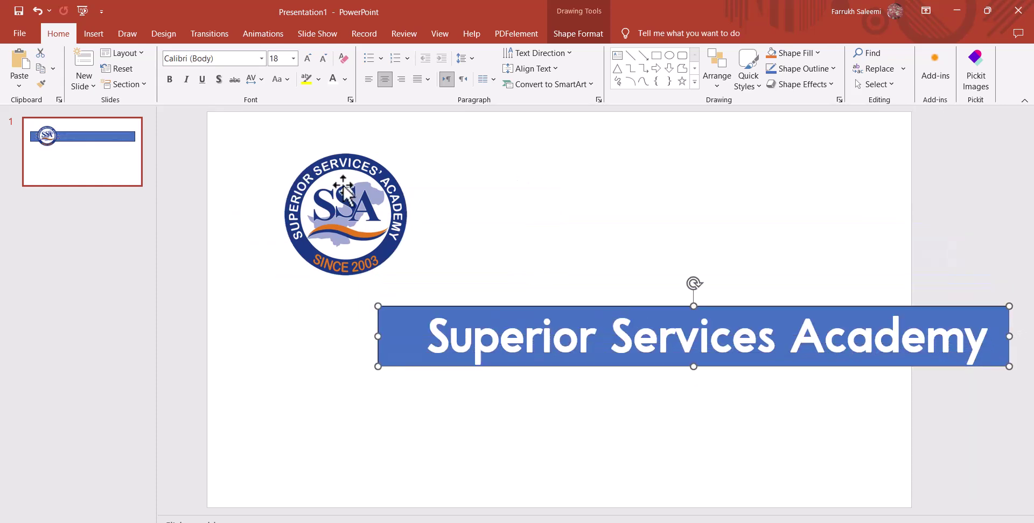
click(367, 237)
mouse_move(376, 251)
mouse_down()
mouse_move(316, 224)
mouse_move(294, 197)
mouse_up()
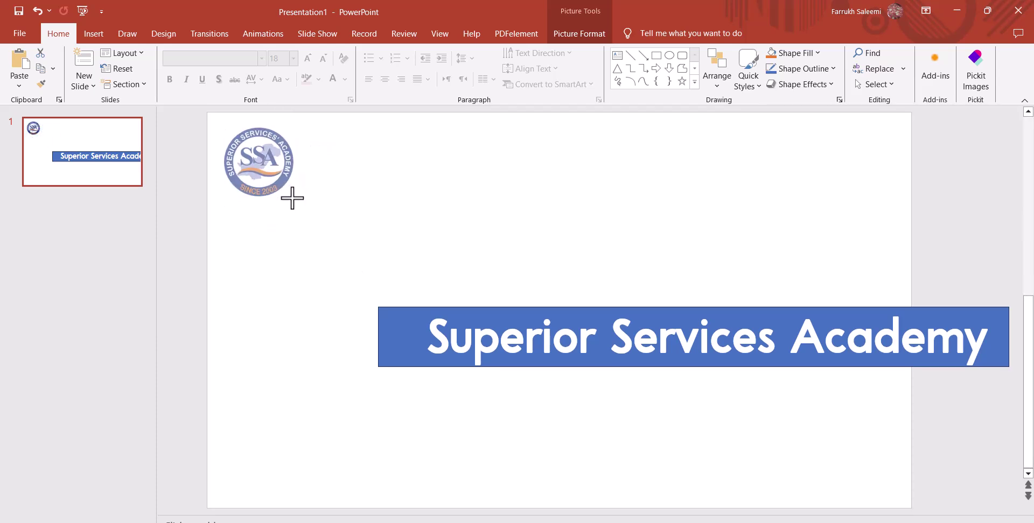
Move the blue banner up beside the logo and trim its right end inside the slide
click(515, 321)
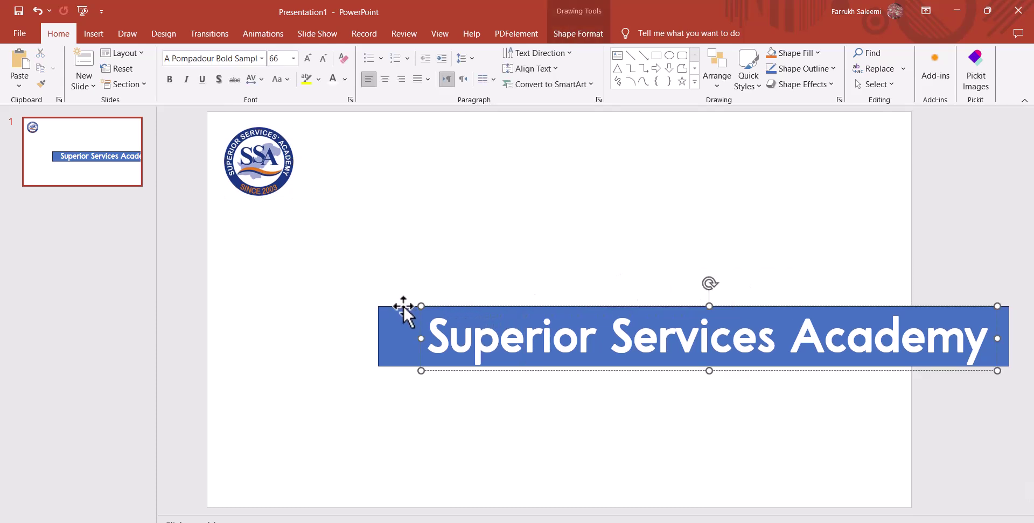
drag(403, 305, 337, 140)
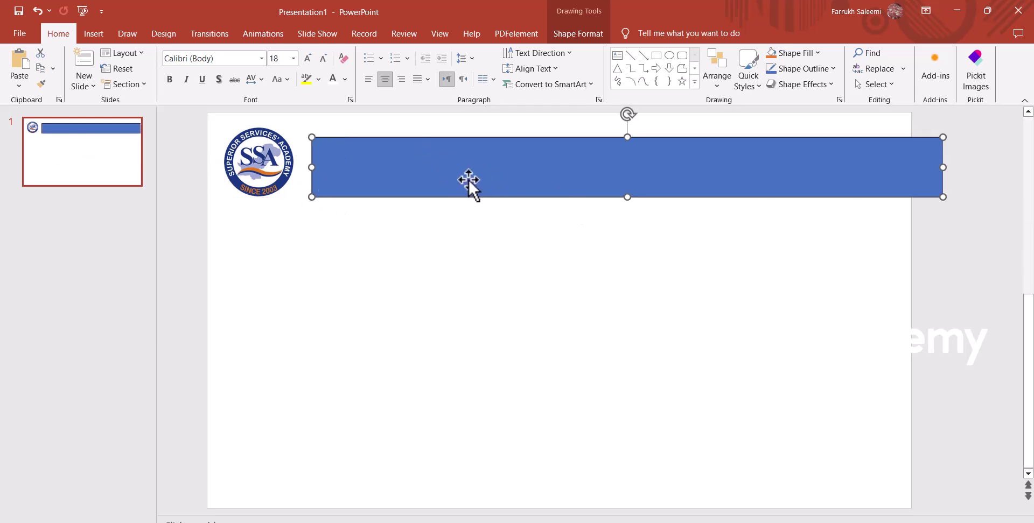
drag(943, 167, 895, 167)
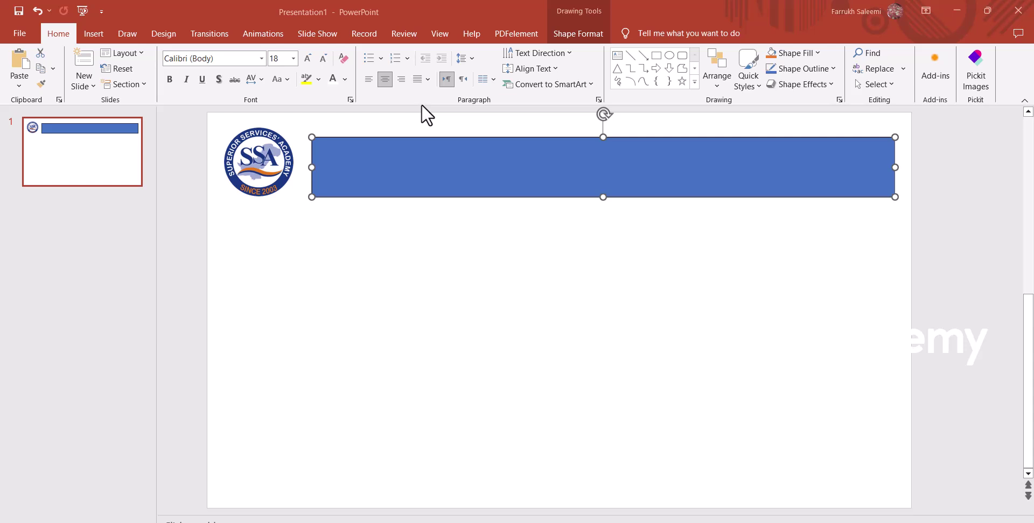
Fill the banner with the logo's navy blue using the Shape Fill eyedropper
click(815, 55)
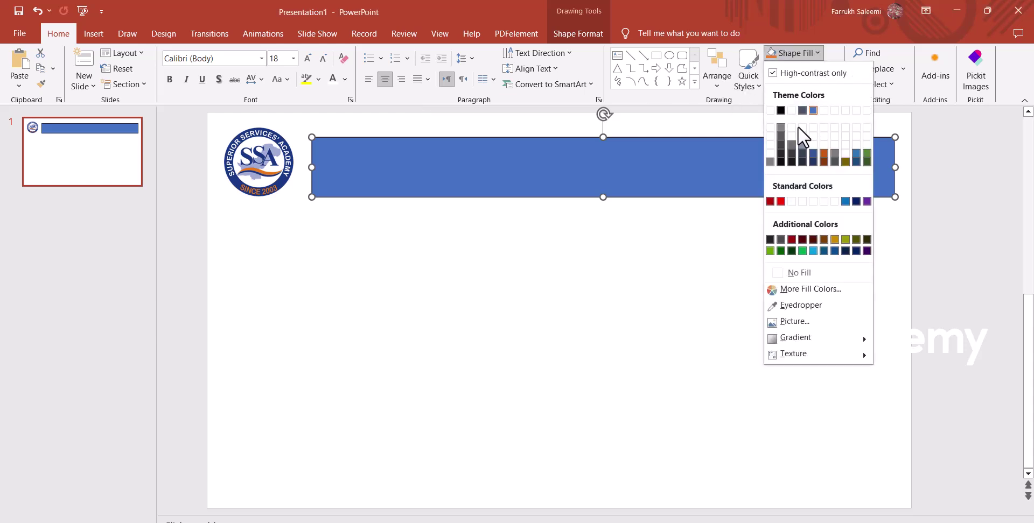
click(793, 307)
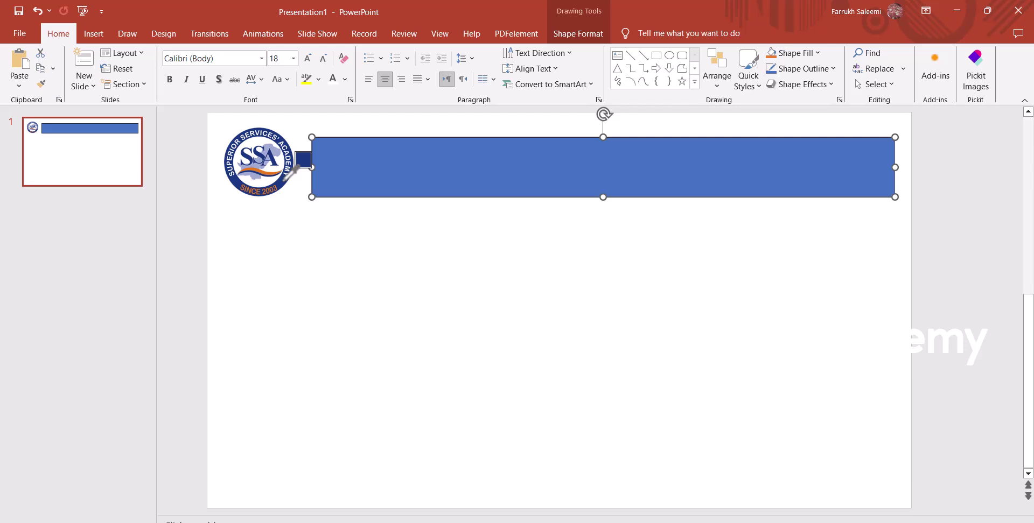
click(286, 178)
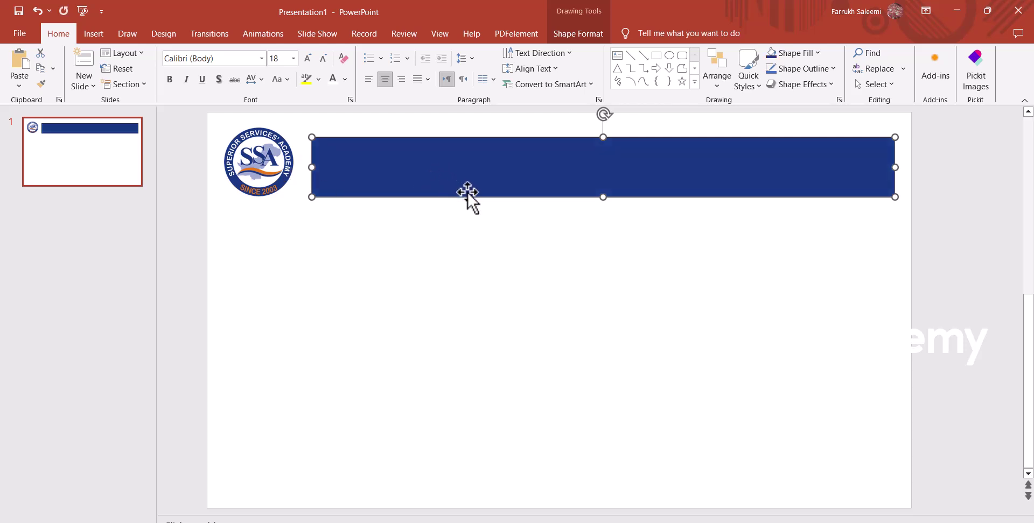
Make the navy bar slimmer, level it with the logo, and move the Superior Services Academy title onto it
mouse_move(467, 192)
mouse_down()
mouse_move(455, 195)
mouse_move(439, 172)
mouse_up()
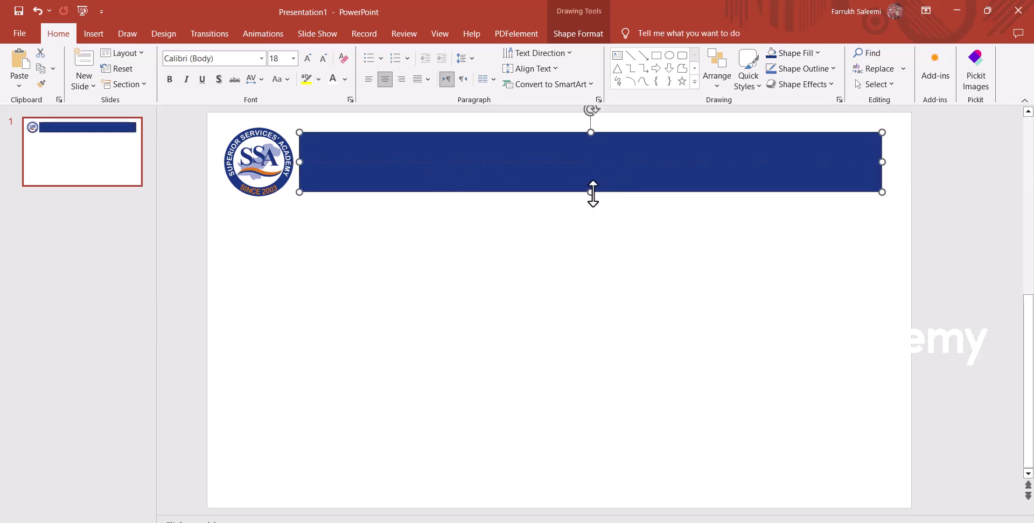
drag(591, 192, 591, 170)
drag(509, 156, 510, 175)
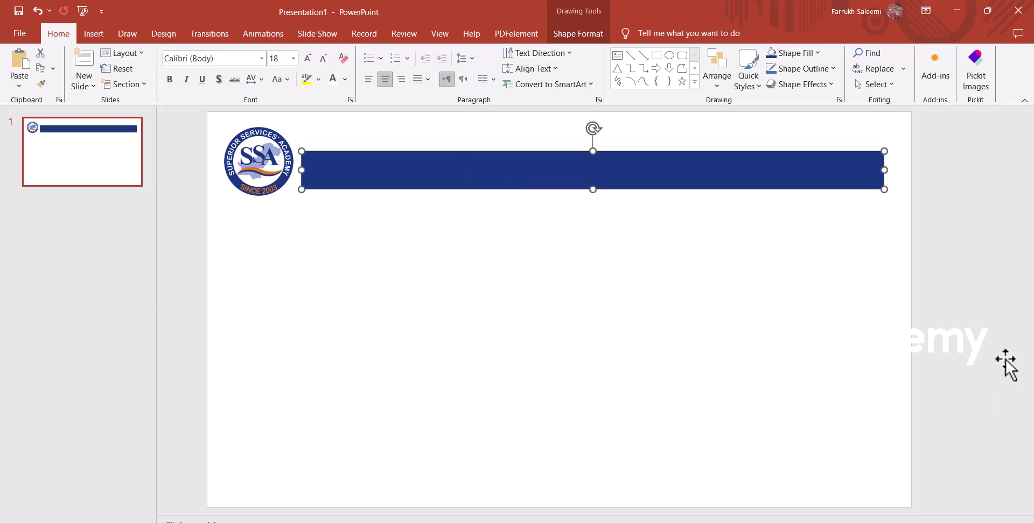
click(964, 341)
drag(935, 305, 832, 136)
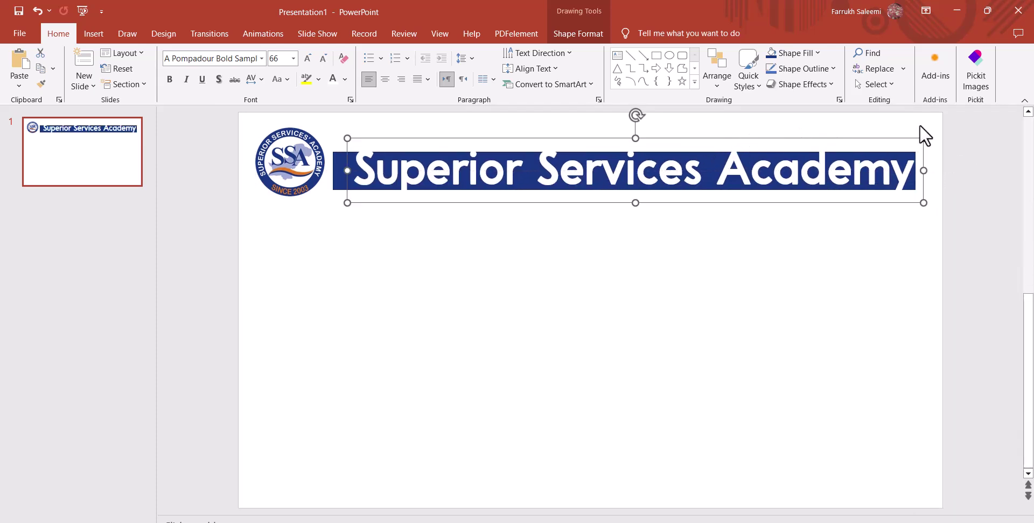
Reduce the title's font size to 48 pt so it fits on one line
drag(923, 139, 882, 151)
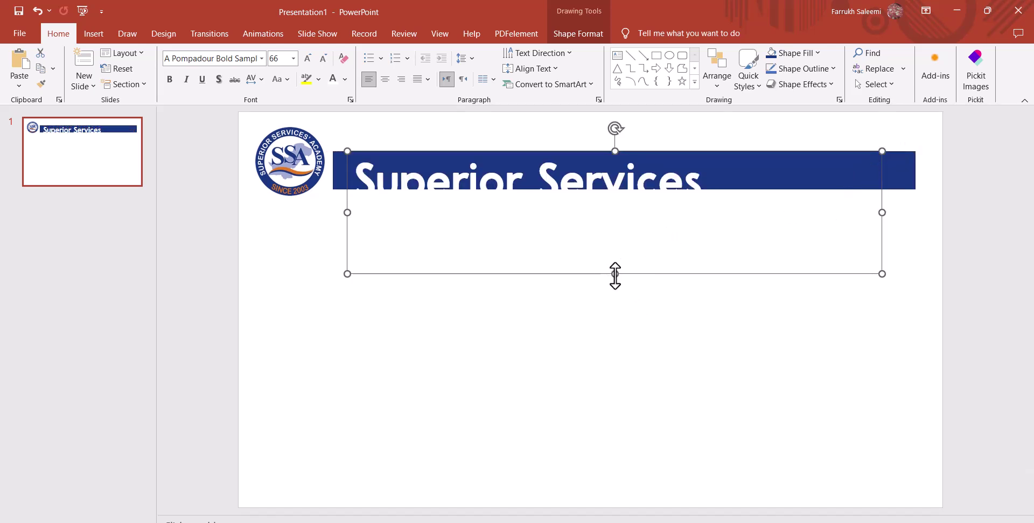
drag(615, 273, 619, 240)
key(Escape)
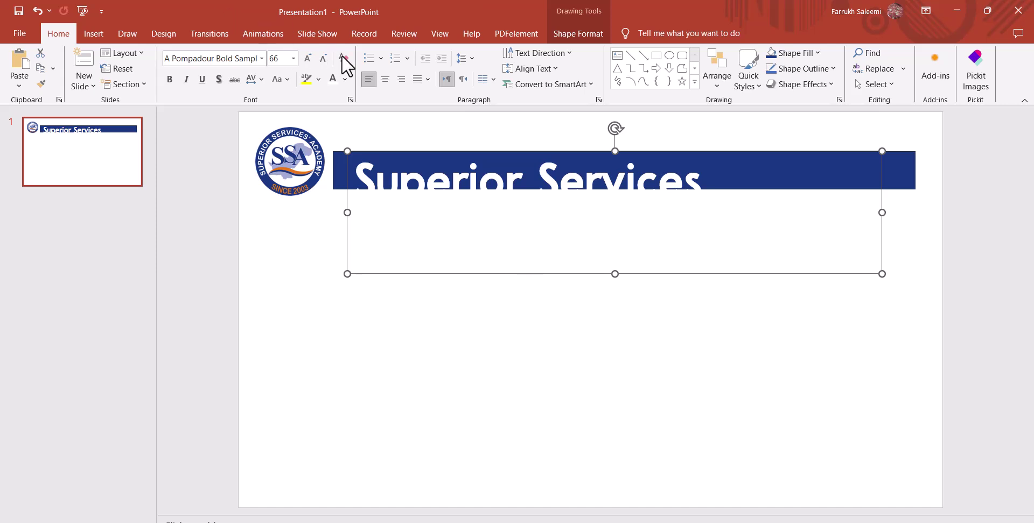
click(318, 59)
click(317, 59)
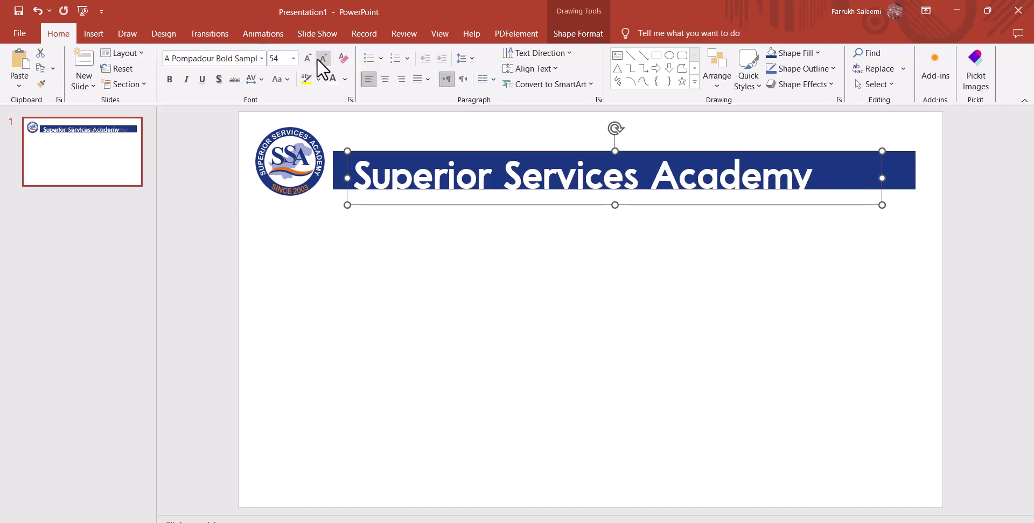
click(317, 59)
Center the title within the navy bar and draw a thin 0.42 × 28.02 cm rectangle beneath it
drag(564, 200, 611, 195)
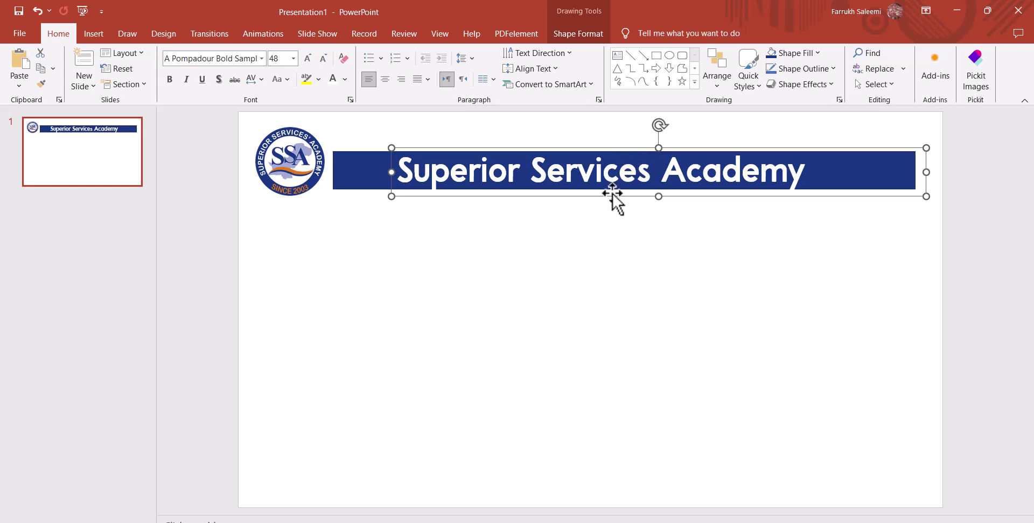
drag(612, 195, 603, 193)
click(333, 181)
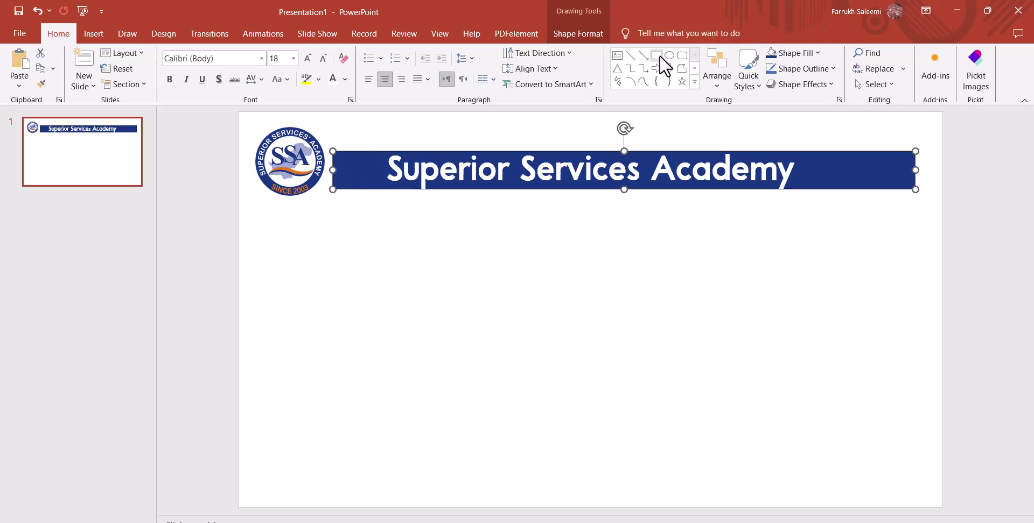
drag(333, 204, 916, 213)
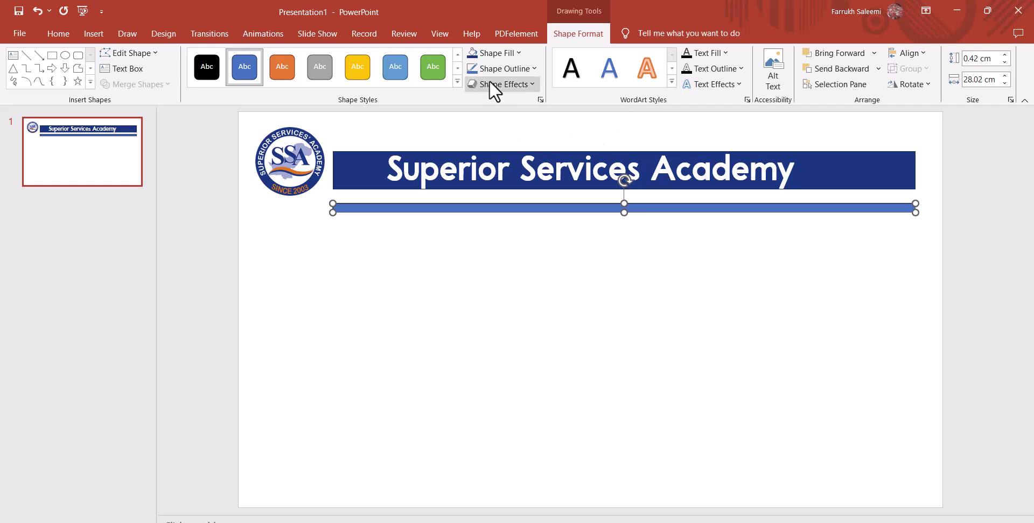
Fill the thin strip with the logo's orange, snug it under the navy bar, and nudge the logo down
click(515, 53)
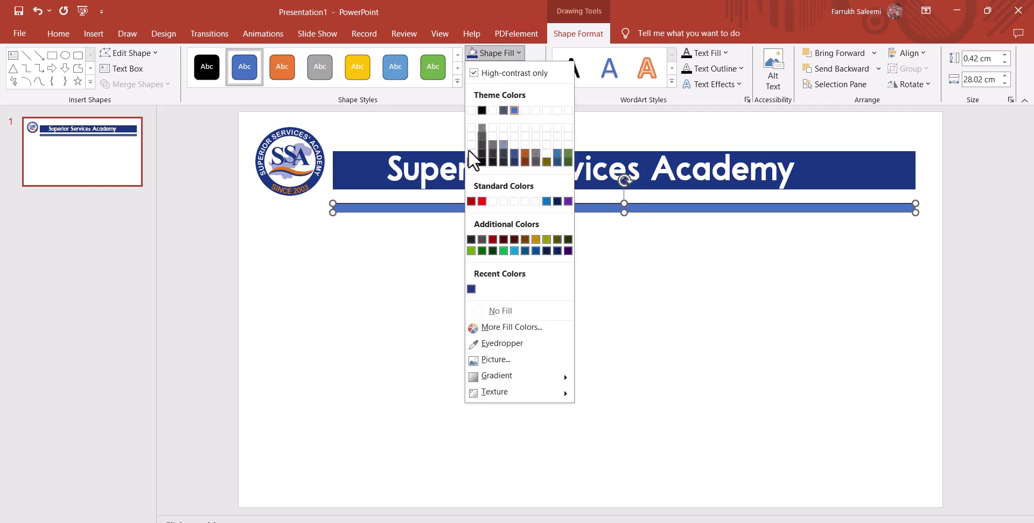
click(500, 344)
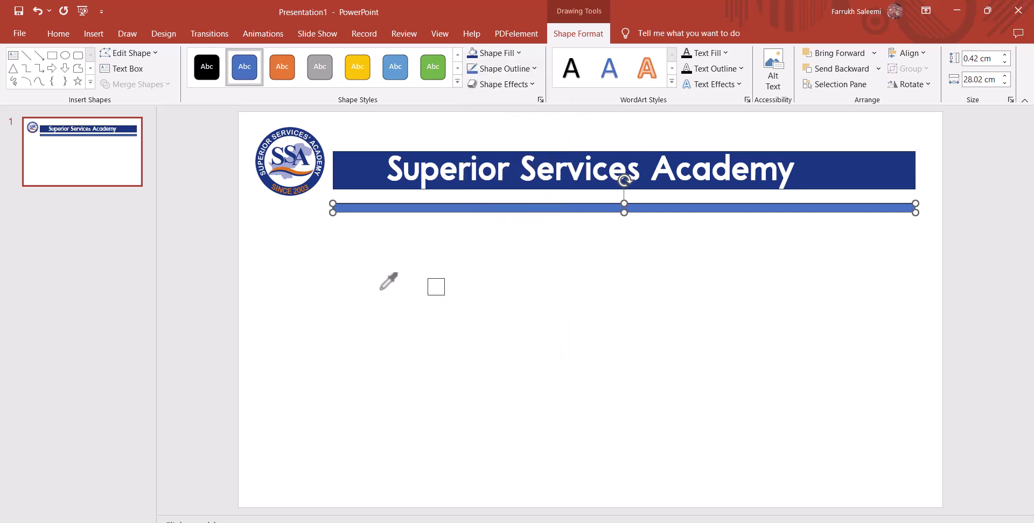
click(296, 168)
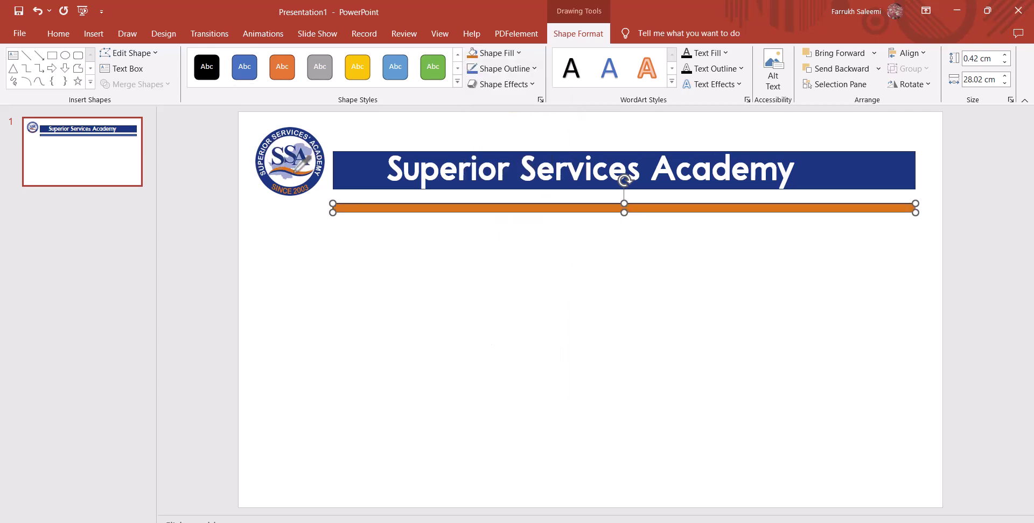
click(424, 233)
drag(517, 210, 515, 194)
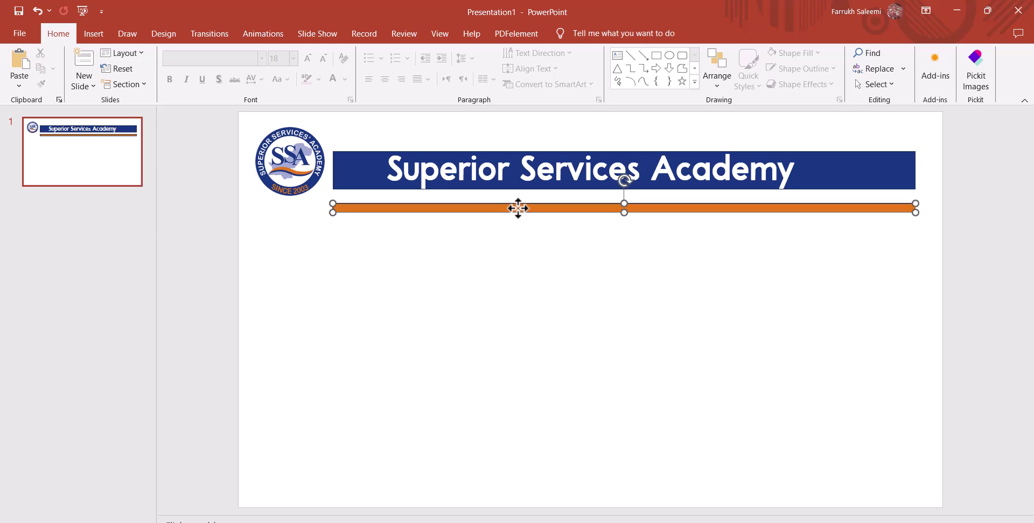
click(531, 305)
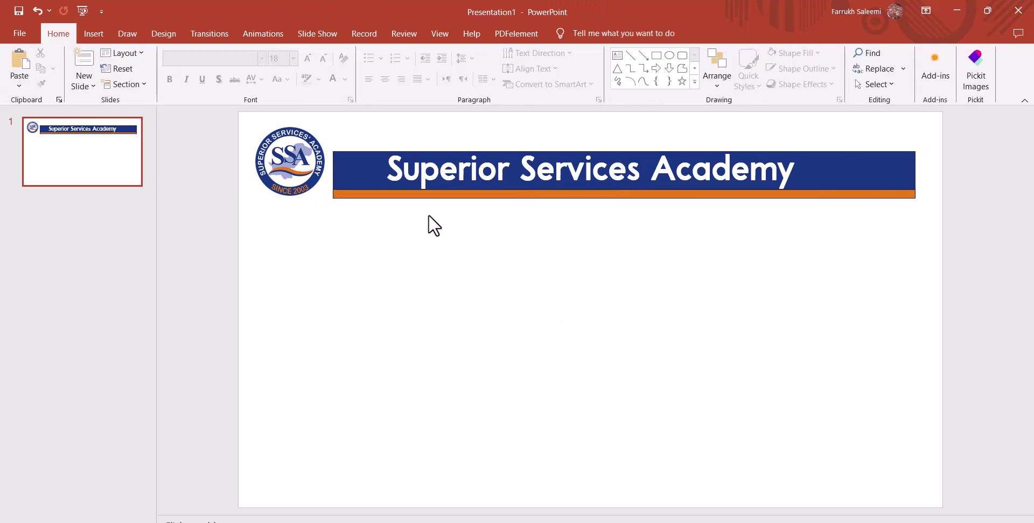
mouse_move(298, 177)
mouse_down()
mouse_move(297, 186)
mouse_move(326, 186)
mouse_move(295, 167)
mouse_move(326, 169)
mouse_up()
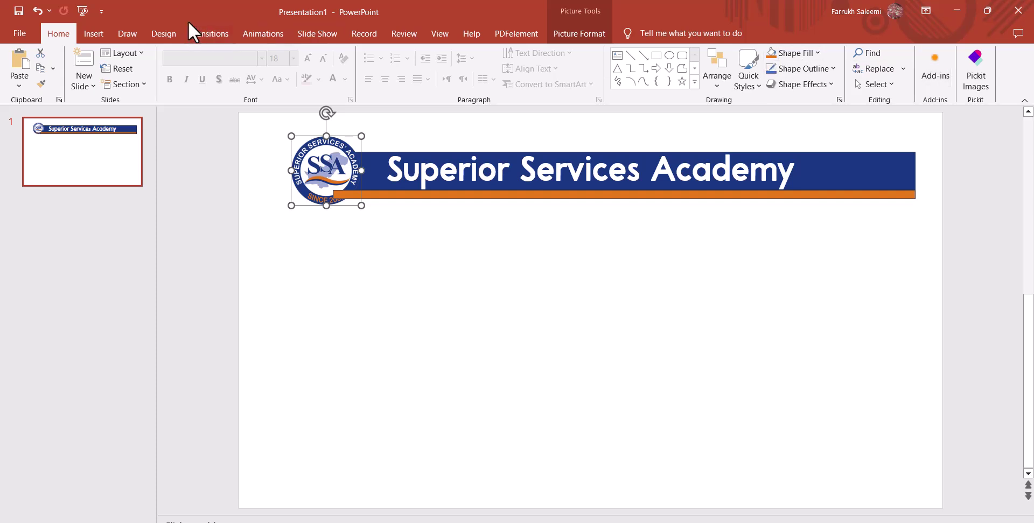
Bring the SSA logo in front of the banner, enlarge it, and seat it on the banner's left end
click(721, 89)
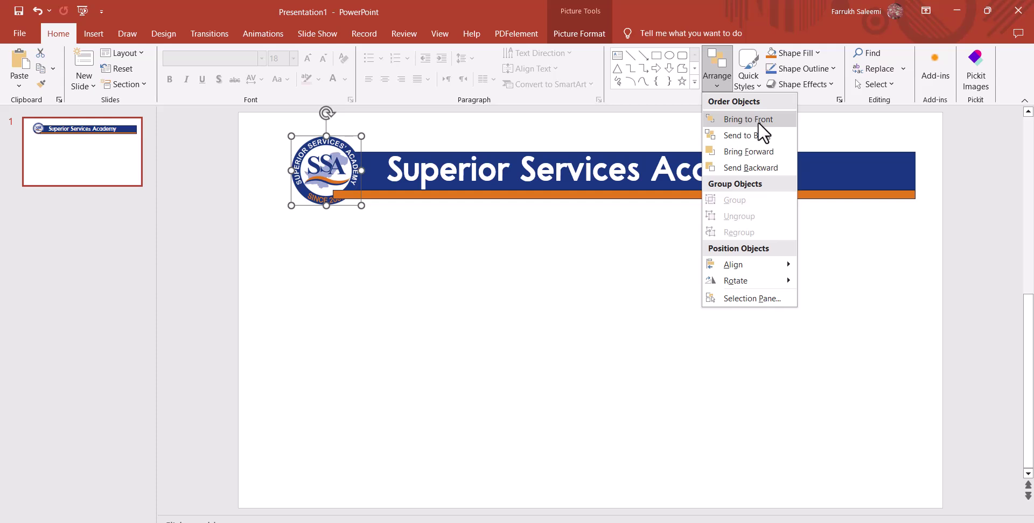
click(748, 120)
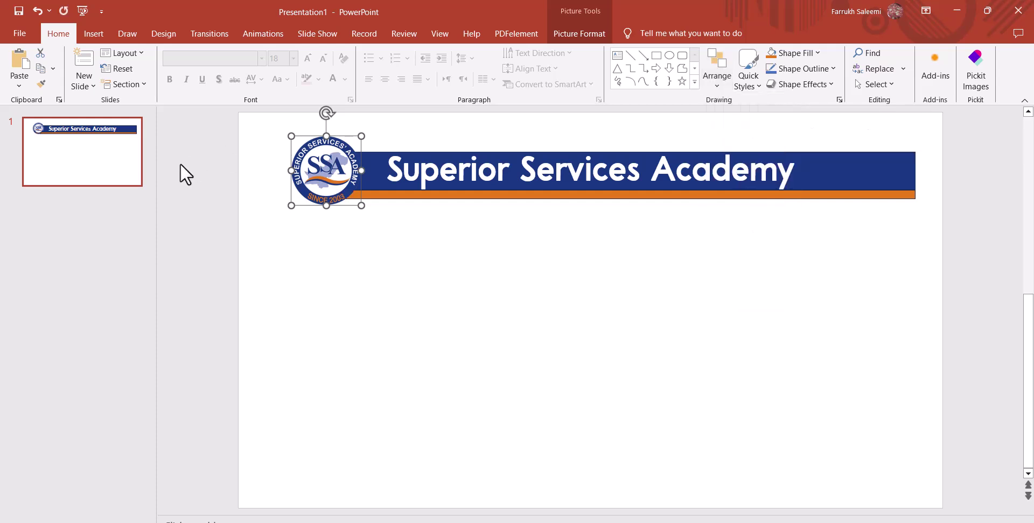
drag(313, 180, 302, 186)
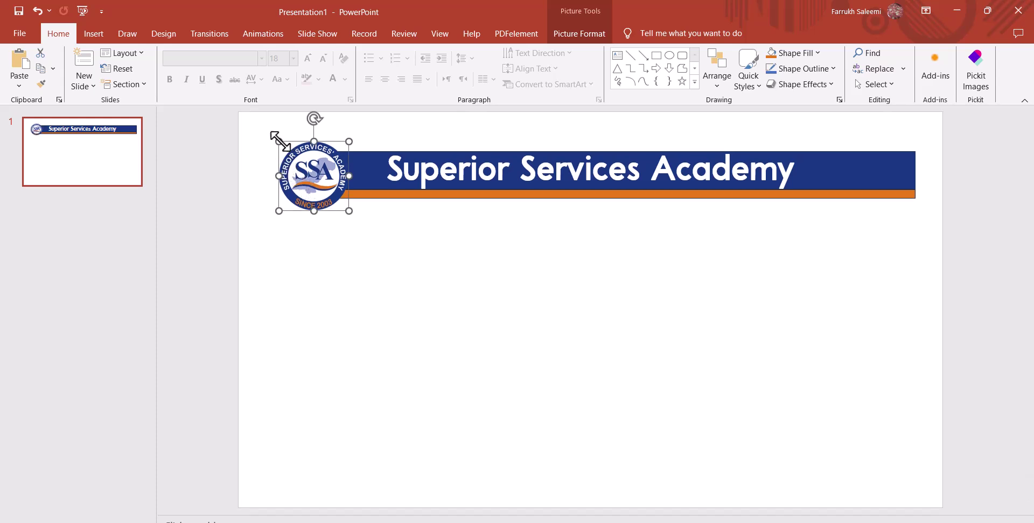
drag(272, 136, 256, 127)
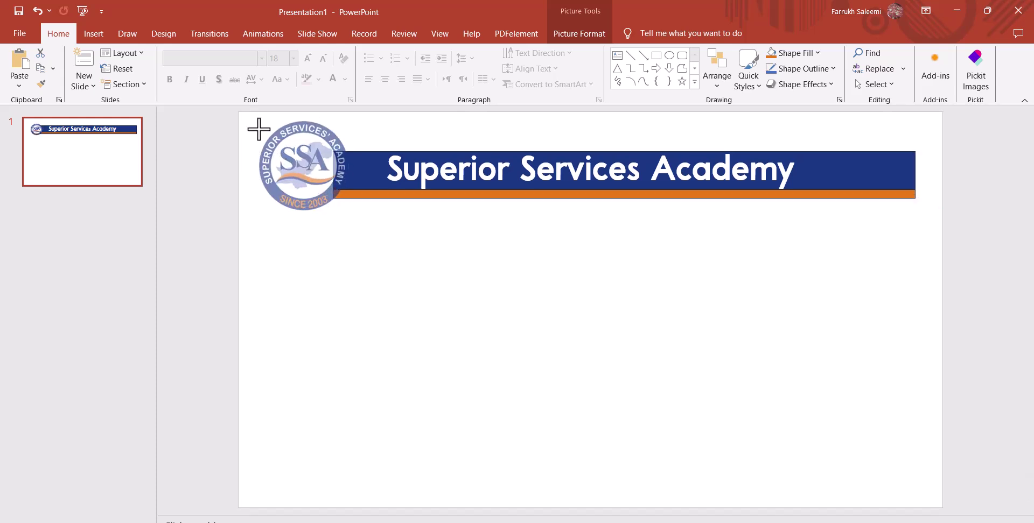
click(308, 171)
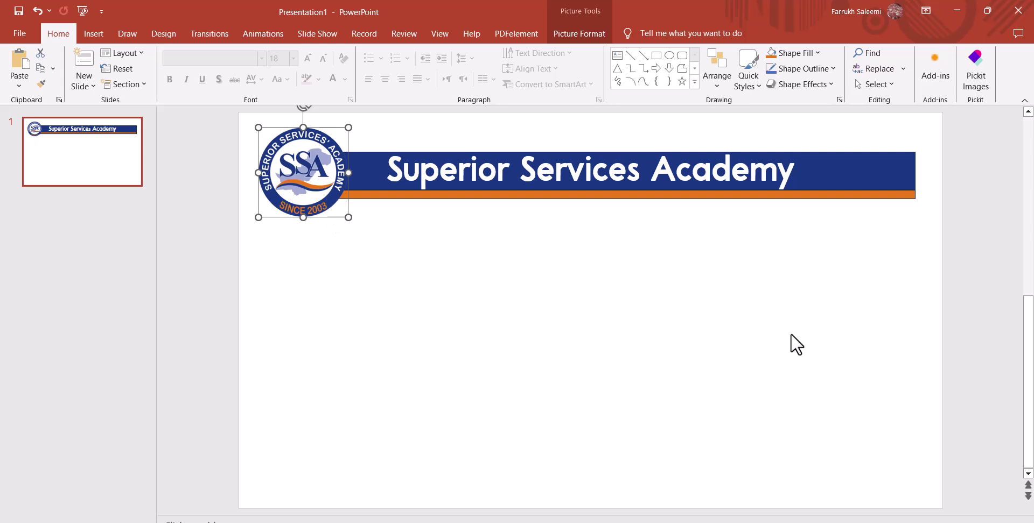
click(673, 166)
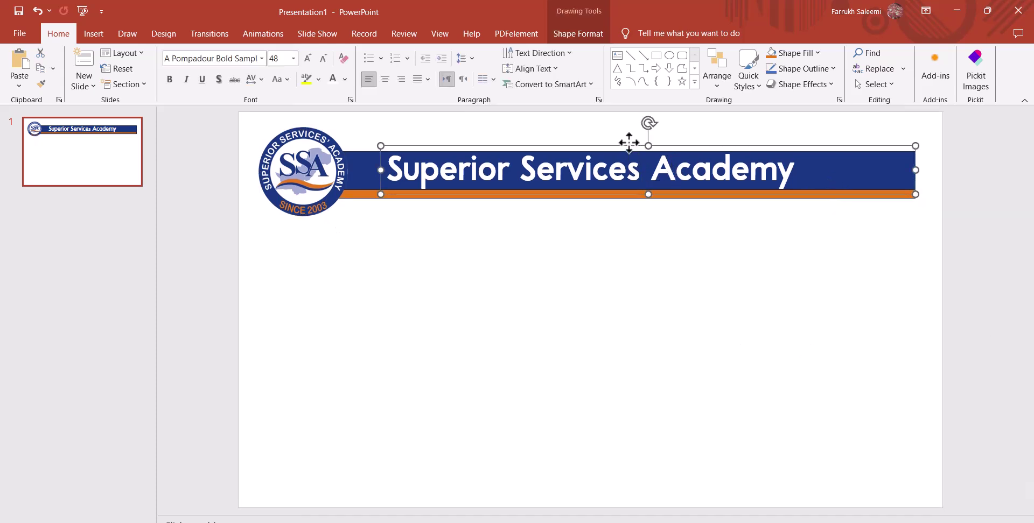
Shift the title right on the banner and select the banner with its orange stripe
drag(629, 144, 656, 141)
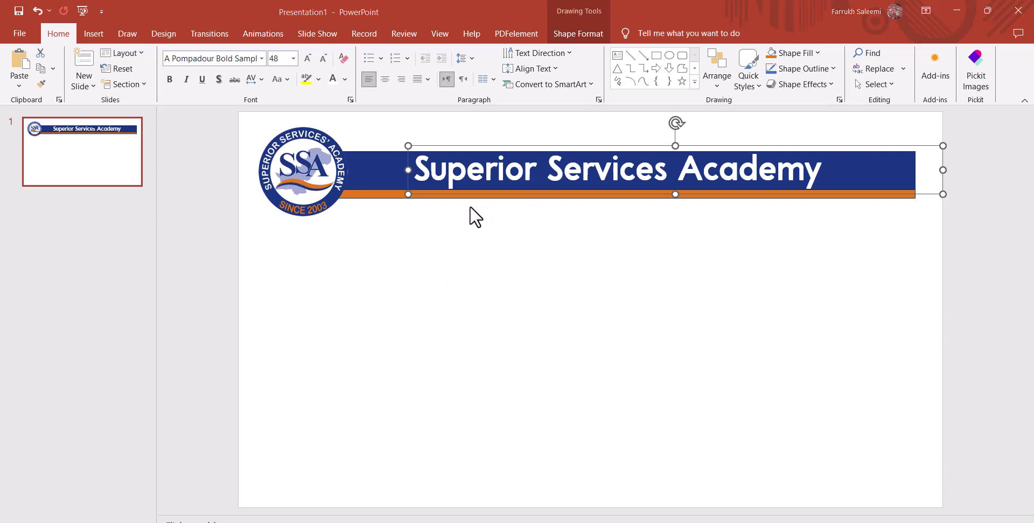
click(362, 185)
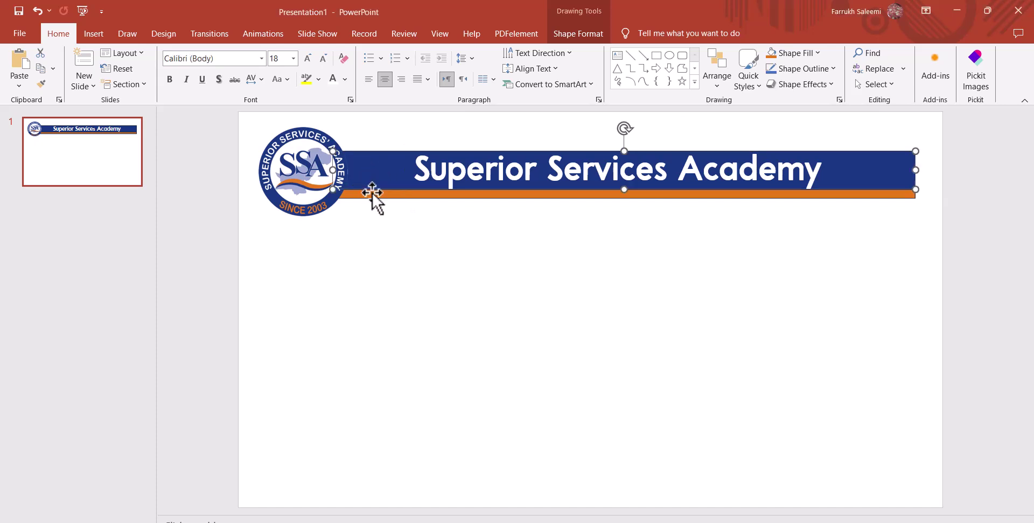
click(390, 194)
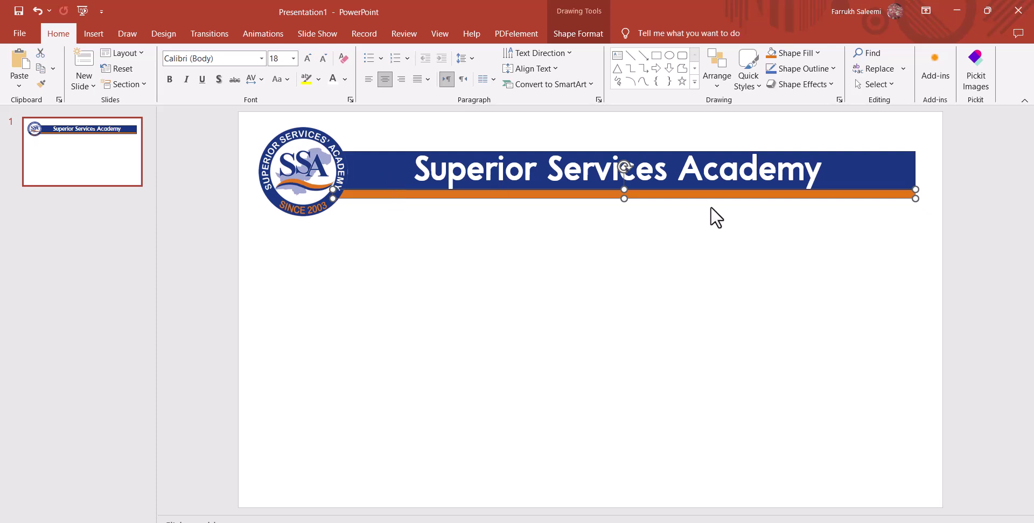
click(718, 81)
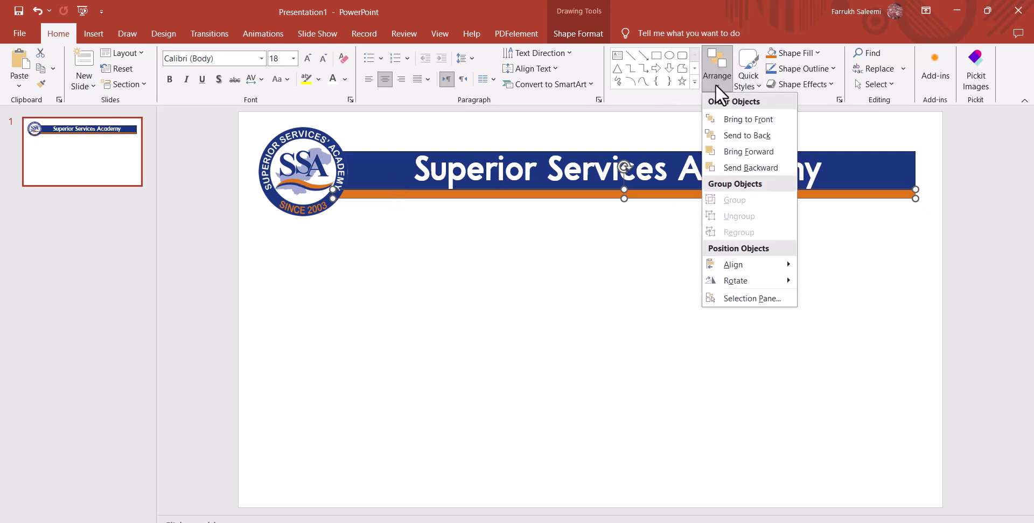
mouse_move(734, 265)
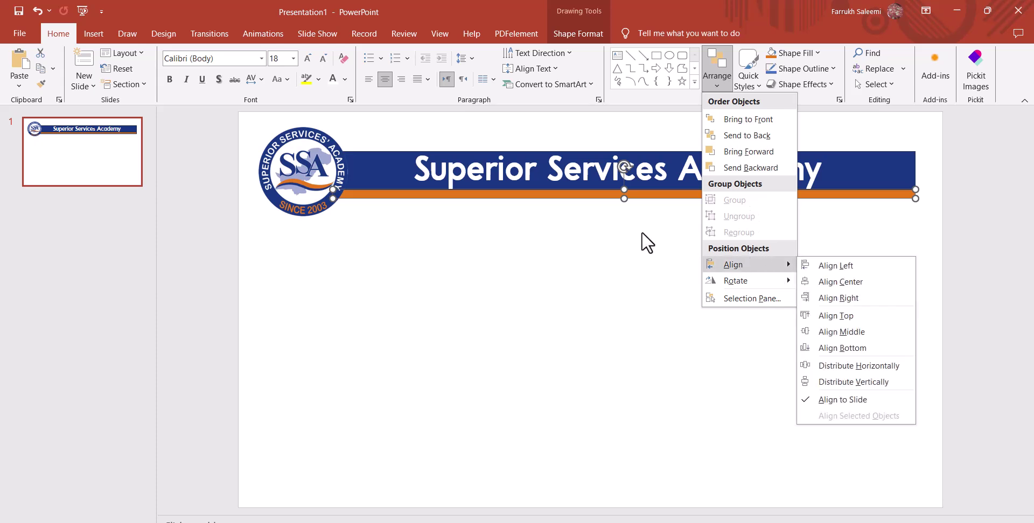
click(503, 198)
Reselect just the navy banner plus orange stripe and bring up the Arrange options
click(548, 247)
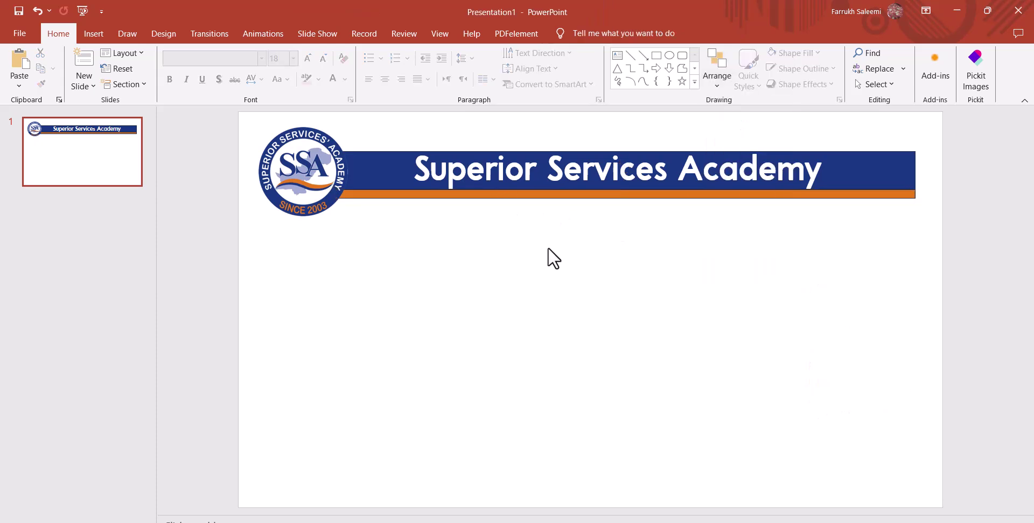
click(879, 173)
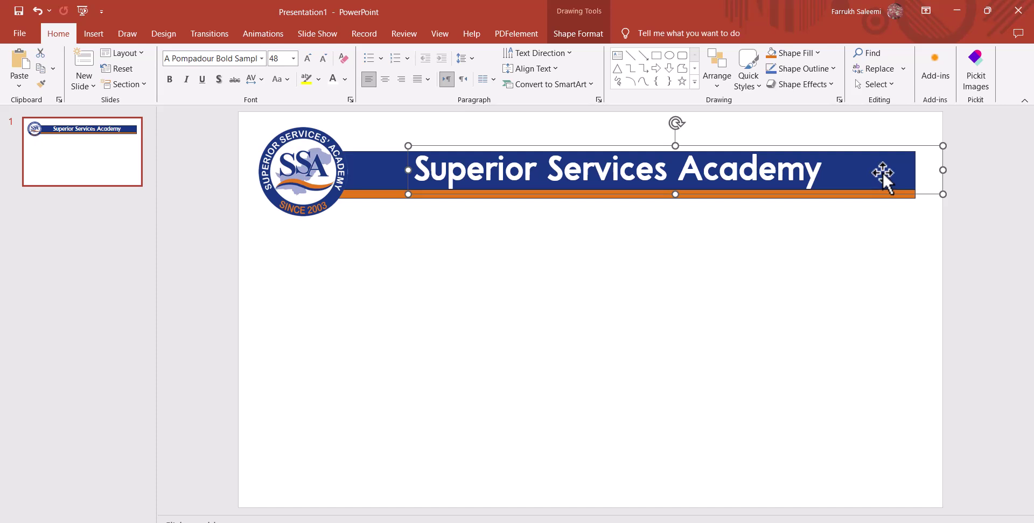
shift+click(903, 198)
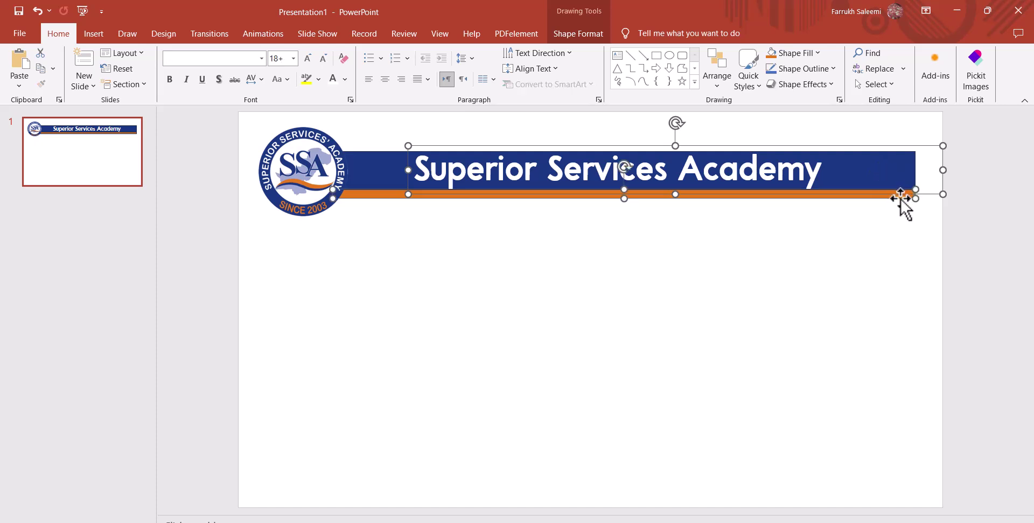
click(378, 161)
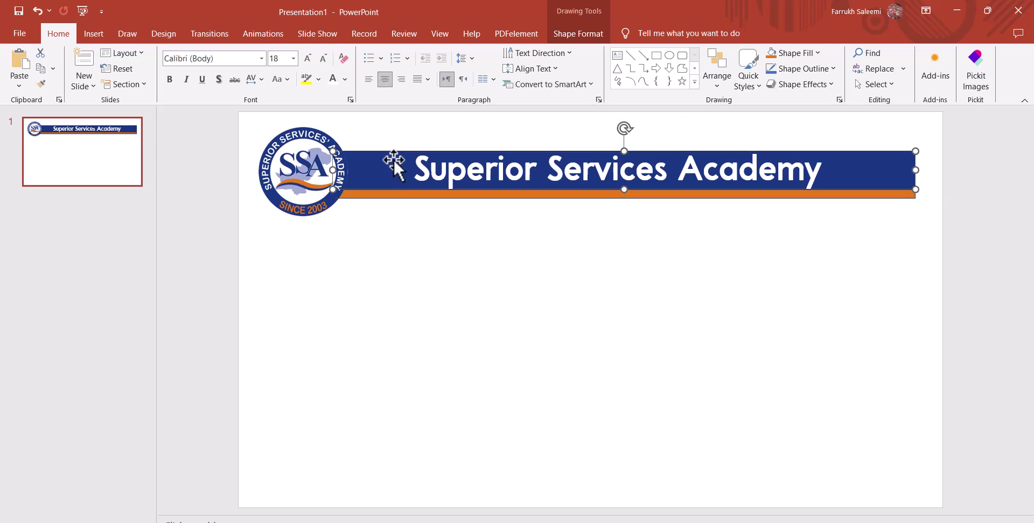
shift+click(391, 195)
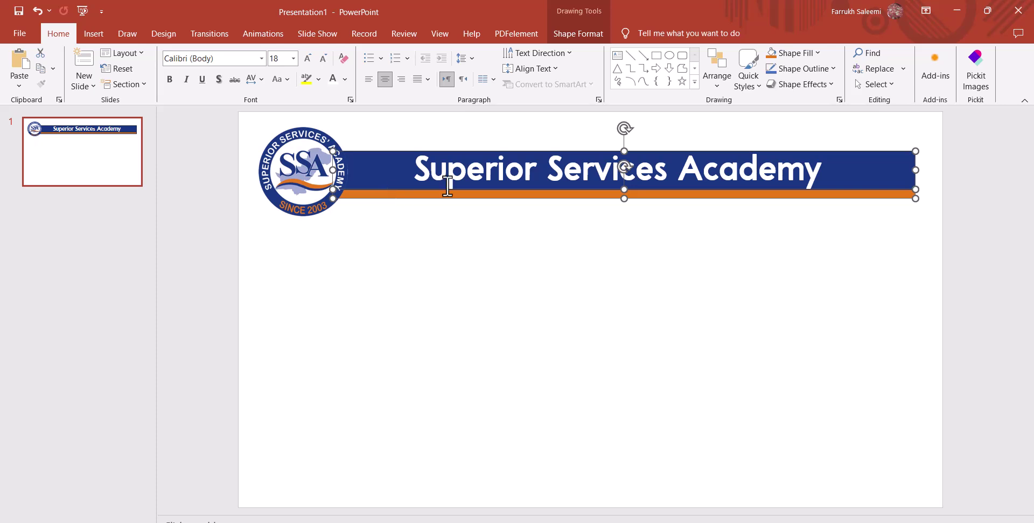
click(707, 85)
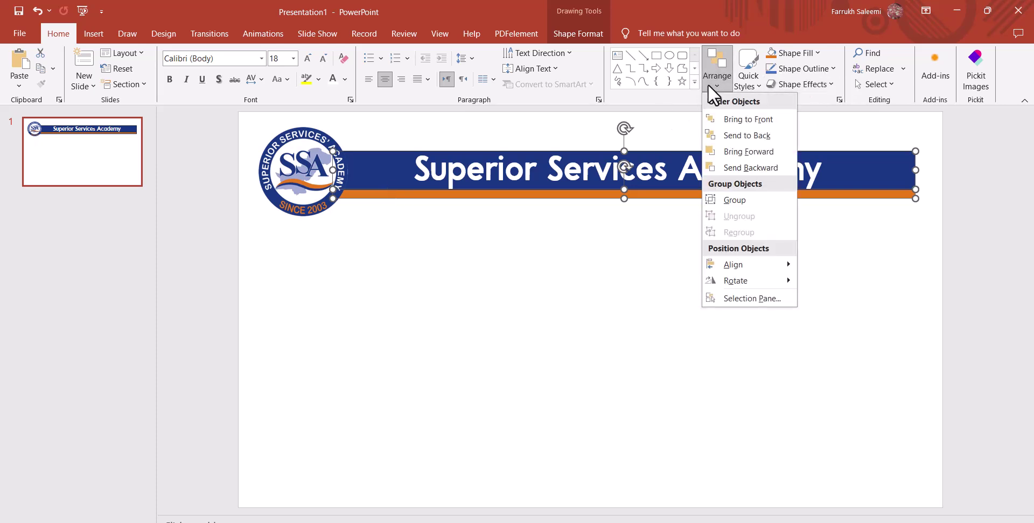
Group the banner with its orange stripe and paste a copy near the slide bottom
click(730, 200)
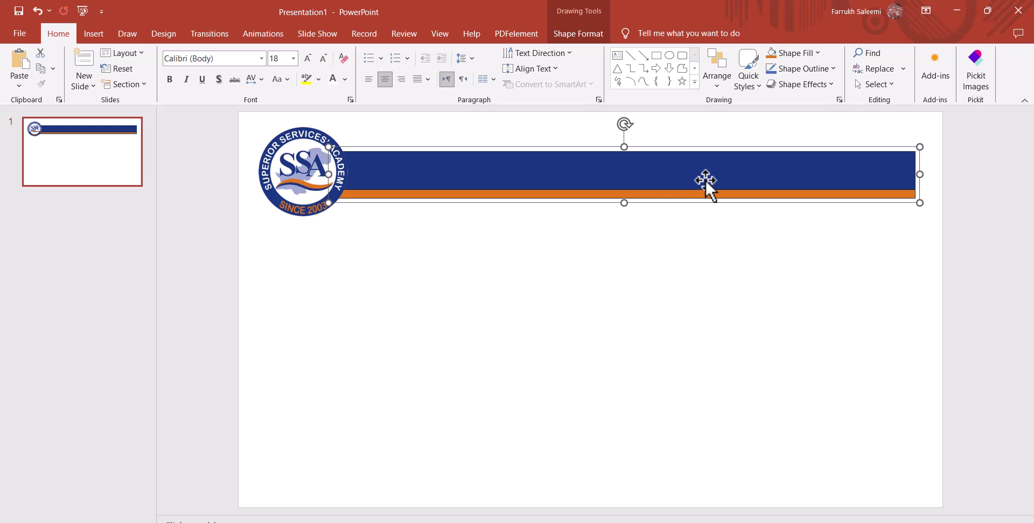
key(ctrl+v)
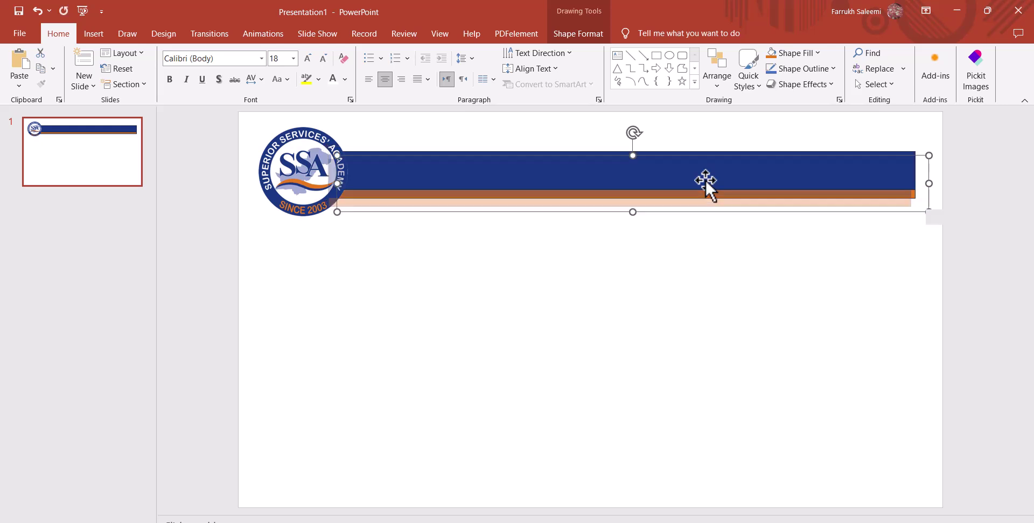
drag(705, 179, 681, 452)
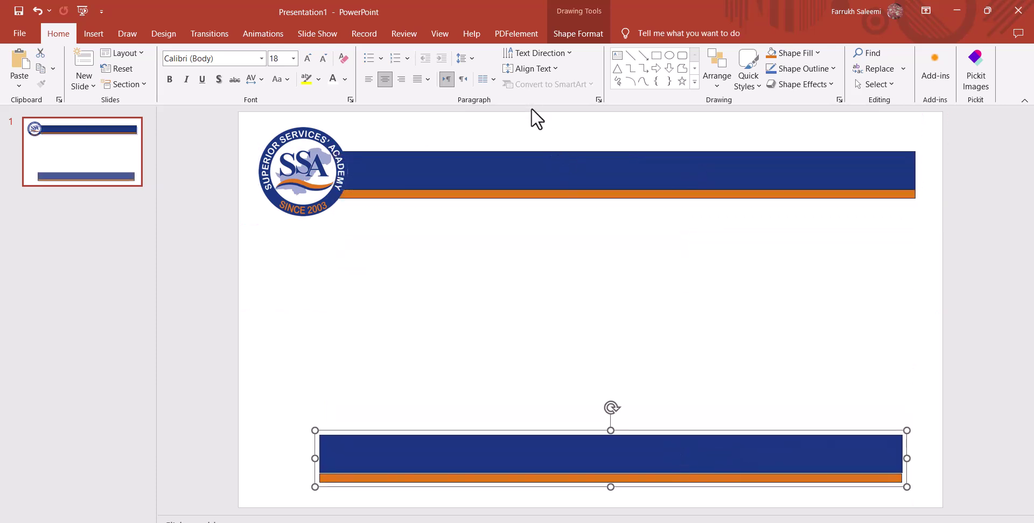
Send the top banner group behind the white title text
click(544, 185)
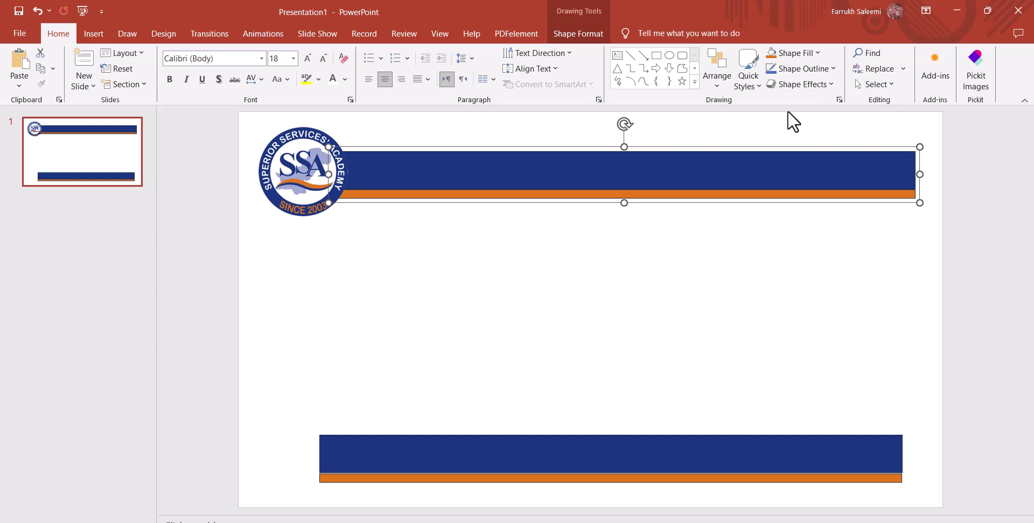
click(720, 87)
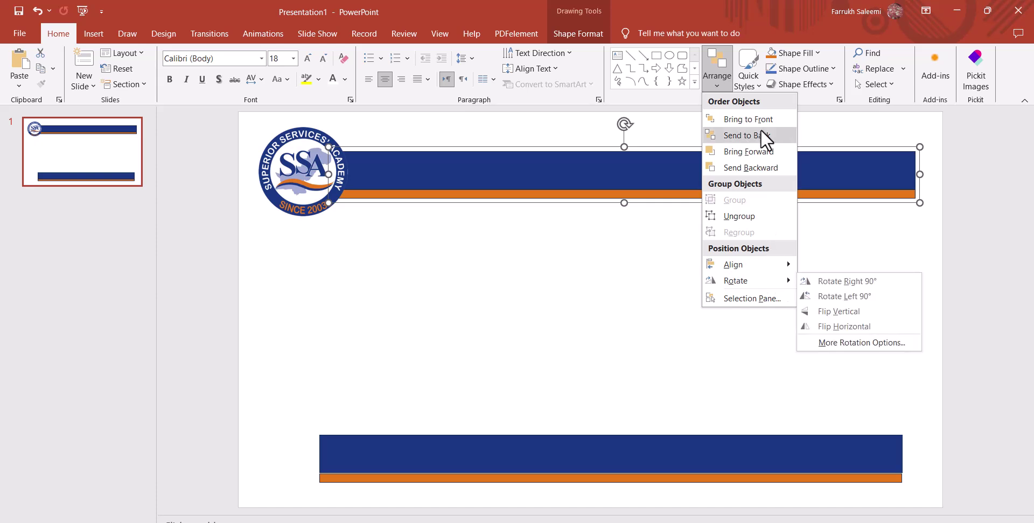
click(763, 166)
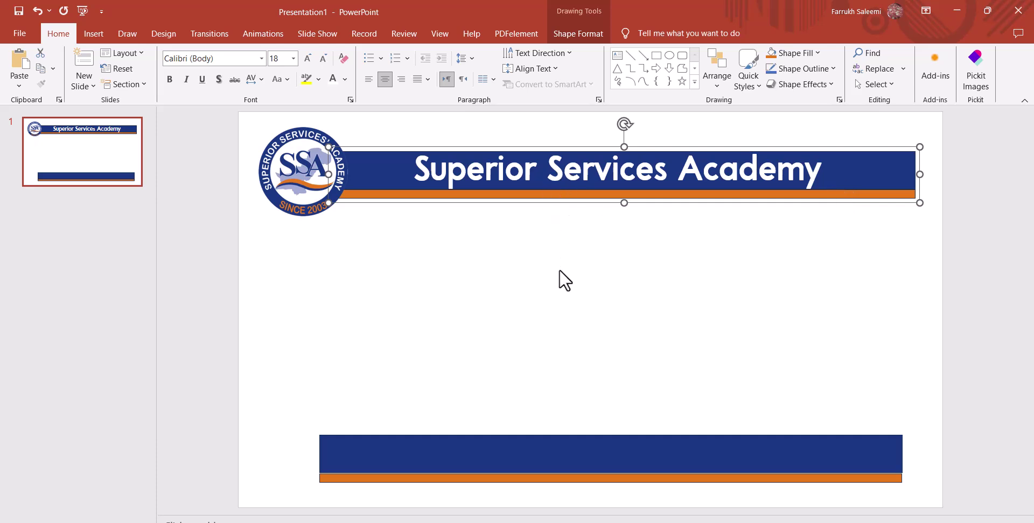
click(603, 458)
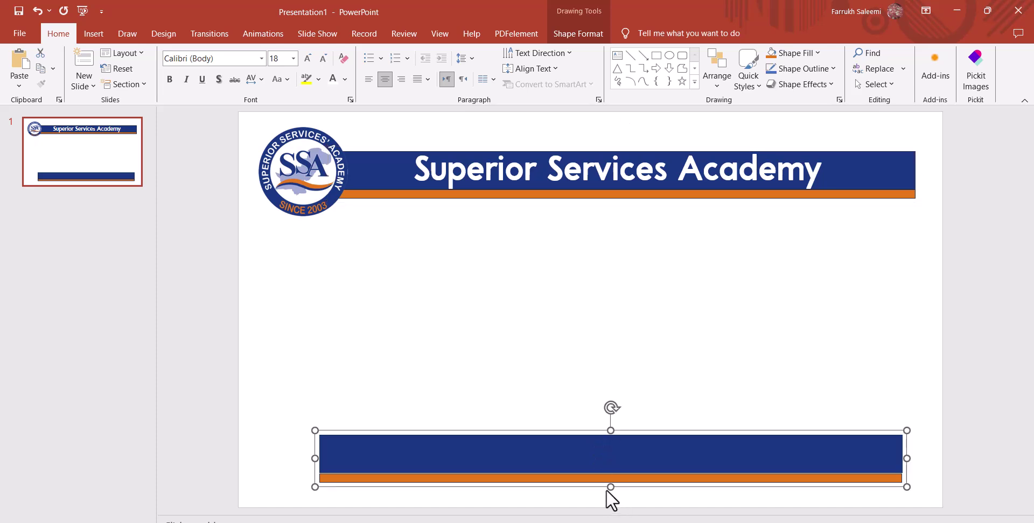
Flatten the bottom copy into a thin strip spanning the slide's full width
mouse_move(612, 489)
mouse_down()
mouse_move(611, 416)
mouse_move(564, 506)
mouse_up()
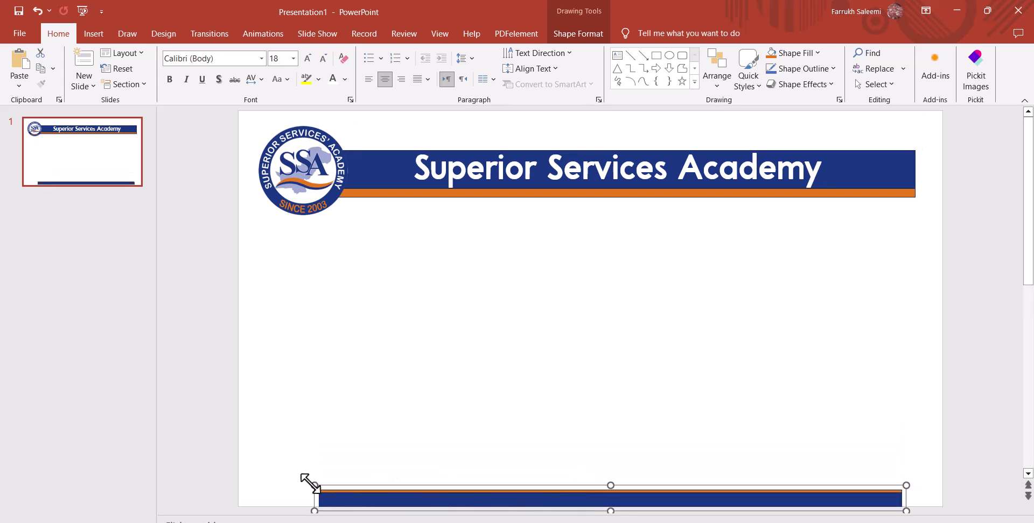
drag(316, 486, 233, 486)
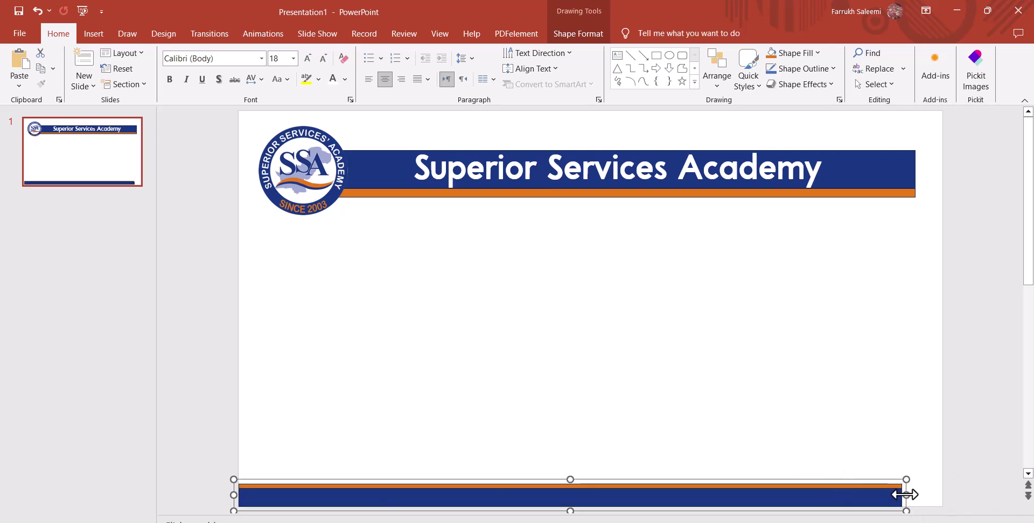
drag(906, 495, 943, 493)
click(522, 350)
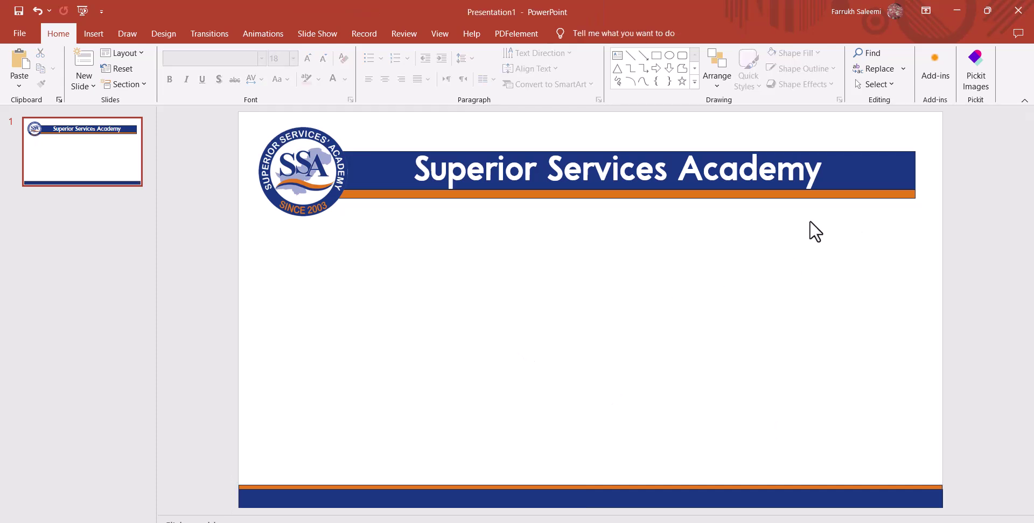
Widen the title box and stretch the top banner to both slide edges
click(871, 173)
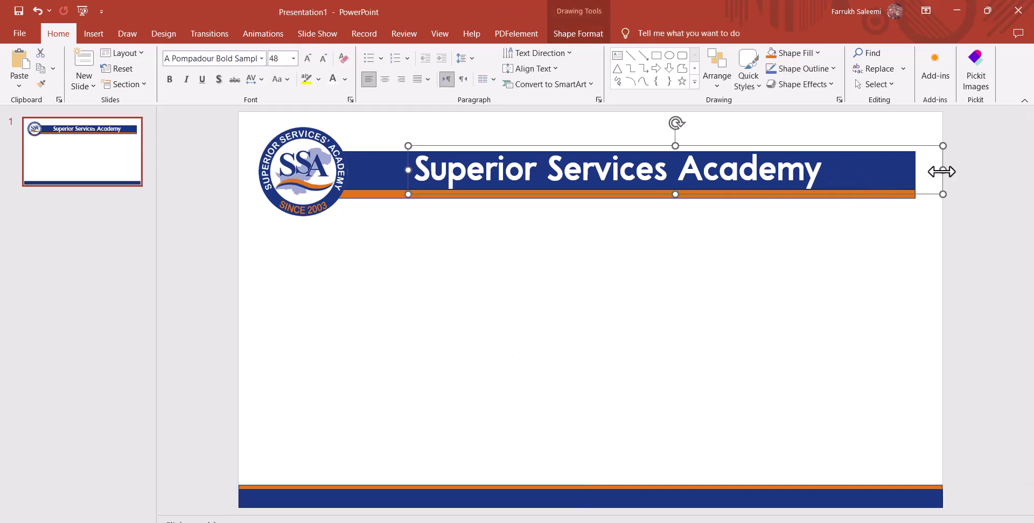
drag(943, 170, 966, 170)
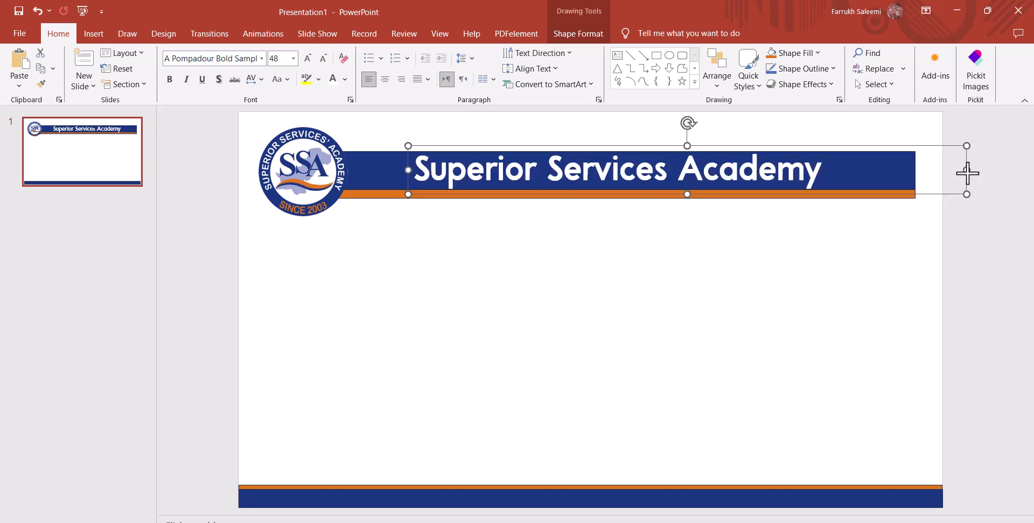
click(377, 175)
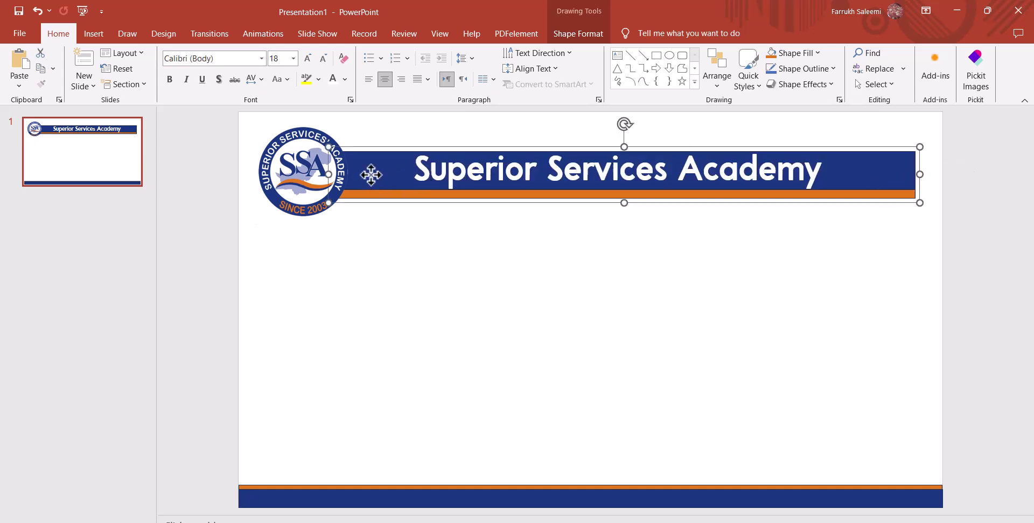
drag(920, 174, 944, 174)
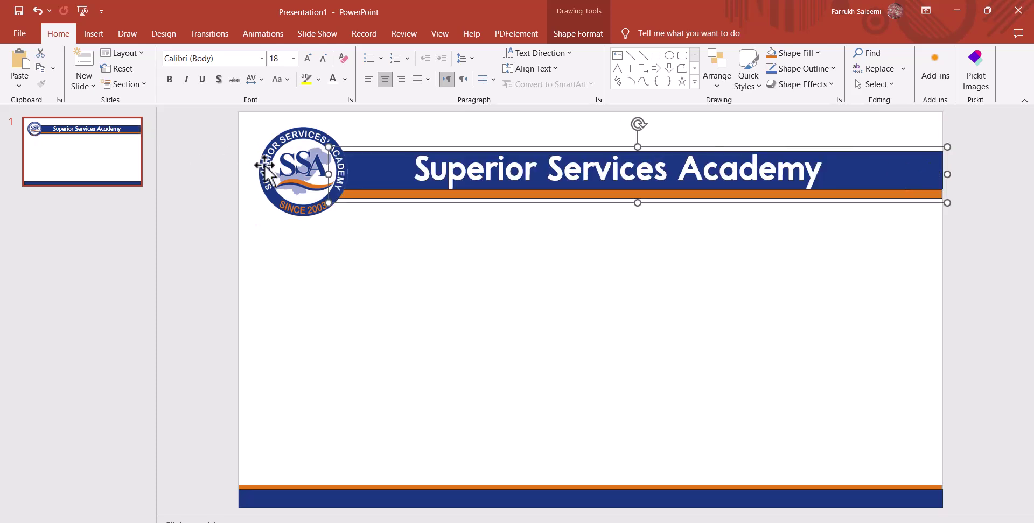
drag(329, 174, 238, 172)
click(410, 292)
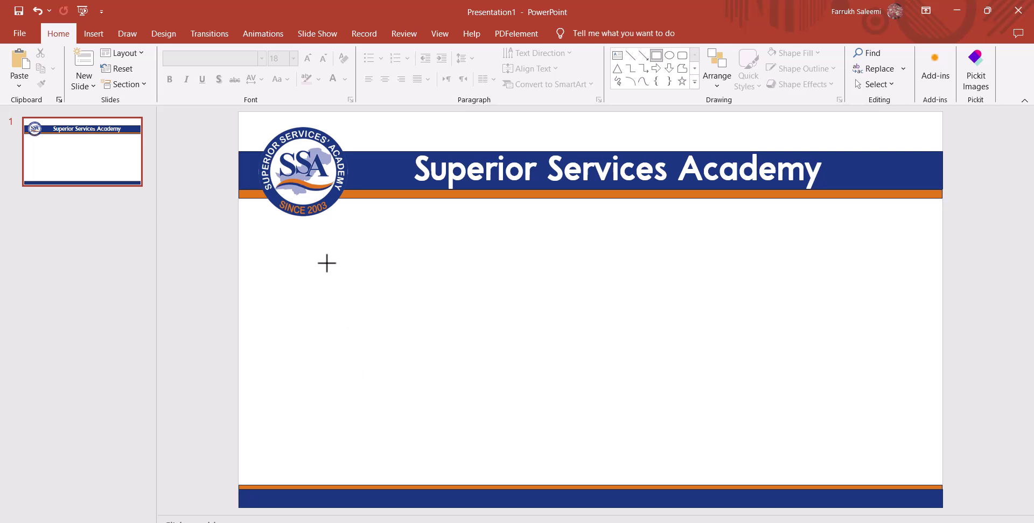
Draw a blue rectangle, 8.65 cm tall by 7.41 cm wide, below the banner on the left
mouse_move(298, 261)
mouse_down()
mouse_move(435, 435)
mouse_move(440, 423)
mouse_up()
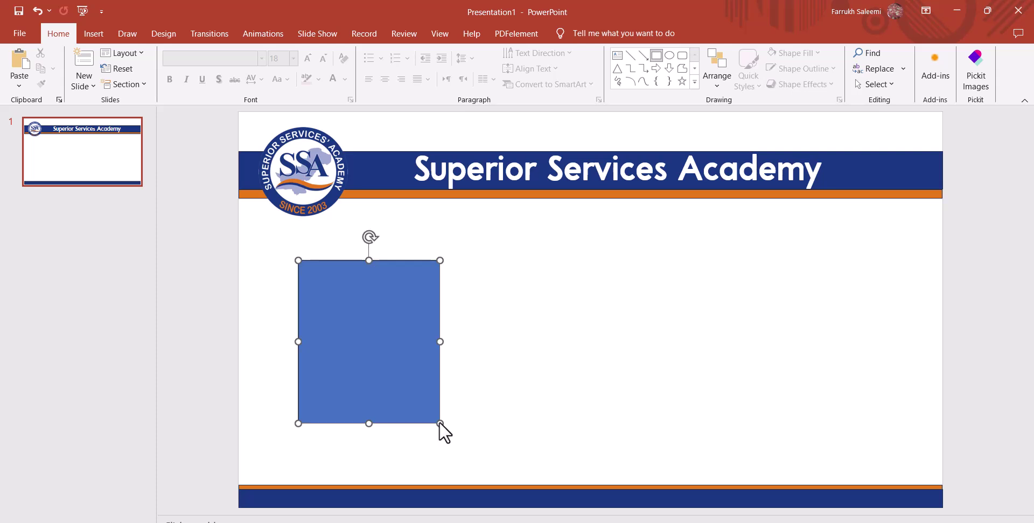
drag(342, 366, 355, 375)
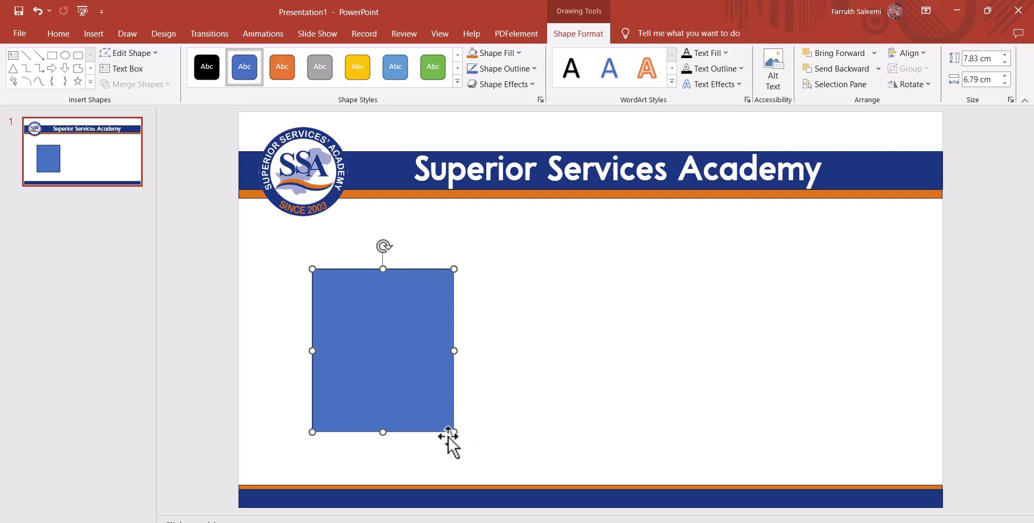
drag(454, 432, 467, 449)
drag(410, 342, 397, 362)
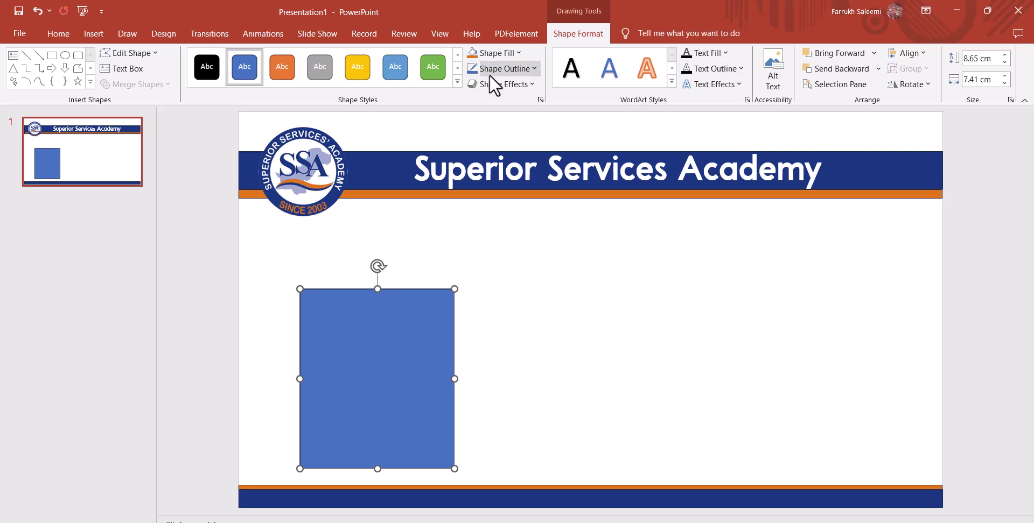
Draw a thin bar above the tall rectangle, then undo it
click(52, 55)
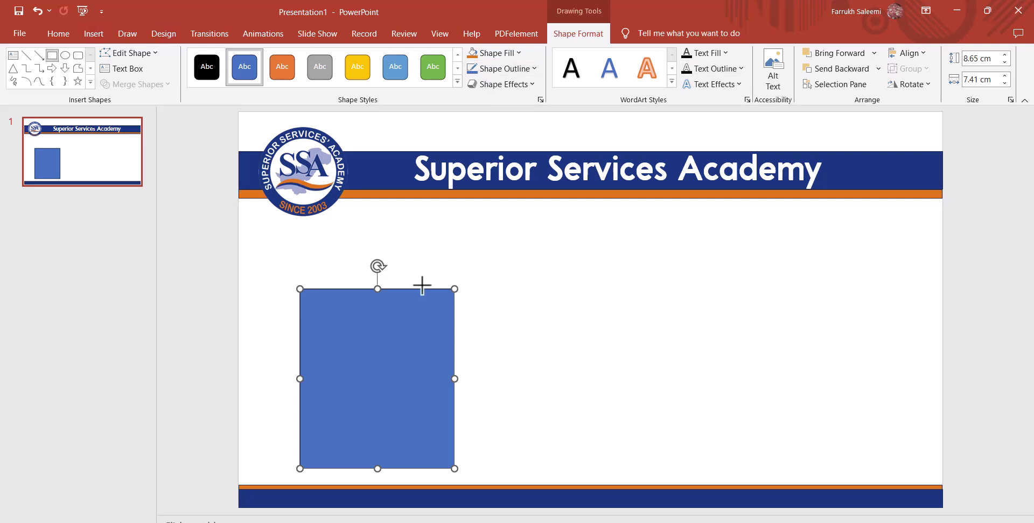
mouse_move(299, 261)
mouse_down()
mouse_move(314, 280)
mouse_move(456, 290)
mouse_move(409, 268)
mouse_up()
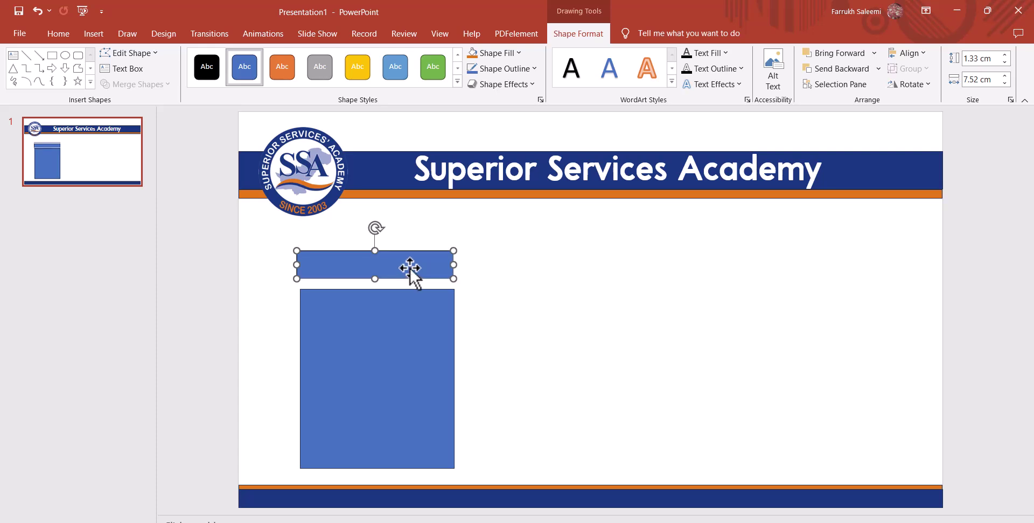
key(ctrl+z)
Paste copies of the rectangle and shrink one into a 1.29 cm bar atop the tall rectangle
double_click(374, 362)
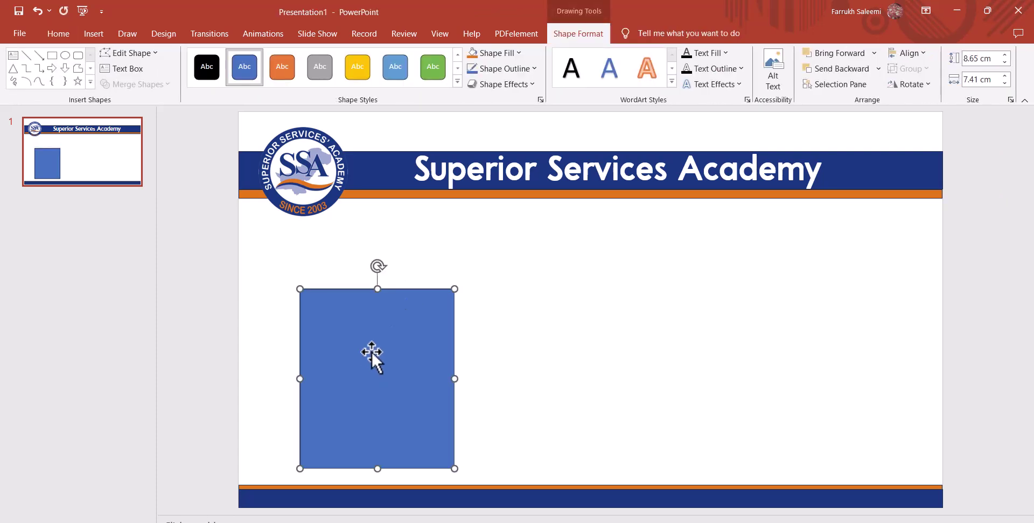
key(ctrl+v)
key(ctrl+v)
key(ctrl+v)
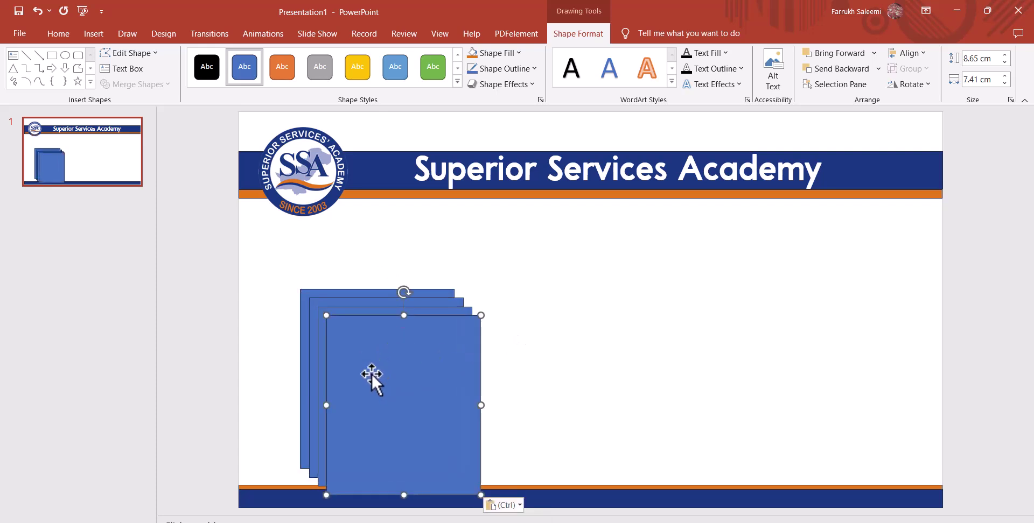
drag(372, 372, 630, 328)
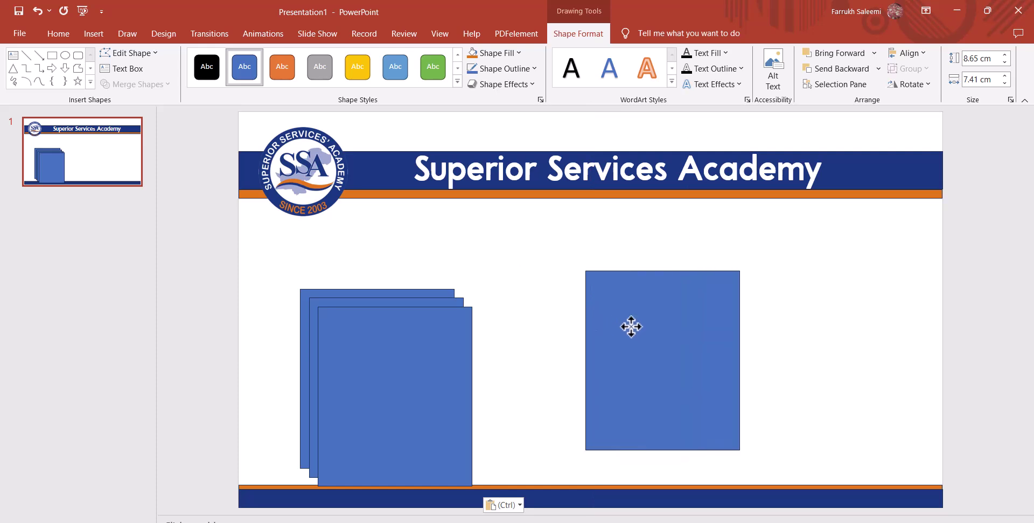
drag(638, 366, 780, 339)
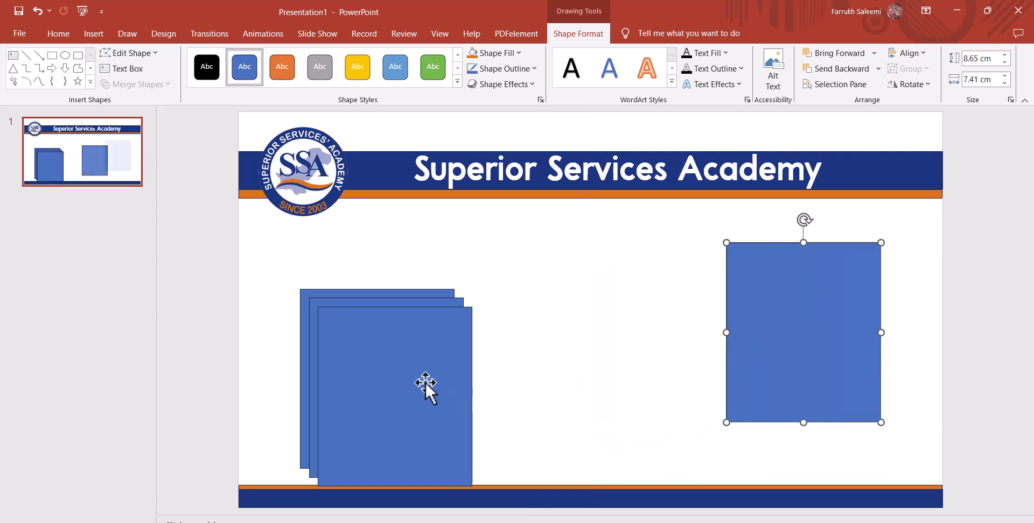
mouse_move(388, 383)
mouse_down()
mouse_move(501, 361)
mouse_move(614, 322)
mouse_up()
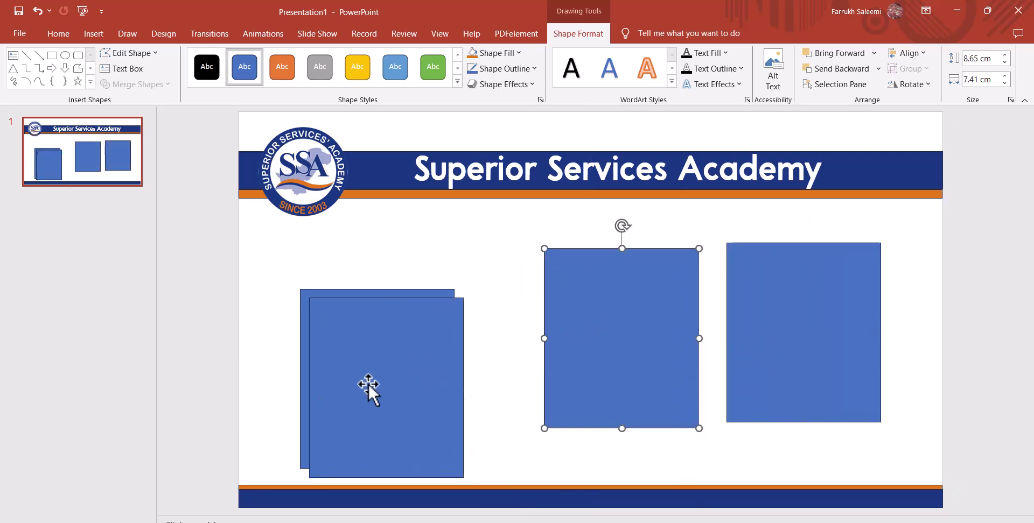
drag(368, 385, 391, 371)
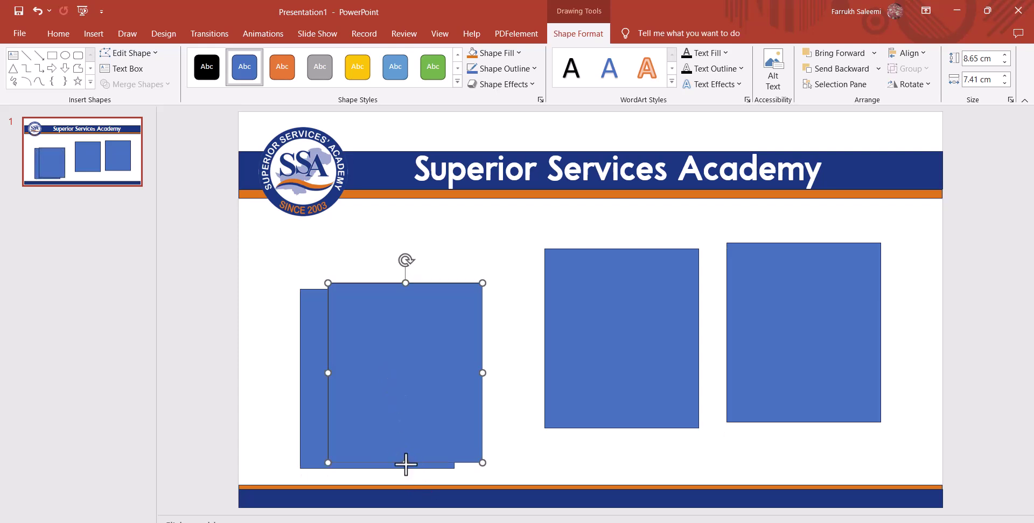
mouse_move(405, 465)
mouse_down()
mouse_move(407, 277)
mouse_move(393, 272)
mouse_up()
Delete the two spare rectangle copies from the slide
click(485, 346)
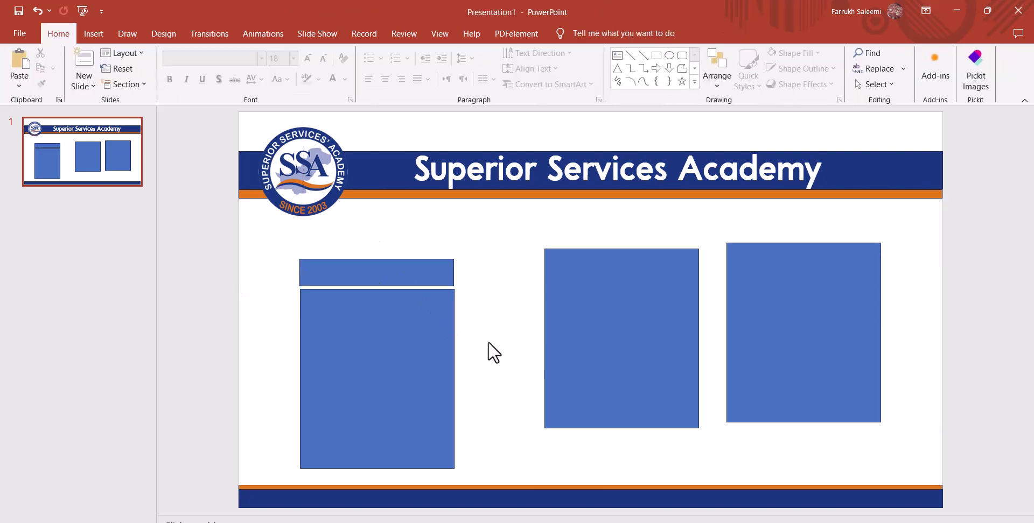
click(381, 275)
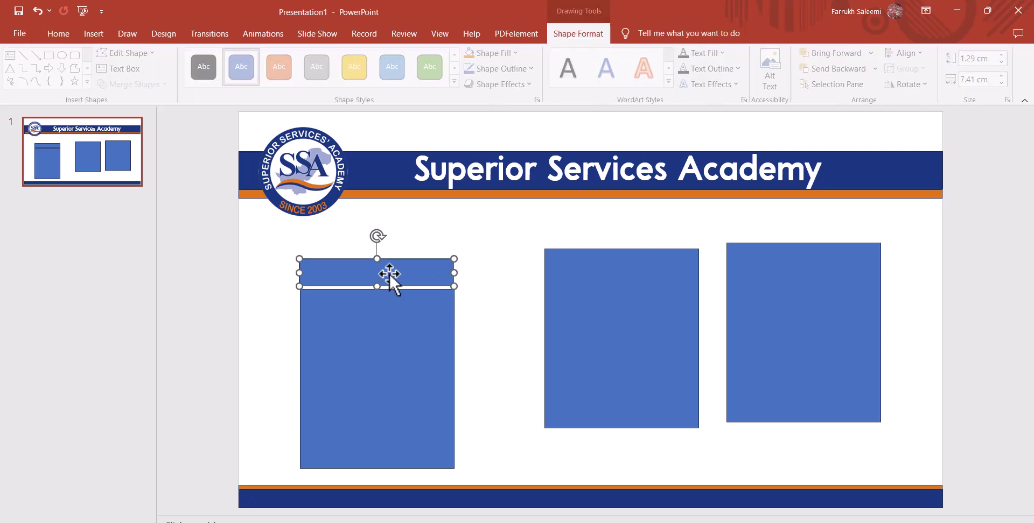
click(514, 353)
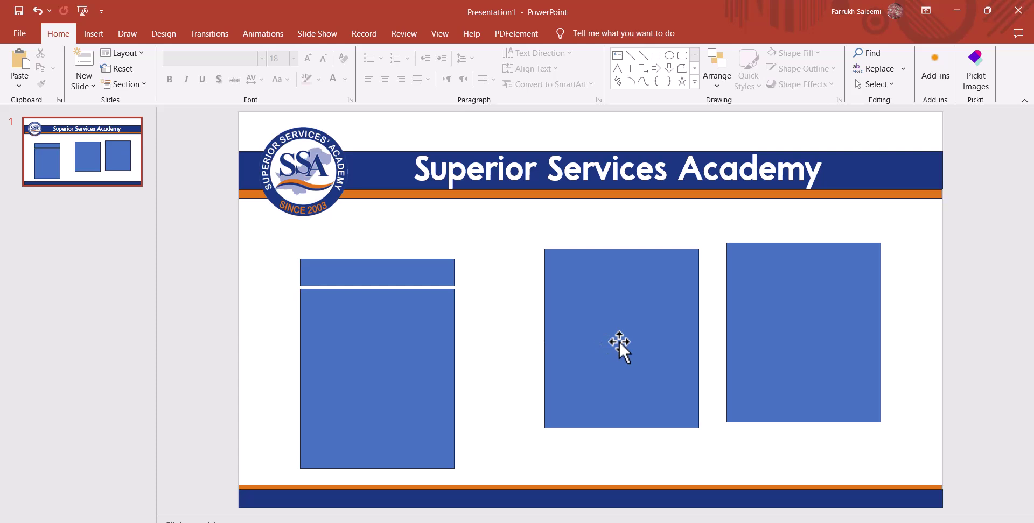
click(620, 319)
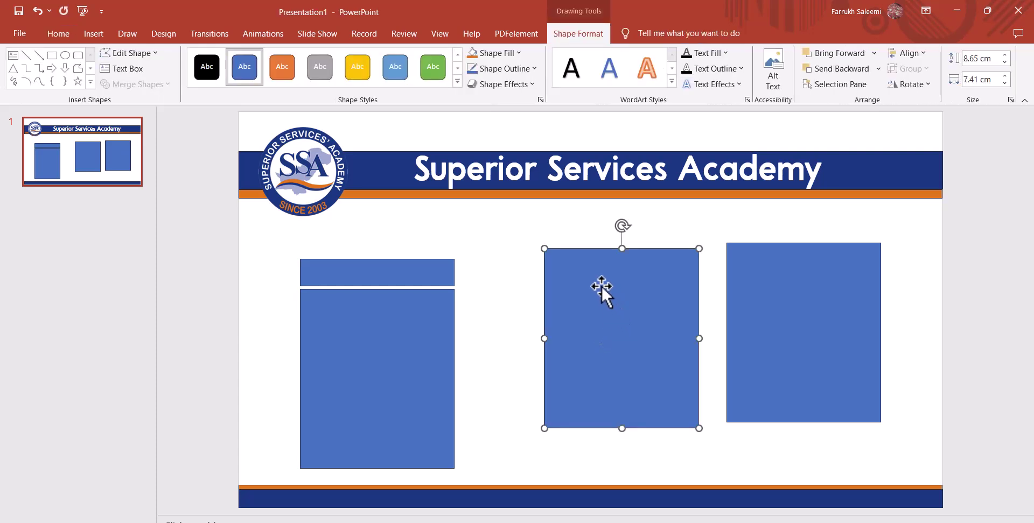
key(Delete)
click(743, 318)
key(Delete)
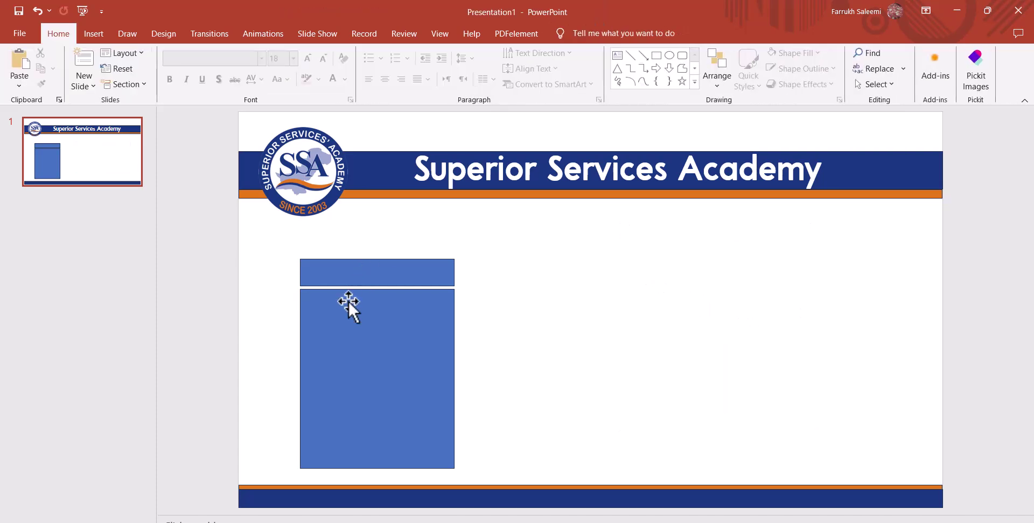
Fill the tall rectangle with the banner's dark navy using the eyedropper
click(347, 334)
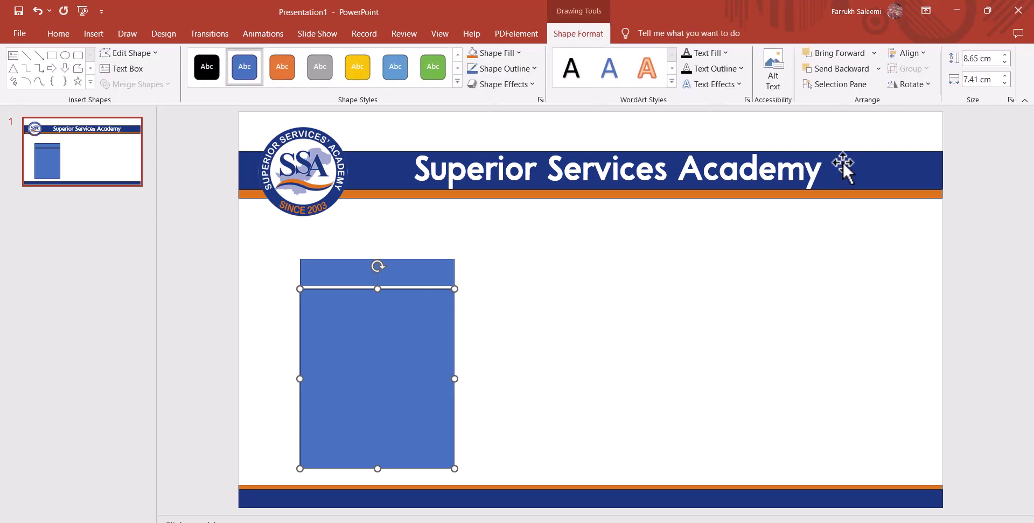
click(505, 53)
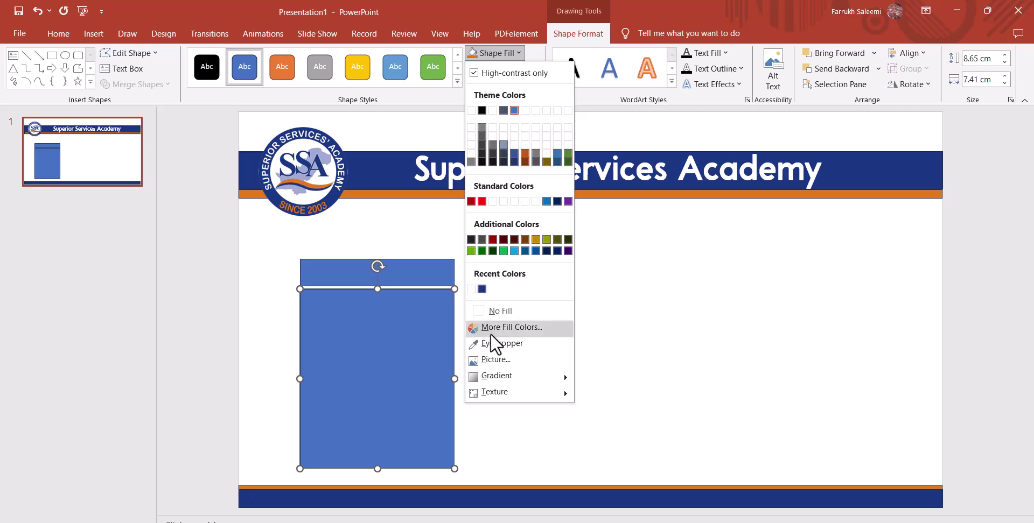
click(501, 343)
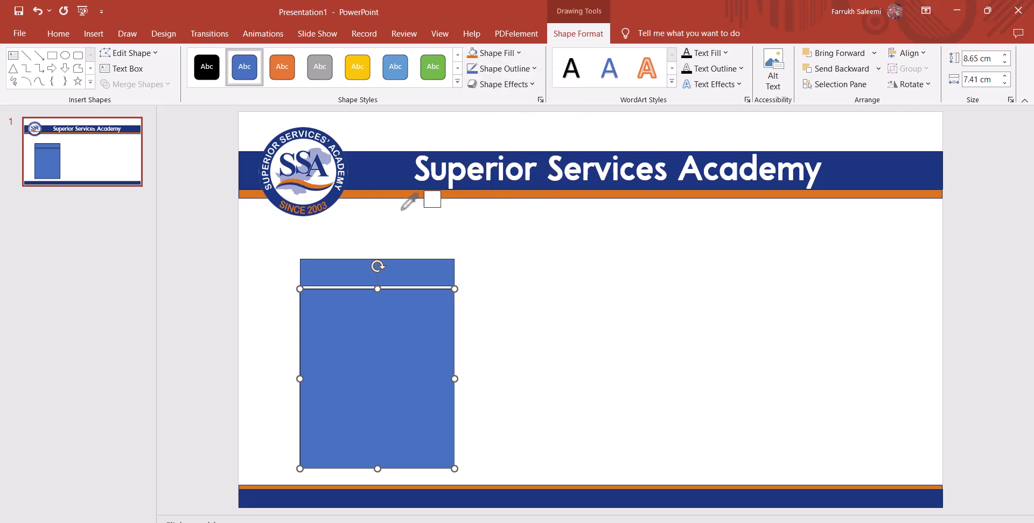
click(376, 176)
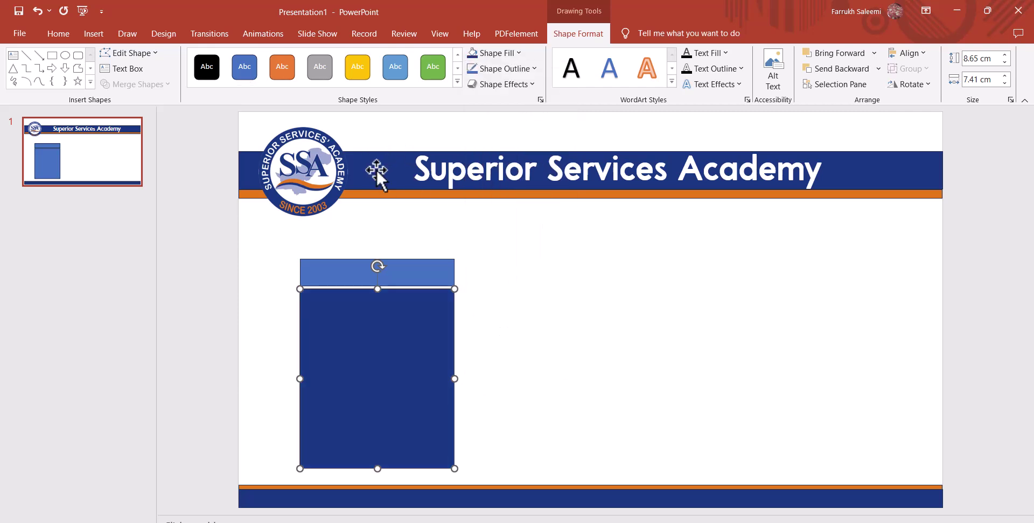
Fill the thin top bar with a grey theme colour
click(411, 279)
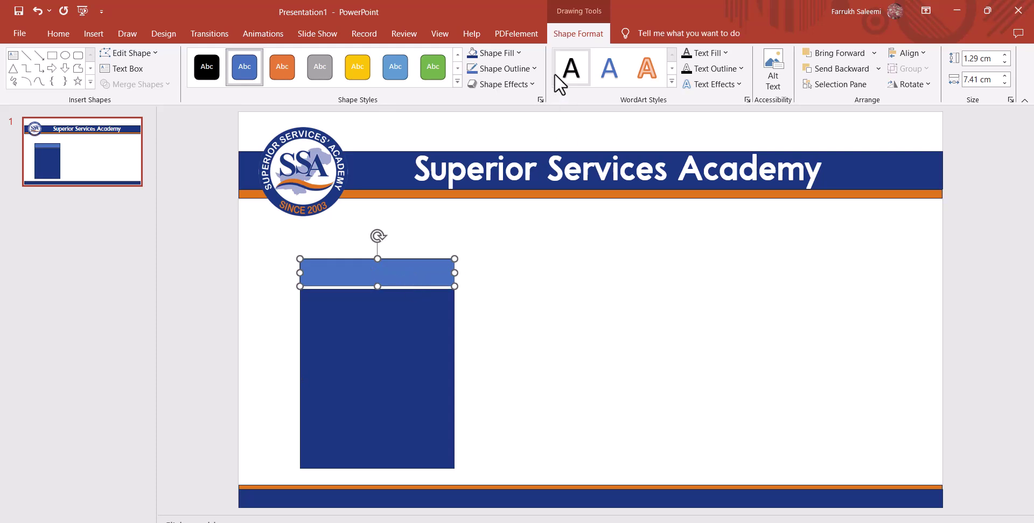
click(518, 50)
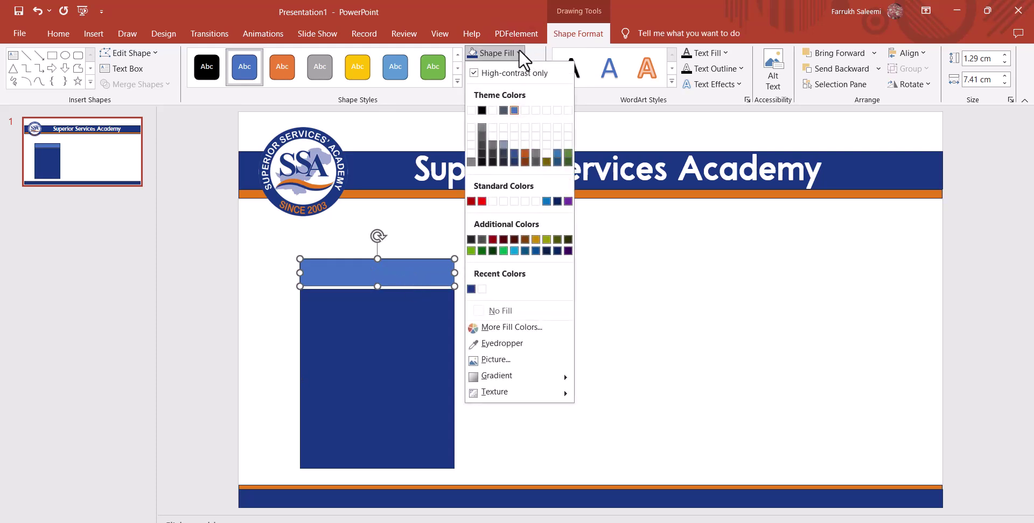
click(469, 163)
click(506, 322)
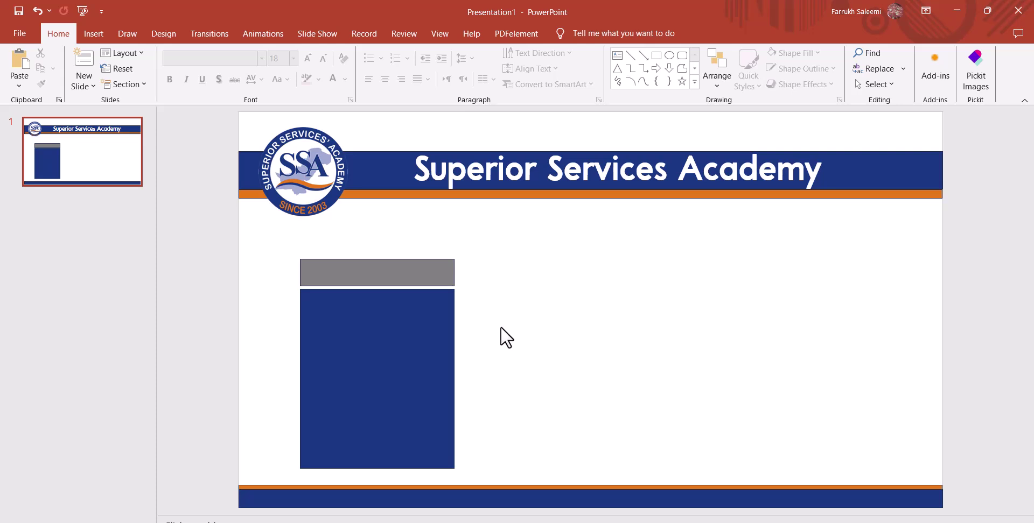
Select both the grey bar and the navy rectangle together
click(370, 270)
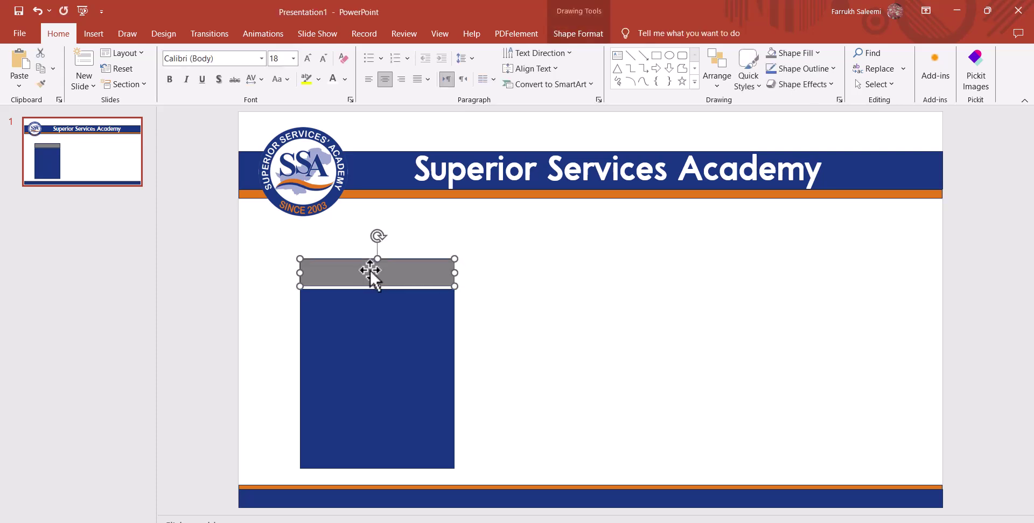
click(354, 335)
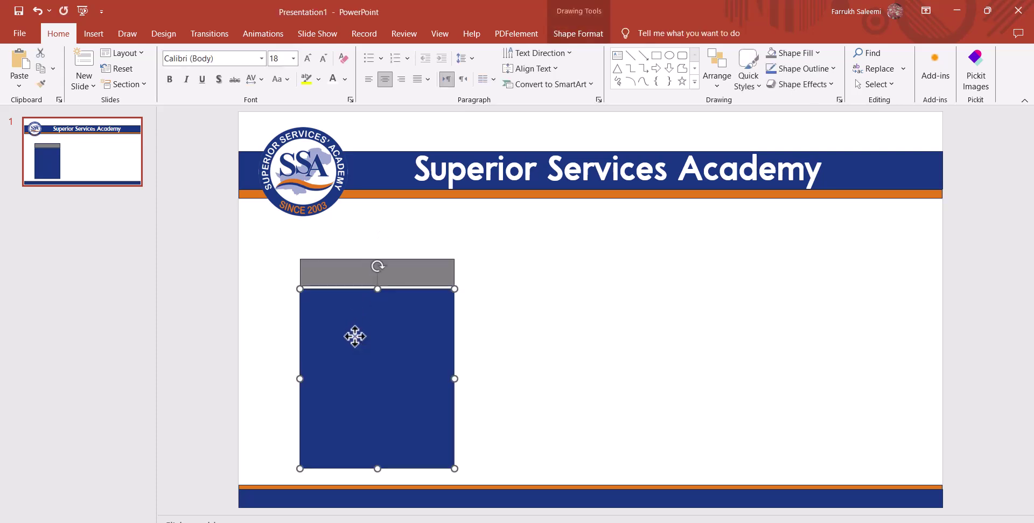
click(352, 282)
click(371, 322)
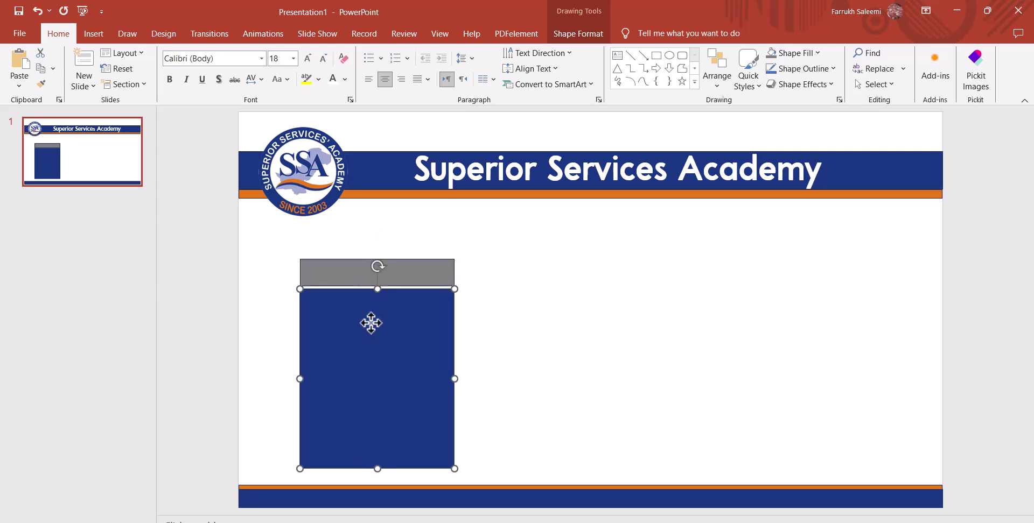
click(359, 273)
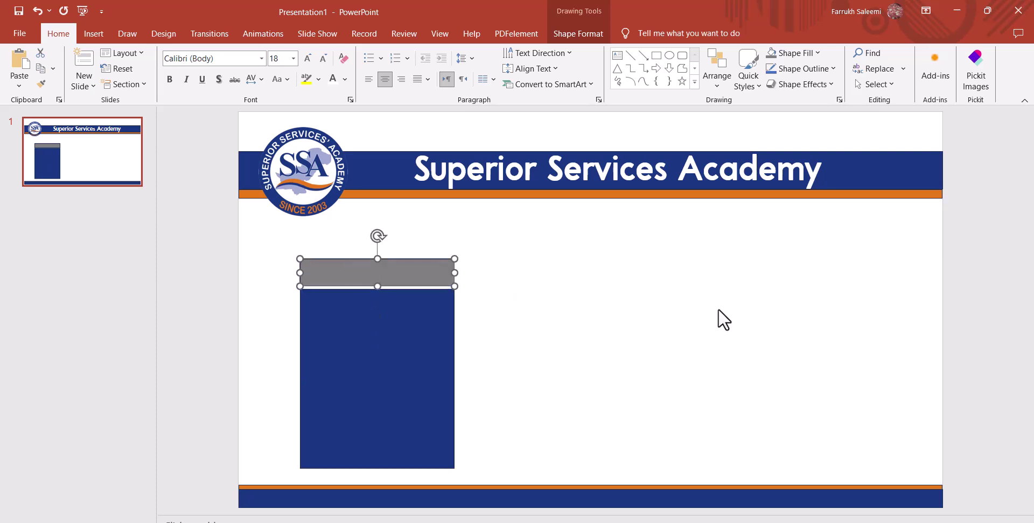
click(591, 314)
click(380, 266)
click(367, 312)
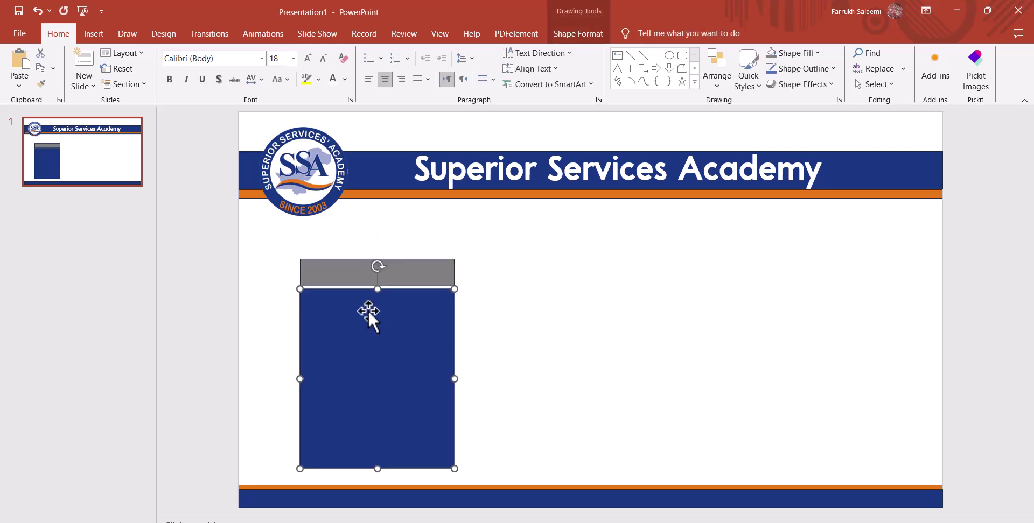
click(358, 273)
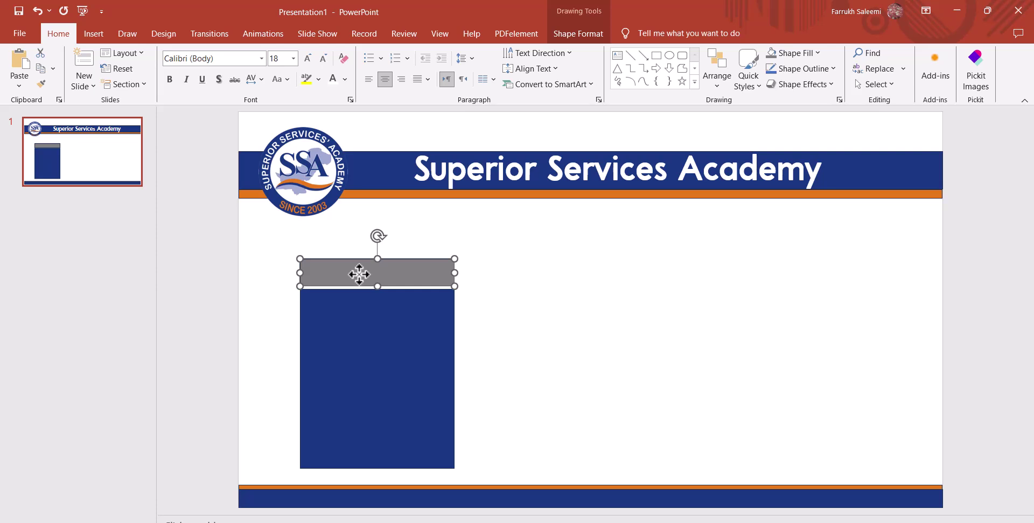
click(369, 312)
click(360, 282)
shift+click(369, 300)
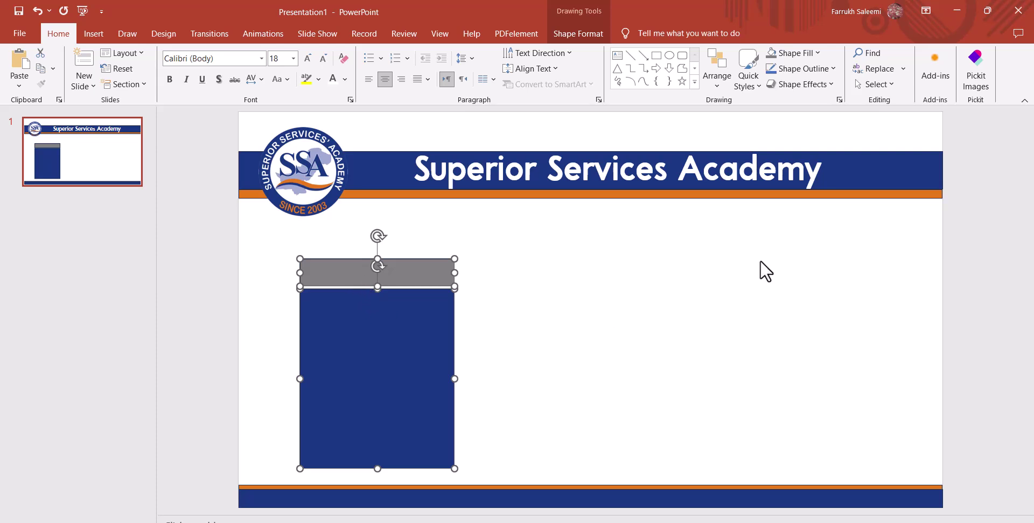
Group the grey bar and navy rectangle into one card
click(719, 80)
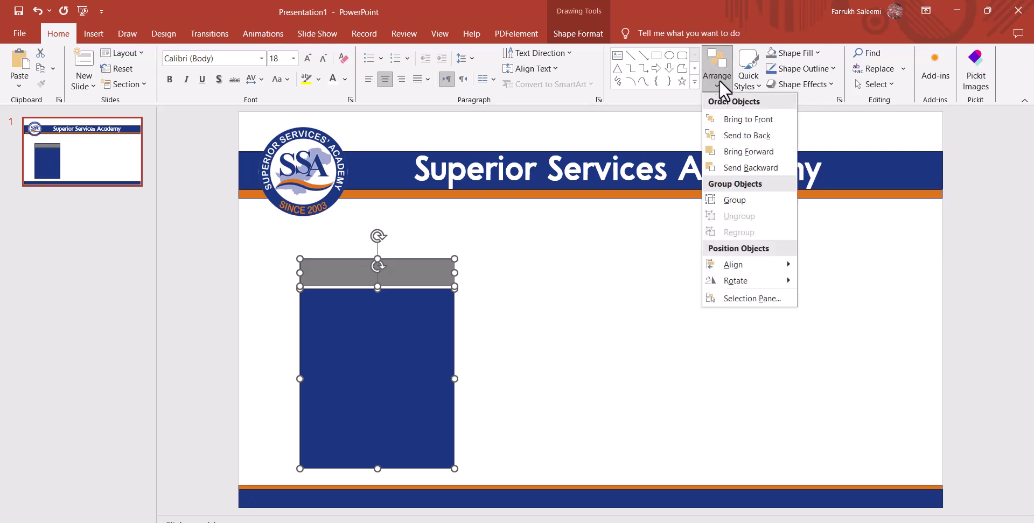
click(733, 200)
click(522, 272)
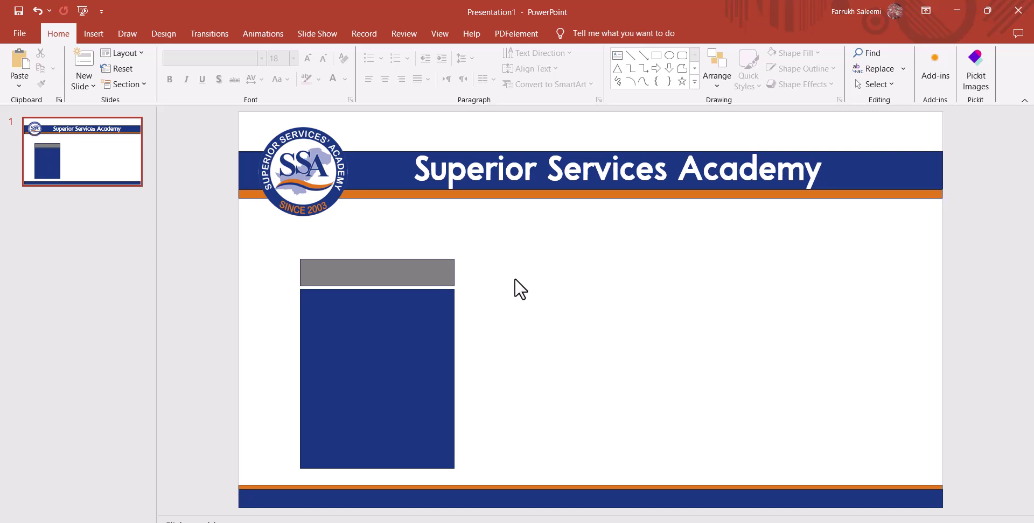
click(413, 336)
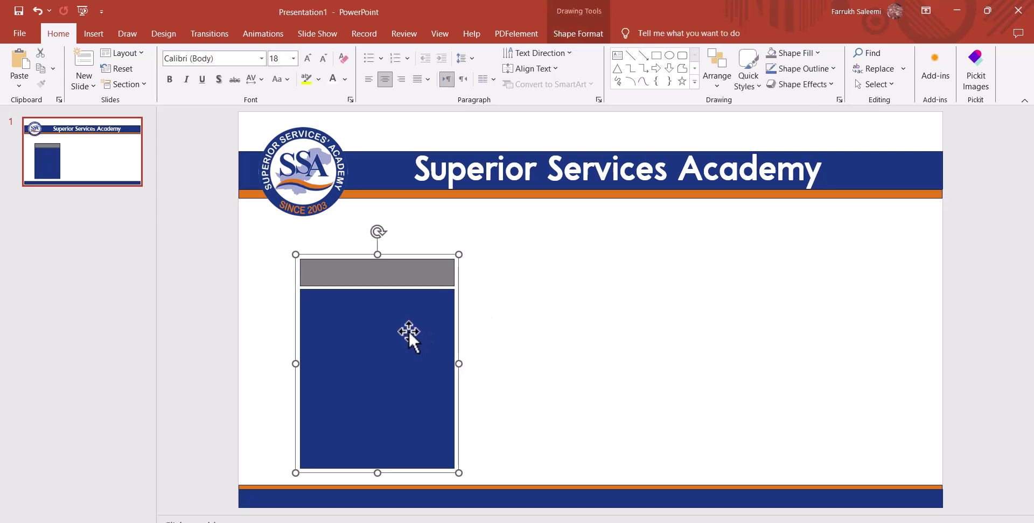
Paste two copies of the card and spread the three cards across the slide
key(ctrl+v)
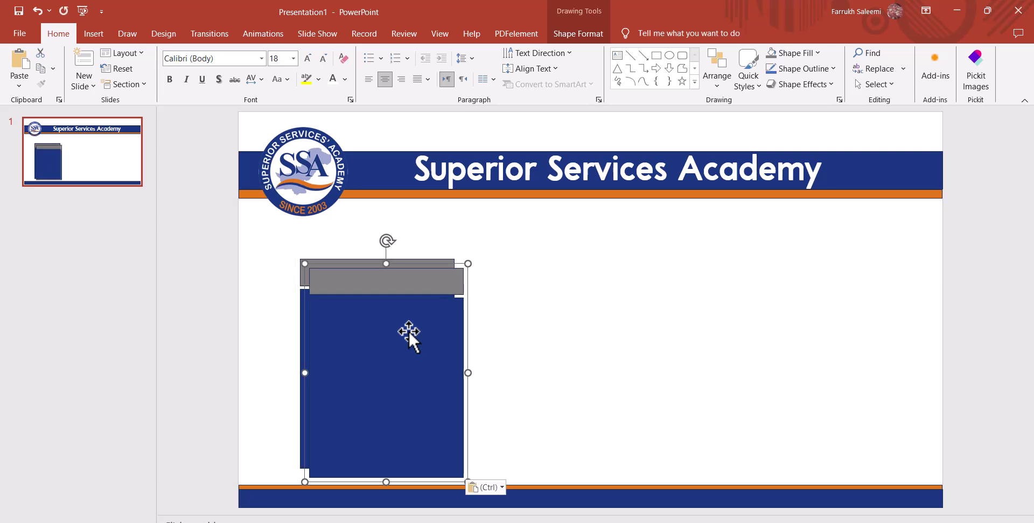
key(ctrl+v)
mouse_move(408, 334)
mouse_down()
mouse_move(427, 343)
mouse_move(835, 319)
mouse_up()
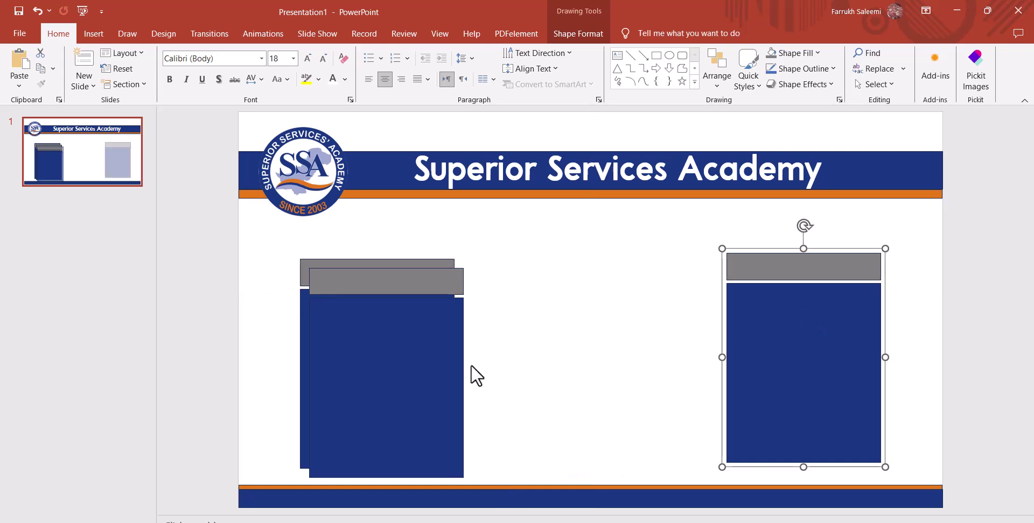
drag(377, 374, 568, 364)
drag(342, 382, 331, 374)
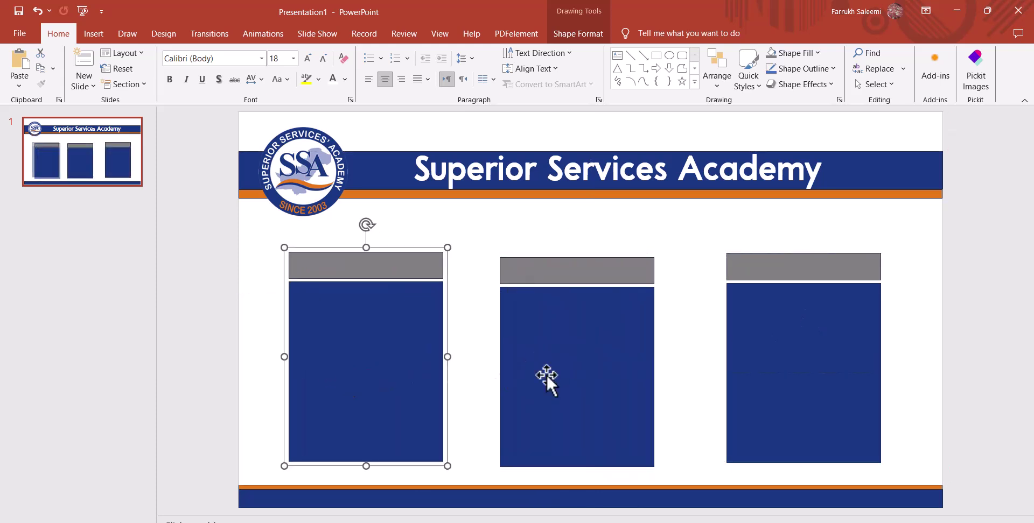
drag(546, 373, 528, 373)
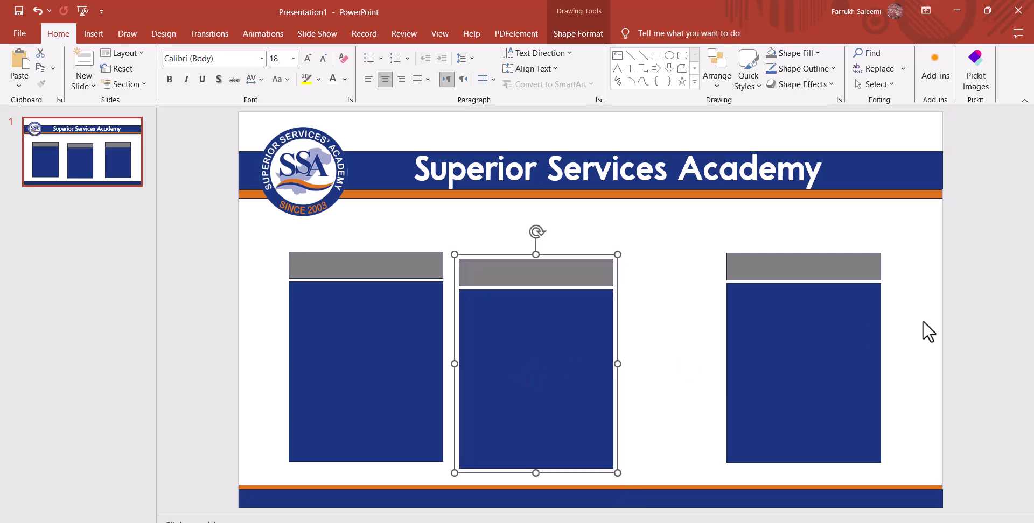
drag(814, 356, 734, 342)
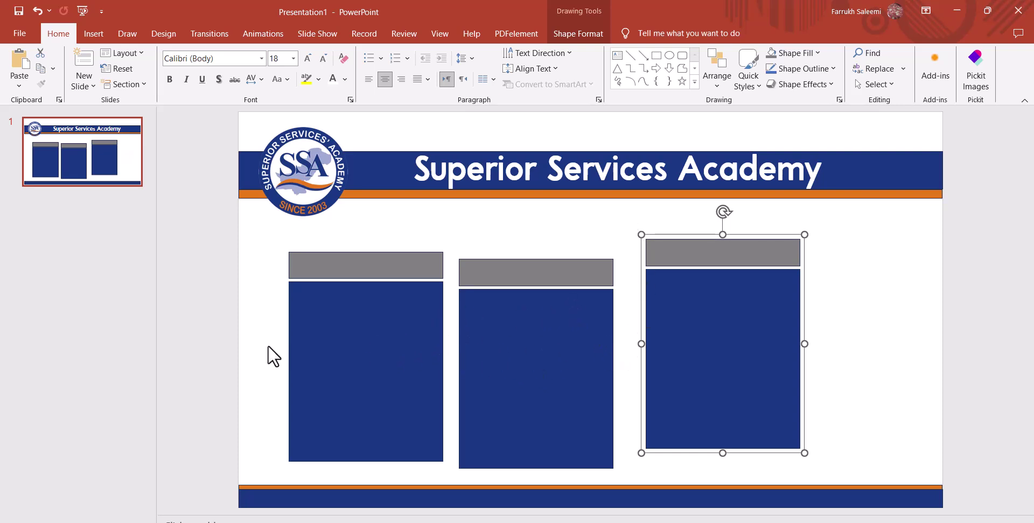
Align the tops of the three course cards
click(349, 350)
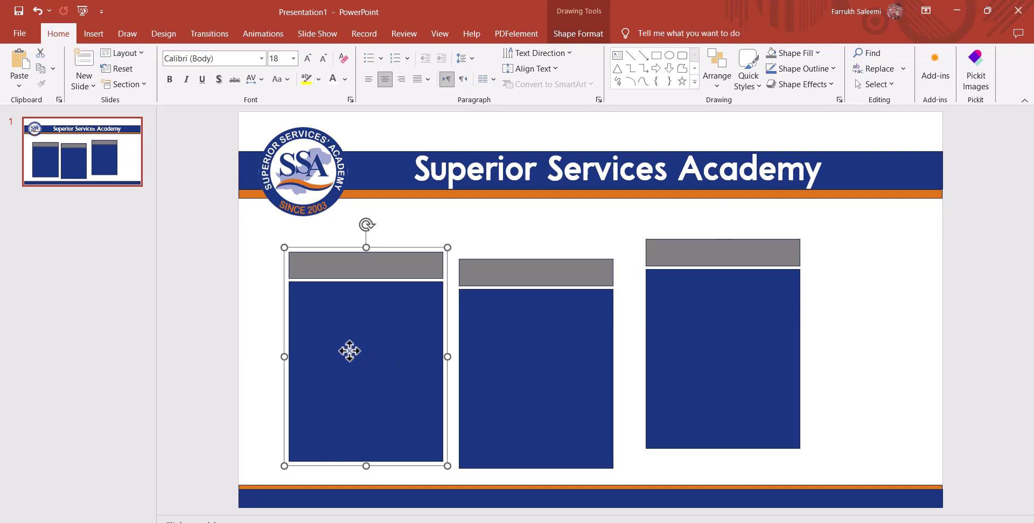
shift+click(533, 349)
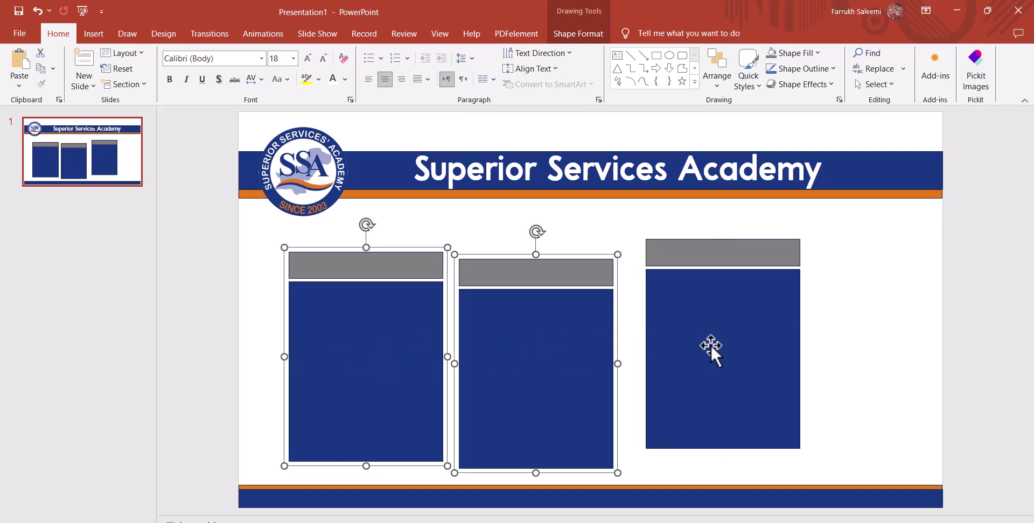
shift+click(731, 345)
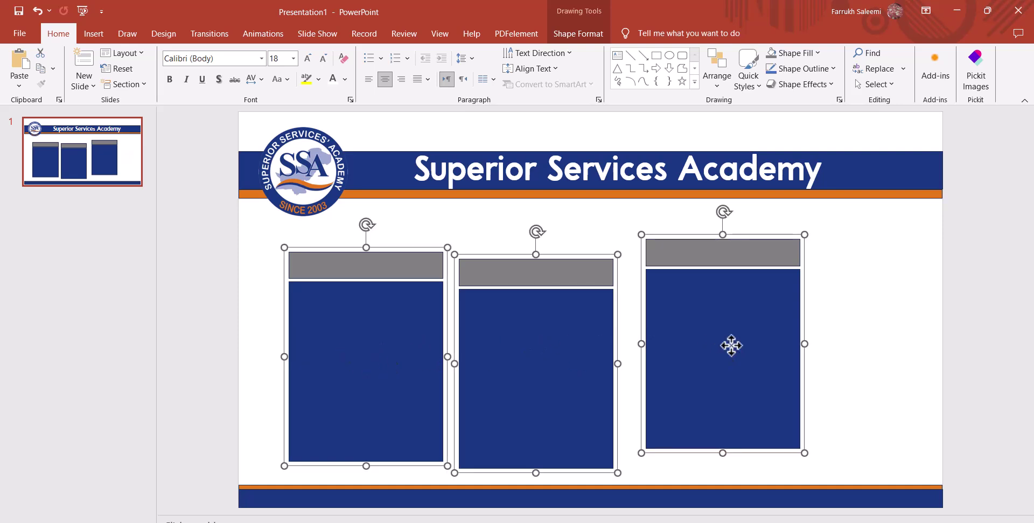
click(715, 83)
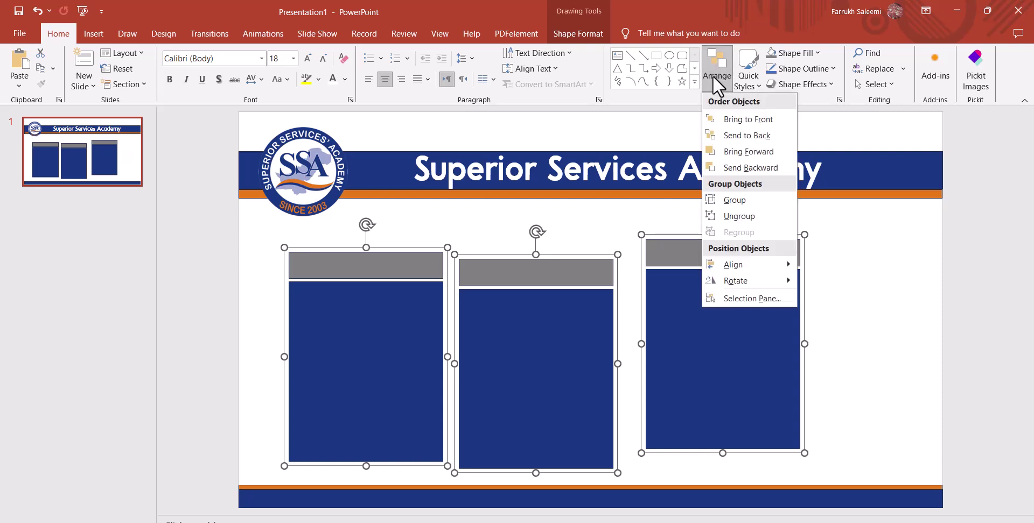
mouse_move(742, 265)
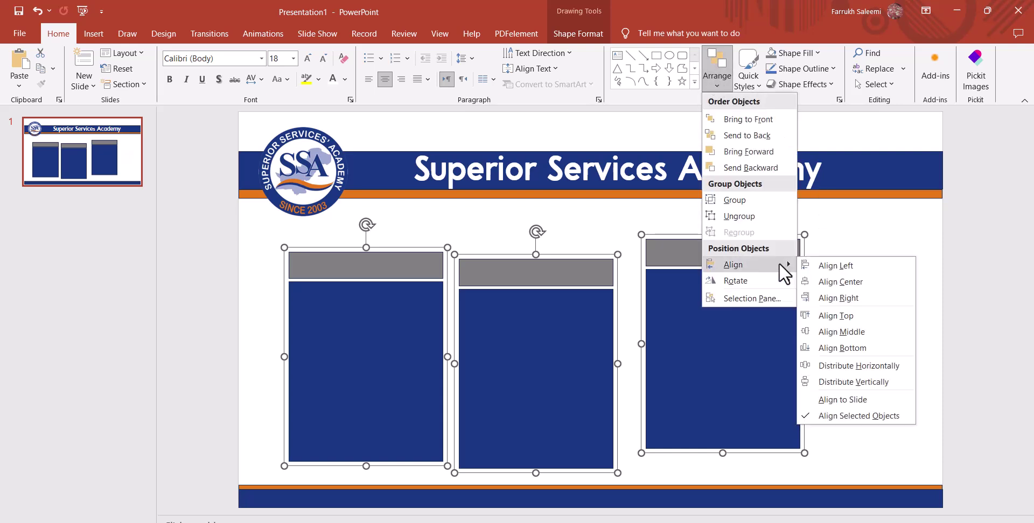
click(852, 317)
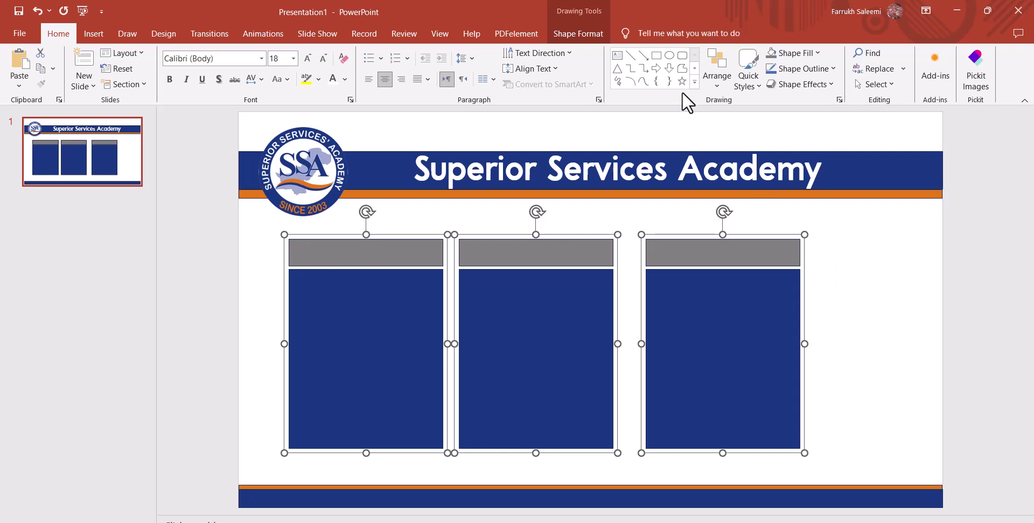
Distribute the cards horizontally and move them to the slide centre
click(715, 82)
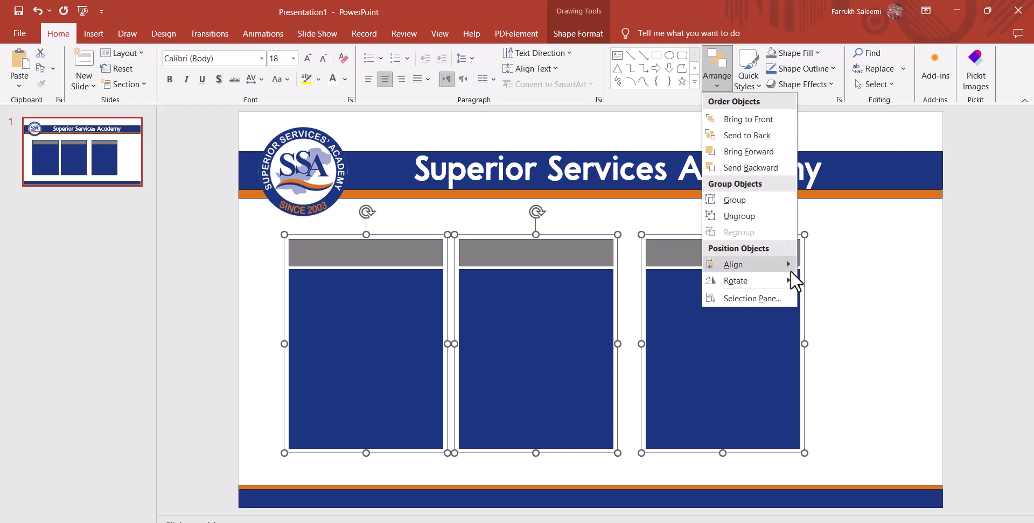
mouse_move(733, 265)
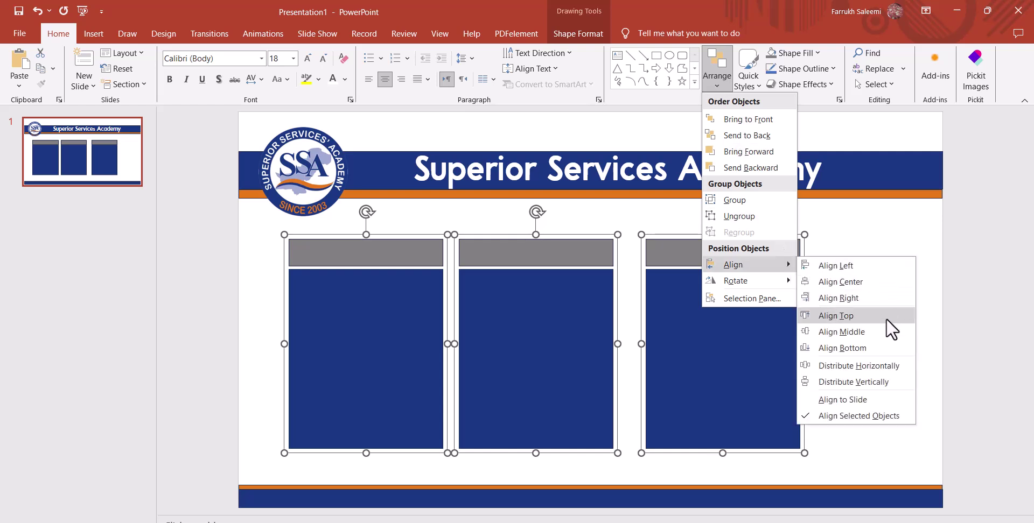
click(838, 383)
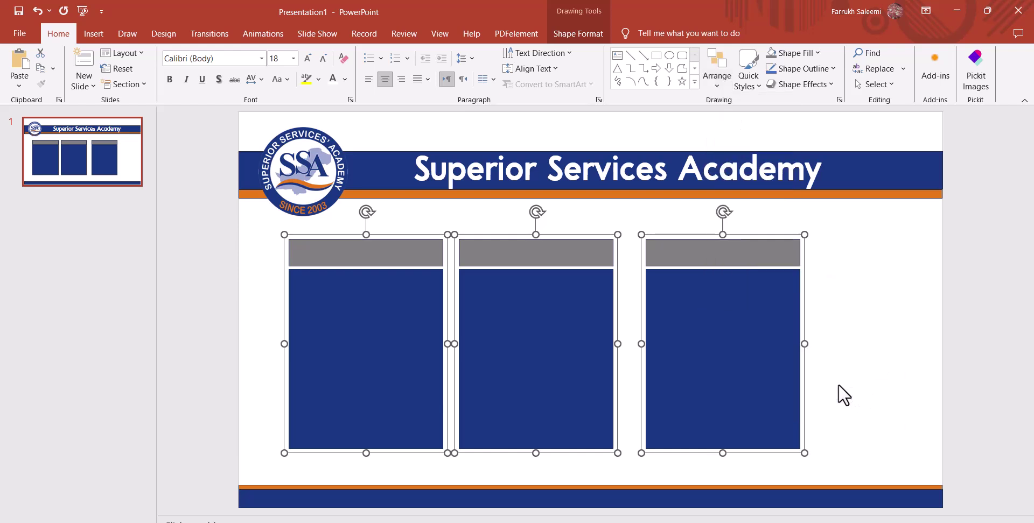
click(710, 82)
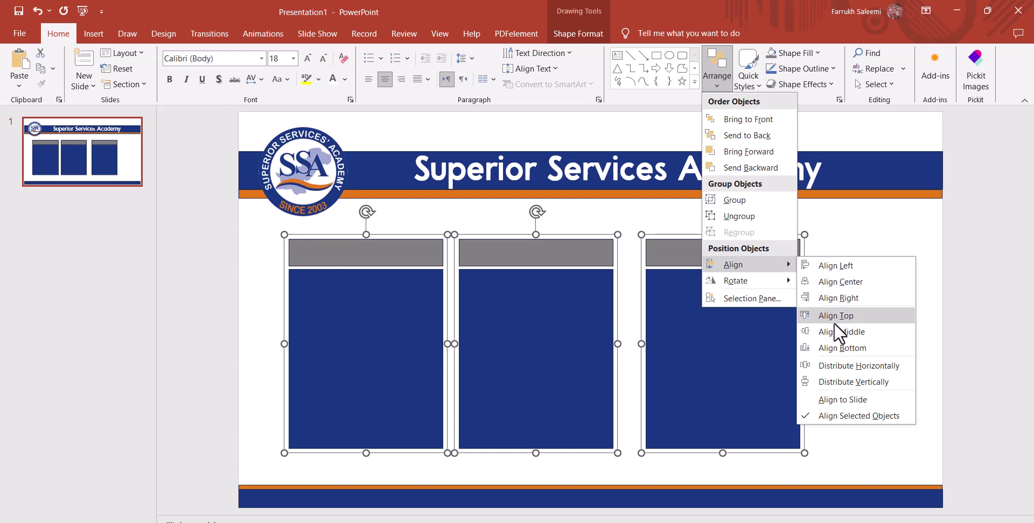
click(855, 369)
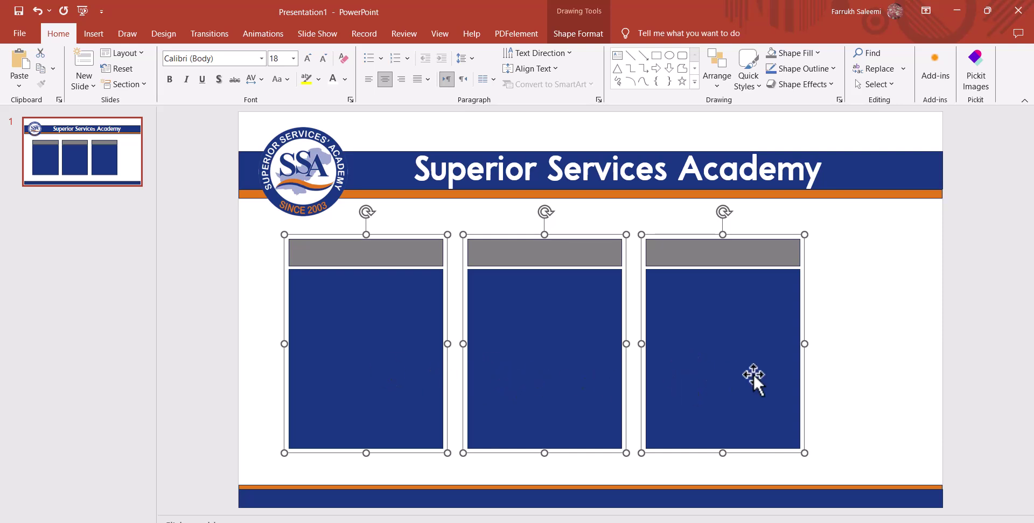
drag(722, 371, 768, 376)
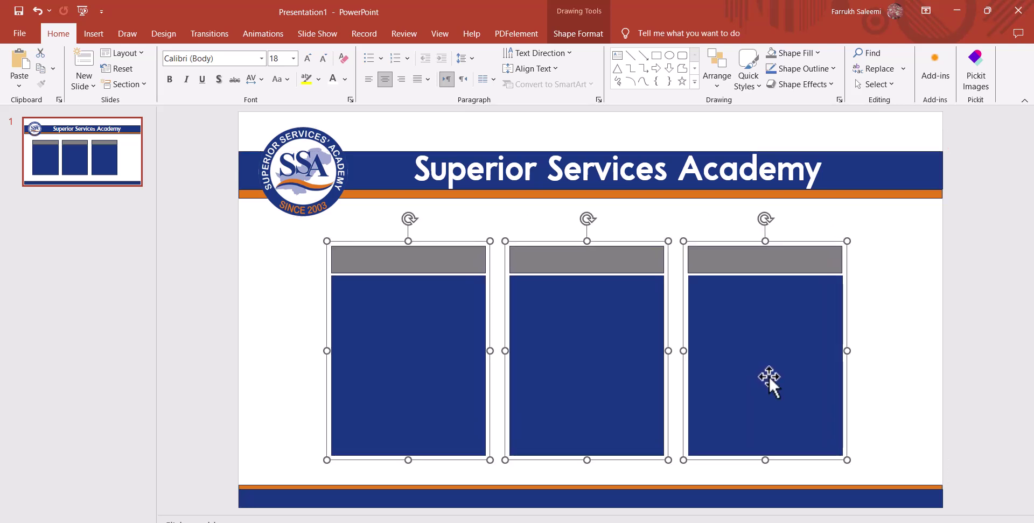
click(894, 364)
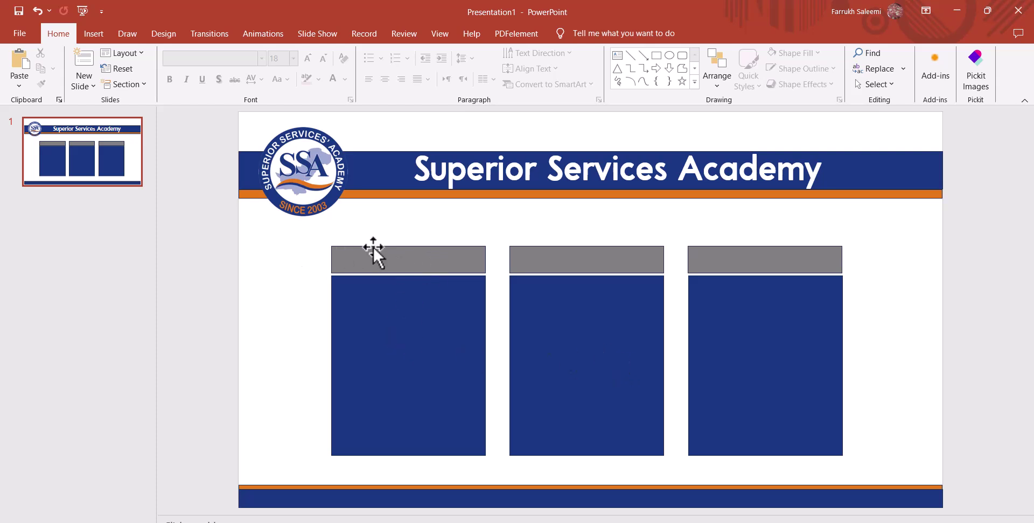
Place a white 'MS-Office' text label on the left card's grey header
click(391, 261)
click(312, 267)
click(617, 56)
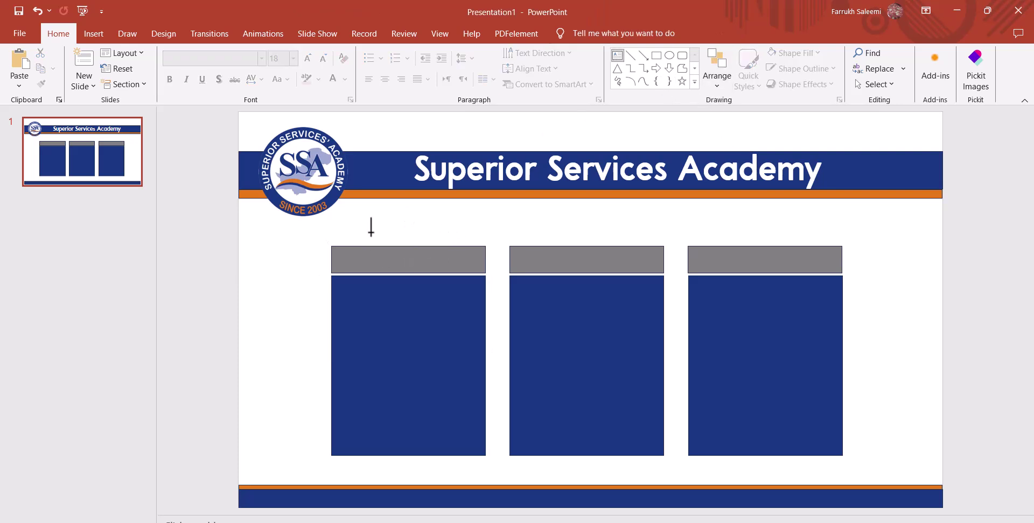
click(258, 240)
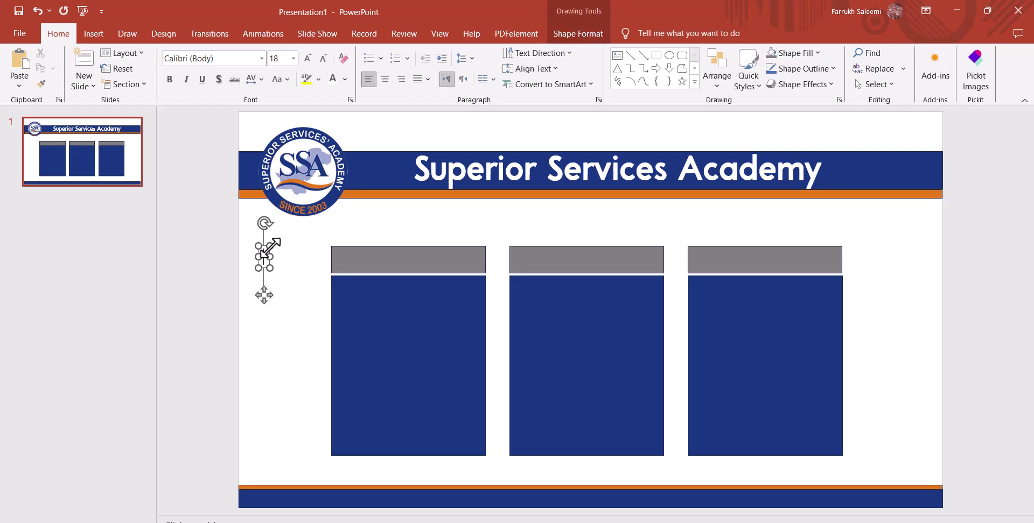
text(MS)
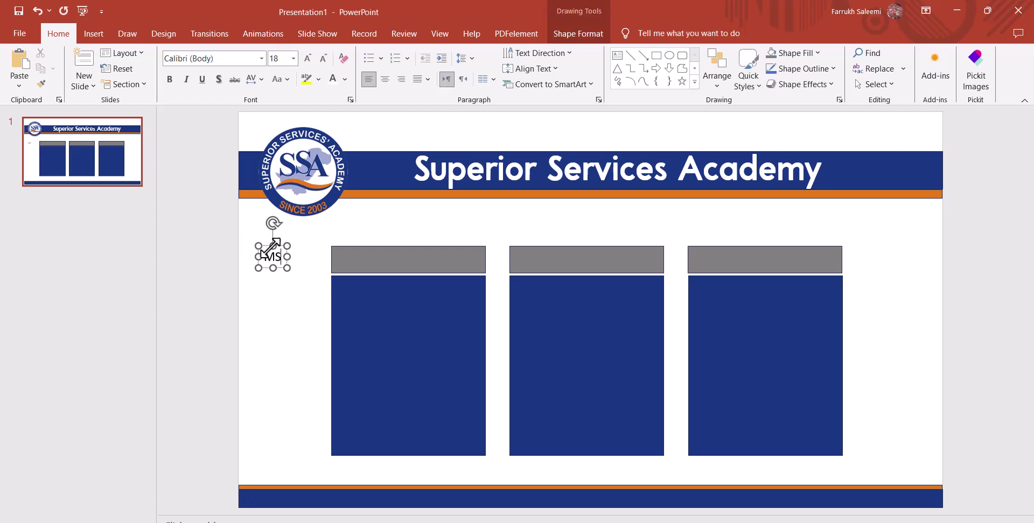
text(-O)
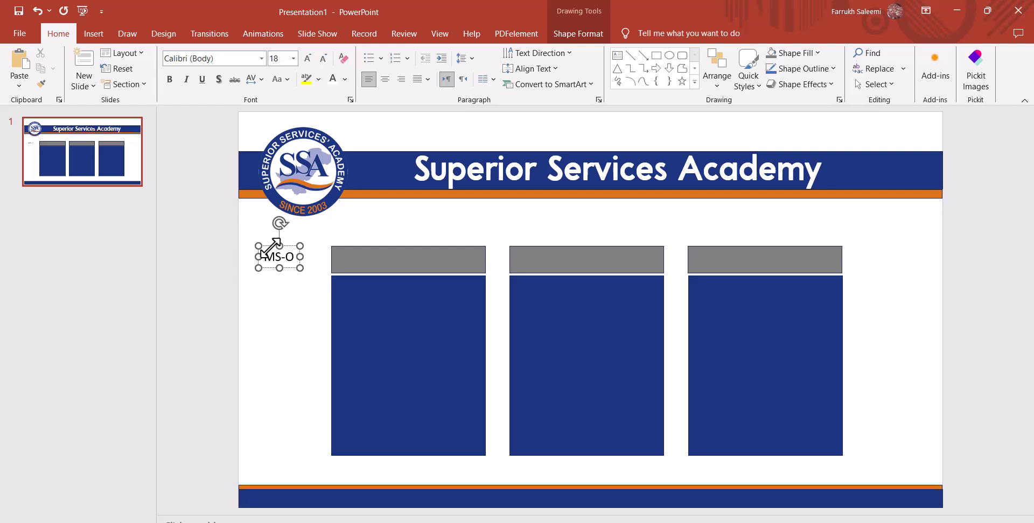
text(ffic)
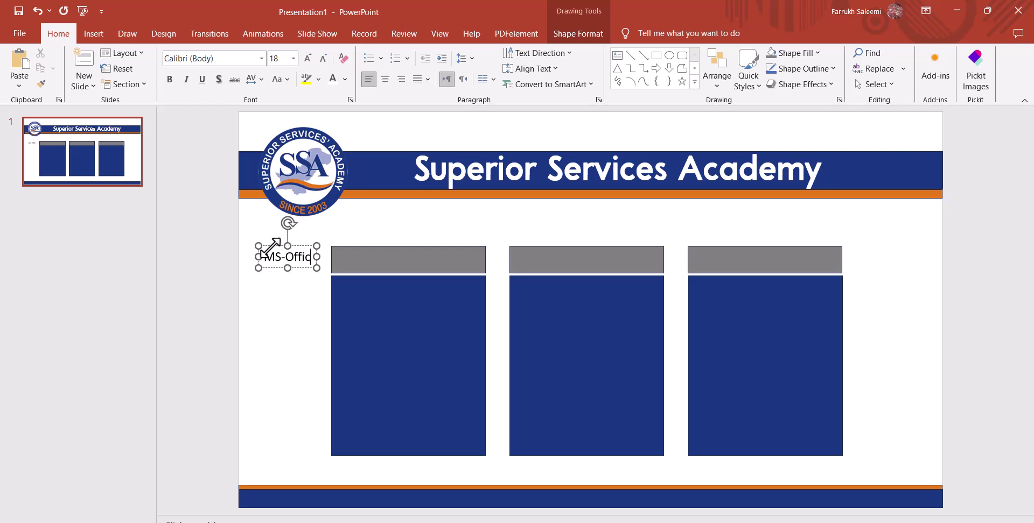
text(e)
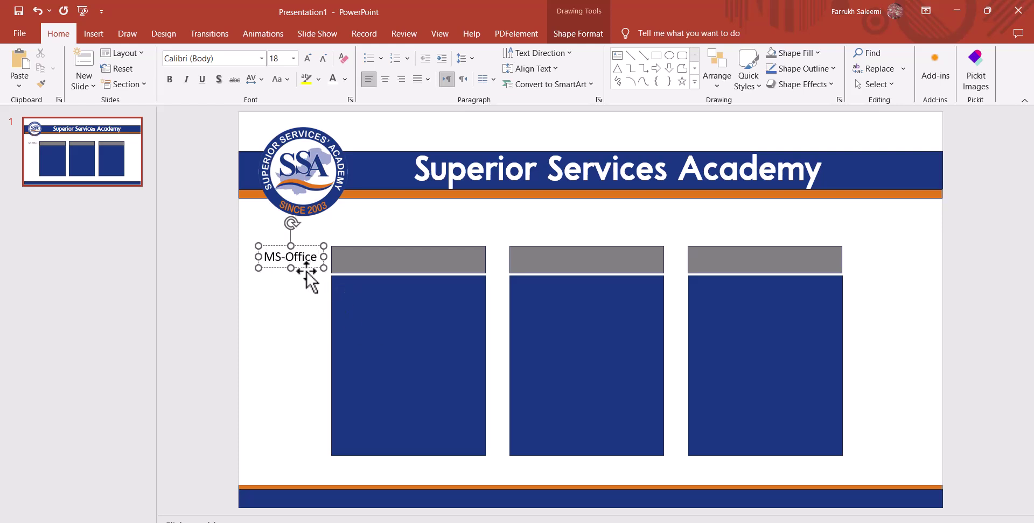
drag(306, 271, 422, 270)
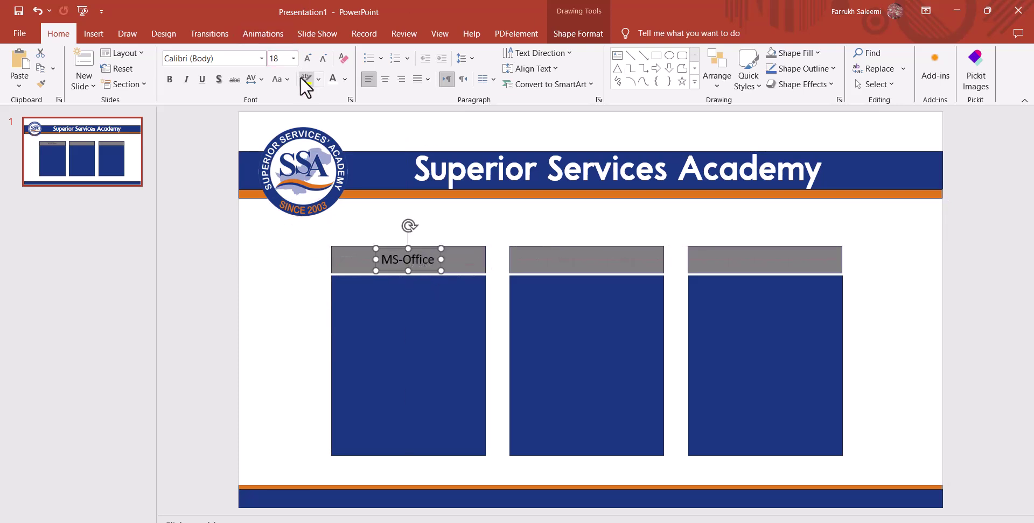
click(332, 80)
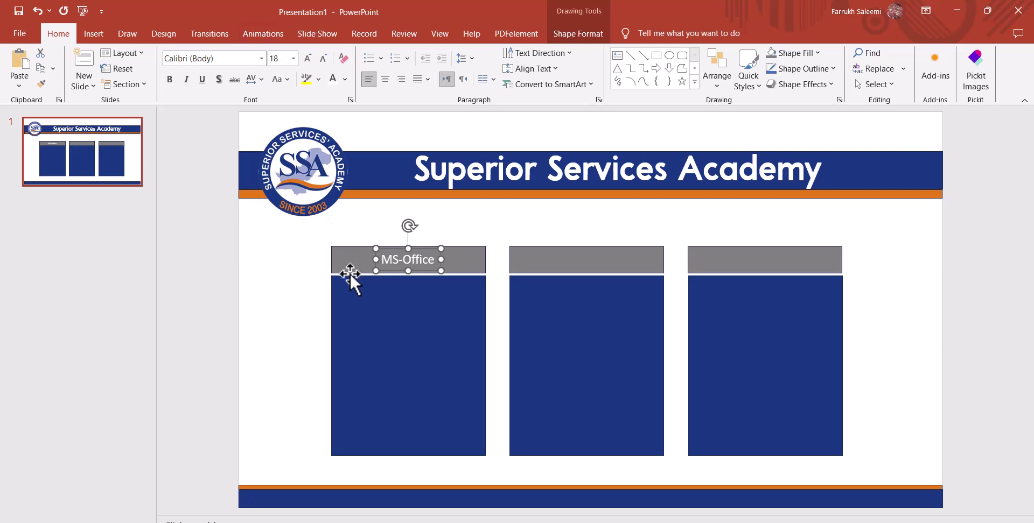
click(617, 55)
Place a white 'WED Designing' text label on the middle card's grey header
click(265, 293)
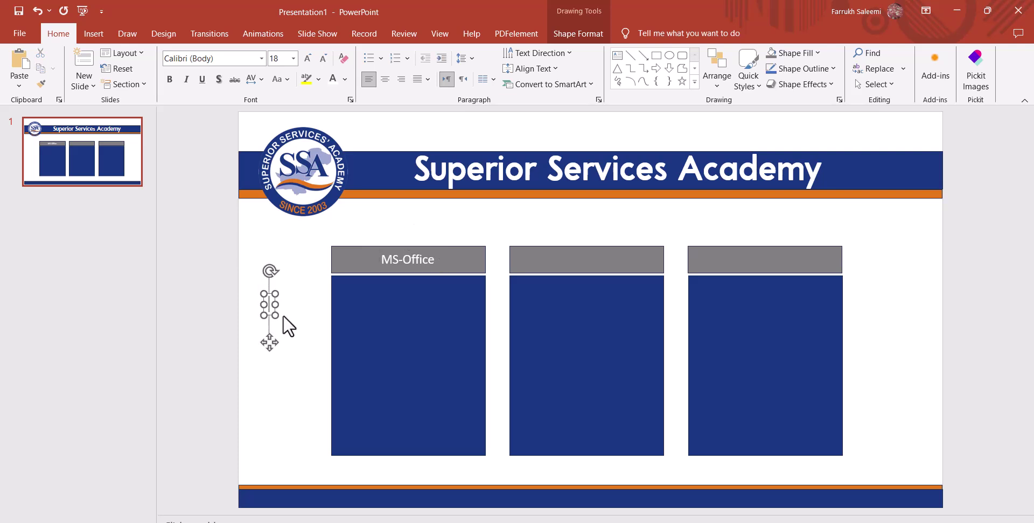
text(W)
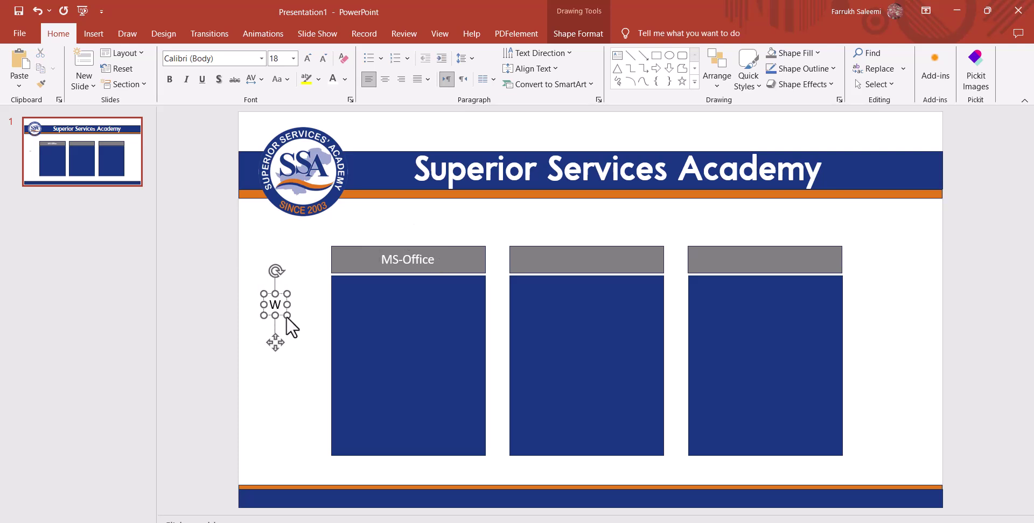
text(ED)
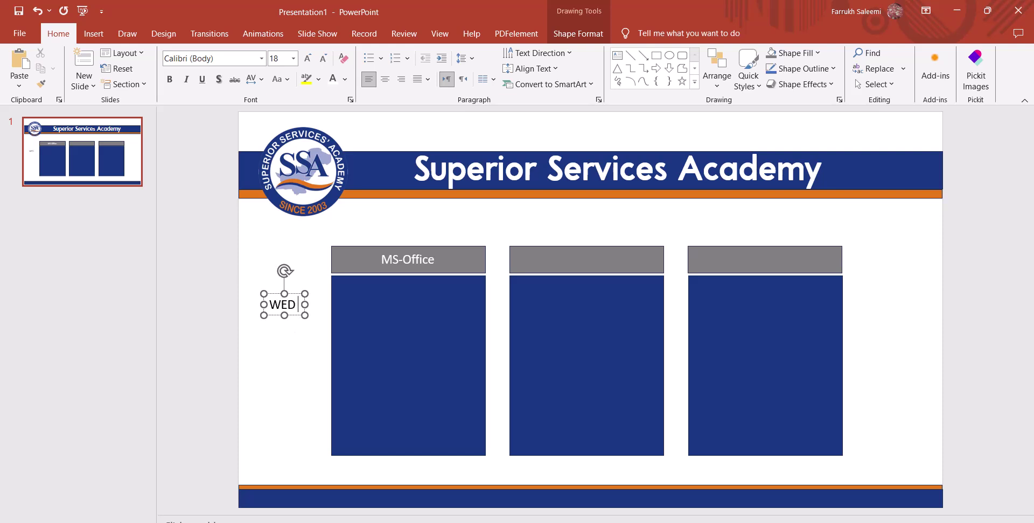
text( Desig)
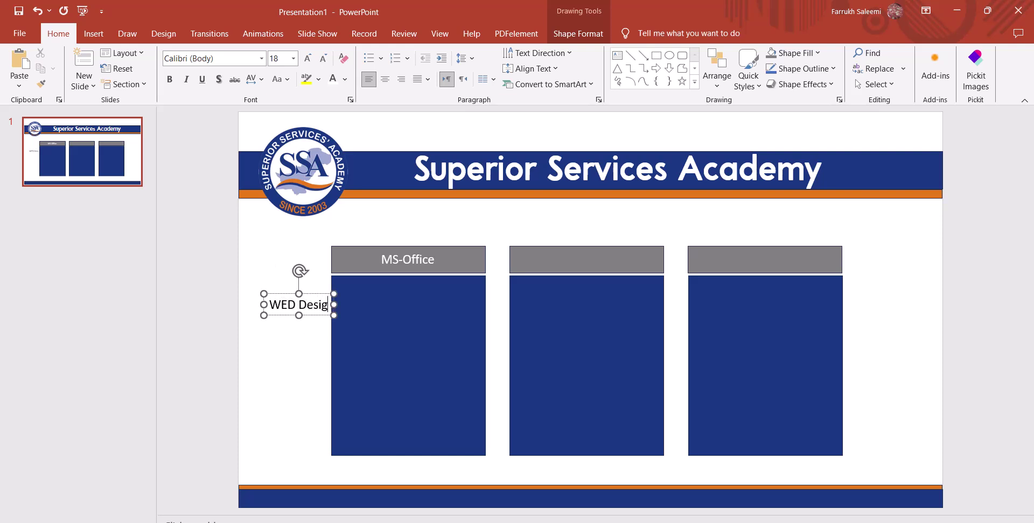
text(ning)
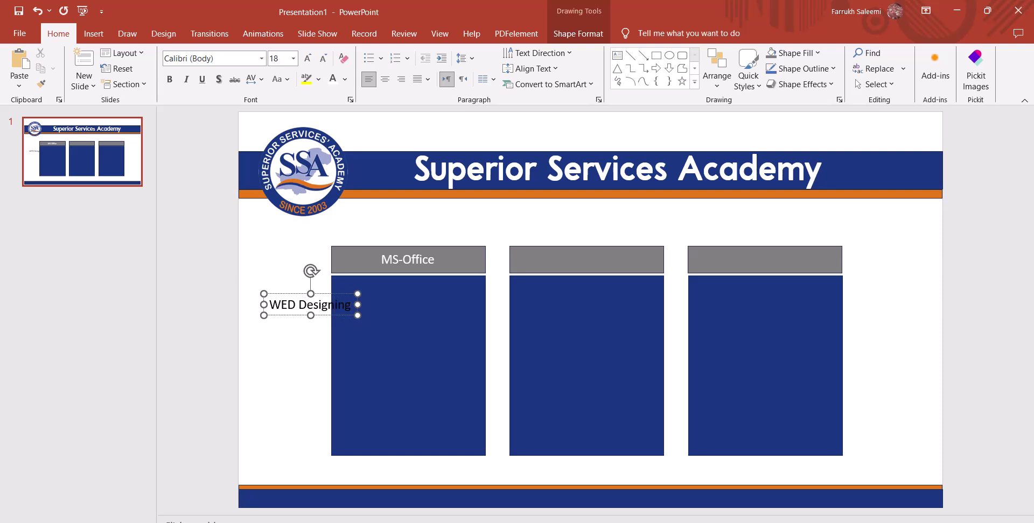
drag(331, 314, 606, 270)
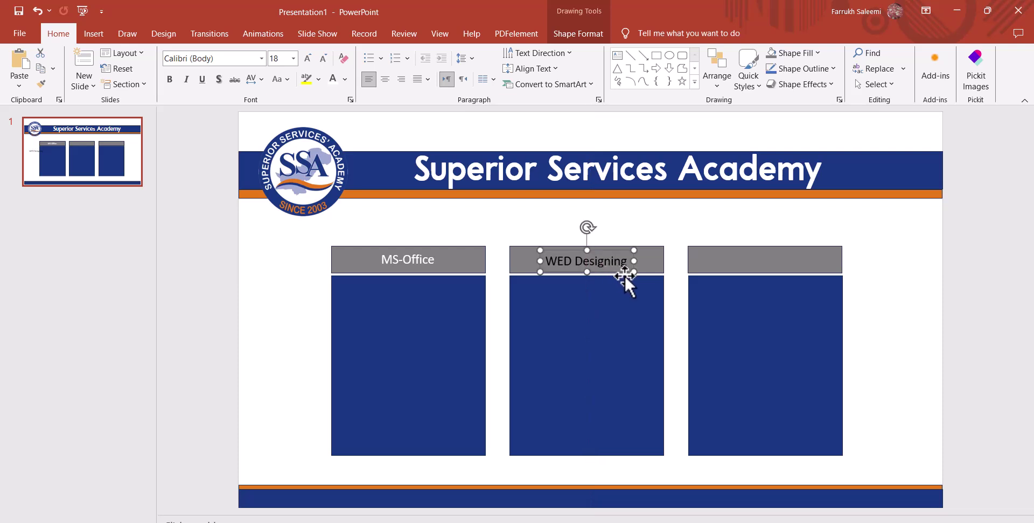
click(331, 78)
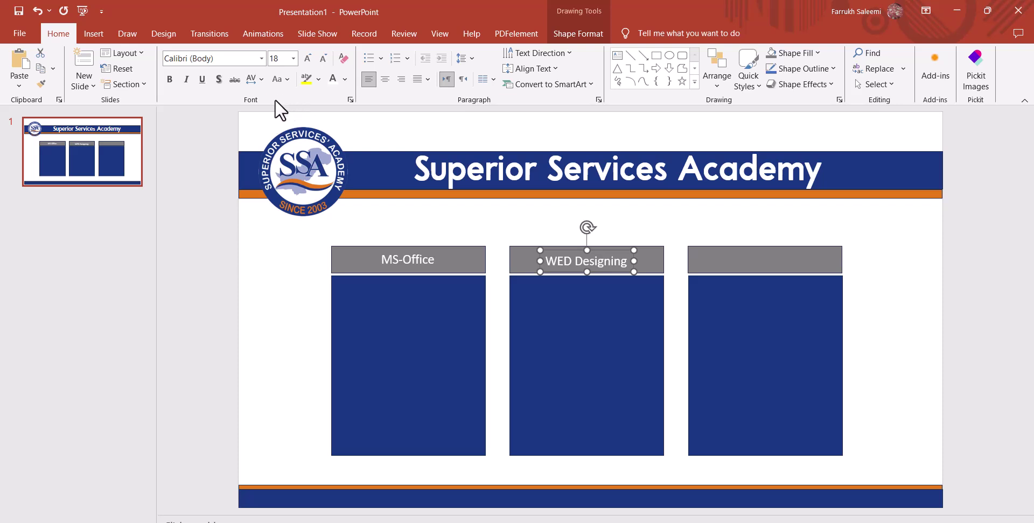
click(613, 56)
Add a 'Cyber Security' text box, widened to one line, on the third card's header
click(265, 281)
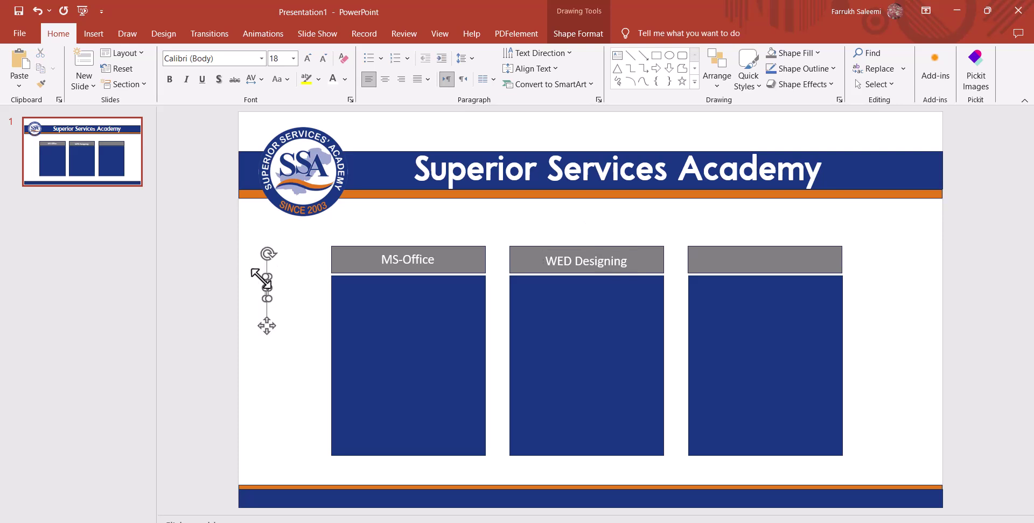
text(W)
text(eb)
text(er)
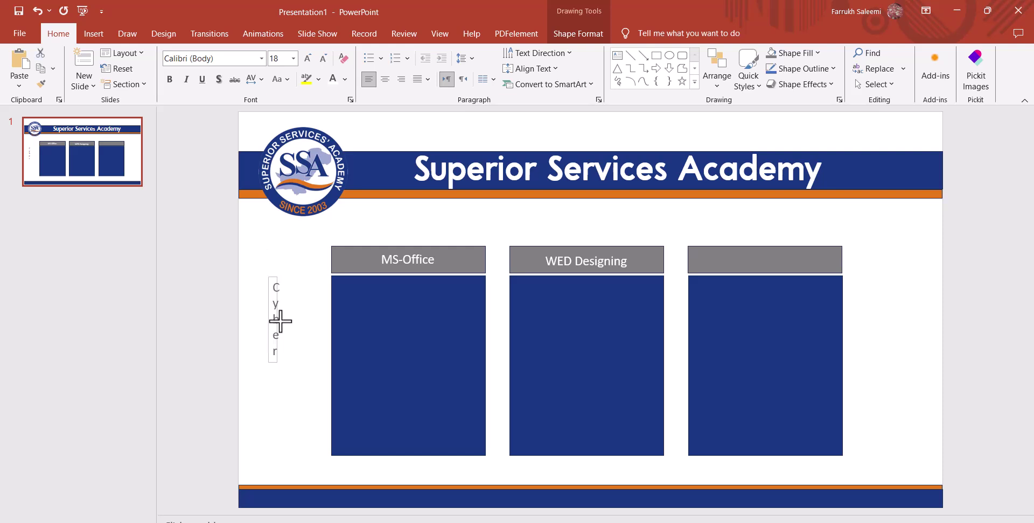
drag(268, 319, 348, 318)
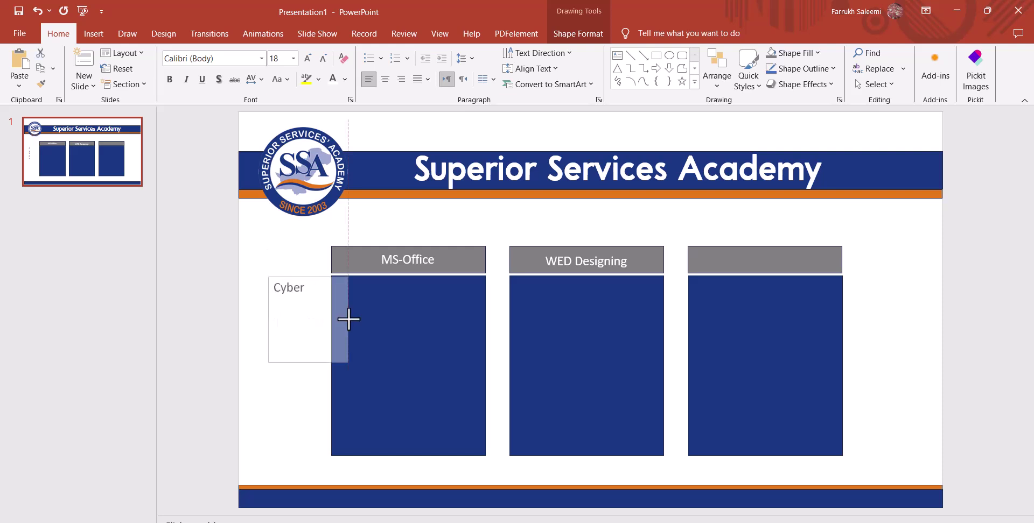
click(313, 286)
text(Sec)
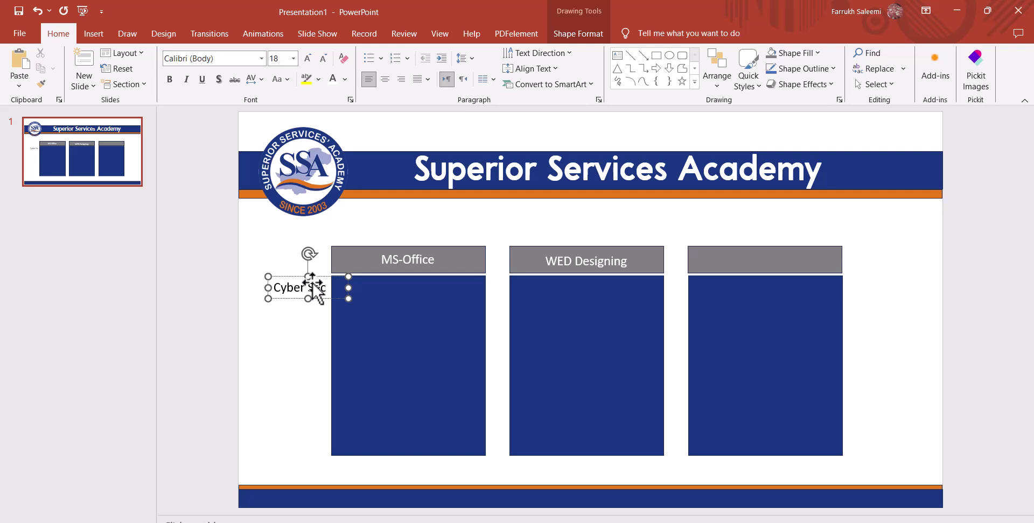
text(ur)
text(ity)
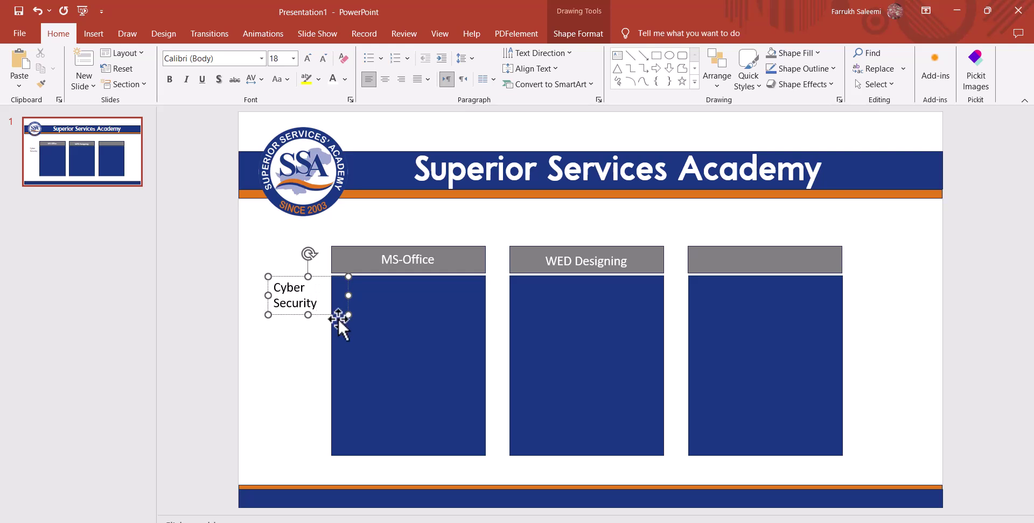
drag(345, 294, 795, 274)
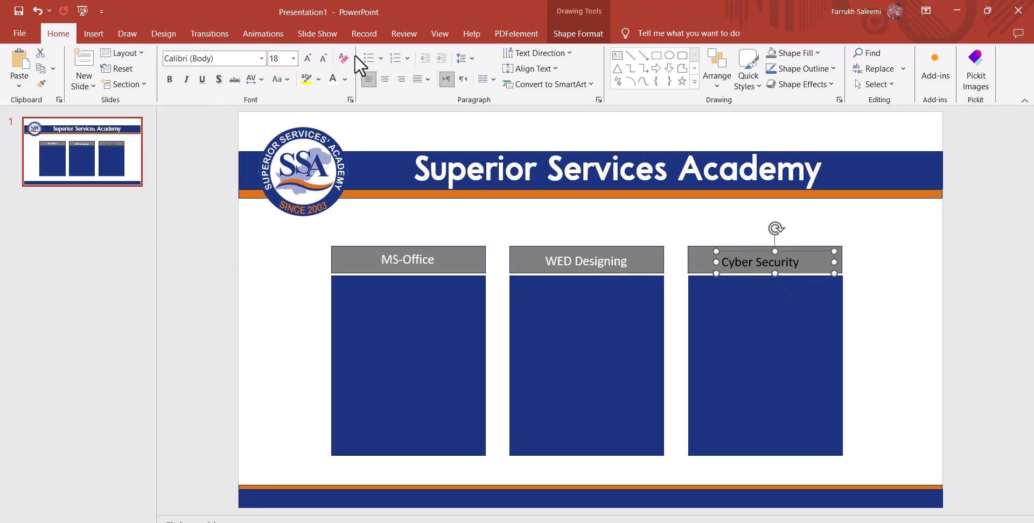
Make the Cyber Security heading white and ungroup the third card
click(330, 76)
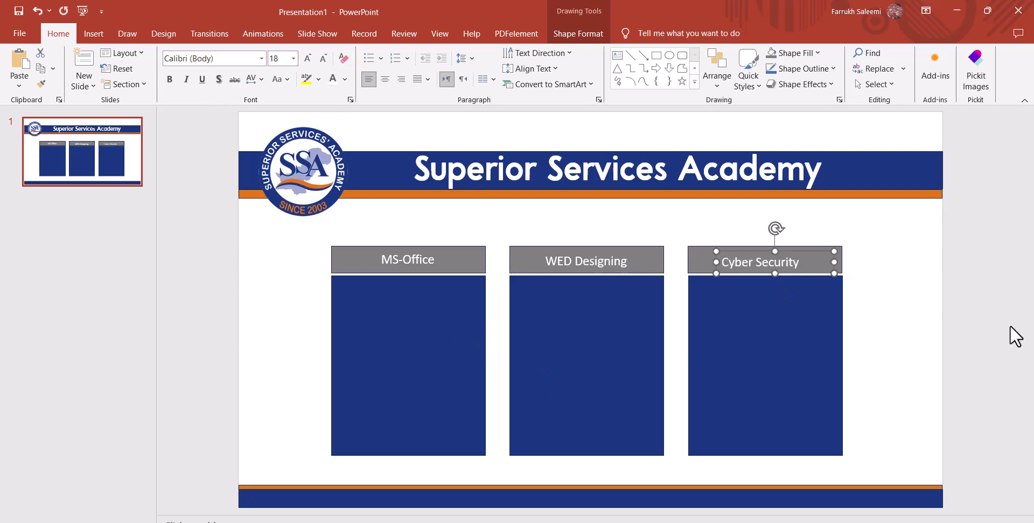
click(872, 335)
click(732, 366)
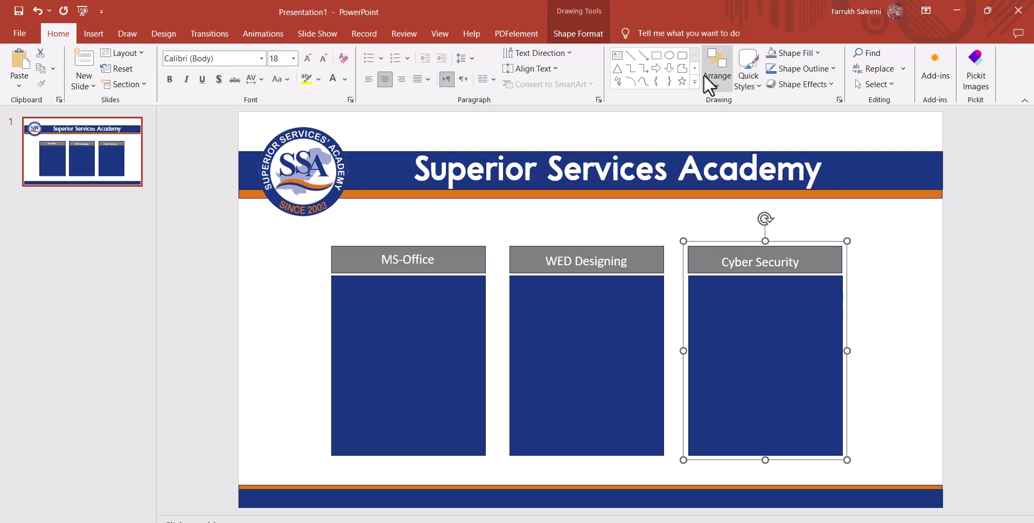
click(716, 83)
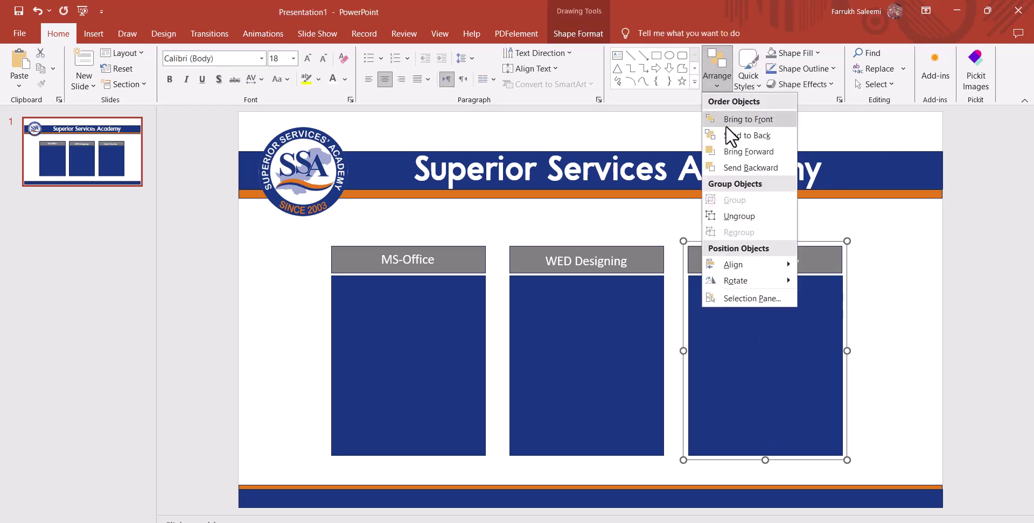
click(757, 216)
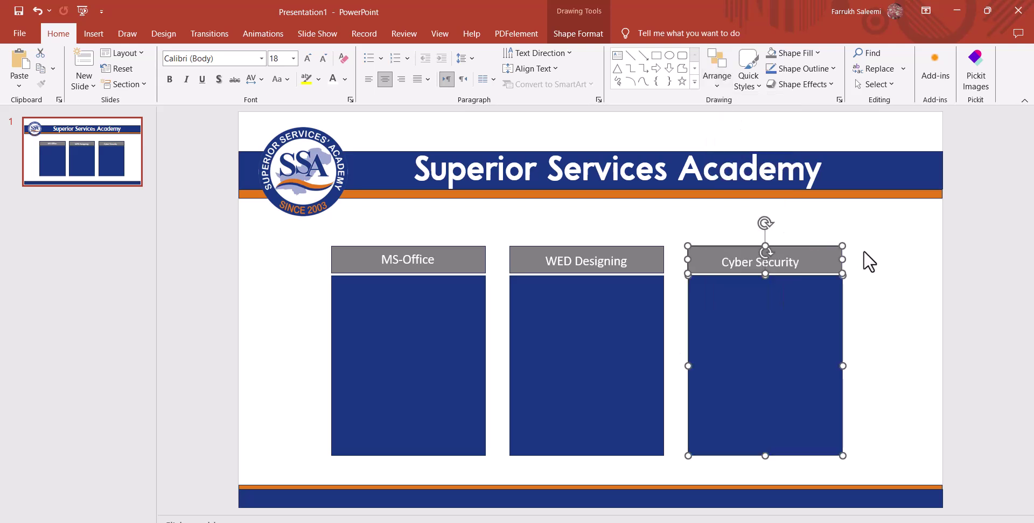
Select the blue Cyber Security body box on its own
click(886, 272)
click(770, 356)
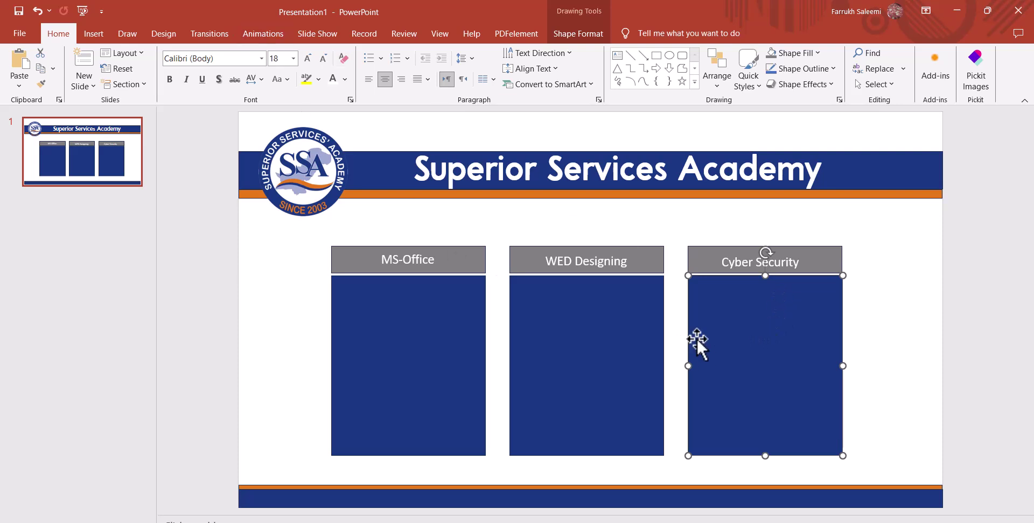
click(770, 318)
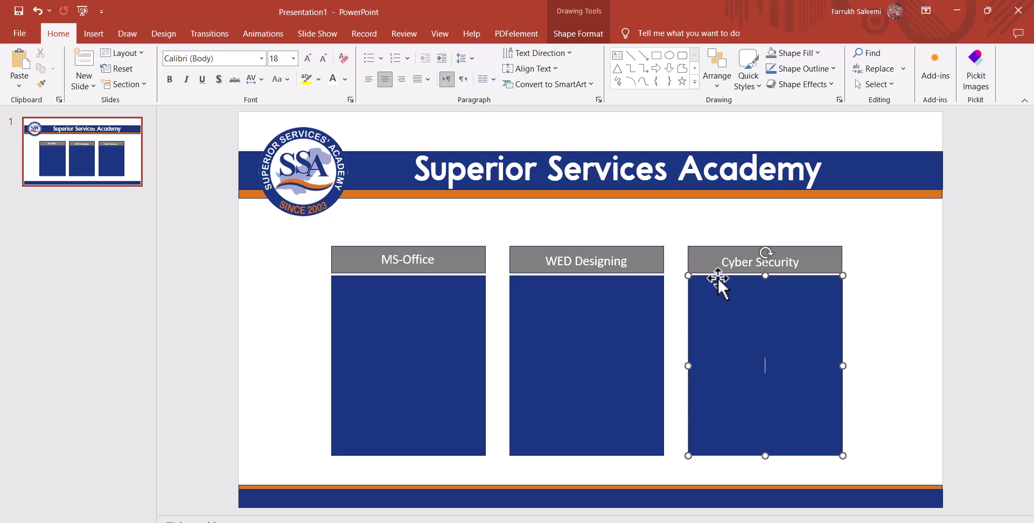
key(Escape)
click(787, 309)
click(861, 318)
click(754, 316)
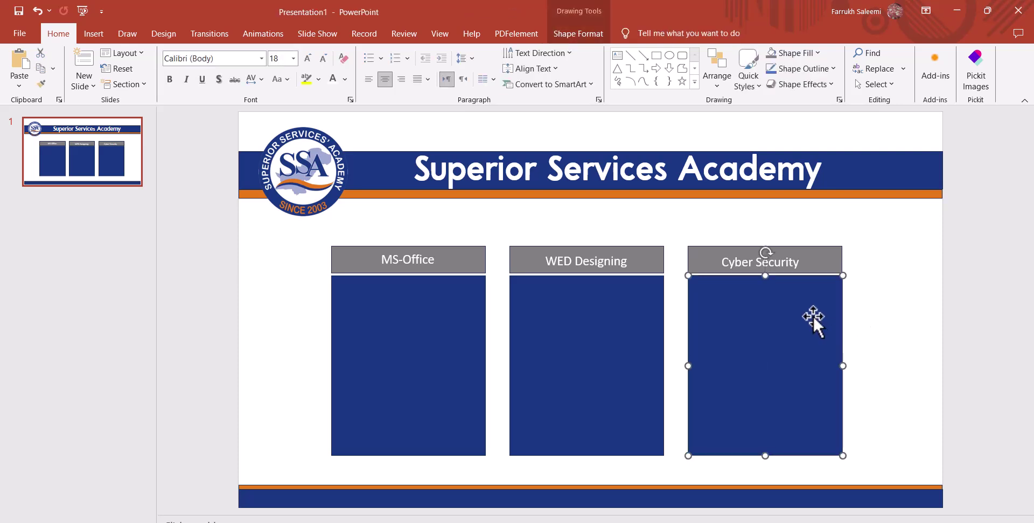
Fill the Cyber Security body box with the picture 1 (35).jpg
click(819, 53)
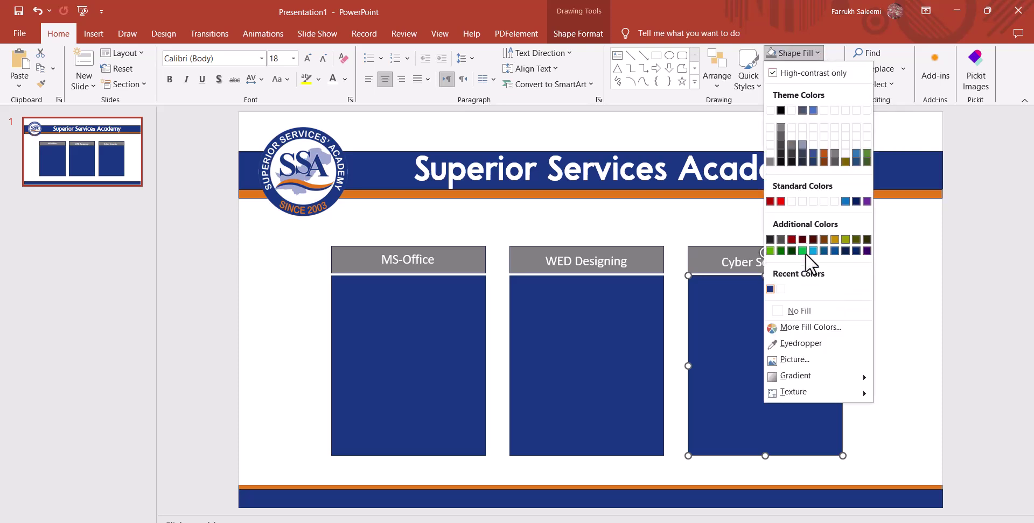
click(794, 364)
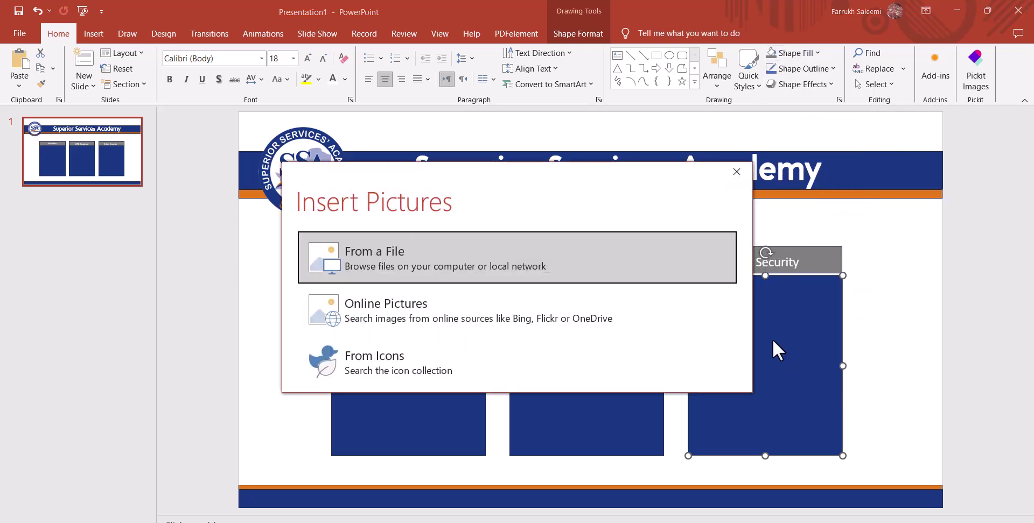
click(383, 242)
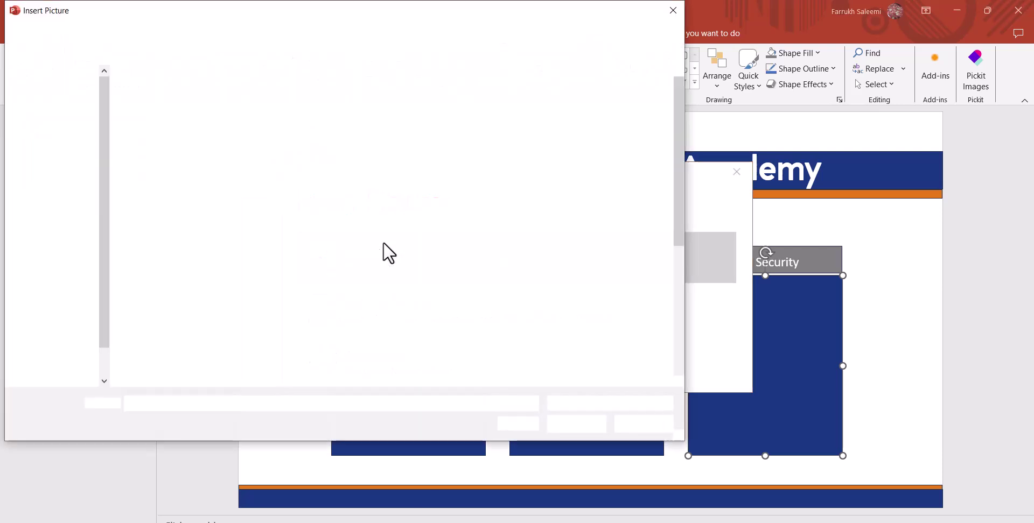
scroll(391, 244, down, 5)
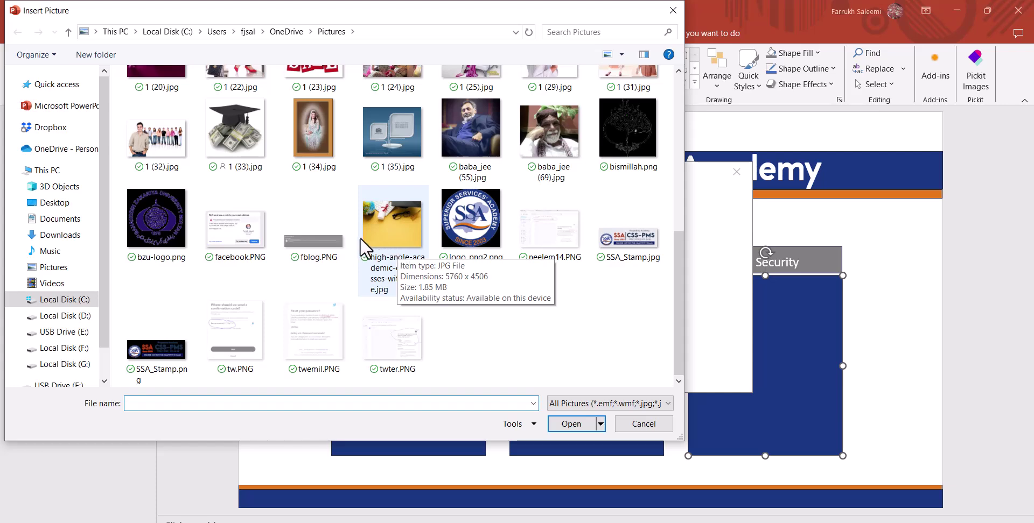
click(376, 131)
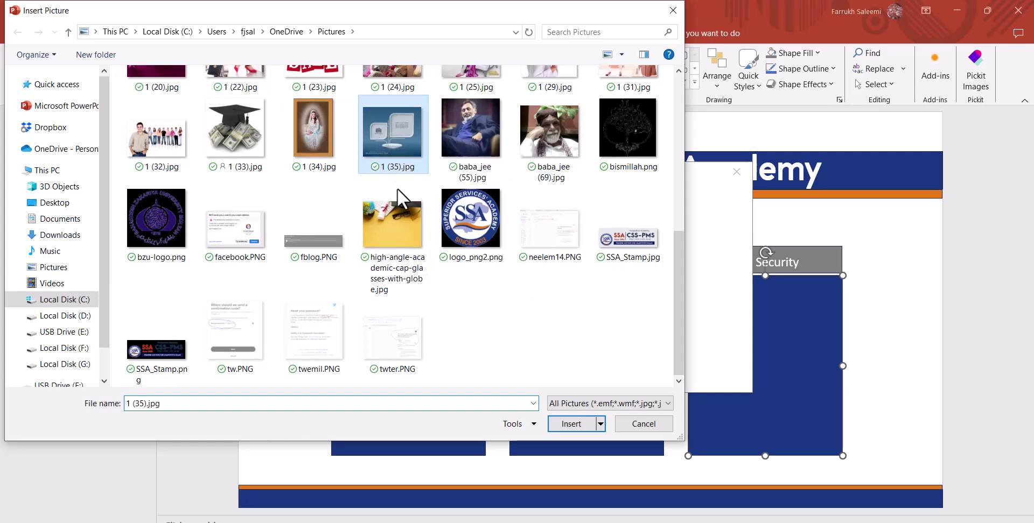
click(574, 425)
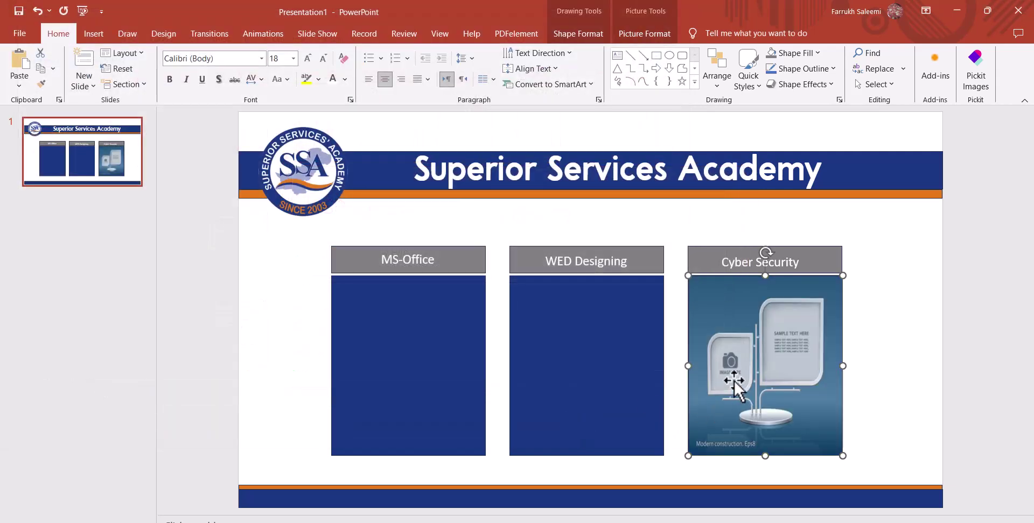
click(895, 338)
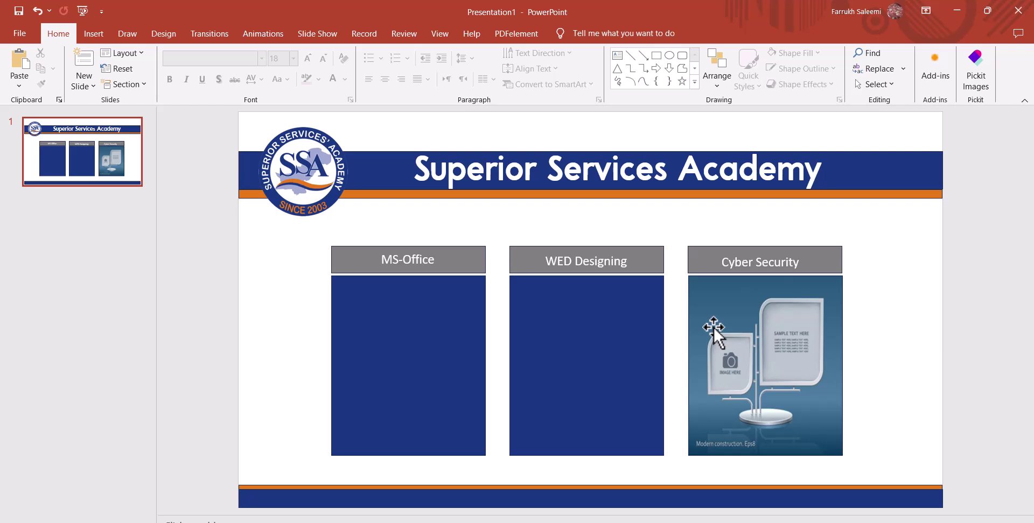
click(539, 327)
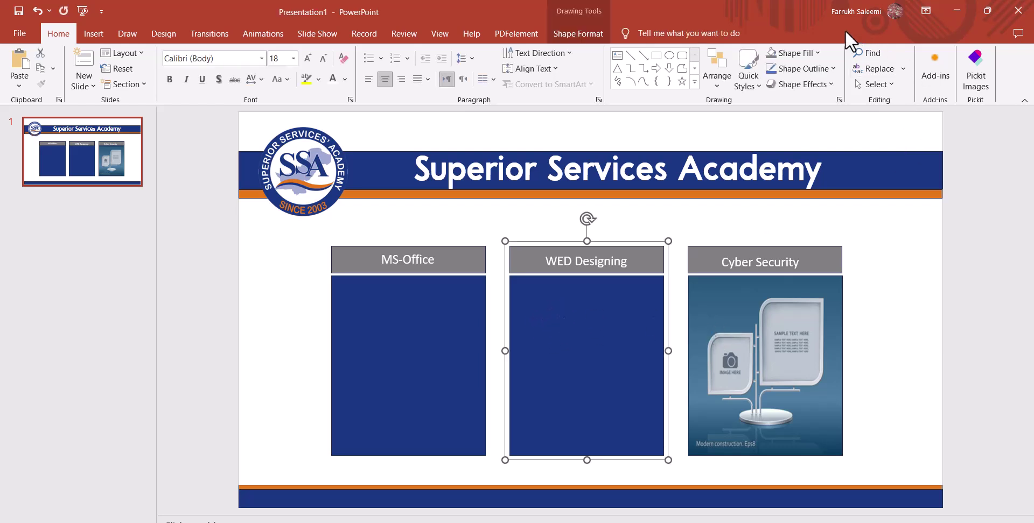
Ungroup the WED Designing card and select its blue body box
click(720, 78)
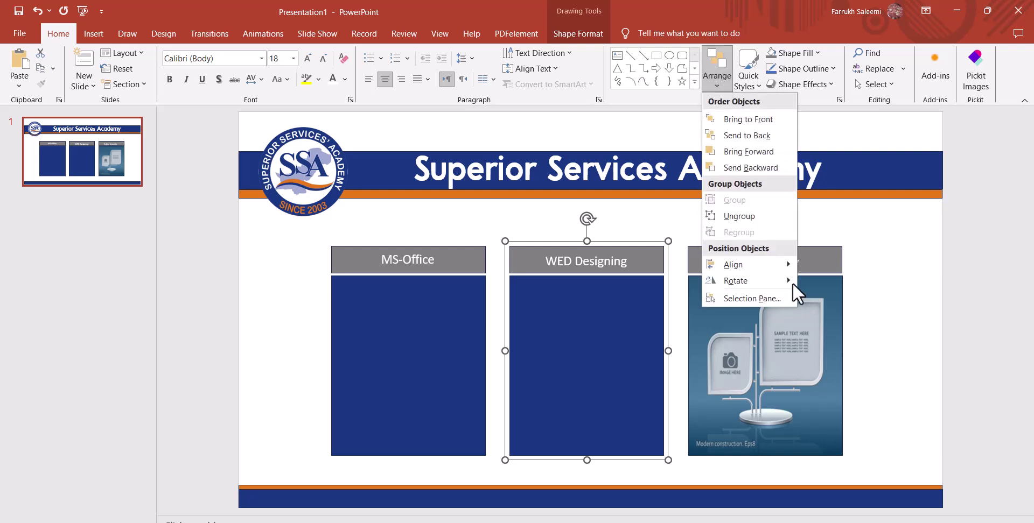
click(745, 216)
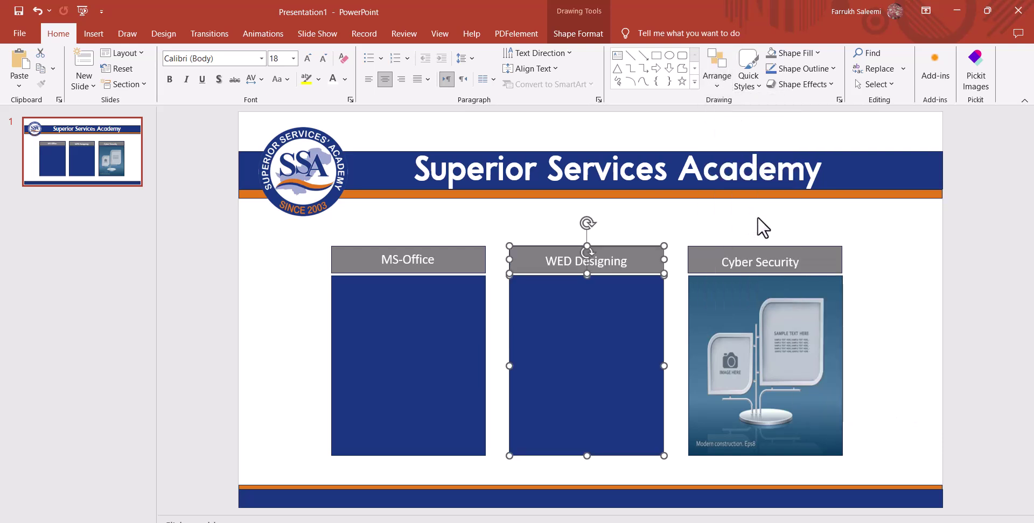
click(882, 228)
click(603, 348)
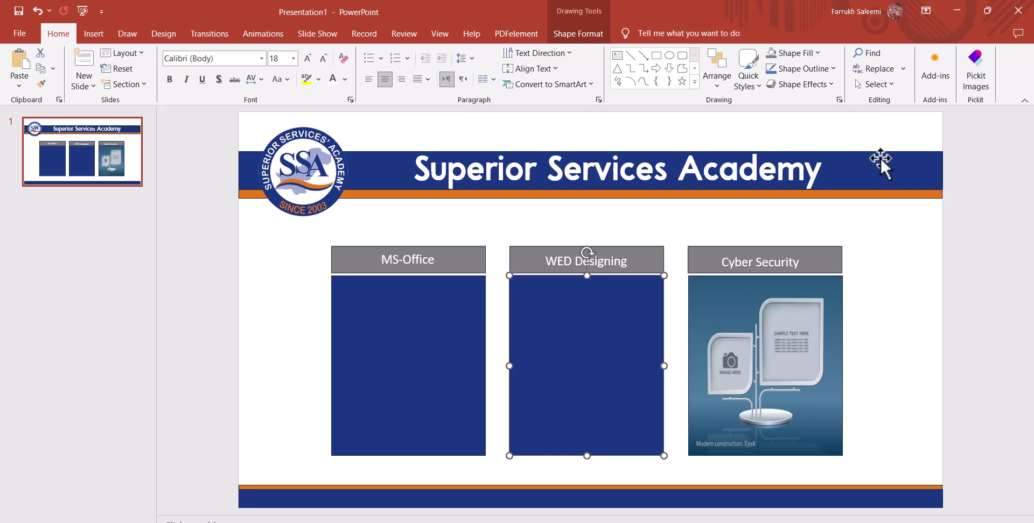
Fill the WED Designing body with the group photo 1 (32).jpg
click(816, 52)
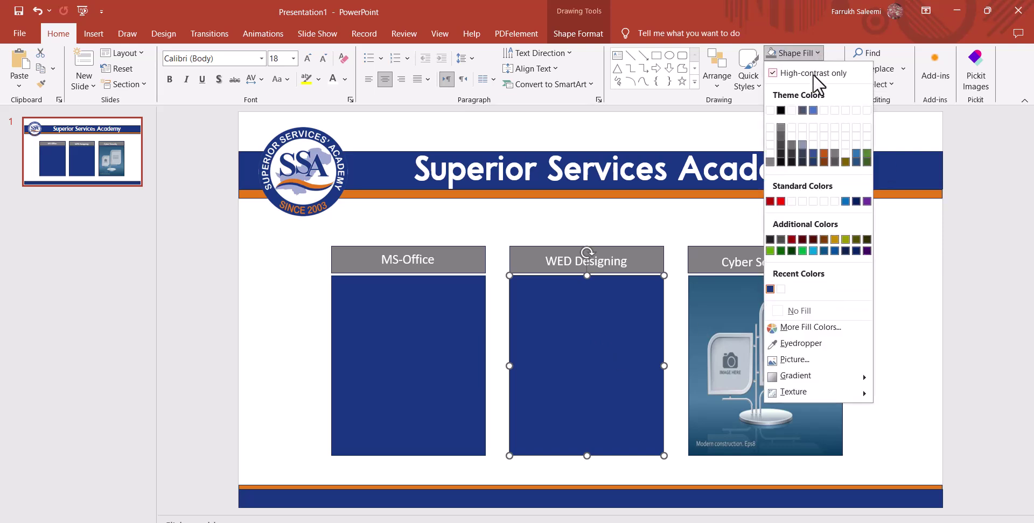
click(806, 360)
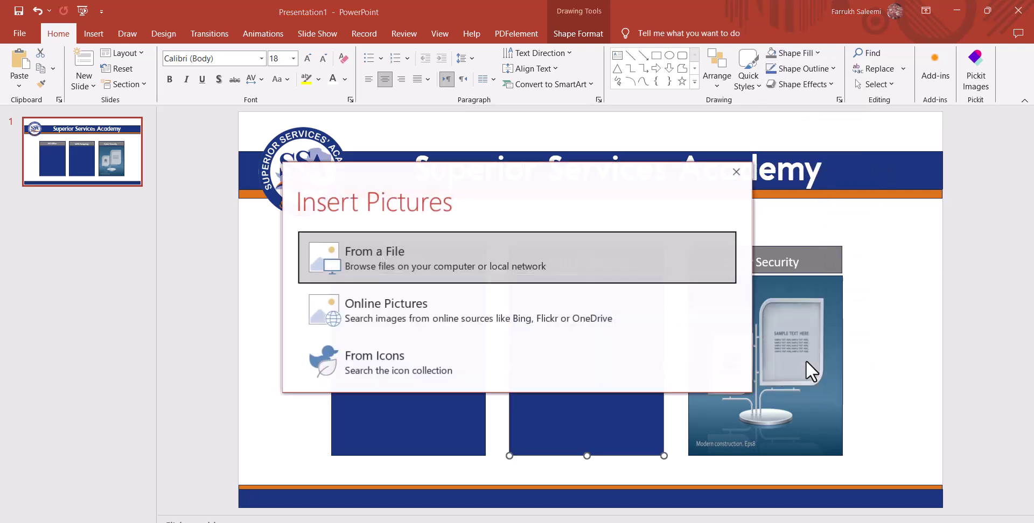
click(421, 253)
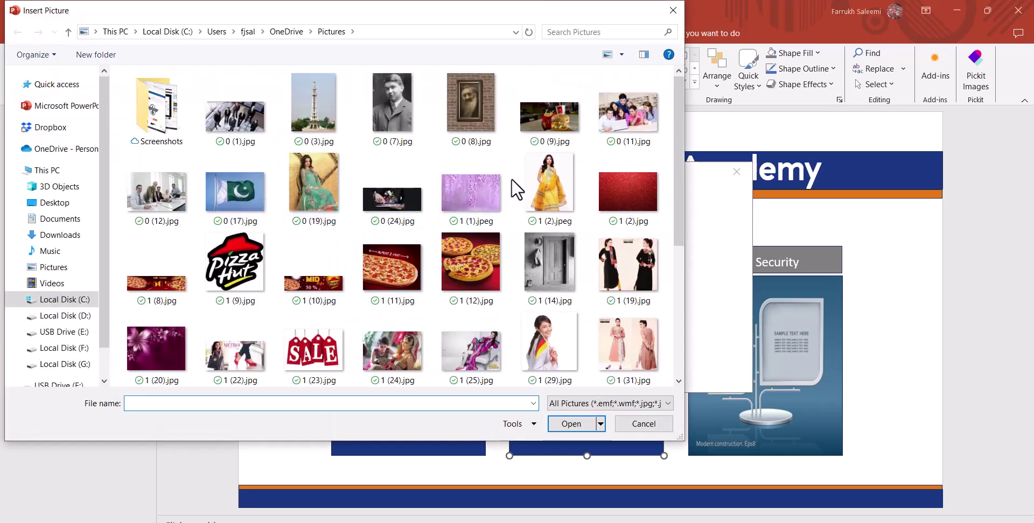
scroll(341, 302, down, 2)
scroll(341, 302, down, 3)
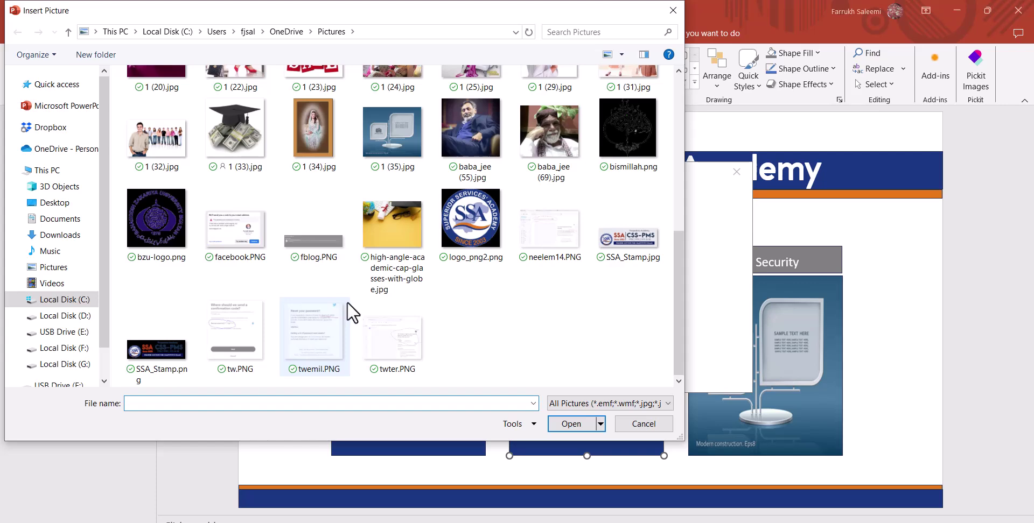
scroll(531, 314, up, 2)
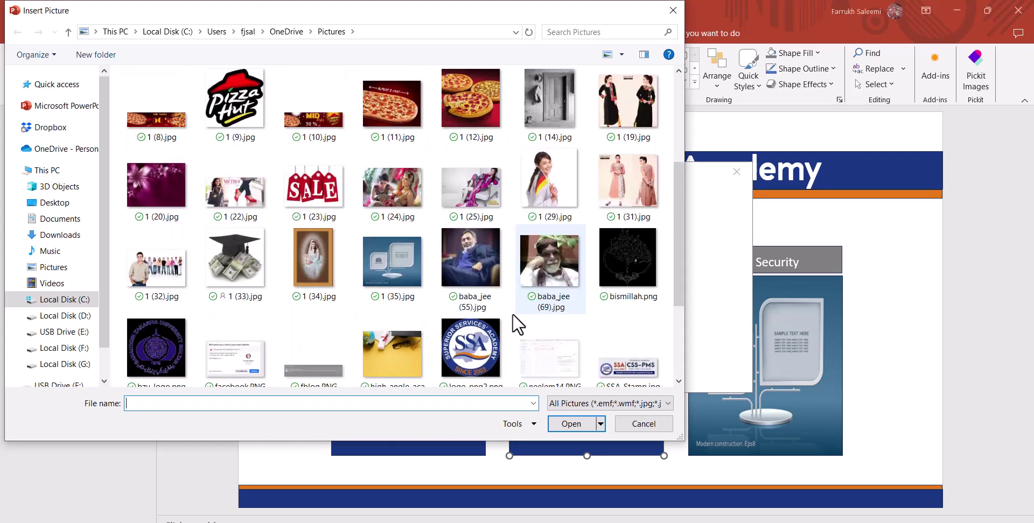
click(145, 264)
click(566, 421)
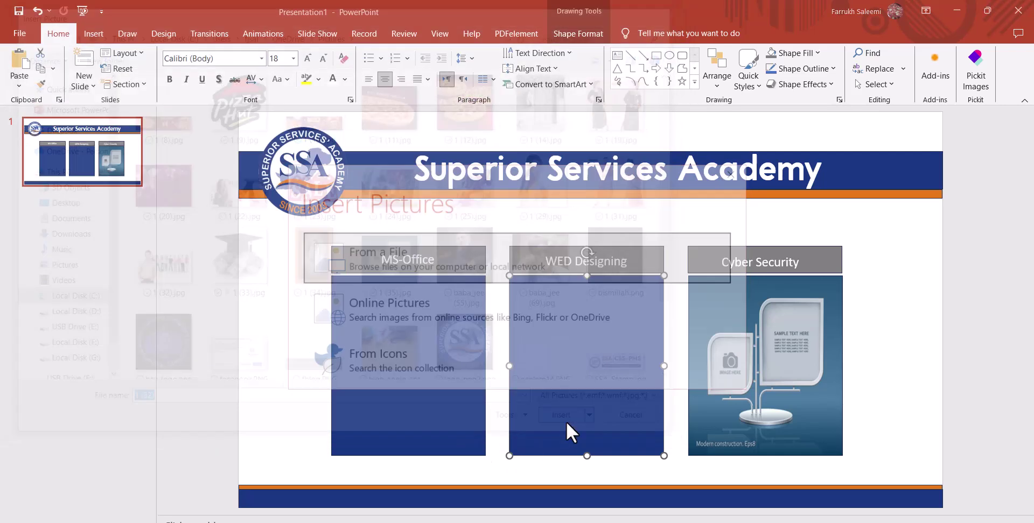
click(402, 361)
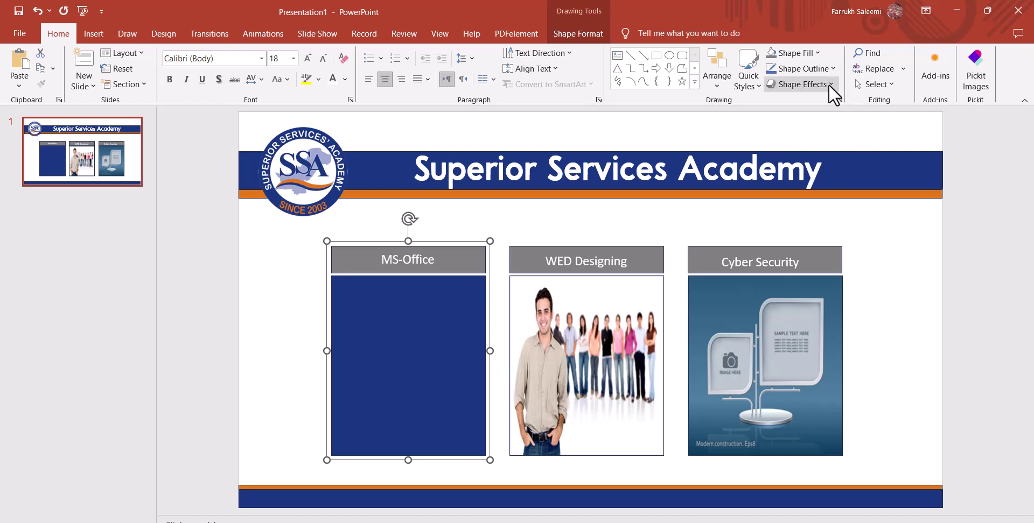
click(861, 319)
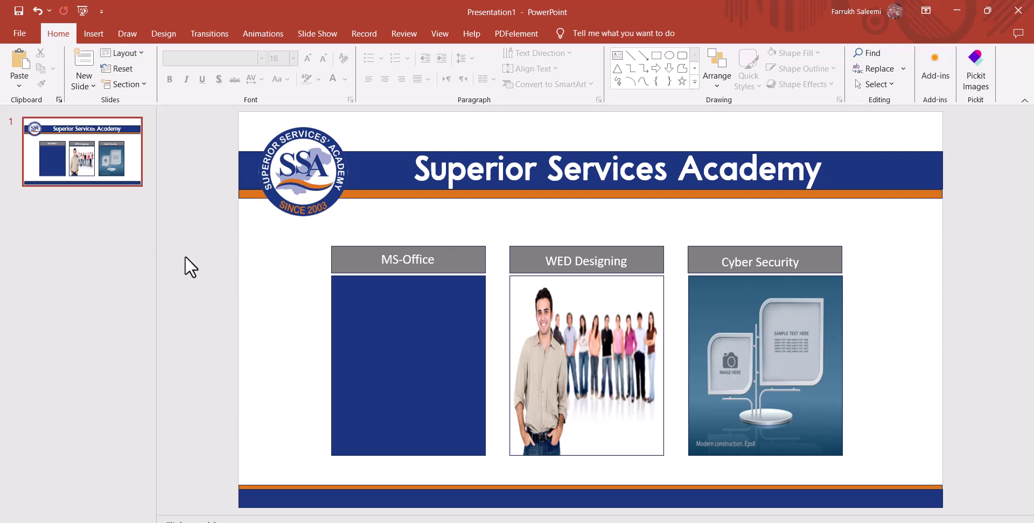
Add two new blank slides after the SSA course-card slide
key(ctrl+m)
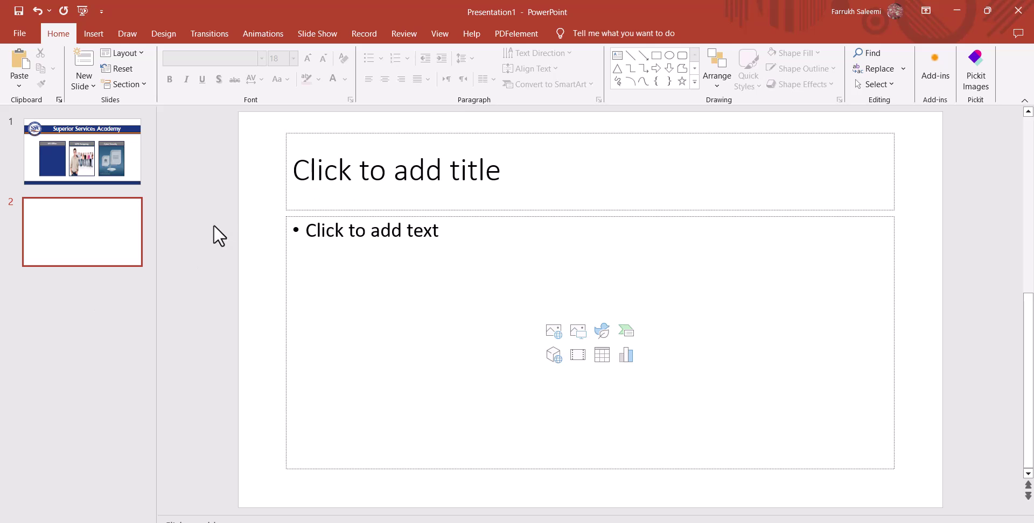
click(126, 205)
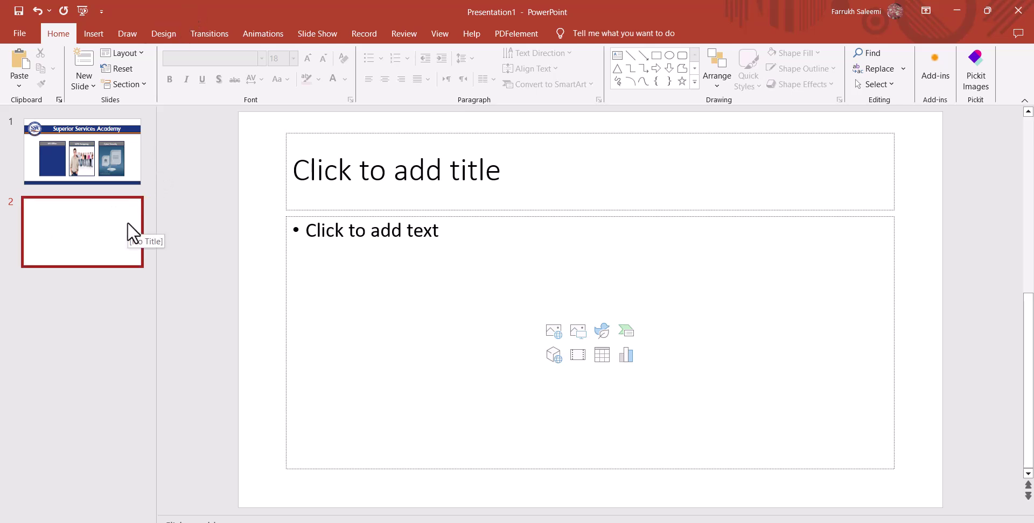
key(Return)
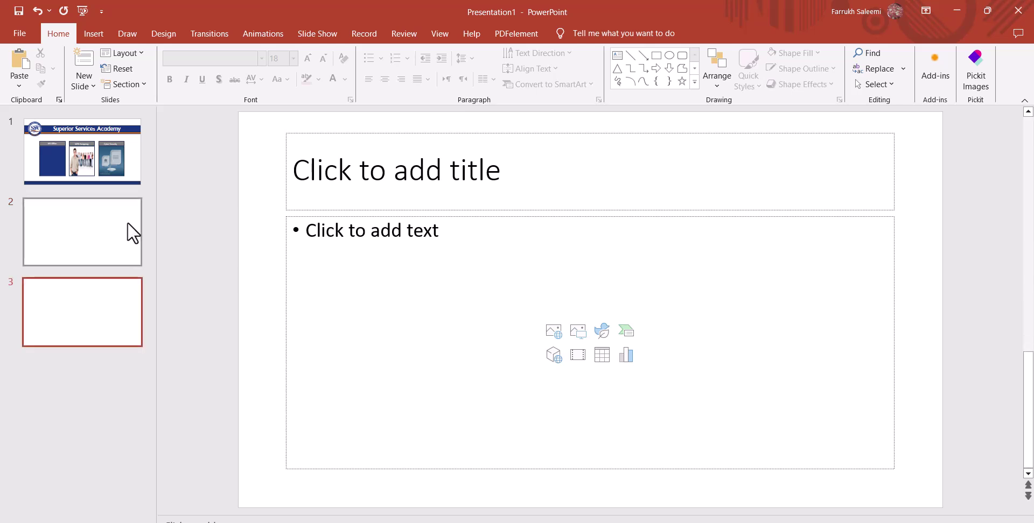
click(341, 201)
Check the slides and delete the blank third slide, leaving only slide 1
click(112, 175)
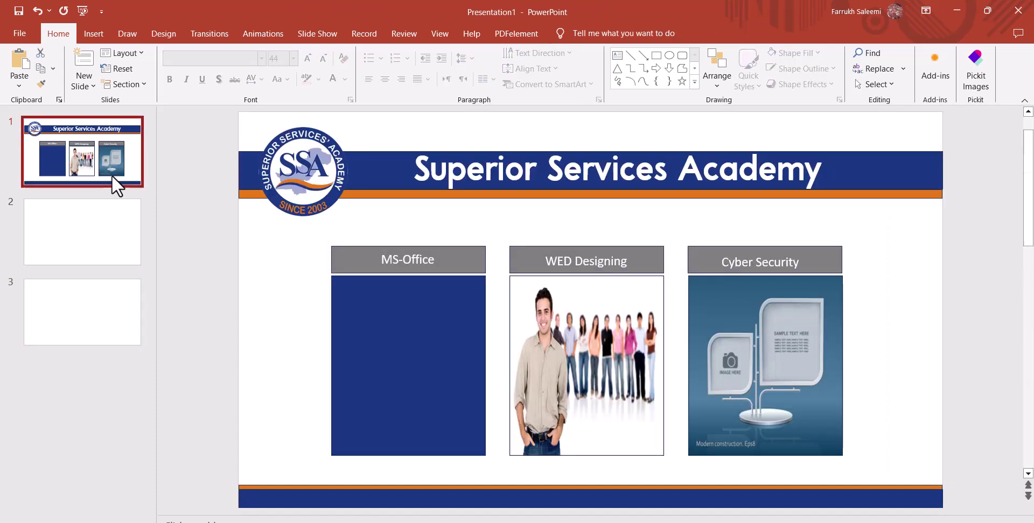
click(49, 240)
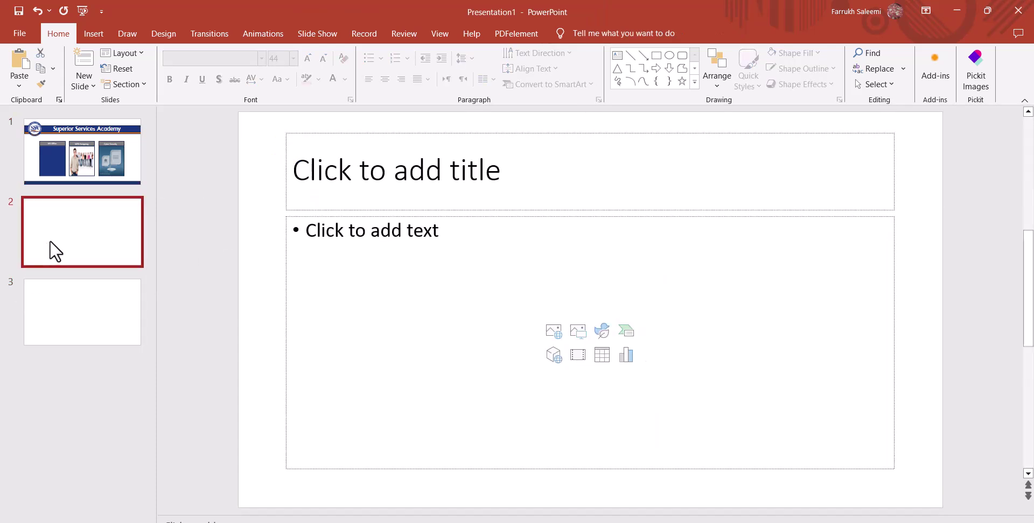
click(76, 291)
click(66, 255)
click(85, 302)
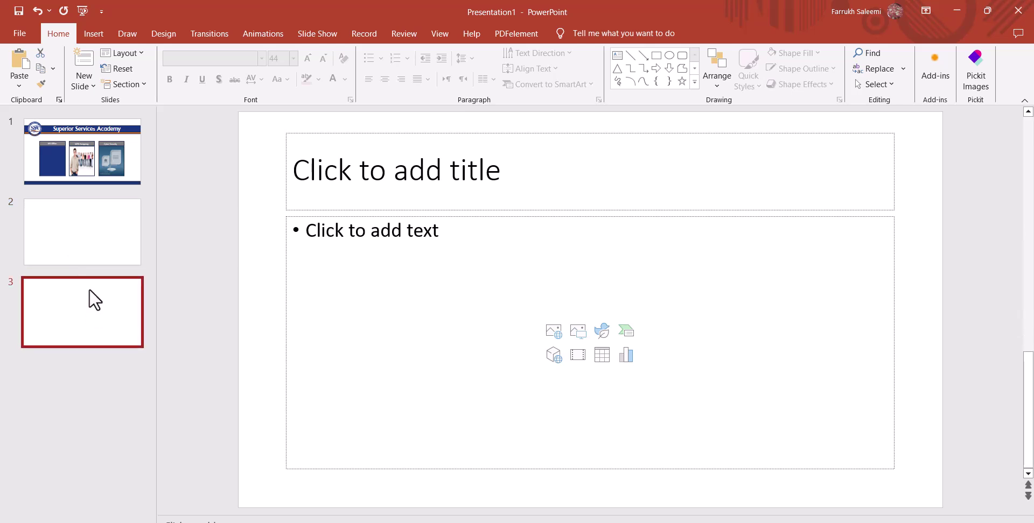
key(Delete)
key(Delete)
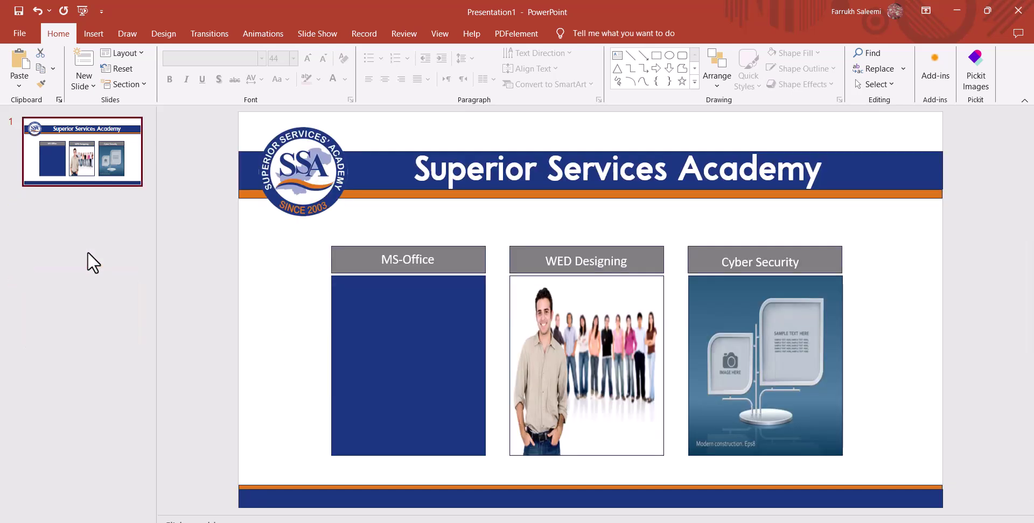
Duplicate the SSA slide four times with Duplicate Slide, making five identical slides
right_click(79, 149)
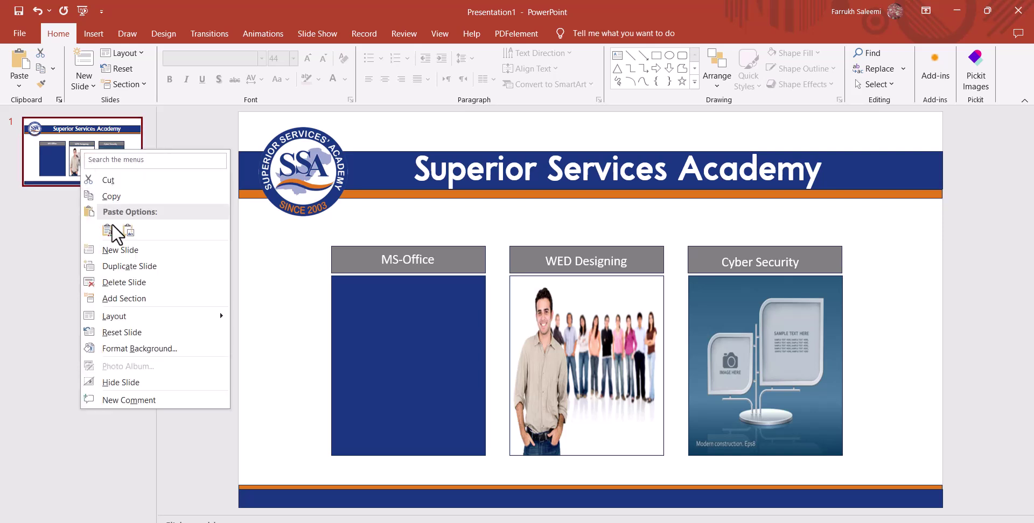
click(130, 266)
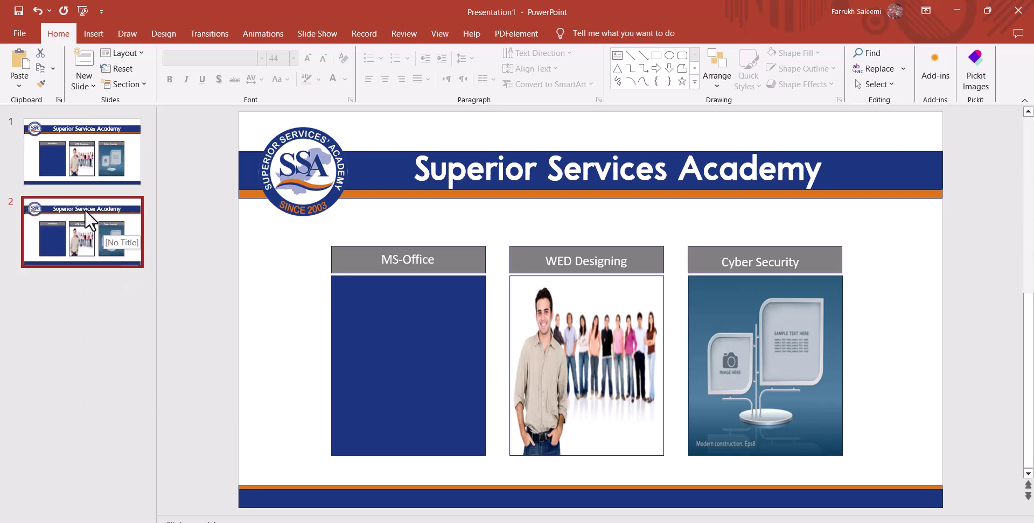
right_click(86, 210)
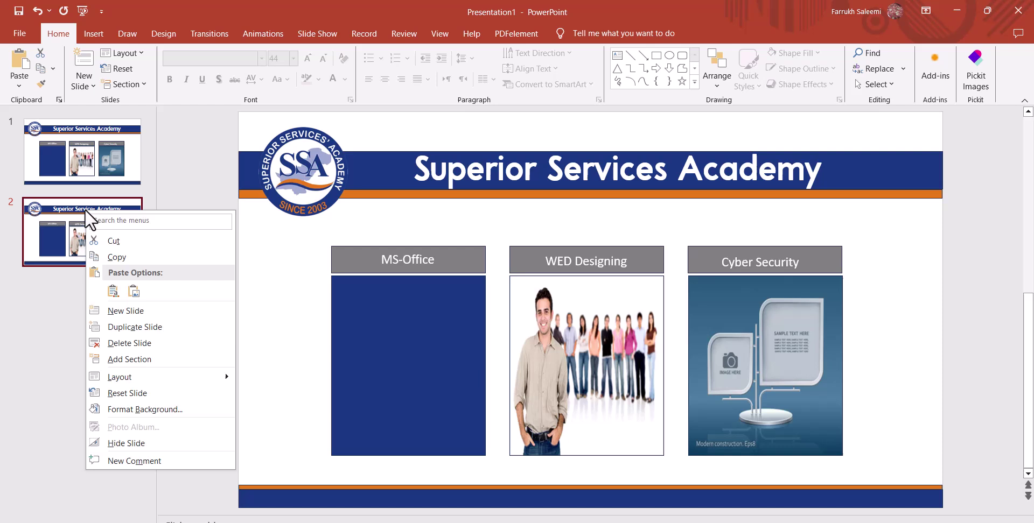
click(146, 326)
right_click(77, 306)
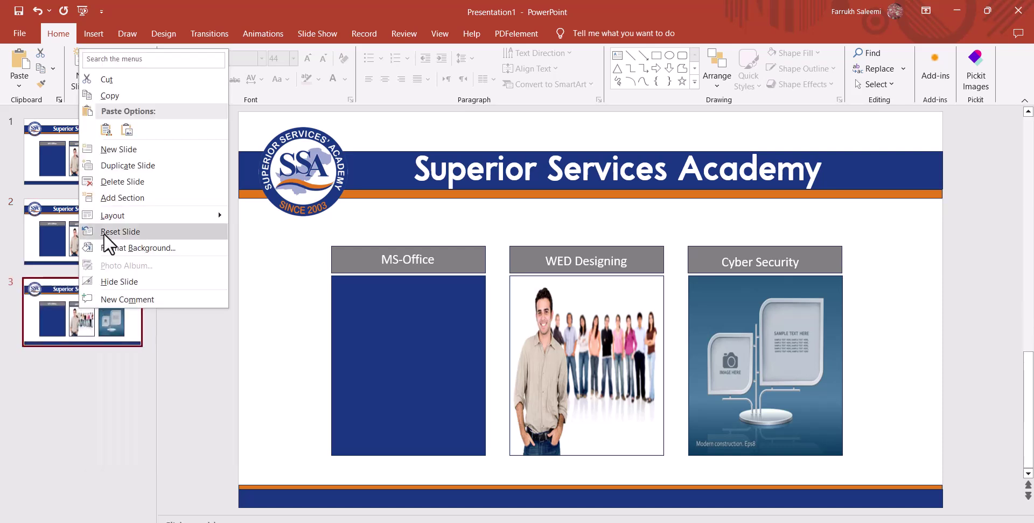
click(141, 166)
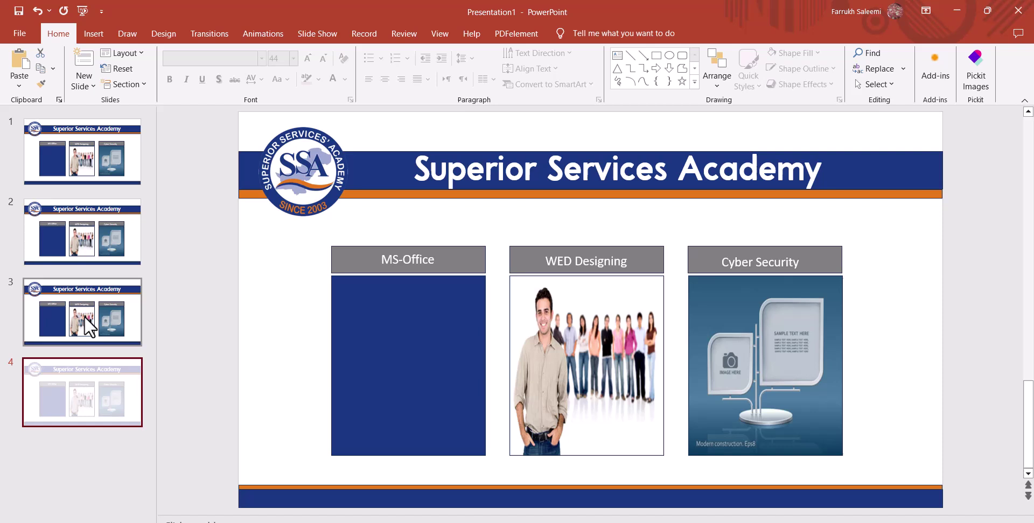
right_click(71, 401)
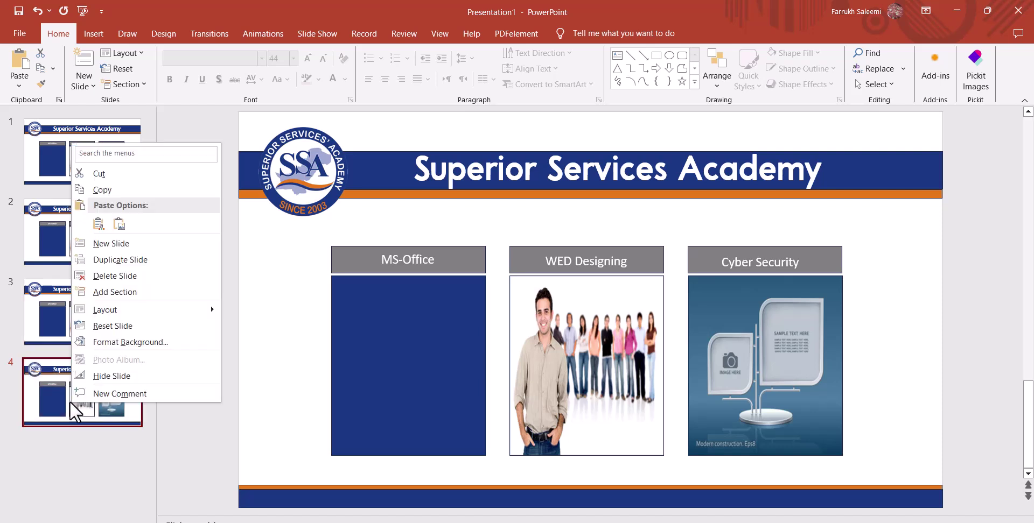
click(130, 259)
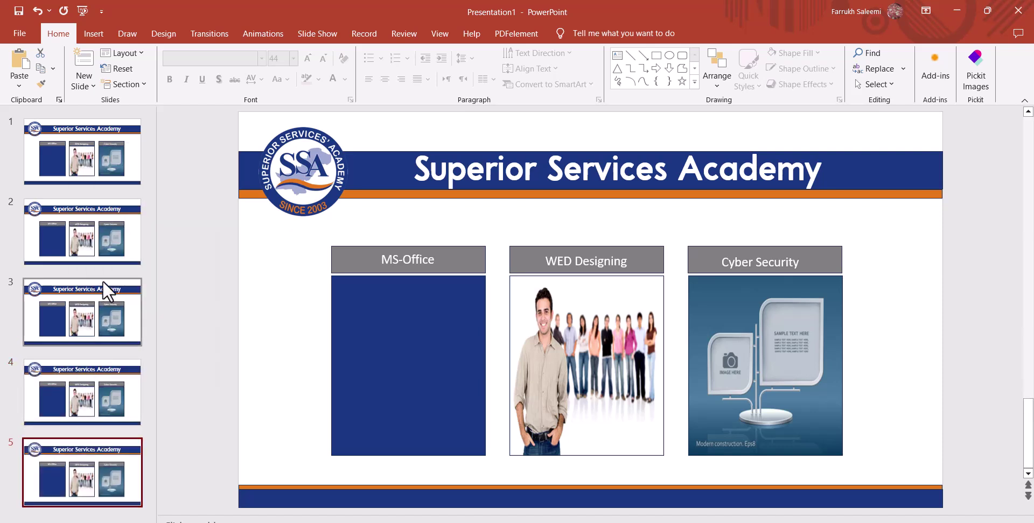
On slide 2, fill the Cyber Security card's picture with the flag image 0 (17).jpg
click(80, 155)
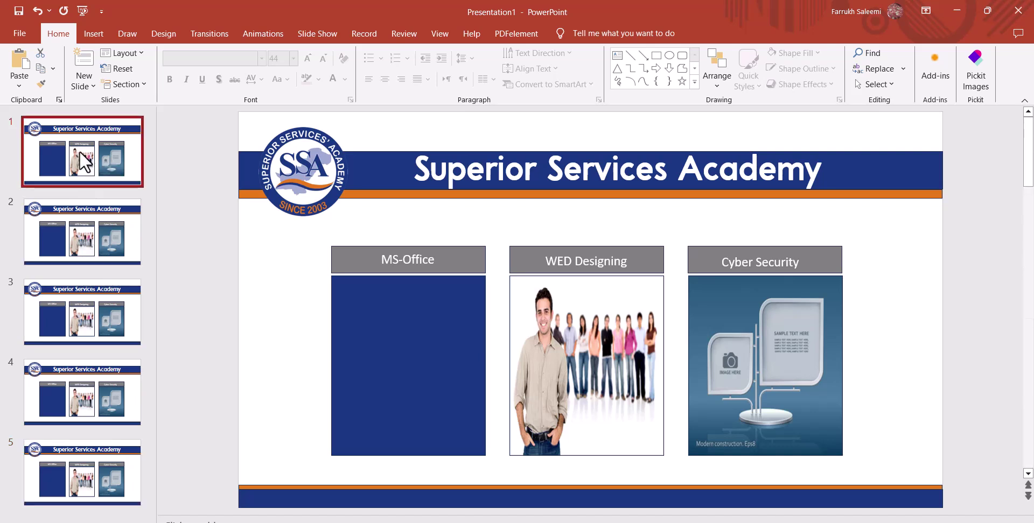
click(76, 237)
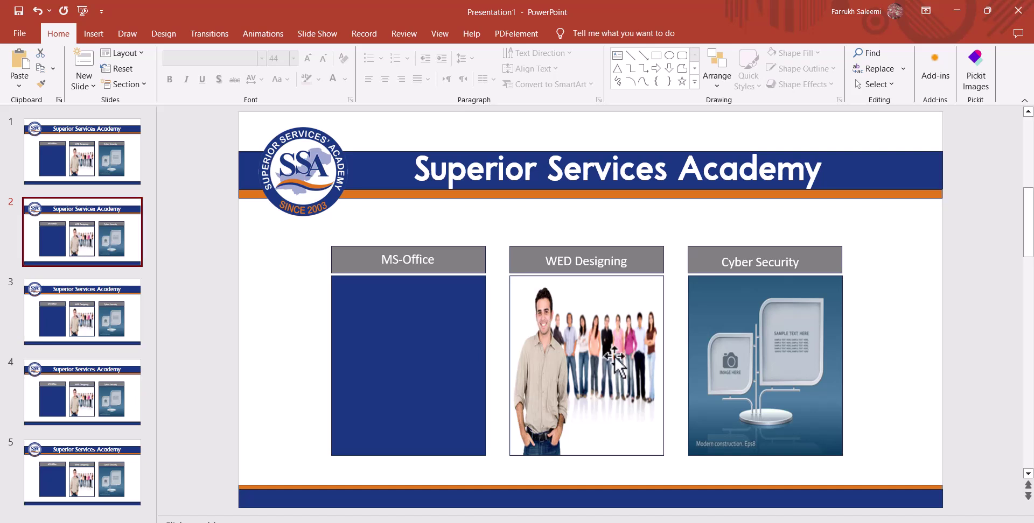
click(780, 363)
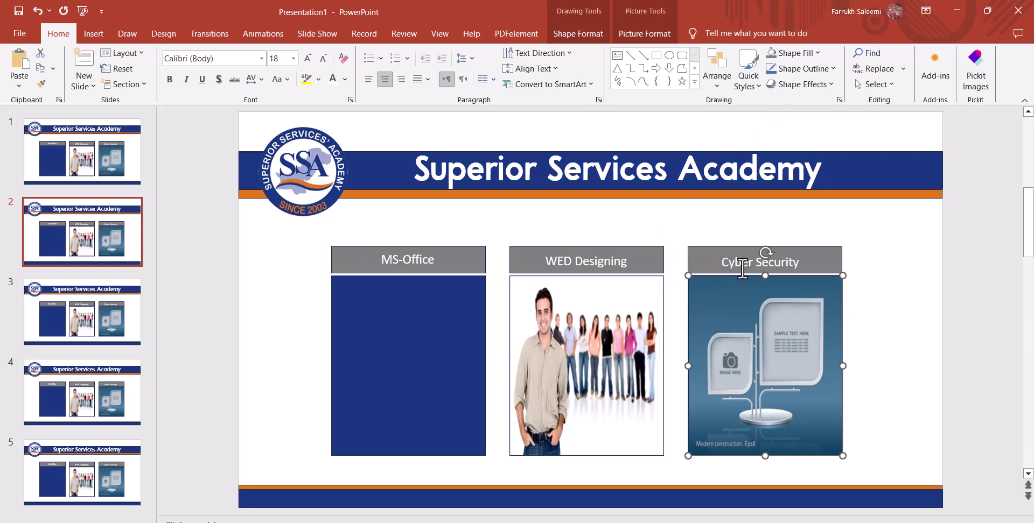
click(808, 49)
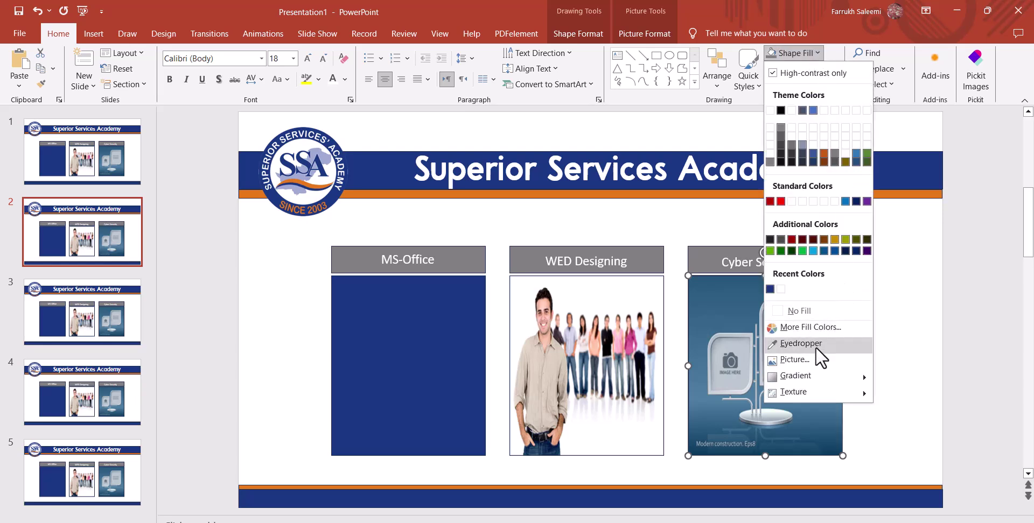
click(808, 361)
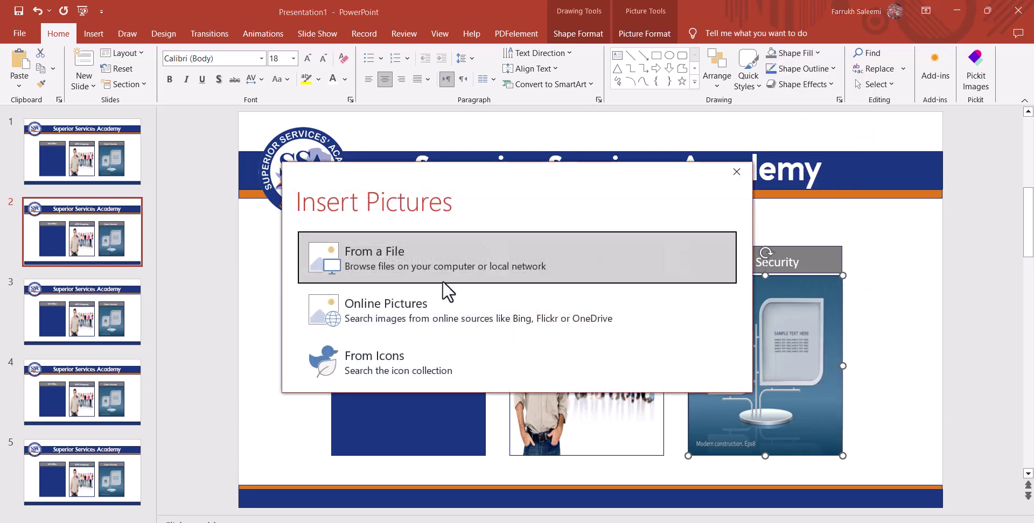
click(398, 264)
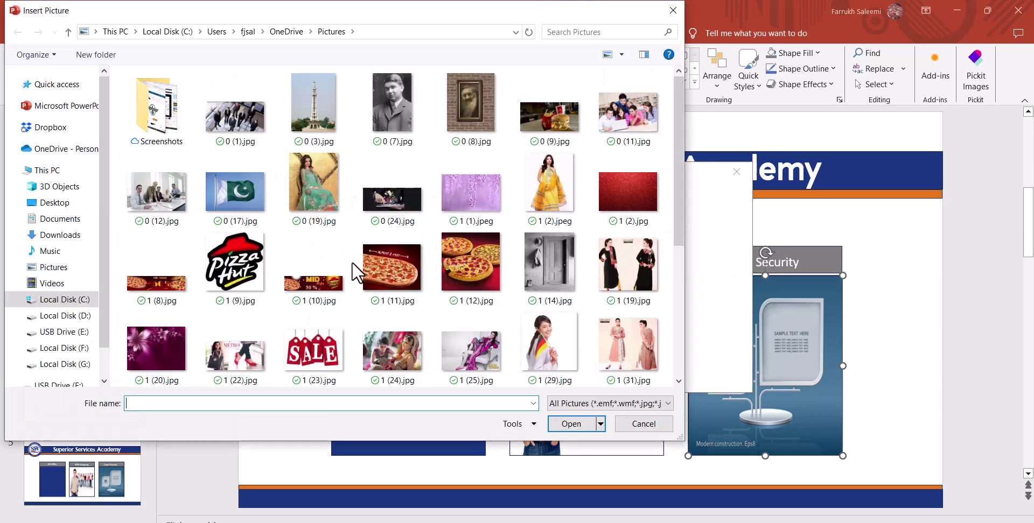
click(225, 198)
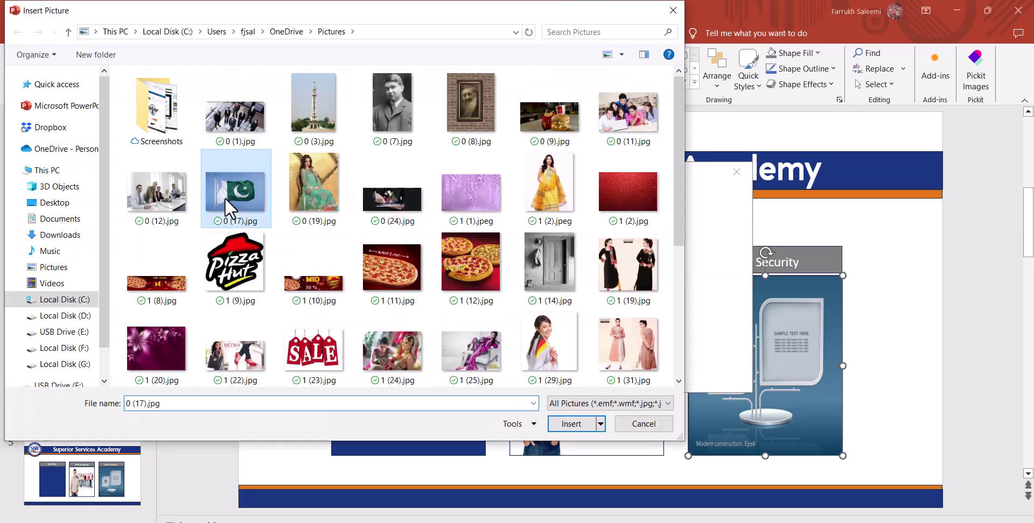
click(568, 424)
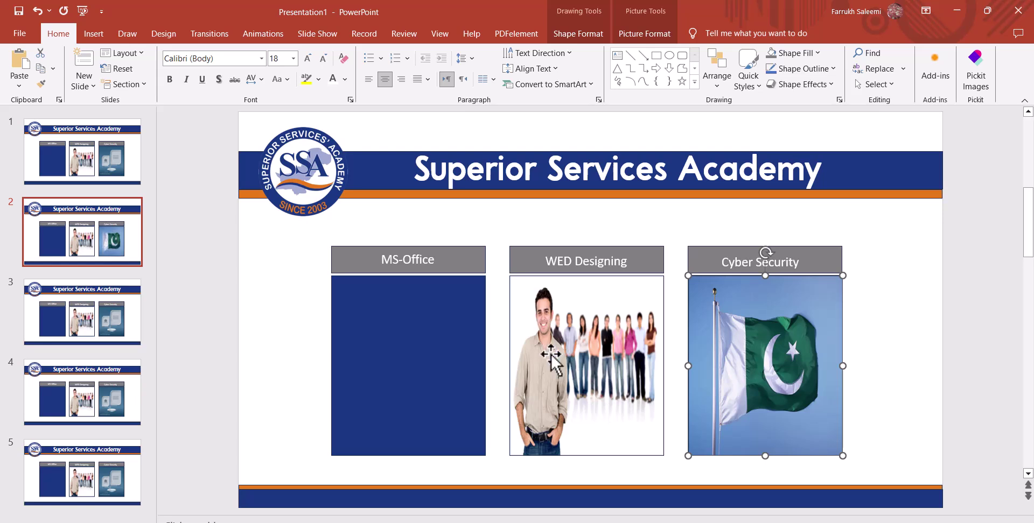
Select the WED Designing picture, view its arrange options, then move to slide 3
click(552, 358)
click(715, 76)
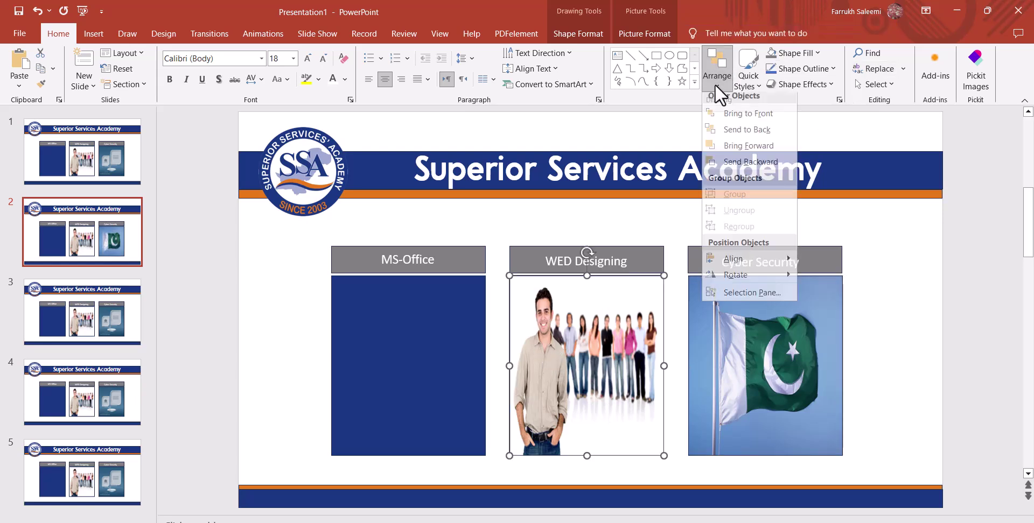
click(89, 327)
click(92, 328)
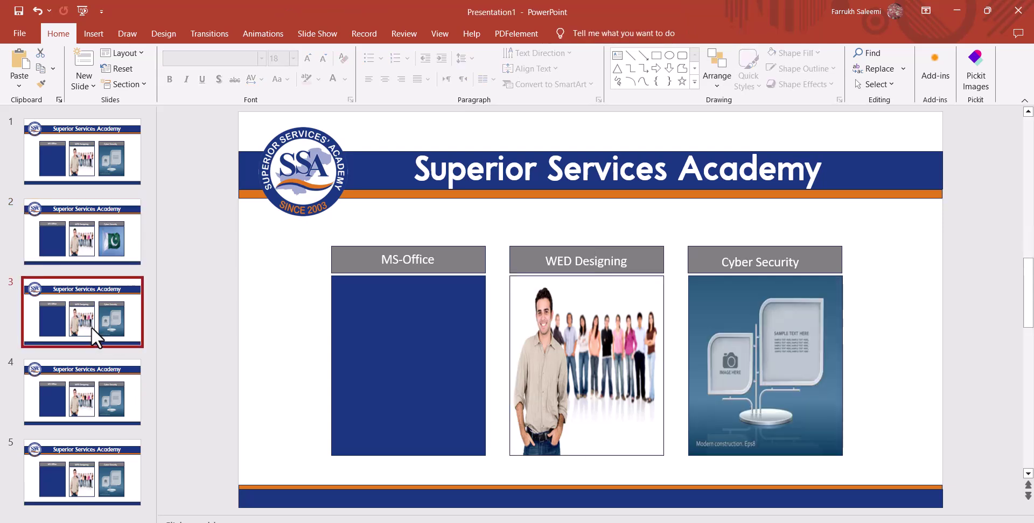
Fill slide 3's WED Designing card with the office-meeting photo 0 (12).jpg
click(547, 377)
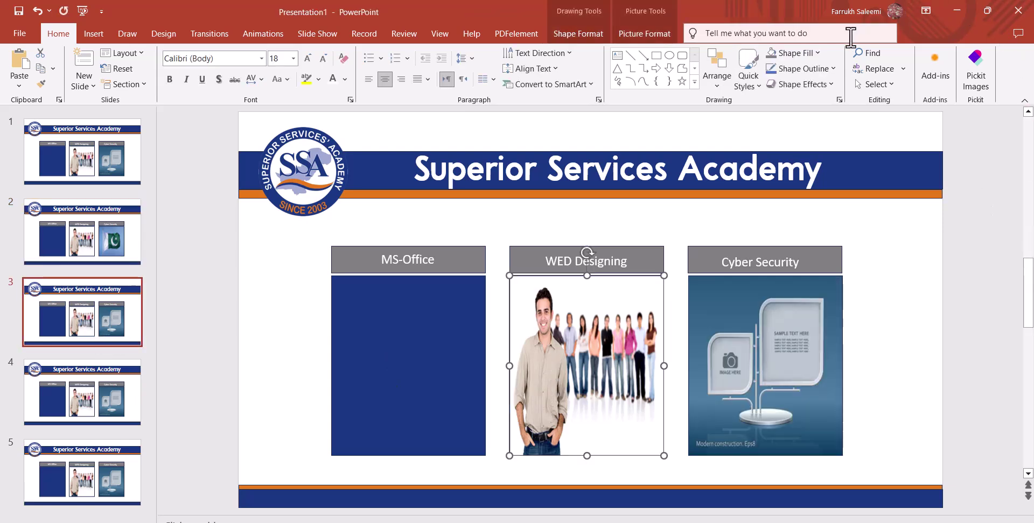
click(811, 54)
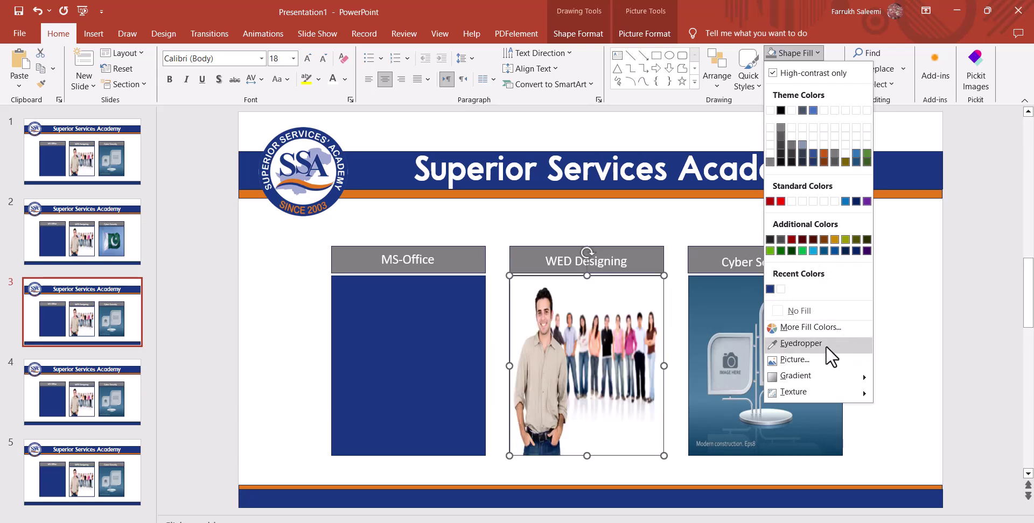
click(791, 360)
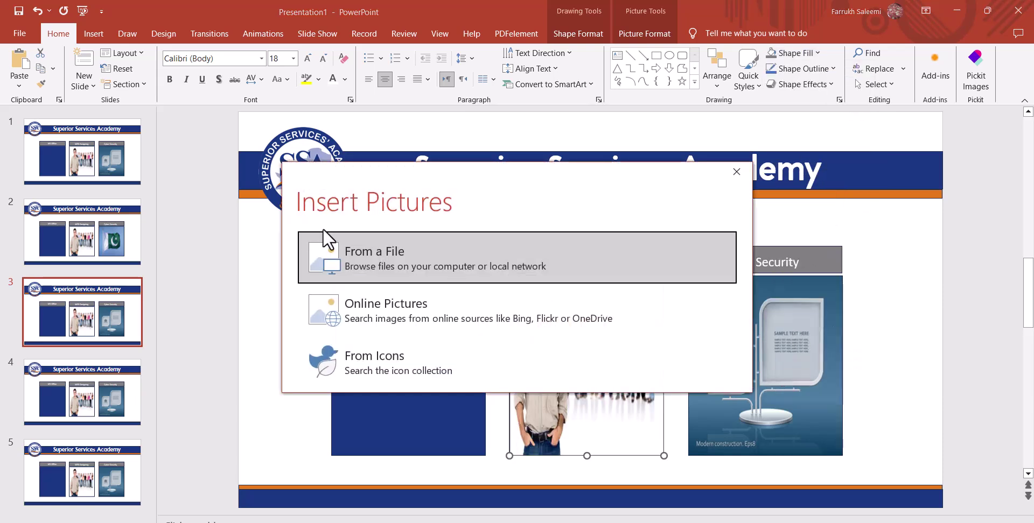
click(471, 264)
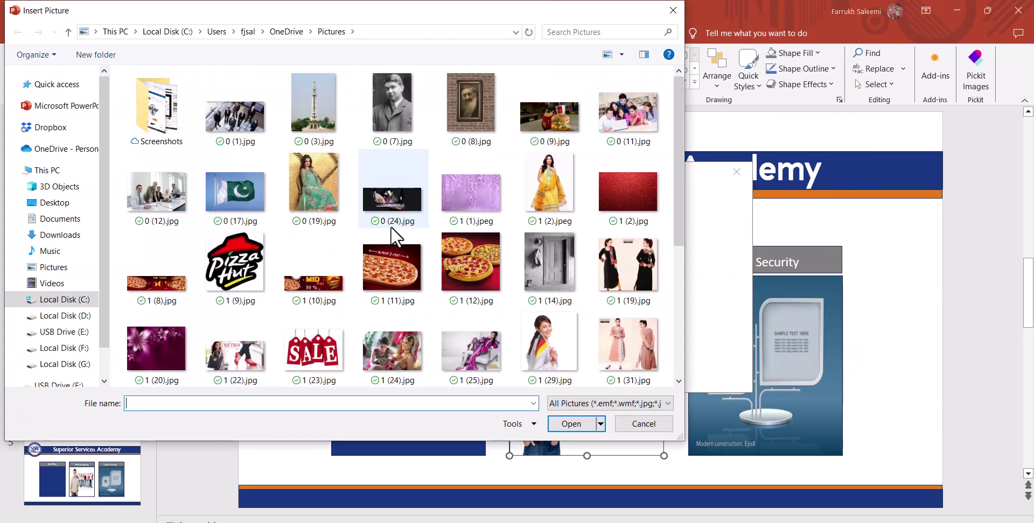
click(164, 225)
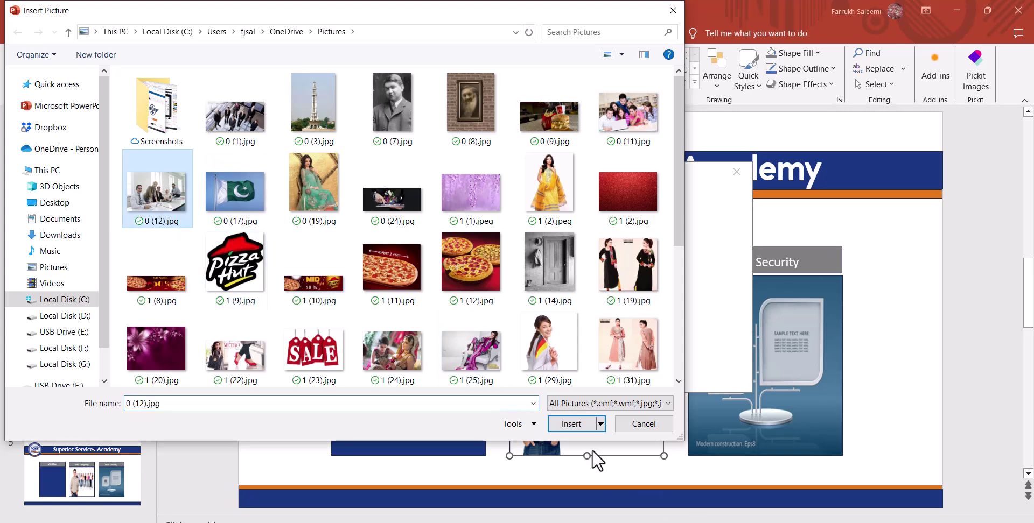
click(569, 425)
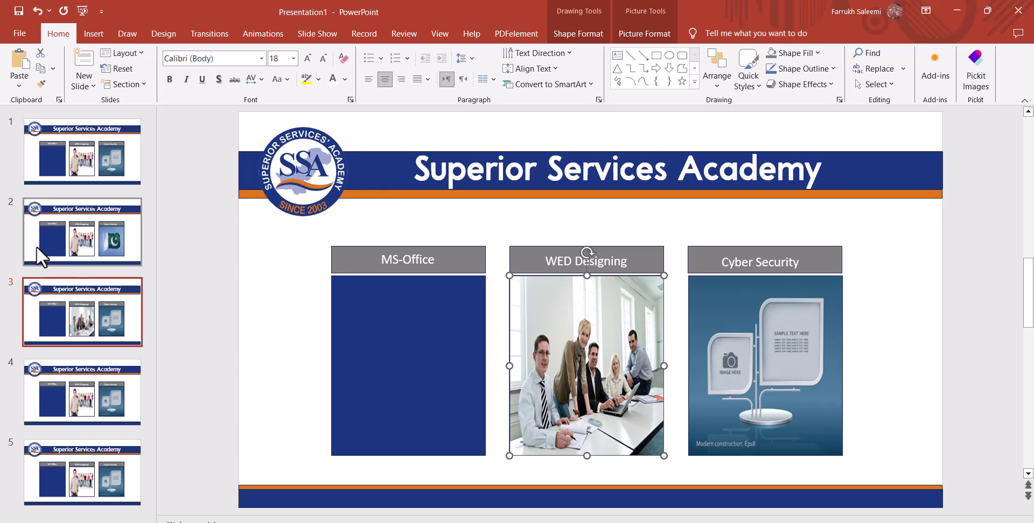
Review slides 1–3, then apply the blue gradient theme to all five slides
click(69, 169)
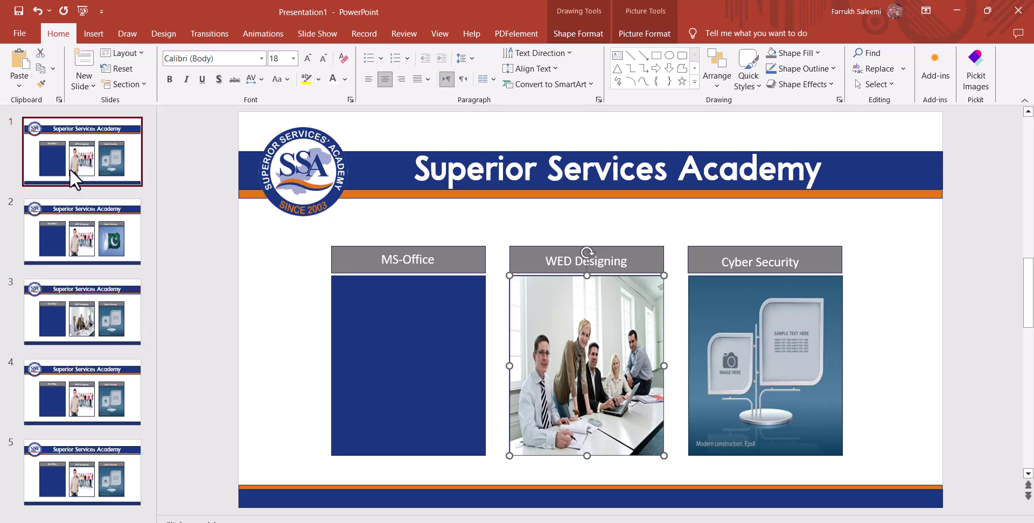
click(60, 234)
click(46, 301)
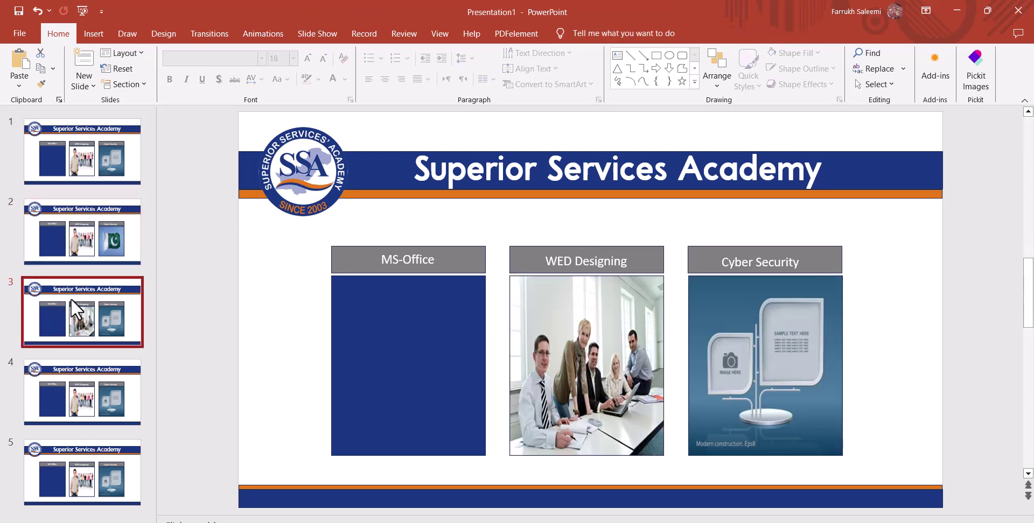
click(77, 159)
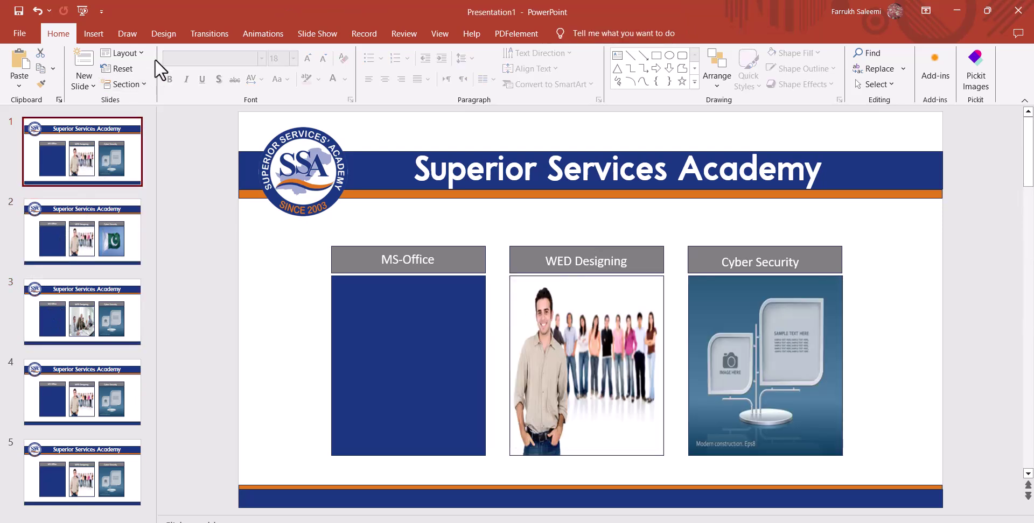
click(123, 36)
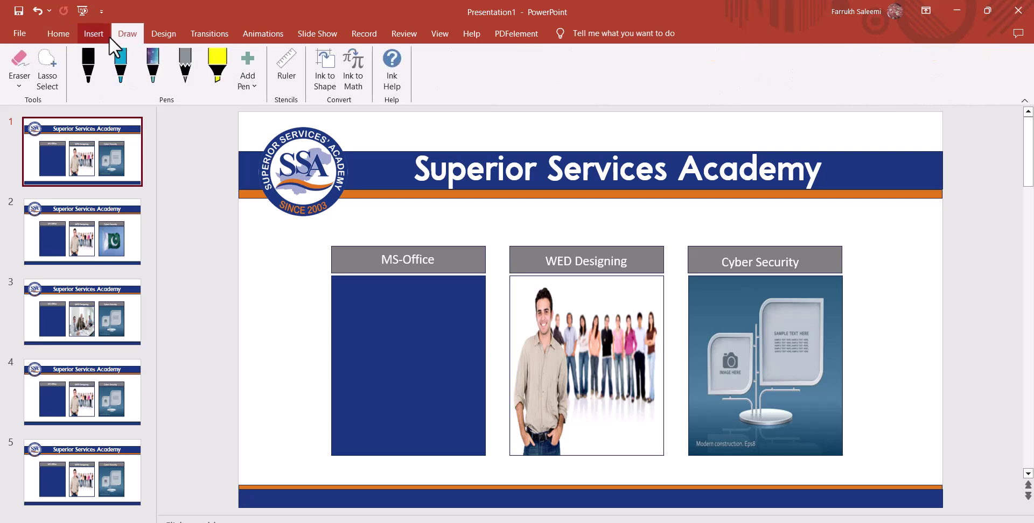
click(165, 33)
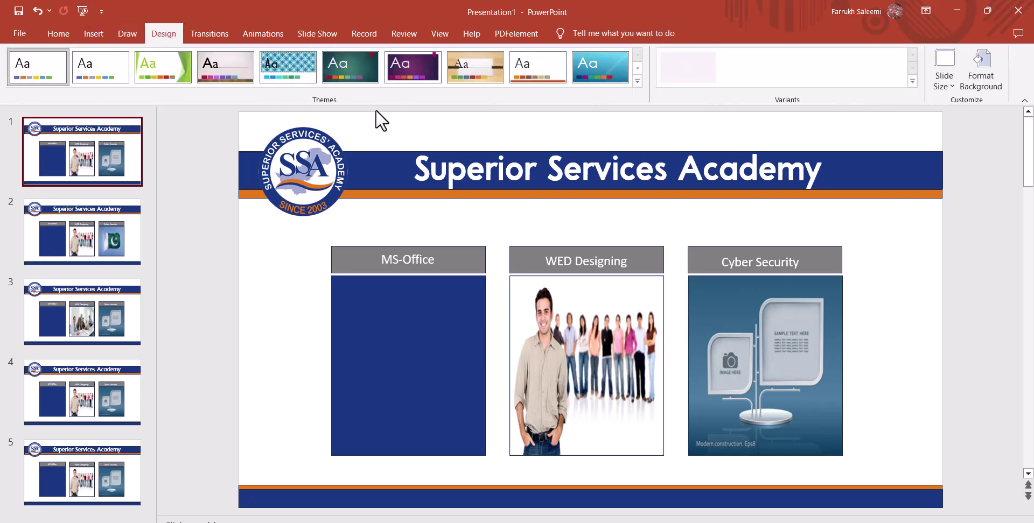
click(590, 73)
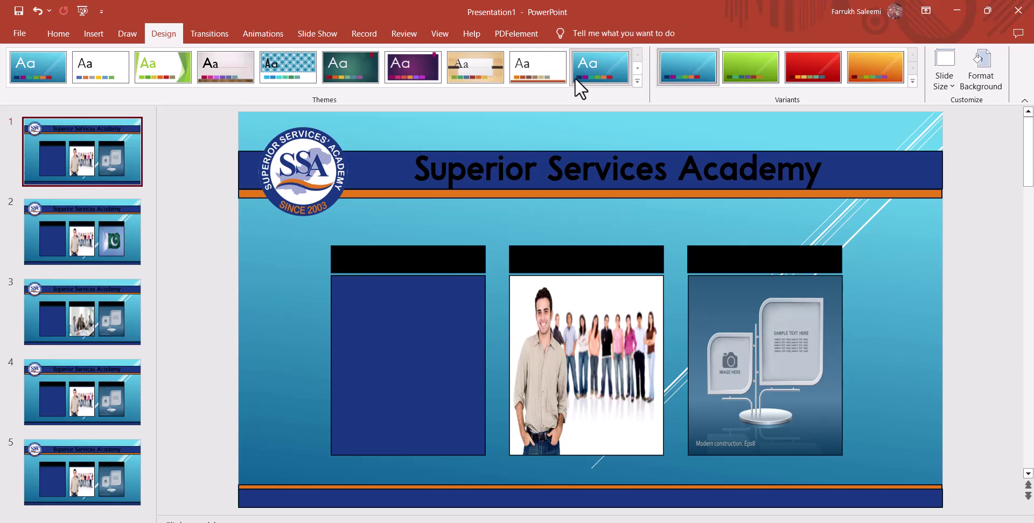
Undo the blue theme and apply the dark teal theme to slides 1–3
key(ctrl+z)
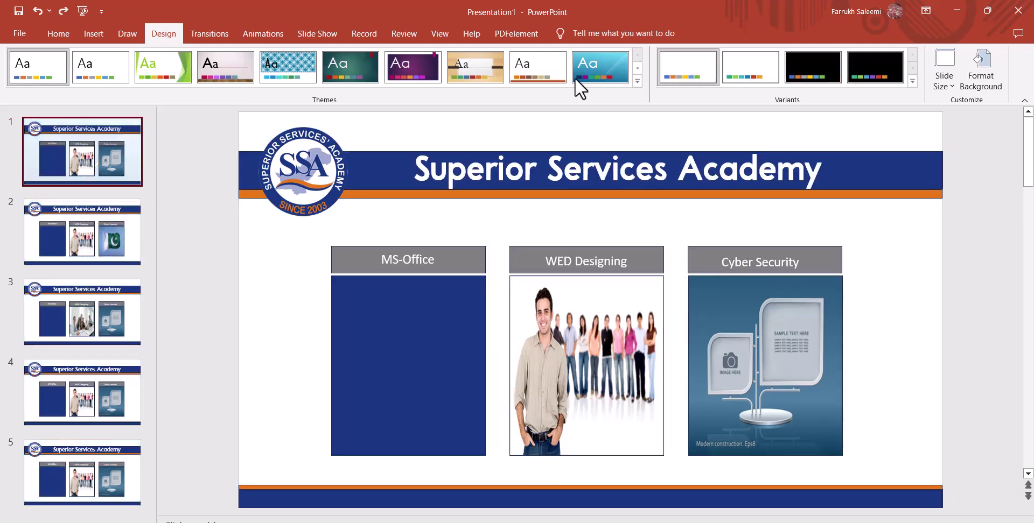
click(106, 235)
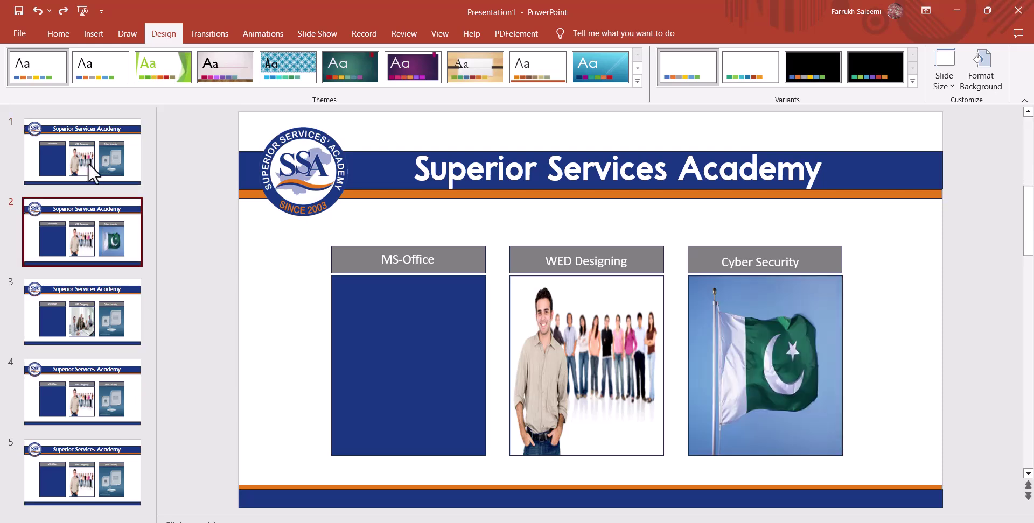
click(91, 139)
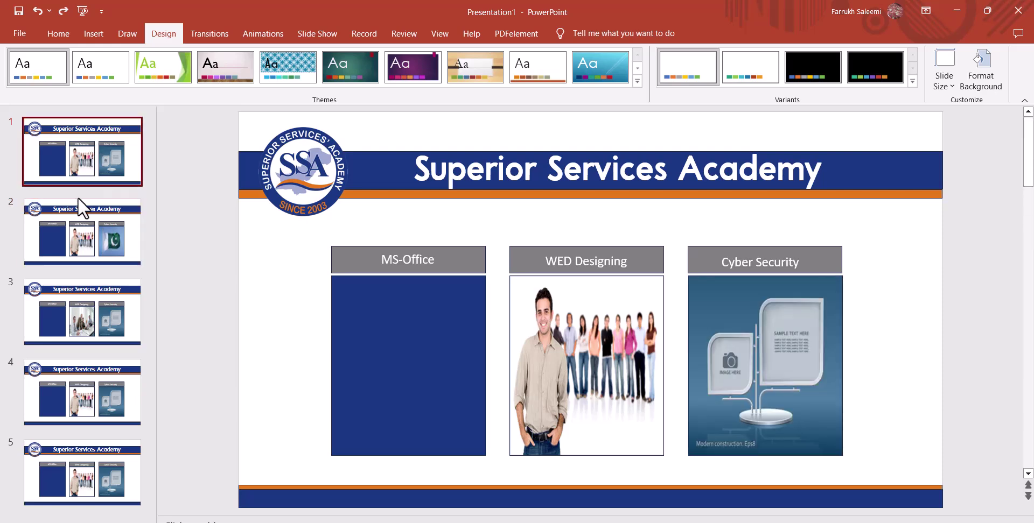
ctrl+click(76, 231)
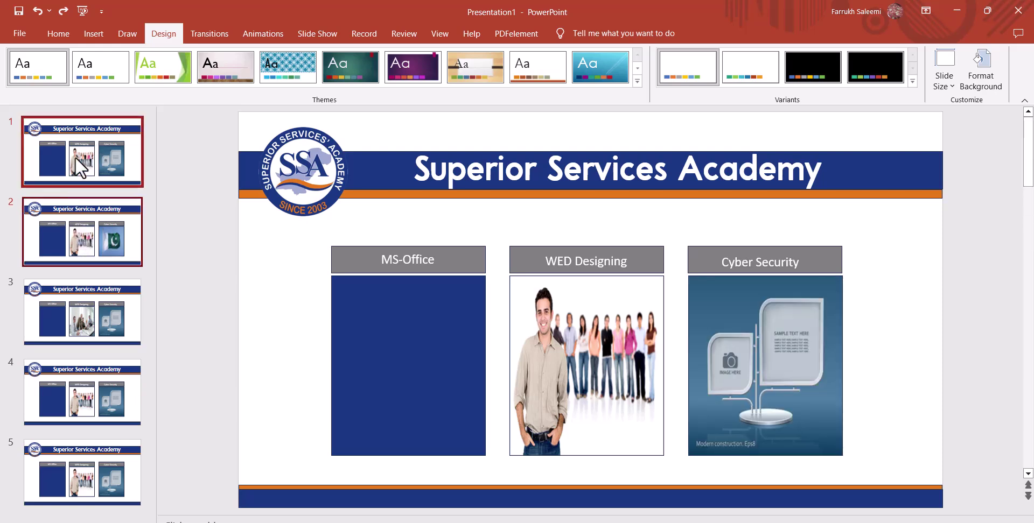
ctrl+click(77, 313)
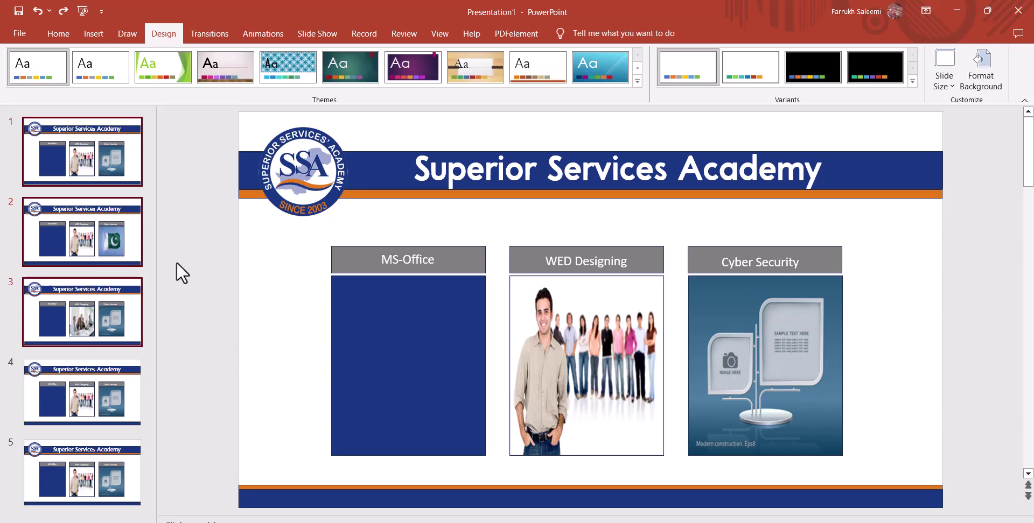
click(360, 62)
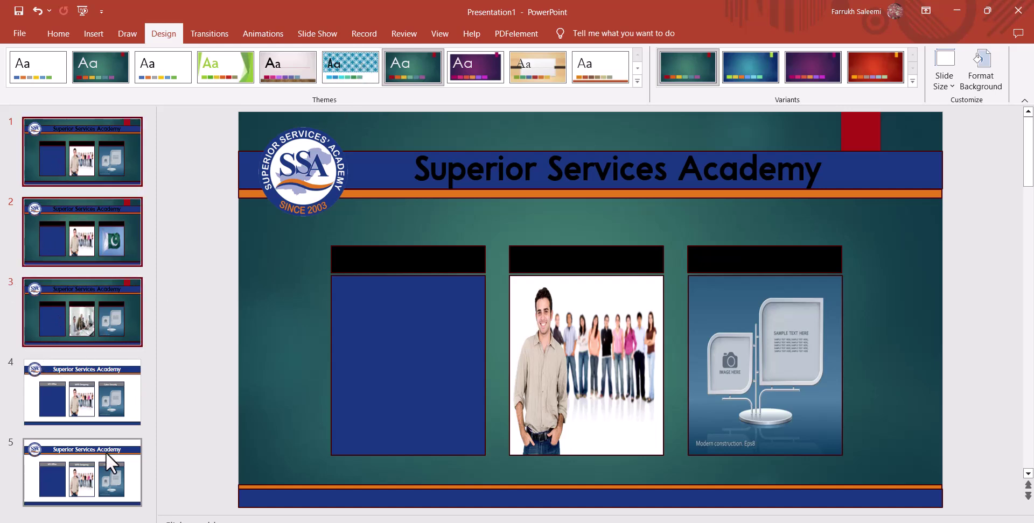
Apply the green angular Facet theme to slides 4–5, then review slides 3 to 1
click(61, 405)
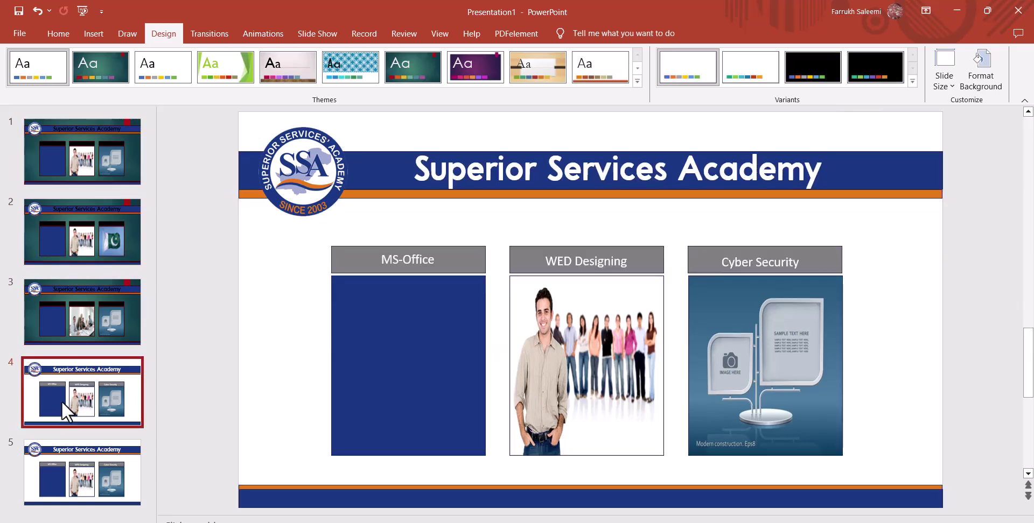
ctrl+click(67, 474)
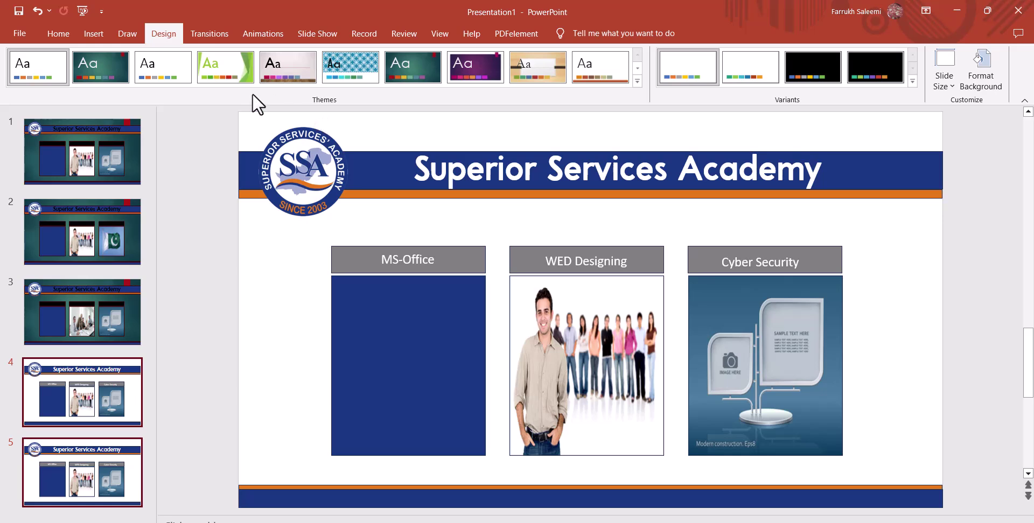
click(217, 63)
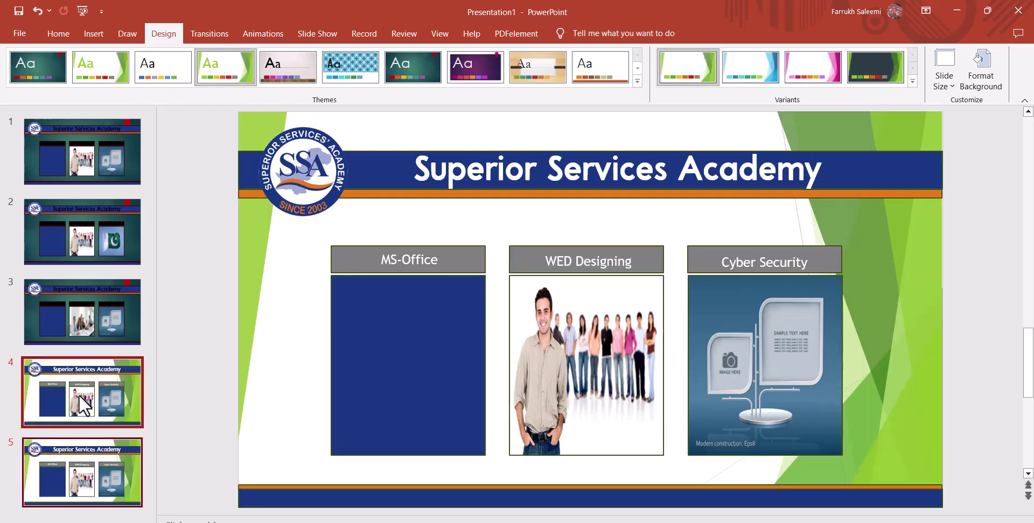
click(92, 311)
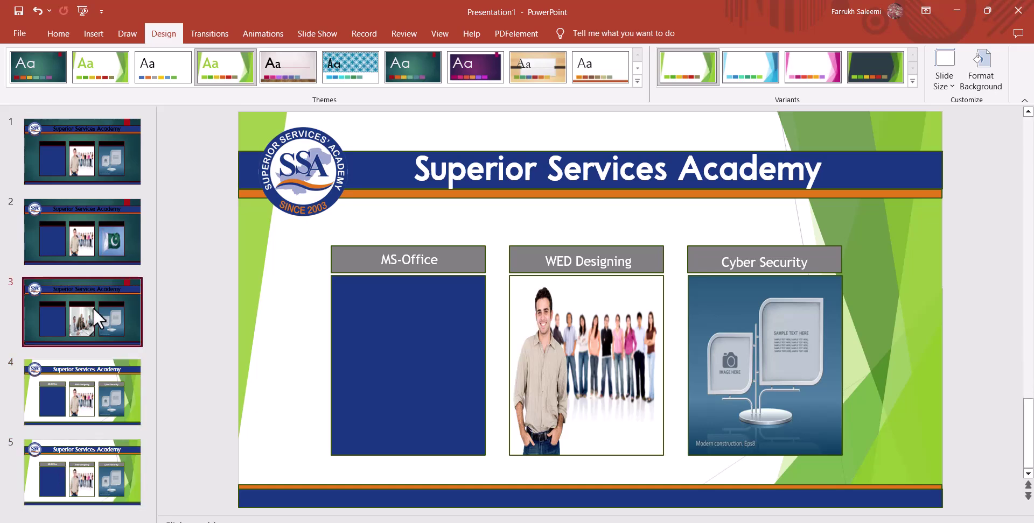
click(81, 244)
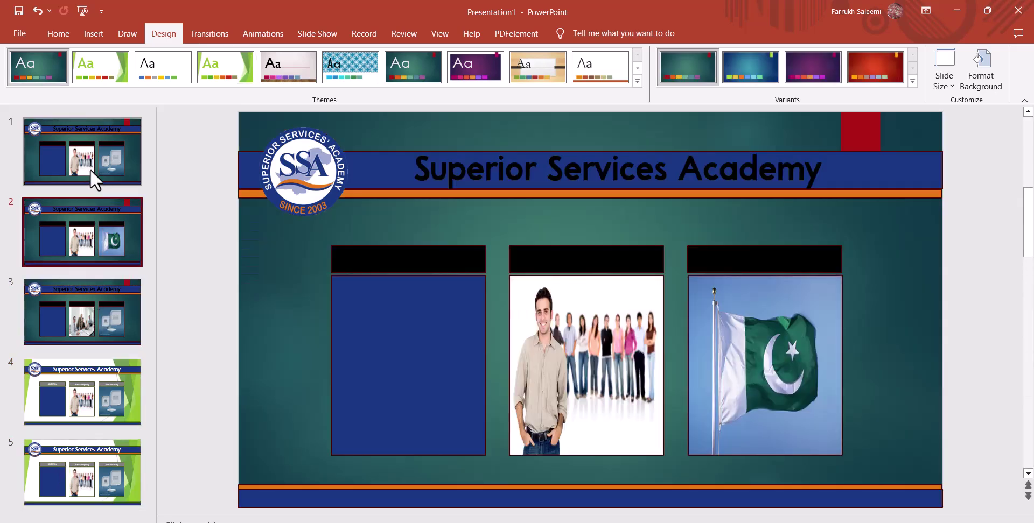
click(90, 168)
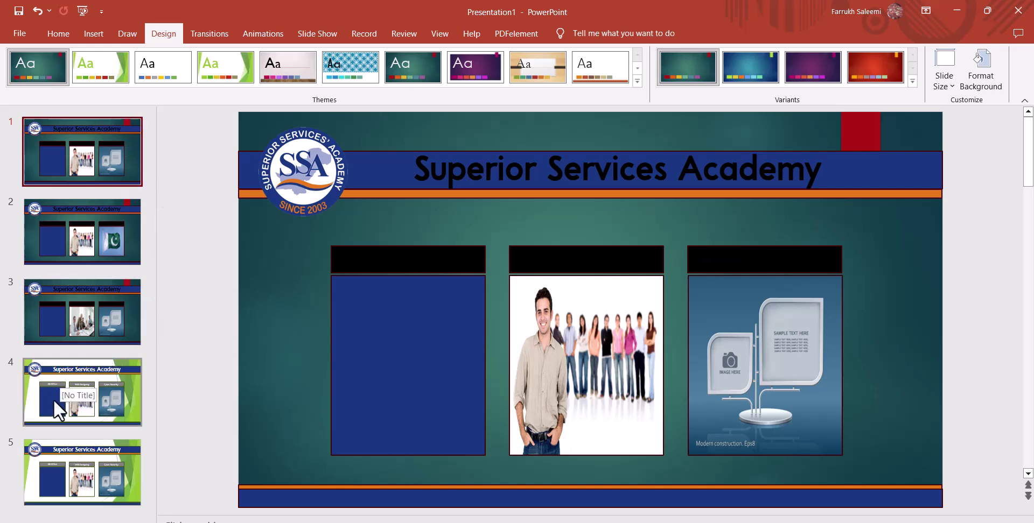
Add a section named 'web' starting at slide 4, after slide 3
right_click(54, 350)
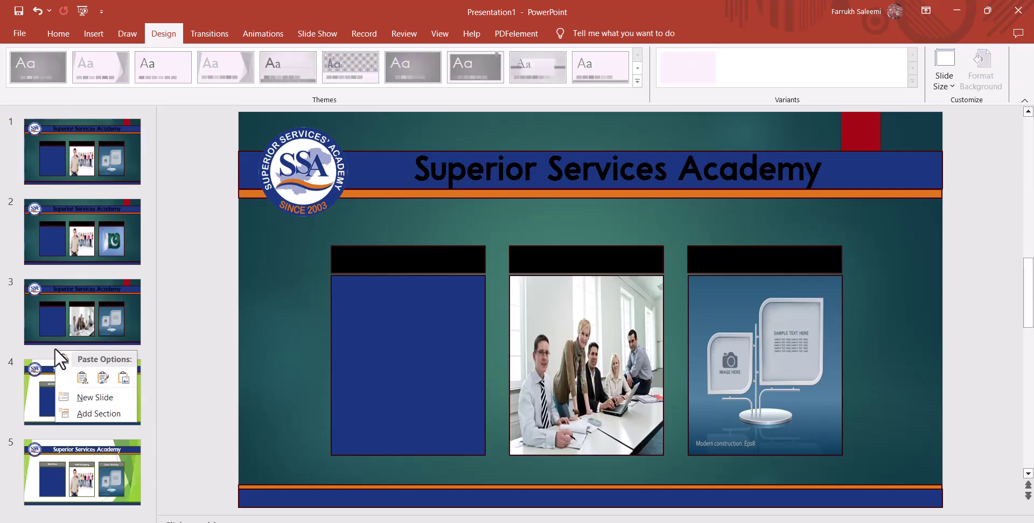
click(101, 416)
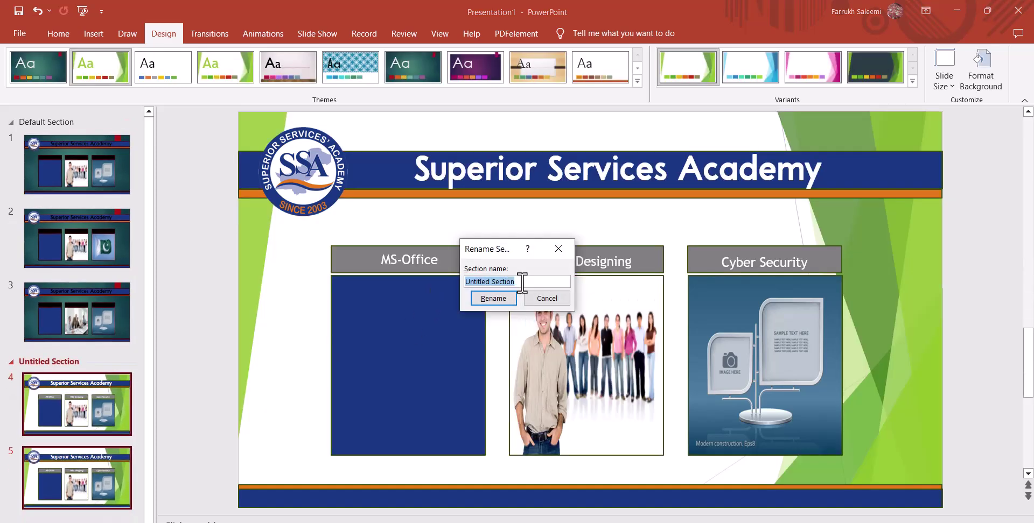
text(w)
text(eb)
click(493, 298)
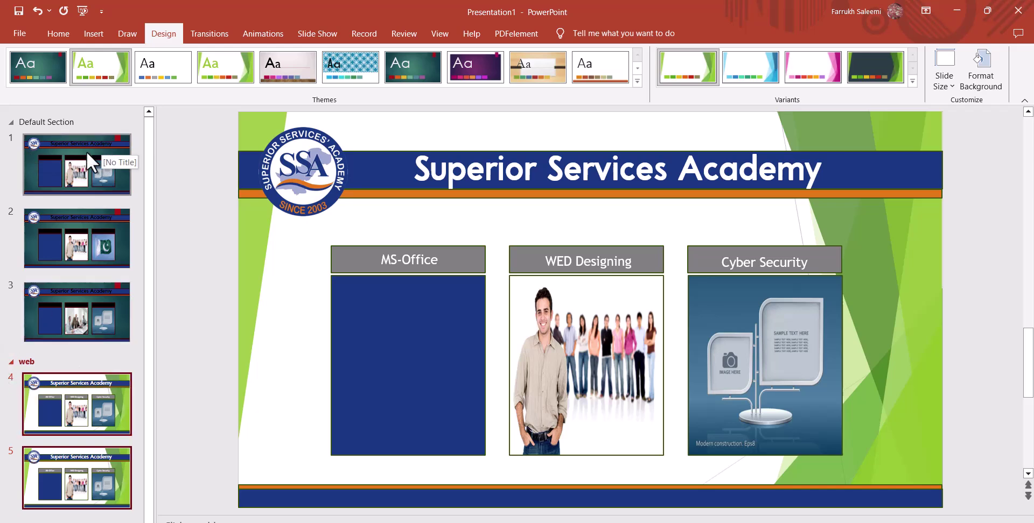
Collapse and re-expand the web section, then review slides 1–3
click(12, 362)
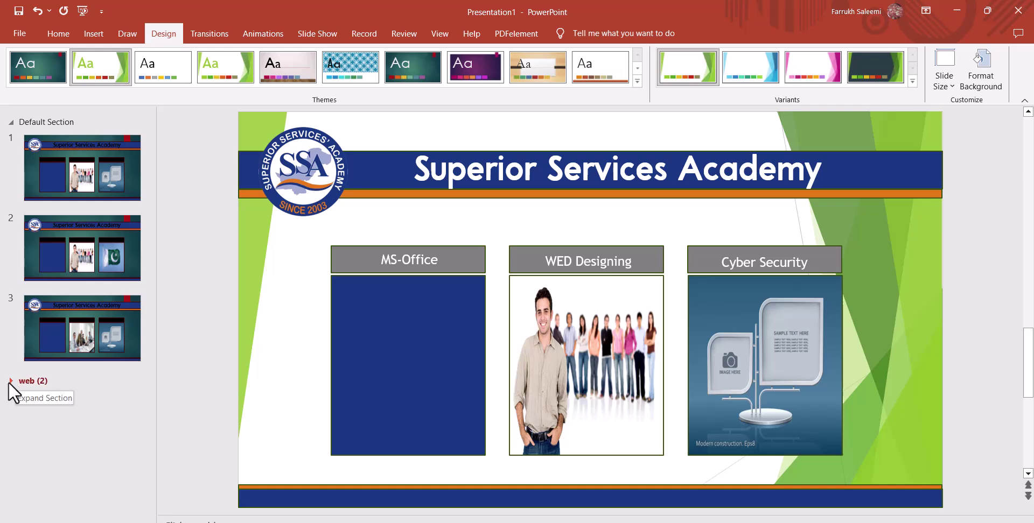
click(10, 381)
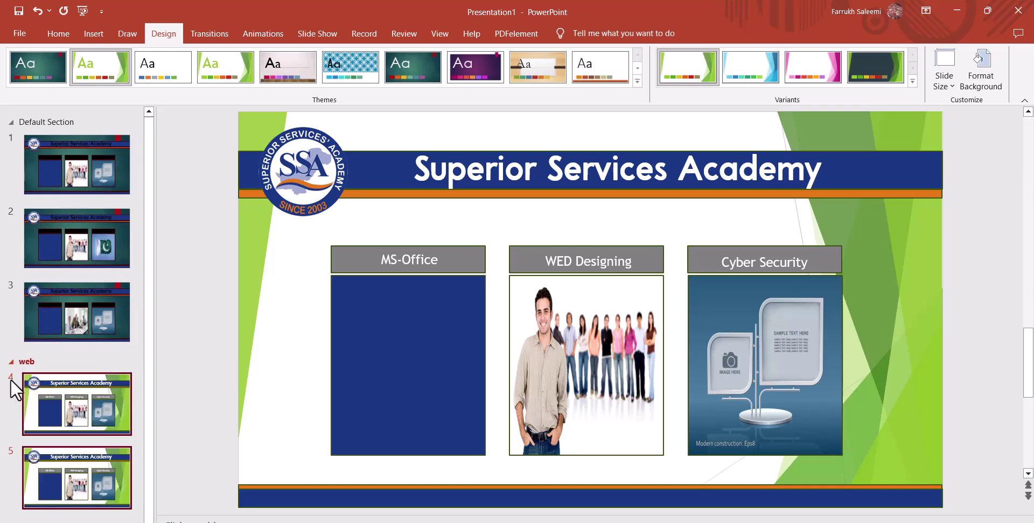
click(81, 182)
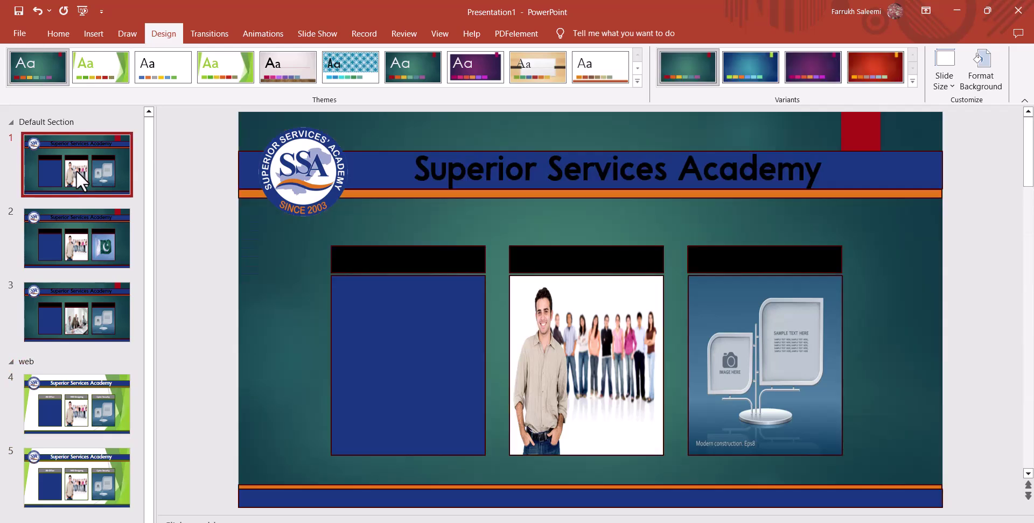
click(79, 236)
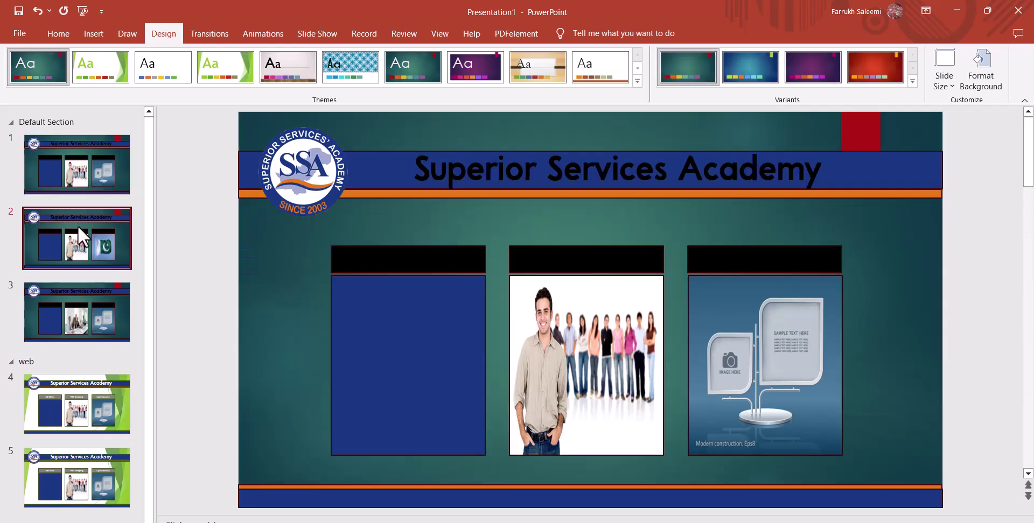
click(83, 298)
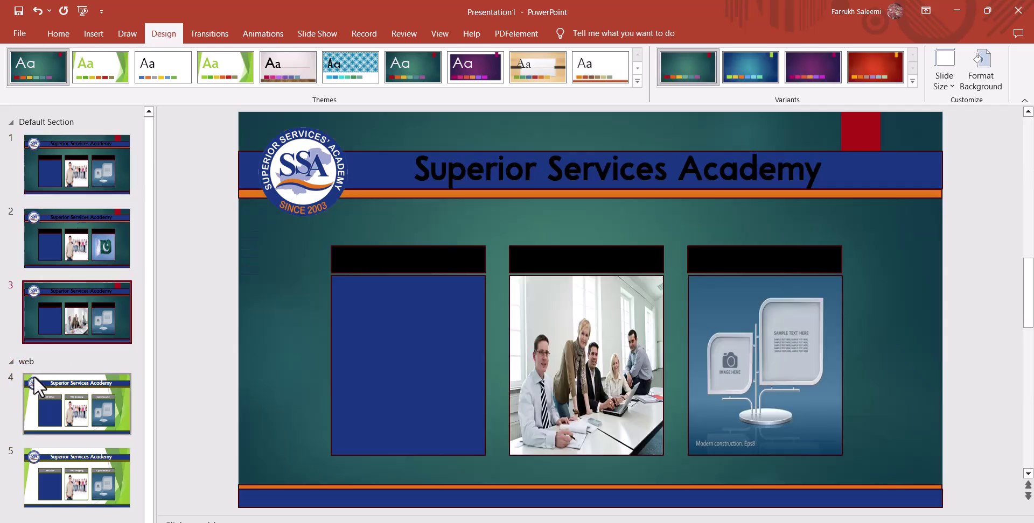
Collapse the web section again, expand it, and step through slides 4, 5, then 1–3
click(12, 364)
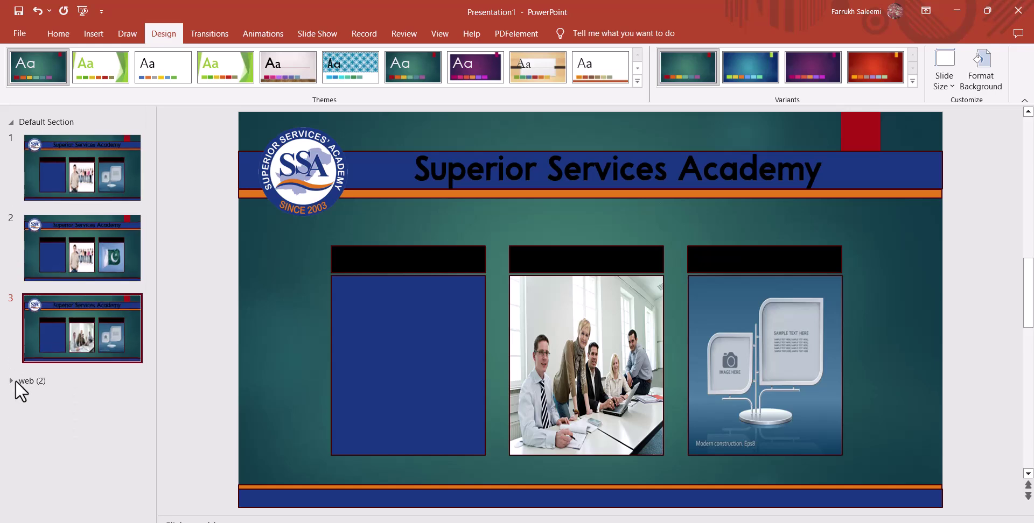
click(12, 381)
click(109, 413)
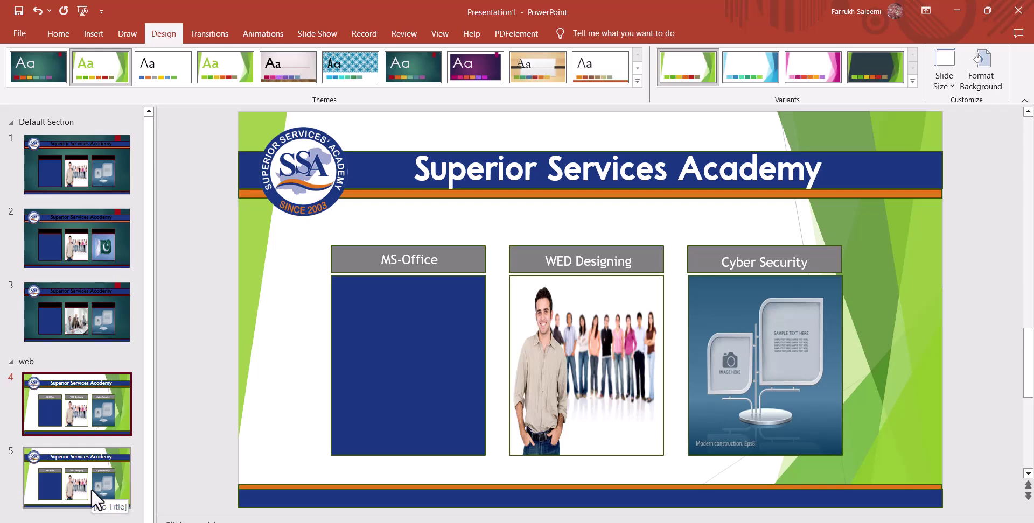
click(86, 485)
click(75, 419)
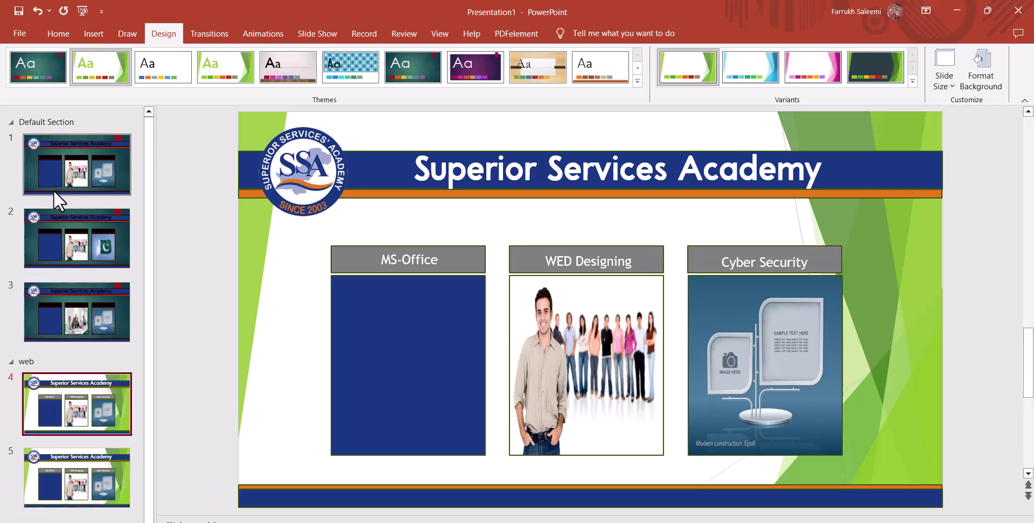
click(89, 177)
click(75, 243)
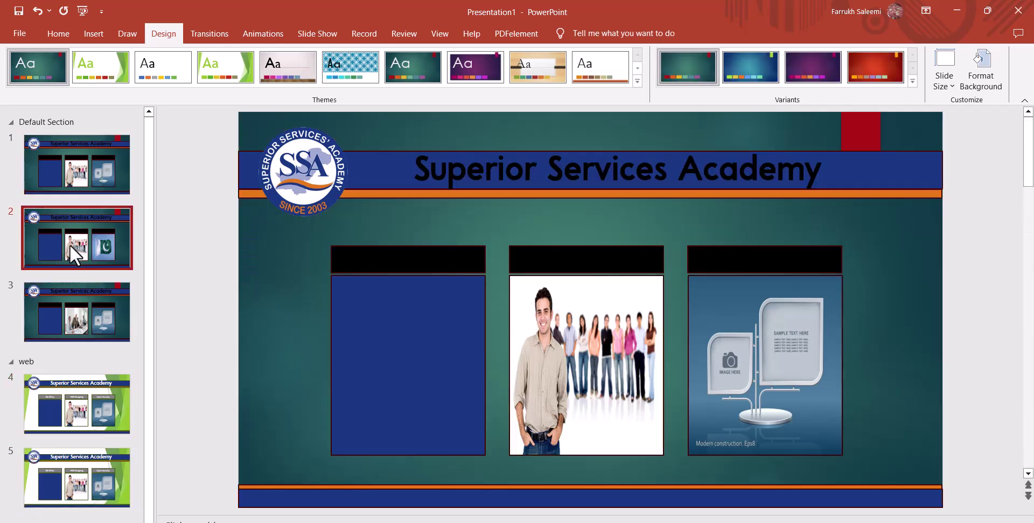
click(76, 314)
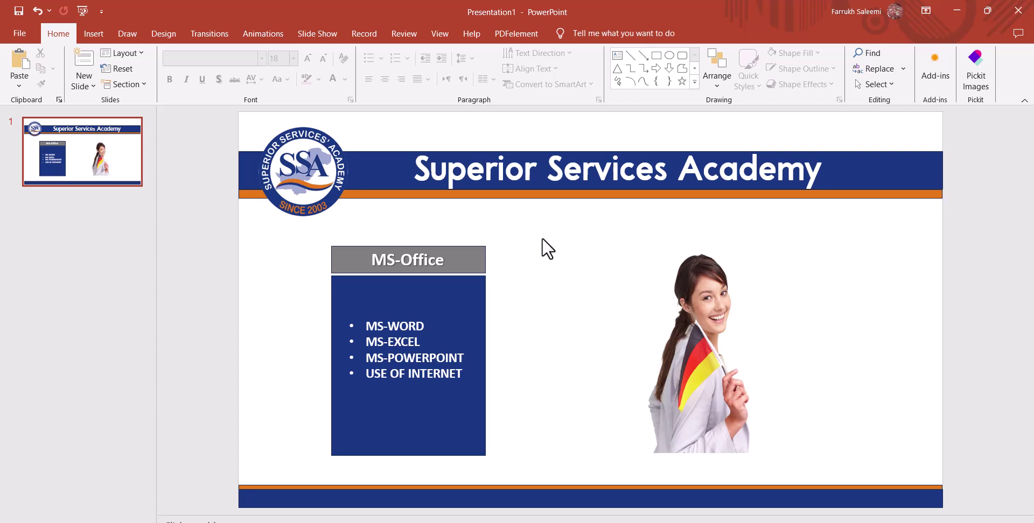
key(F5)
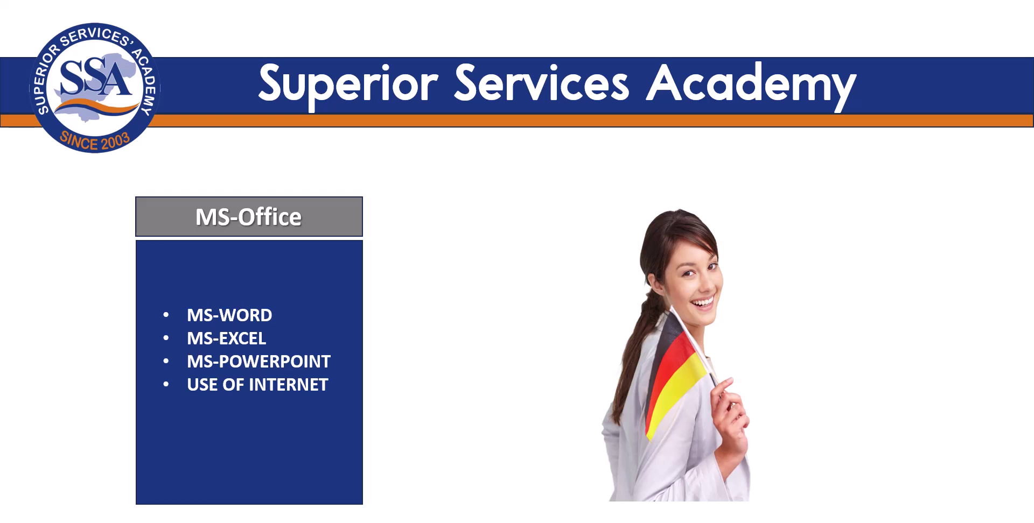
key(Escape)
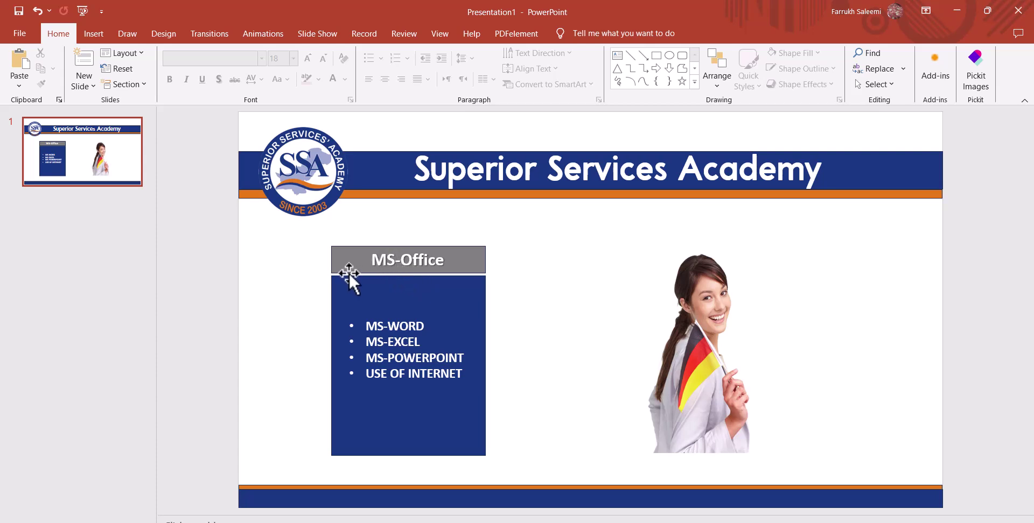
Apply Appear to the MS-Office heading, then the bullet list, then the woman's picture
click(398, 273)
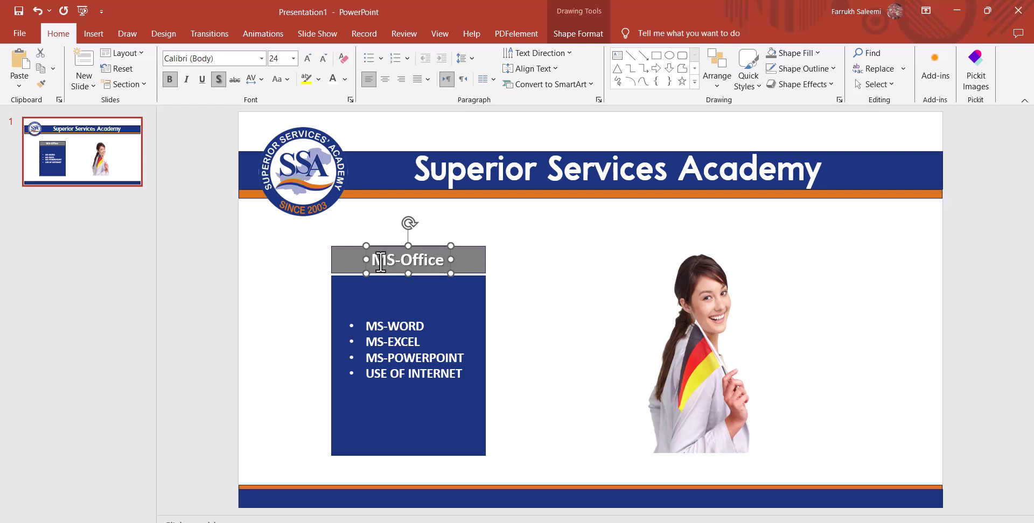
click(261, 37)
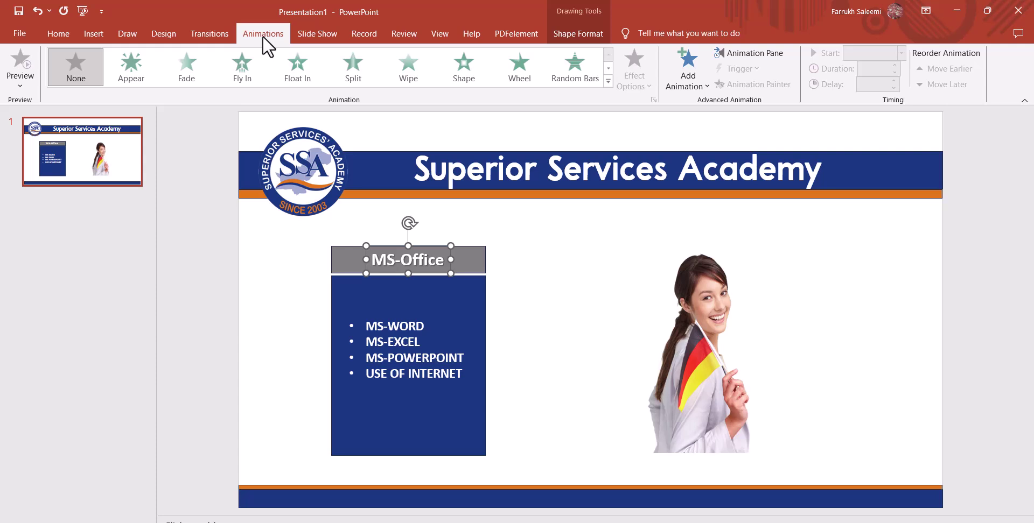
click(607, 81)
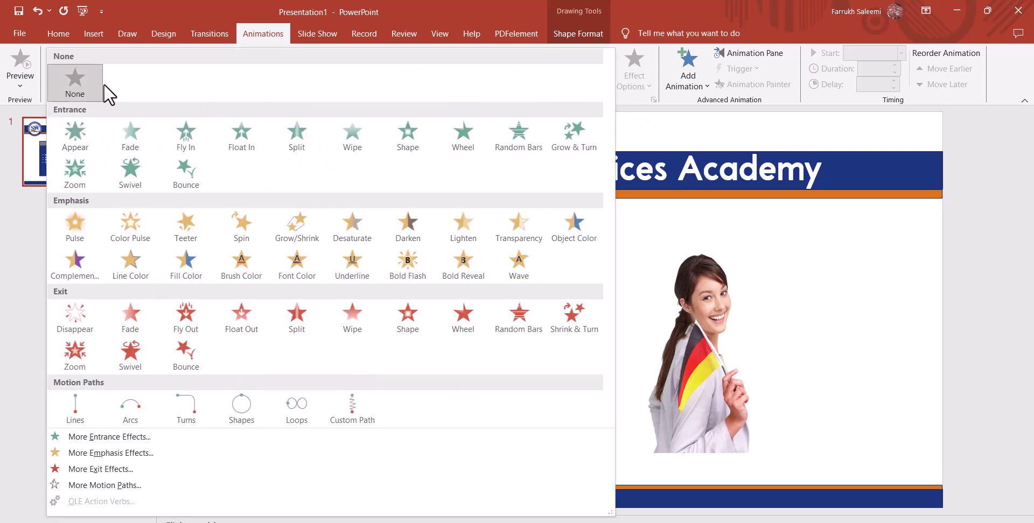
click(66, 136)
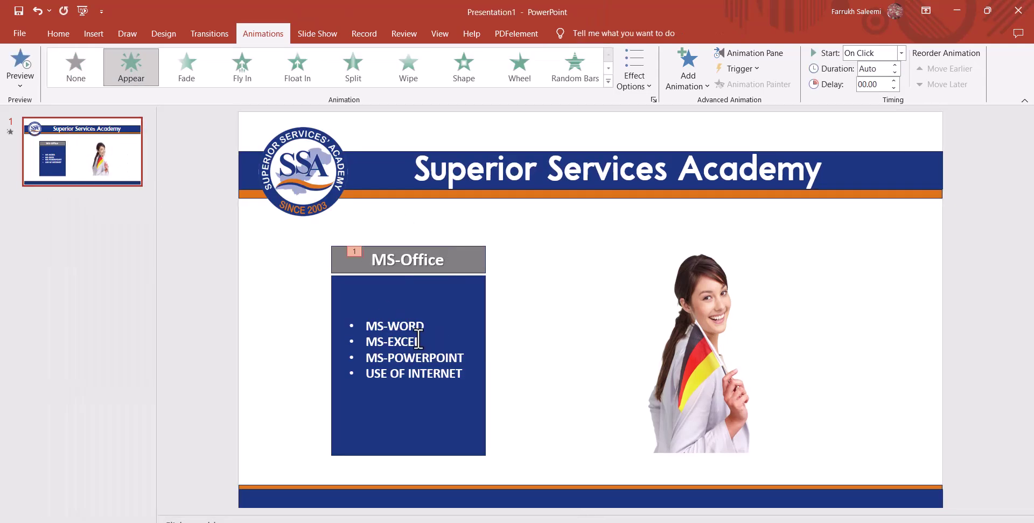
click(398, 334)
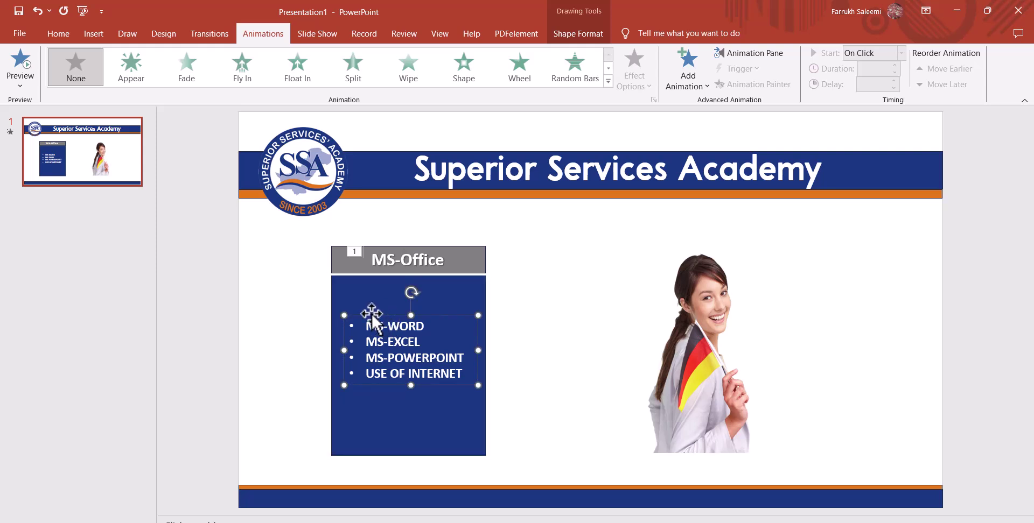
click(126, 68)
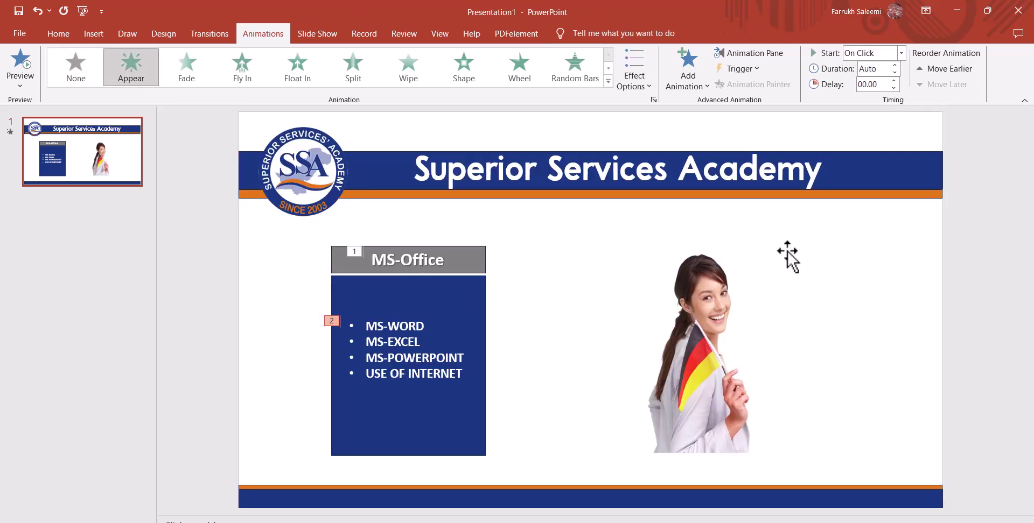
click(700, 318)
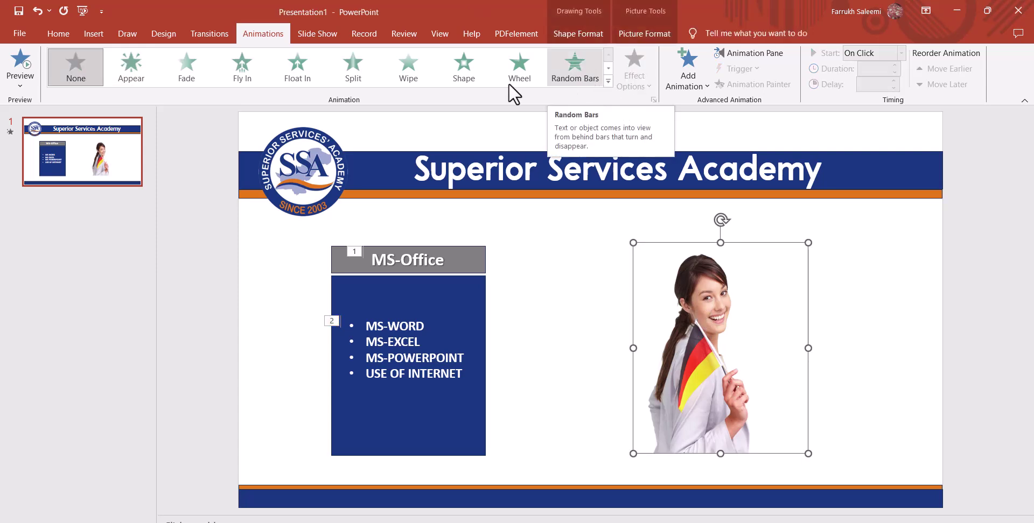
click(137, 76)
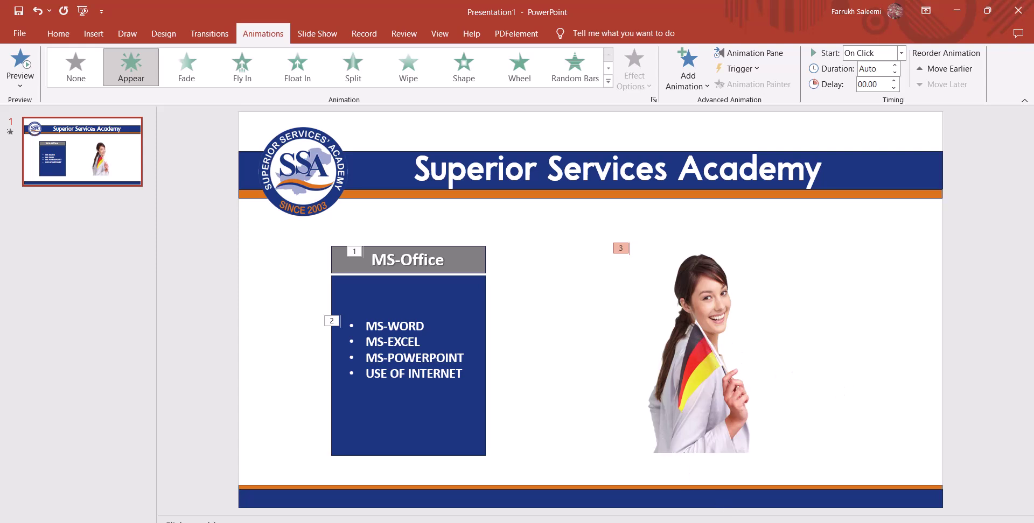
key(F5)
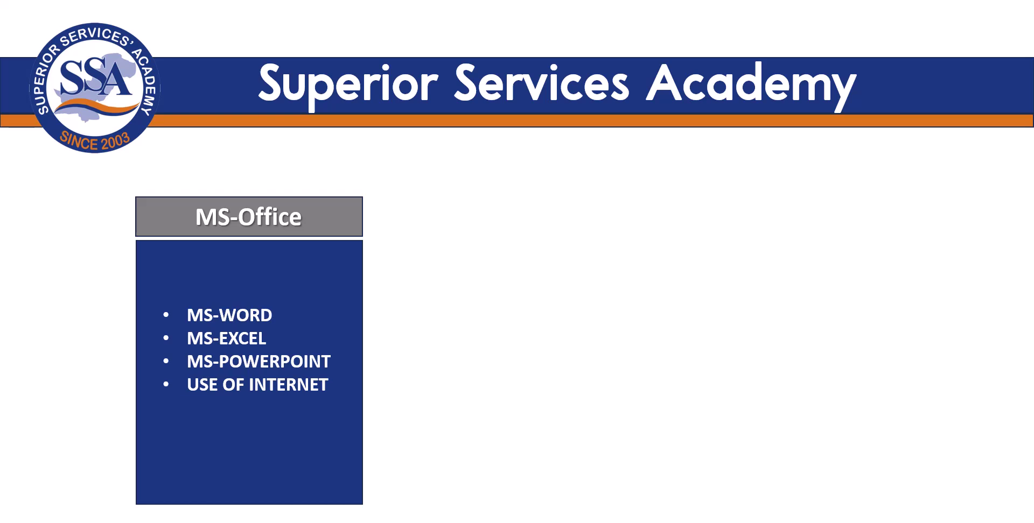
click(545, 387)
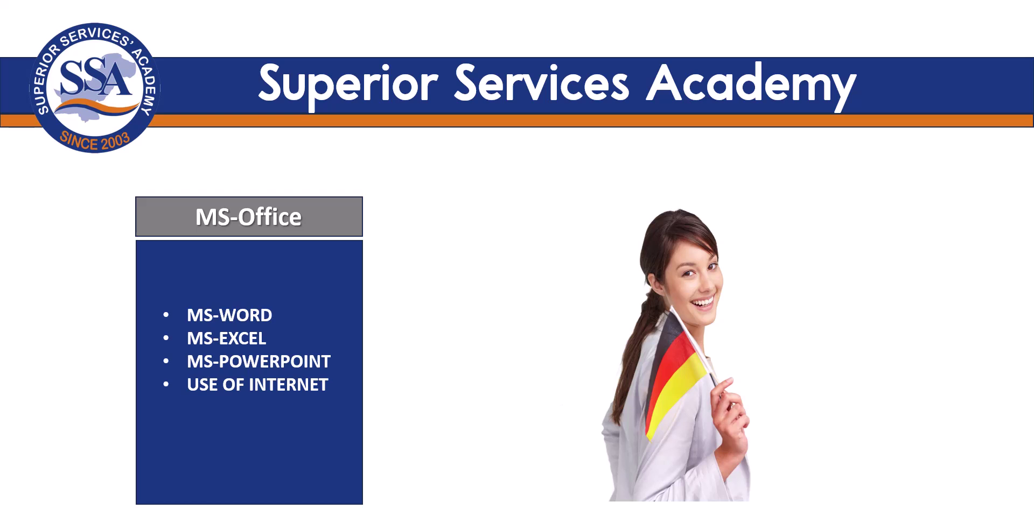
key(Escape)
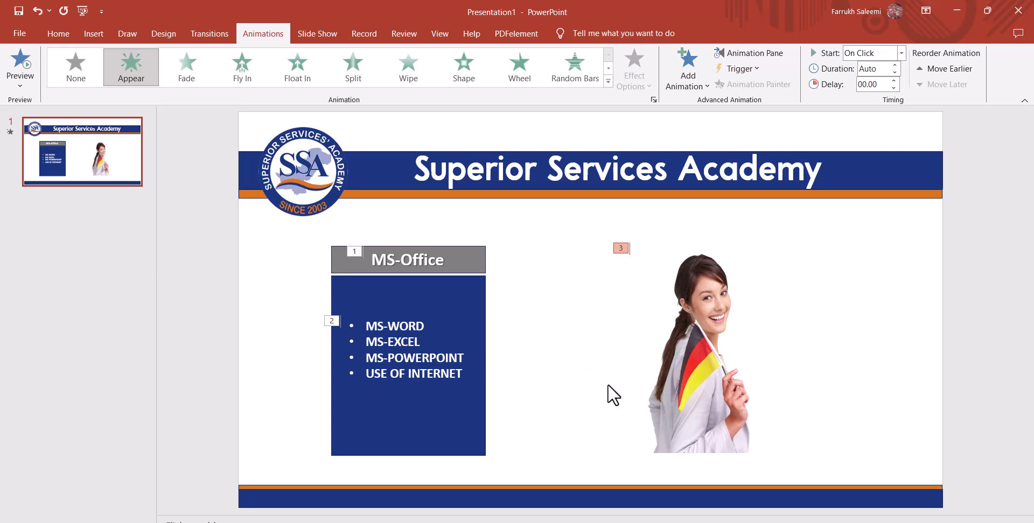
Delete the Appear animations from the picture, bullet list and MS-Office heading
click(607, 79)
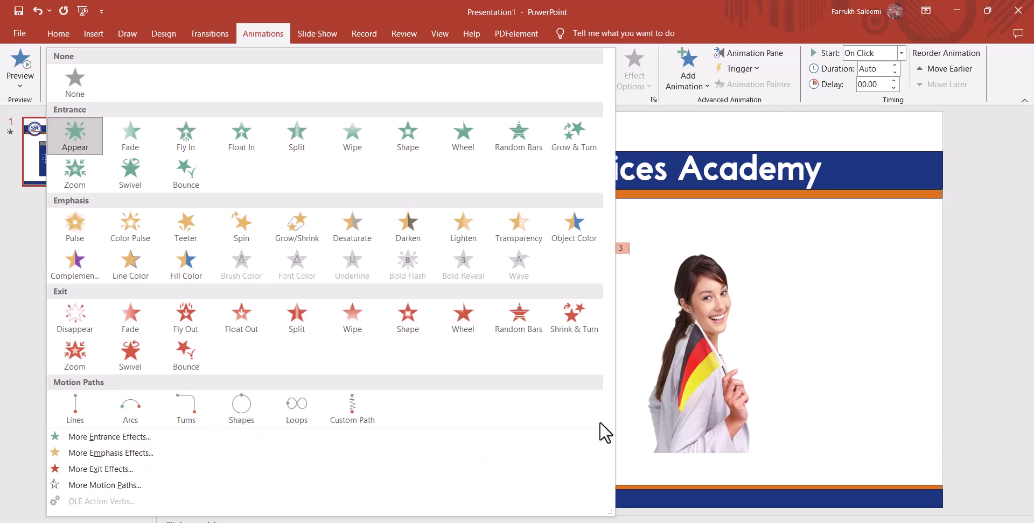
click(627, 386)
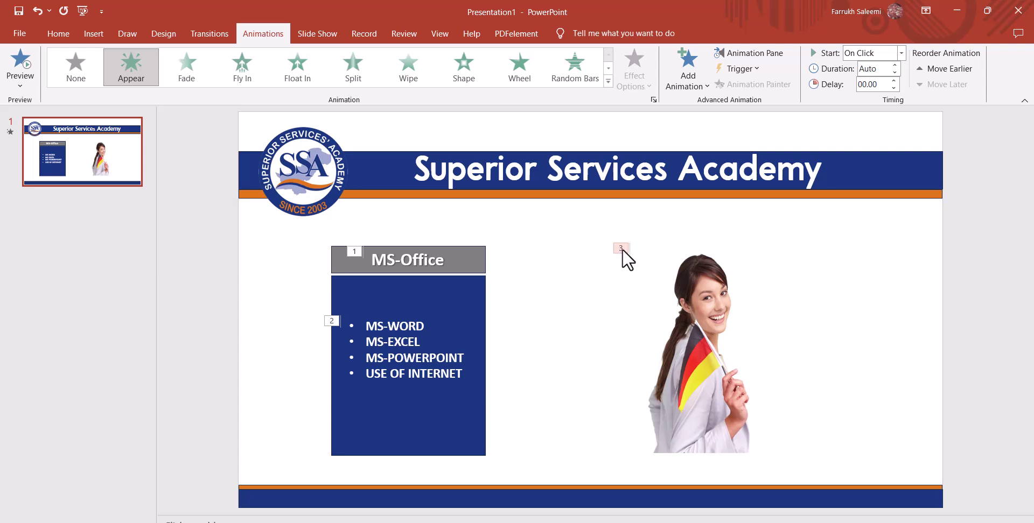
key(Delete)
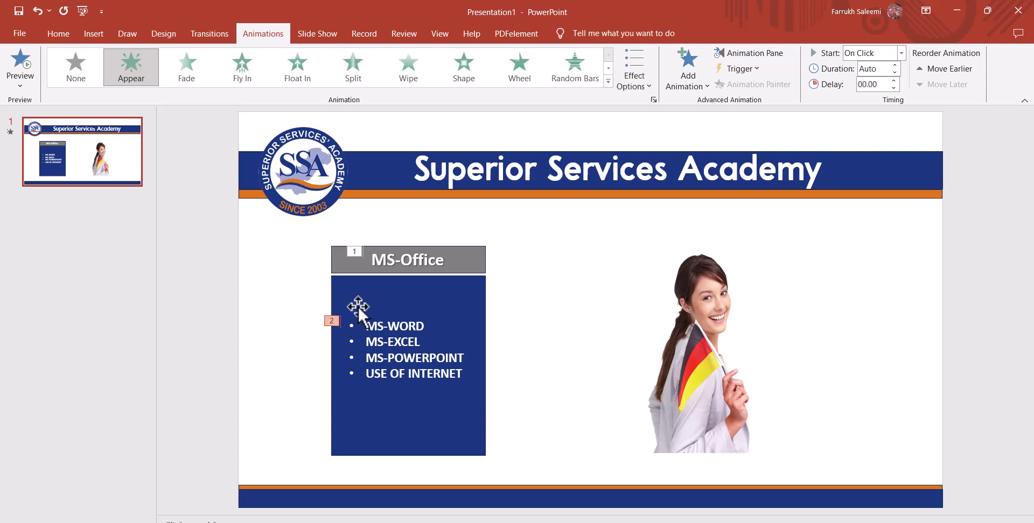
key(Delete)
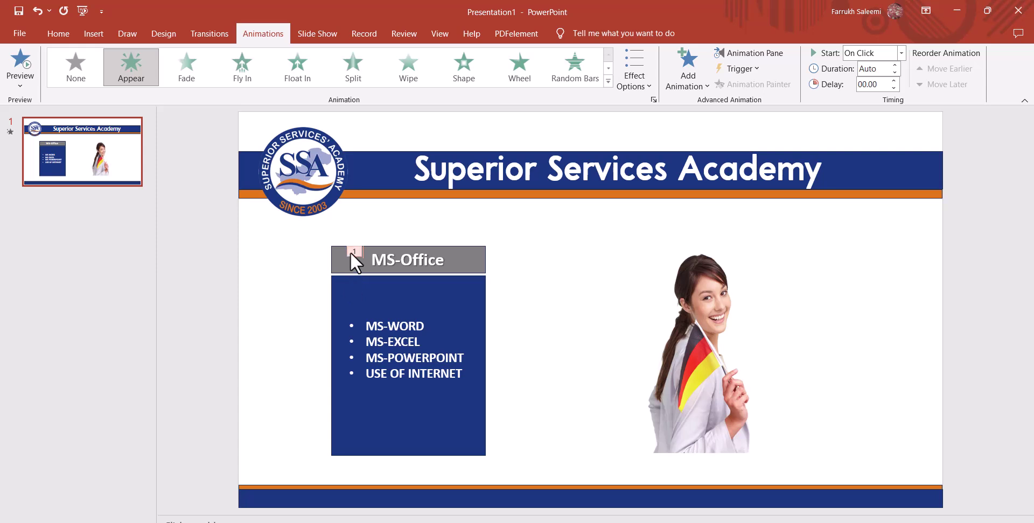
key(Delete)
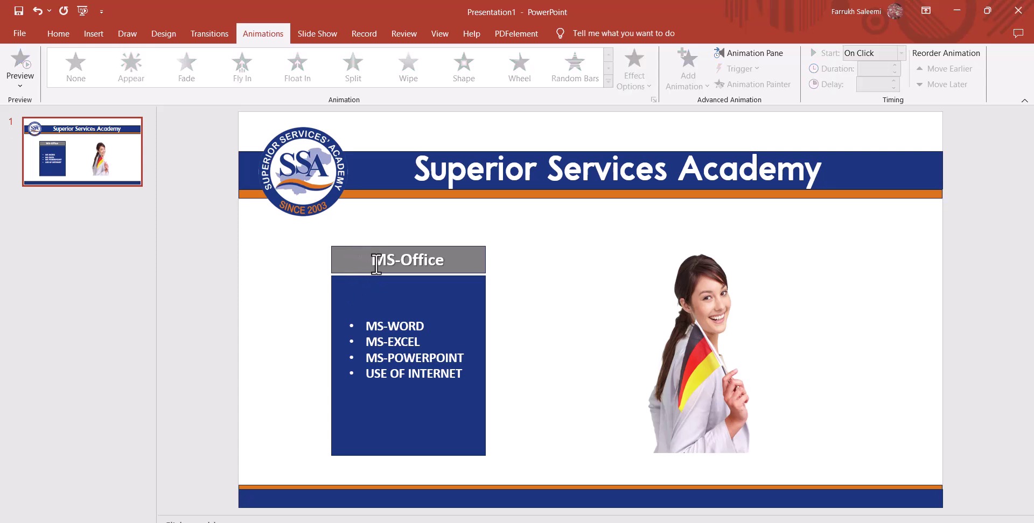
Give the woman's picture a Pulse emphasis
click(700, 350)
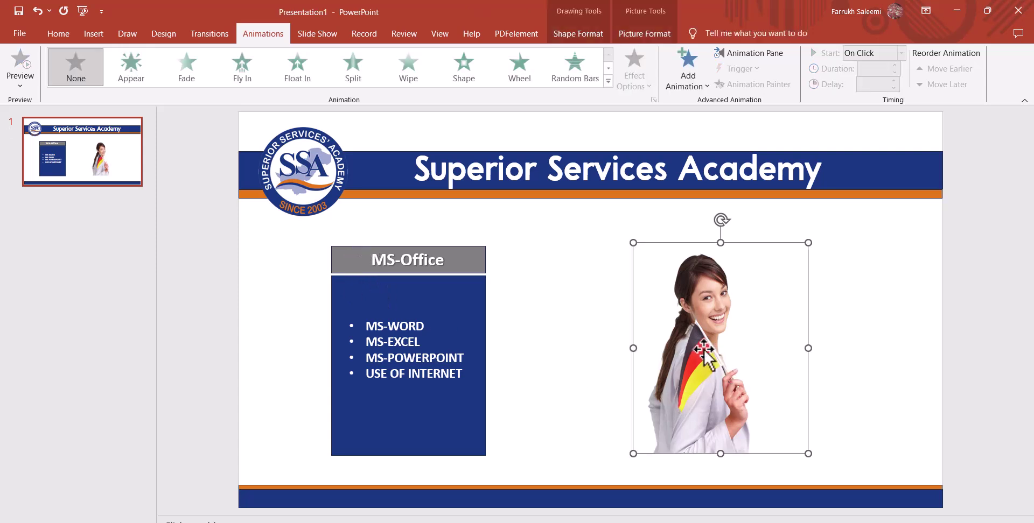
click(608, 81)
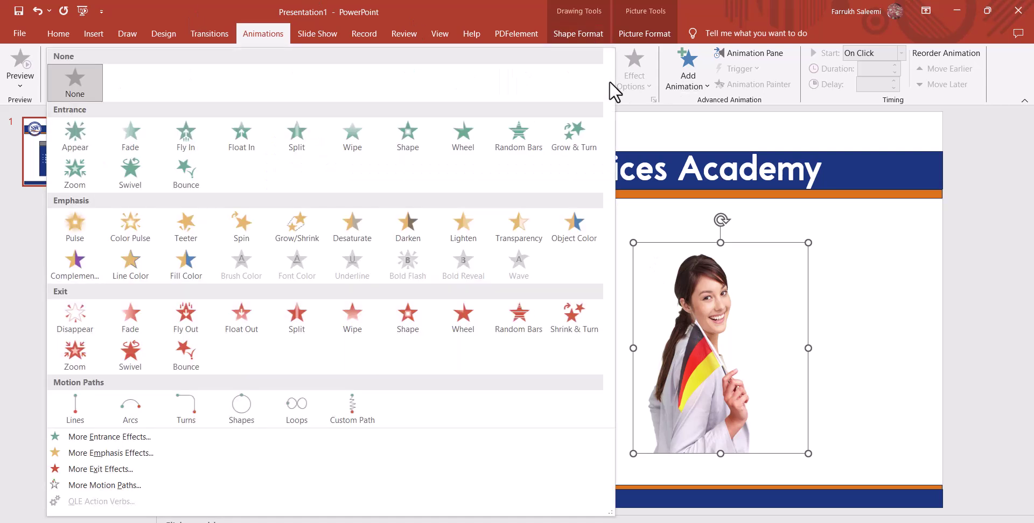
click(69, 234)
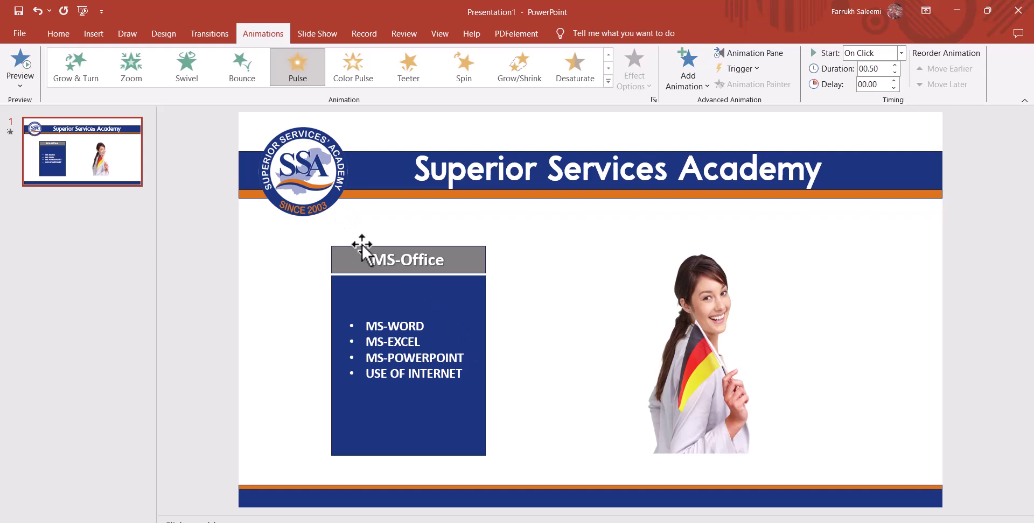
Make the MS-Office heading exit with Shrink & Turn, replacing a trial Fill Color emphasis
click(379, 270)
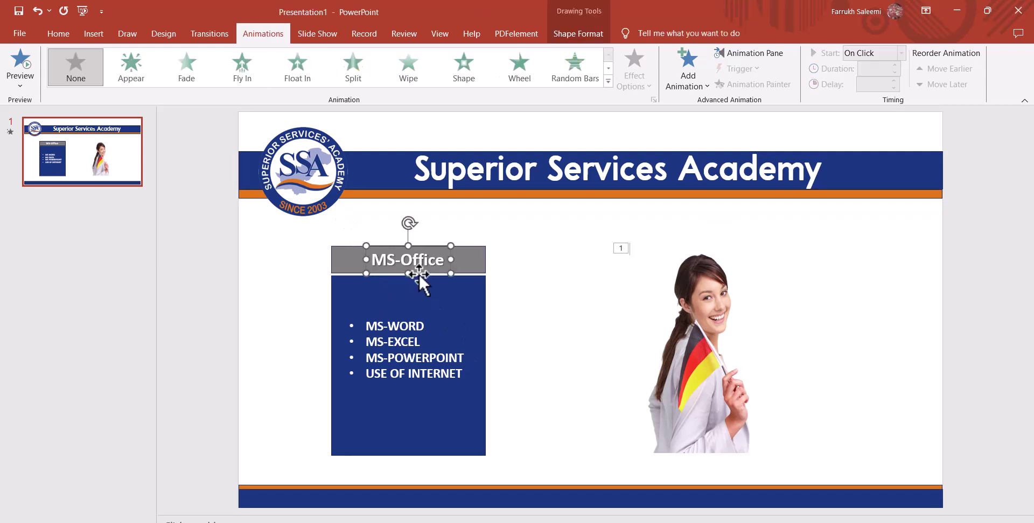
click(608, 81)
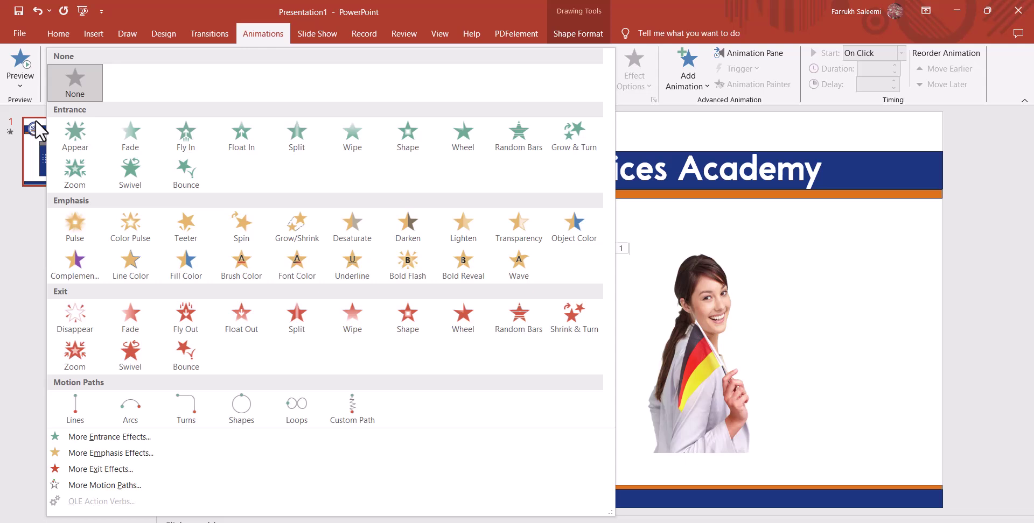
click(196, 274)
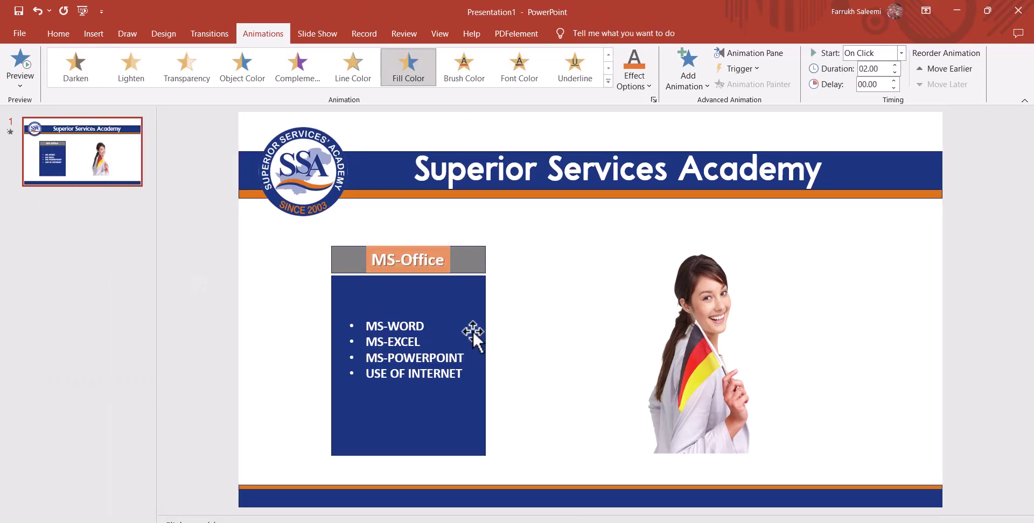
click(607, 81)
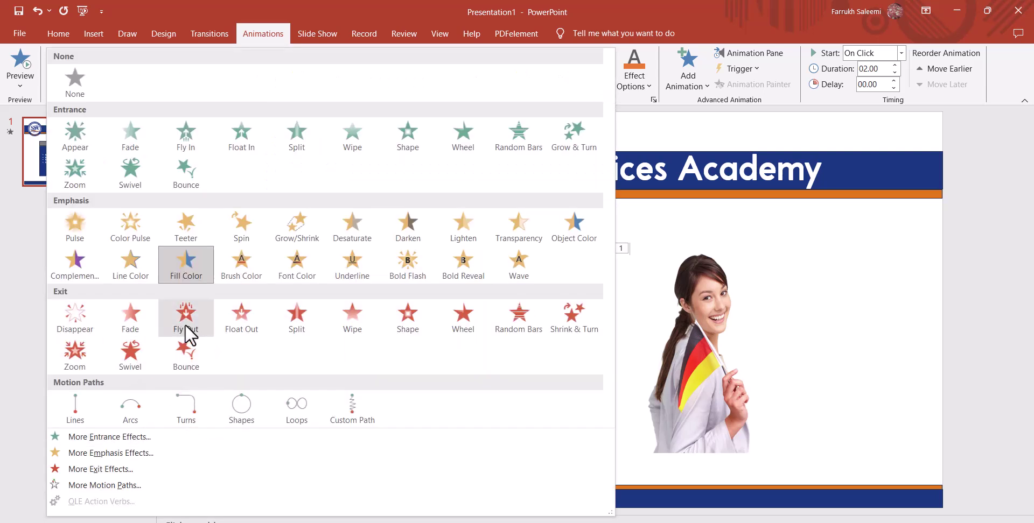
click(575, 322)
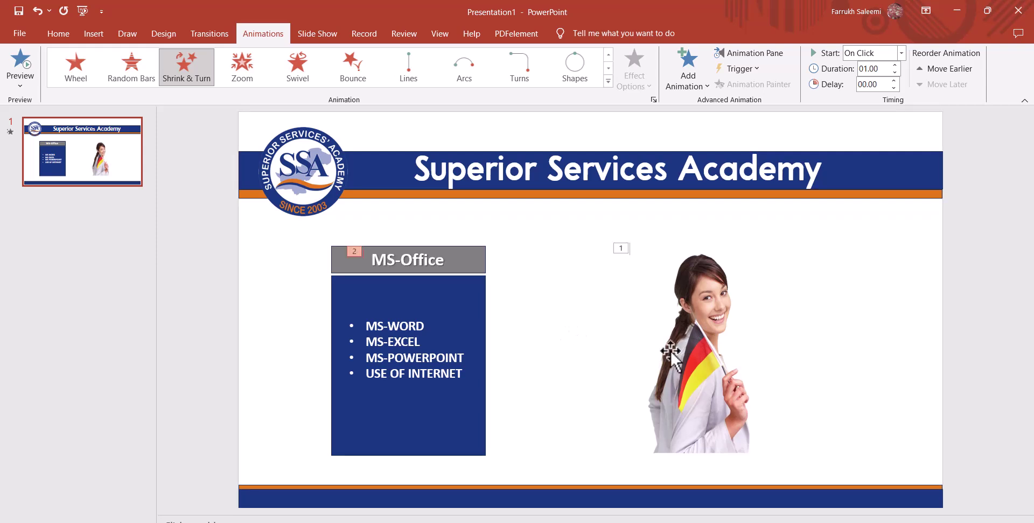
Try a Desaturate emphasis on the picture, then restore its Pulse emphasis
click(755, 334)
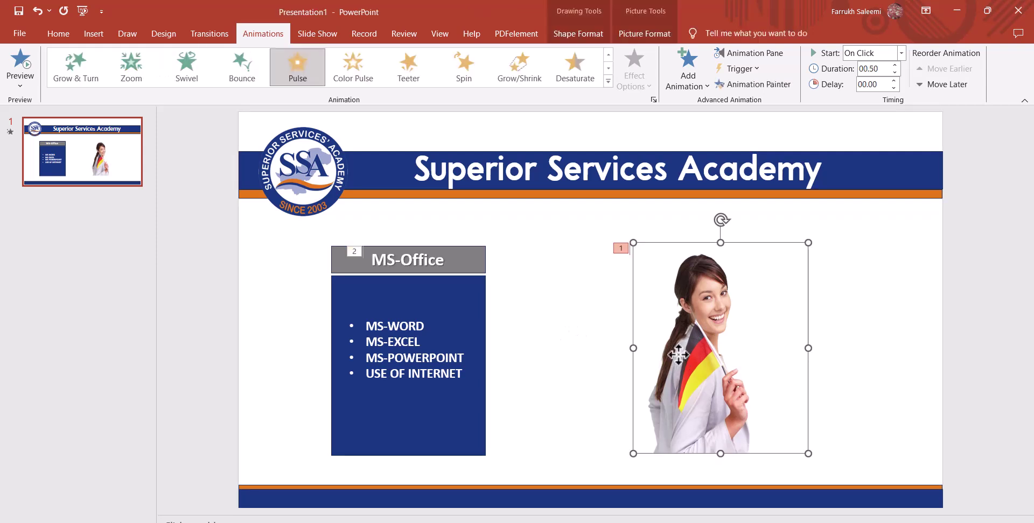
click(565, 77)
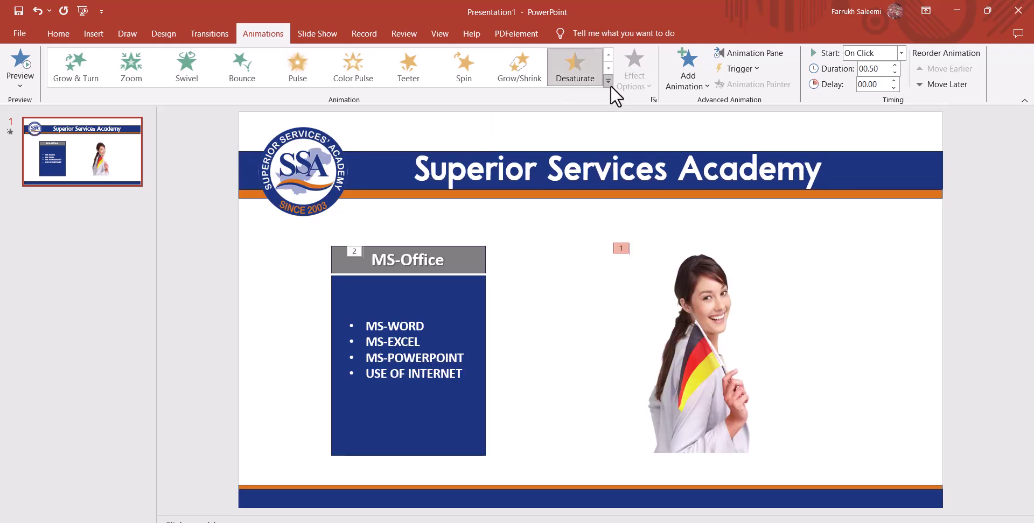
click(301, 68)
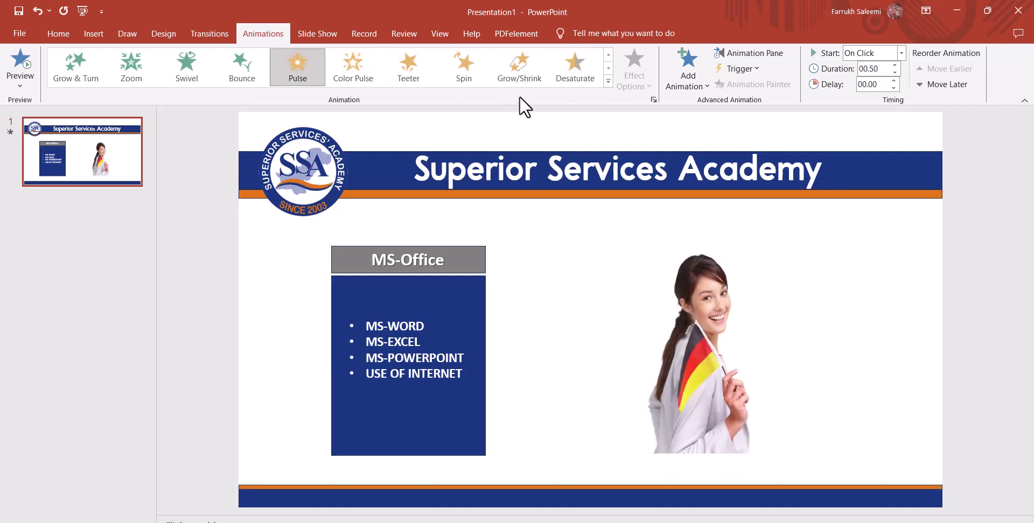
click(609, 82)
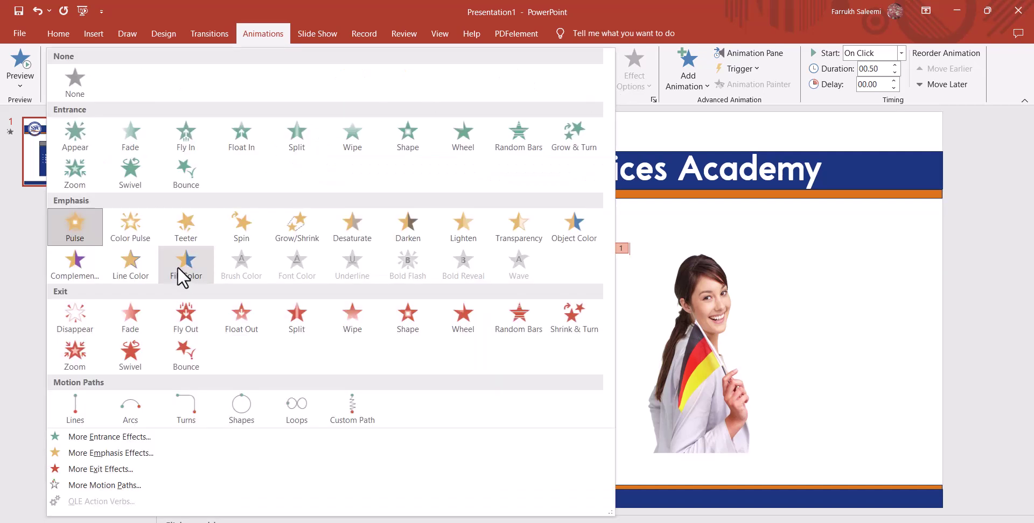
Change the woman's picture animation to a Split exit
click(308, 327)
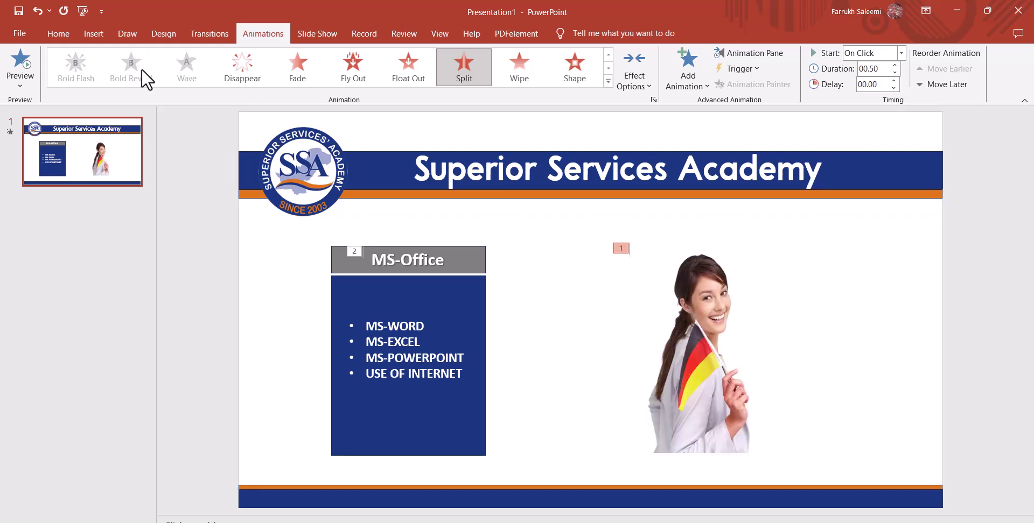
click(610, 81)
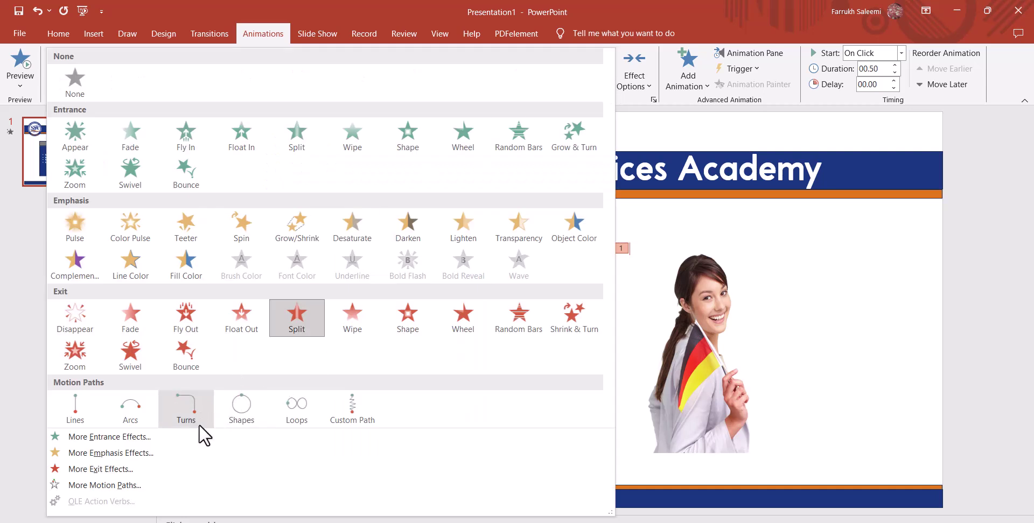
click(625, 281)
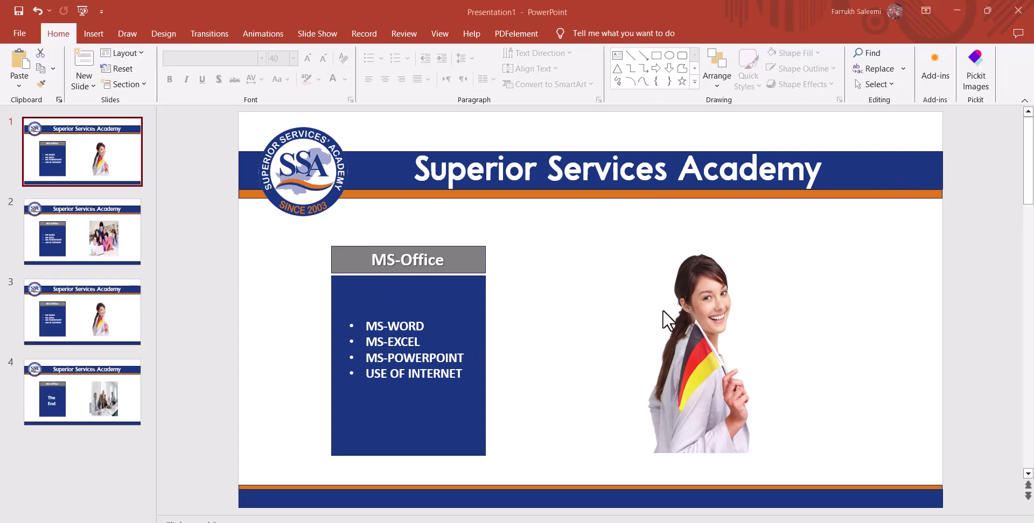
Flip the woman's picture horizontally and drag it toward slide 1's right edge
click(689, 345)
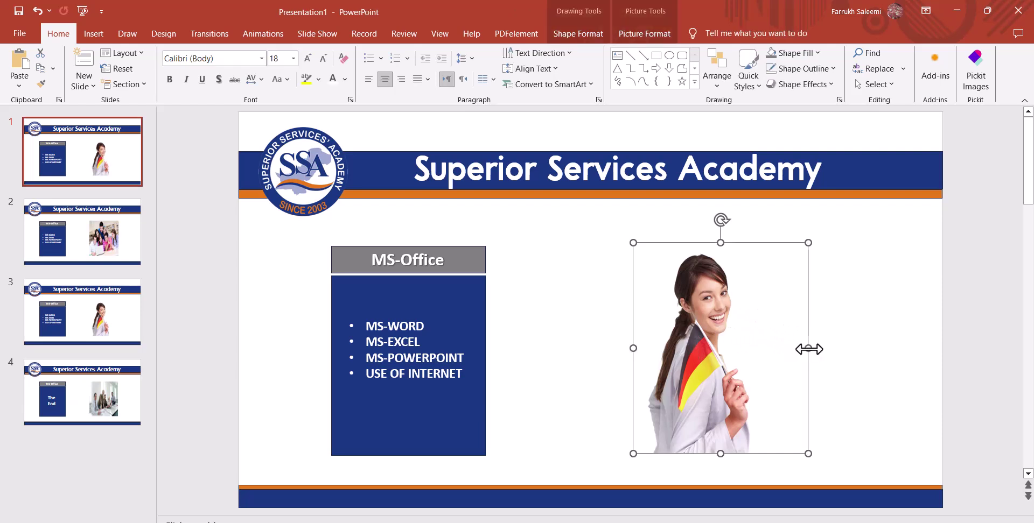
drag(808, 348, 436, 348)
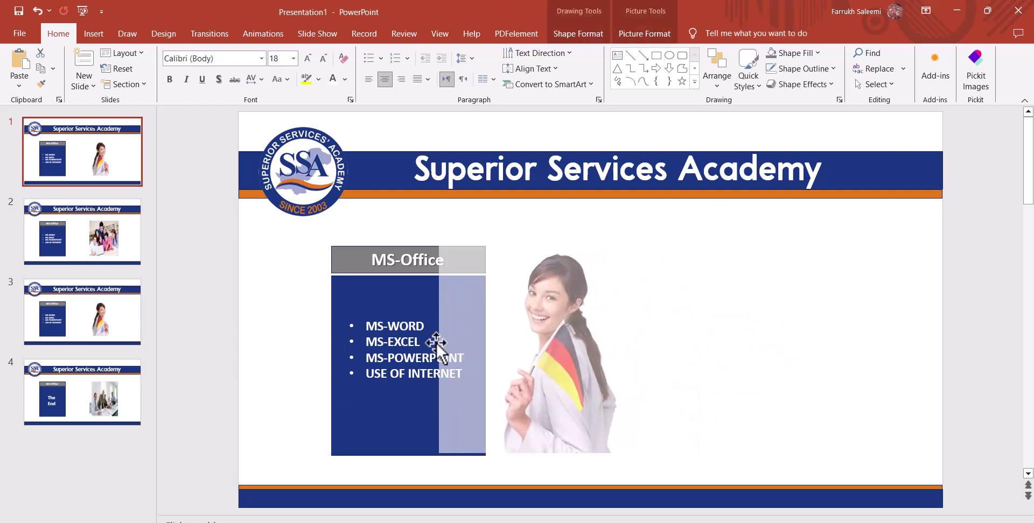
mouse_move(550, 370)
mouse_down()
mouse_move(764, 362)
mouse_move(755, 352)
mouse_up()
click(634, 345)
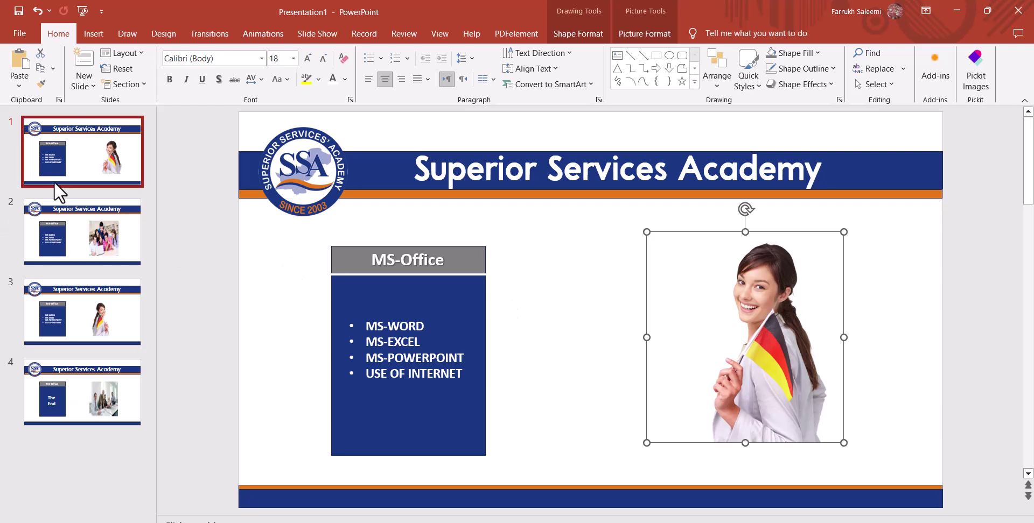
click(68, 137)
click(77, 247)
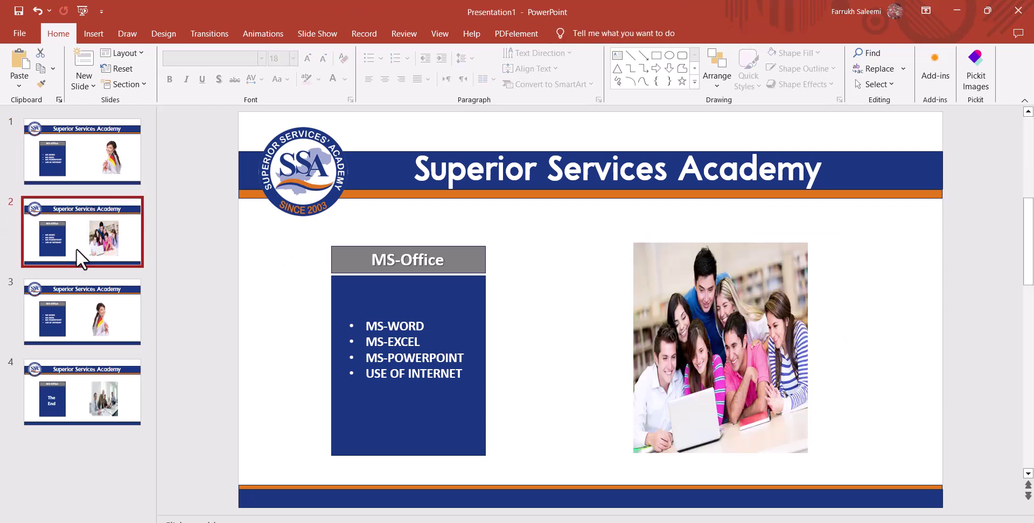
click(50, 161)
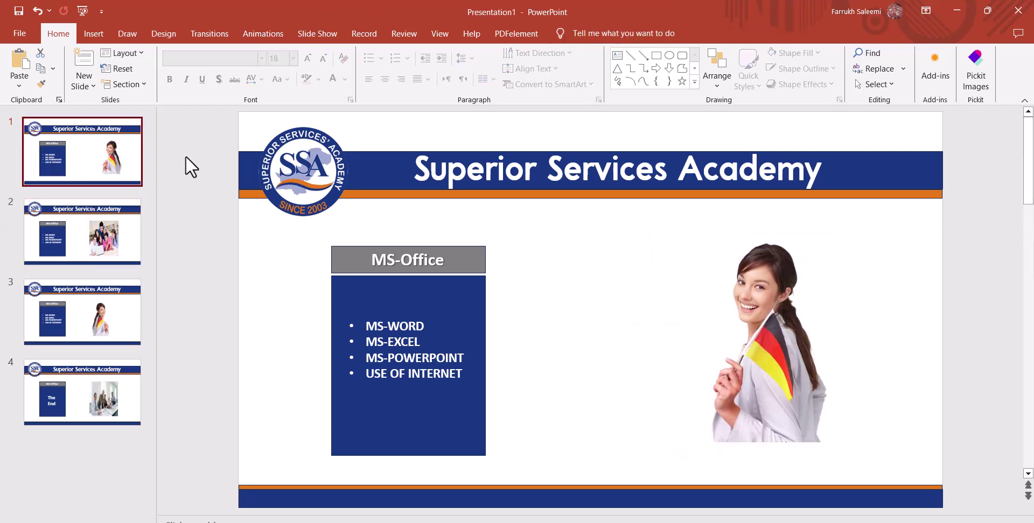
Apply the Curtains transition to slide 1 and Random Bars to slide 2
click(212, 34)
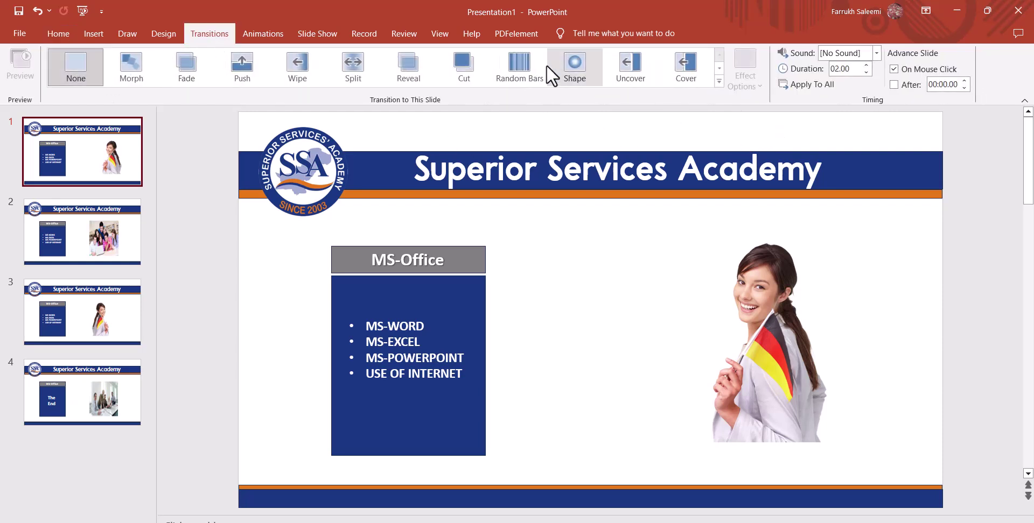
click(719, 81)
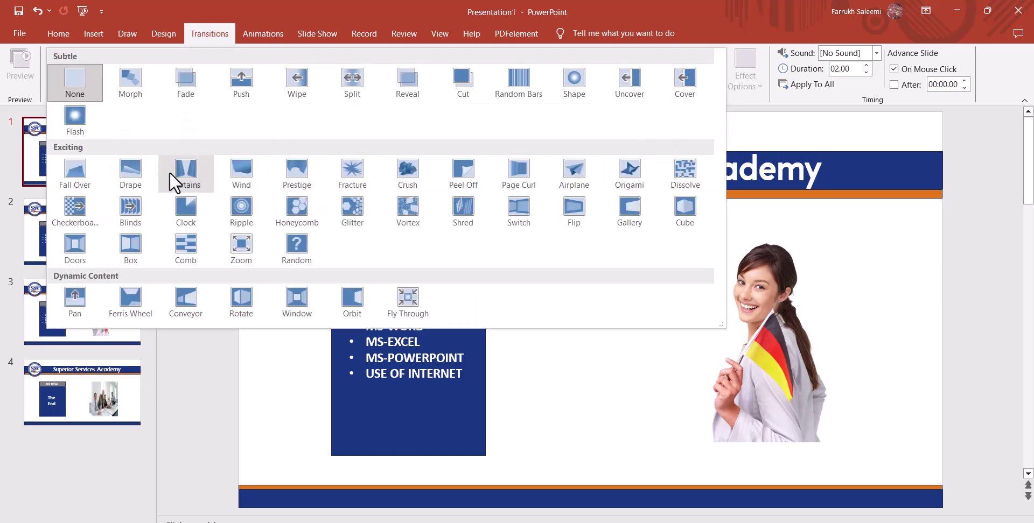
click(196, 169)
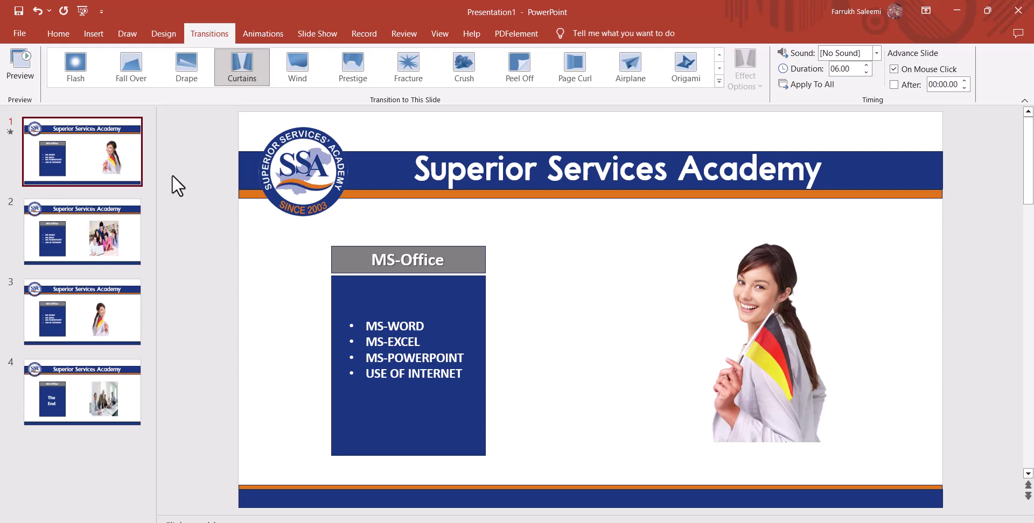
click(46, 227)
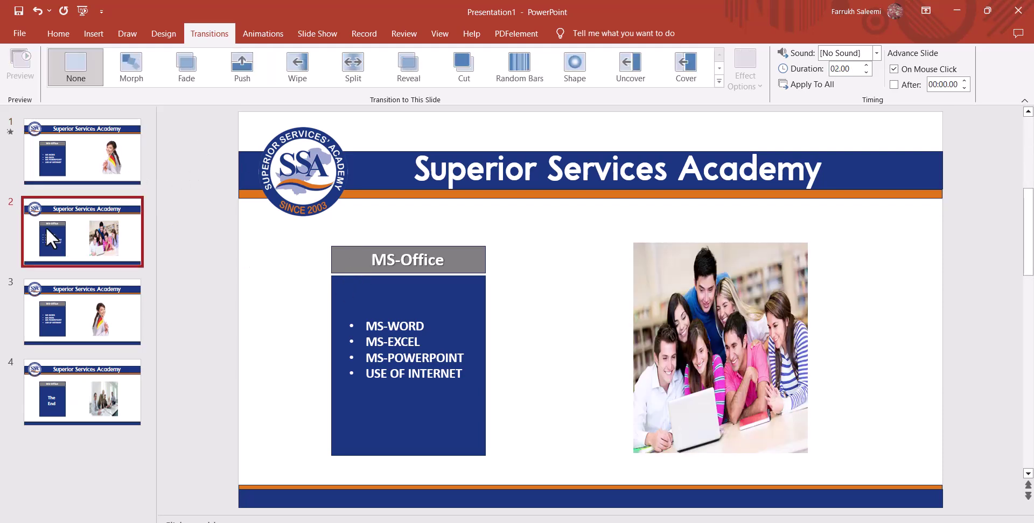
click(521, 69)
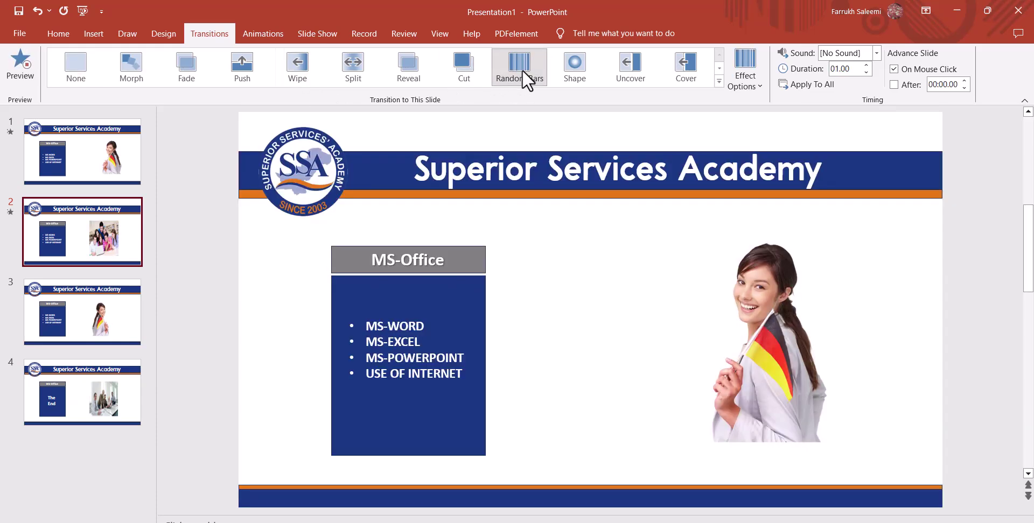
Apply the Fracture transition to slide 3 and Comb to slide 4
click(63, 308)
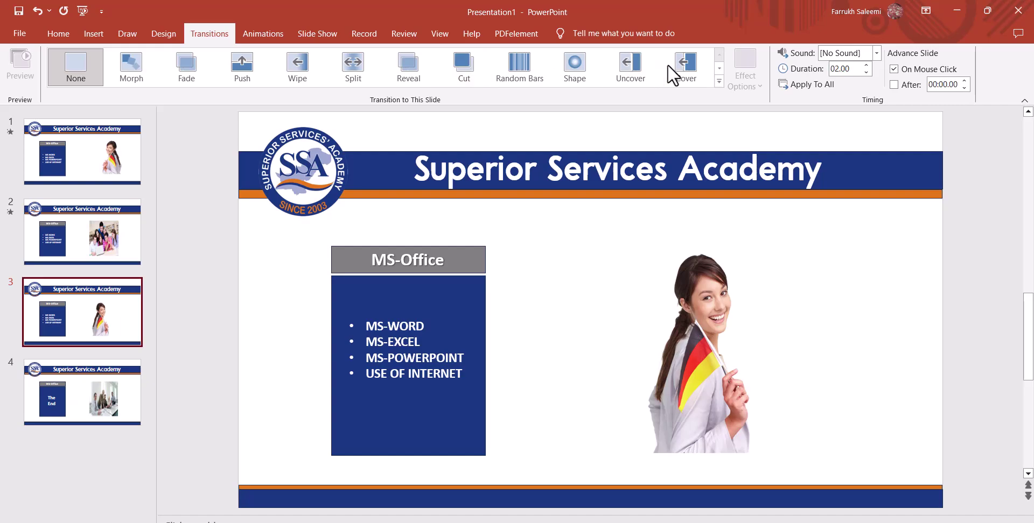
click(716, 82)
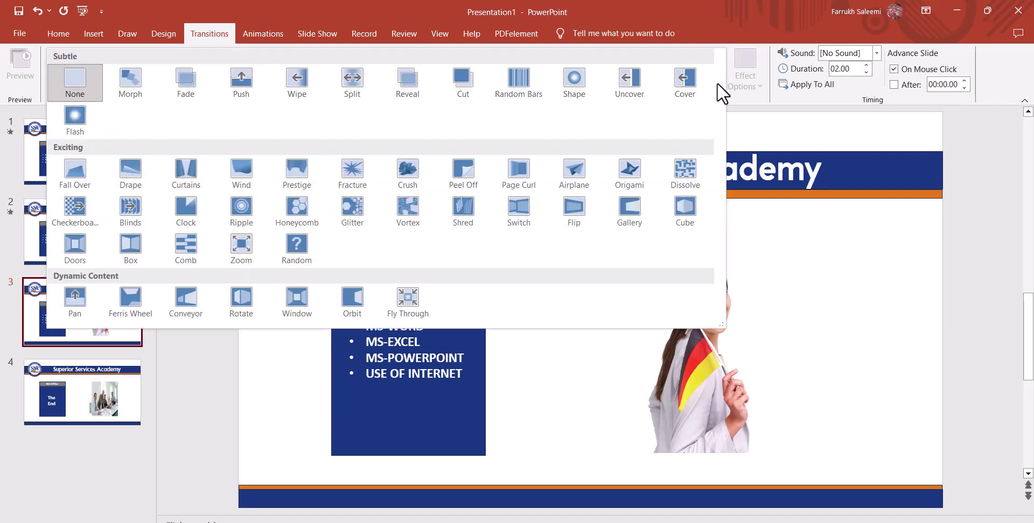
click(361, 172)
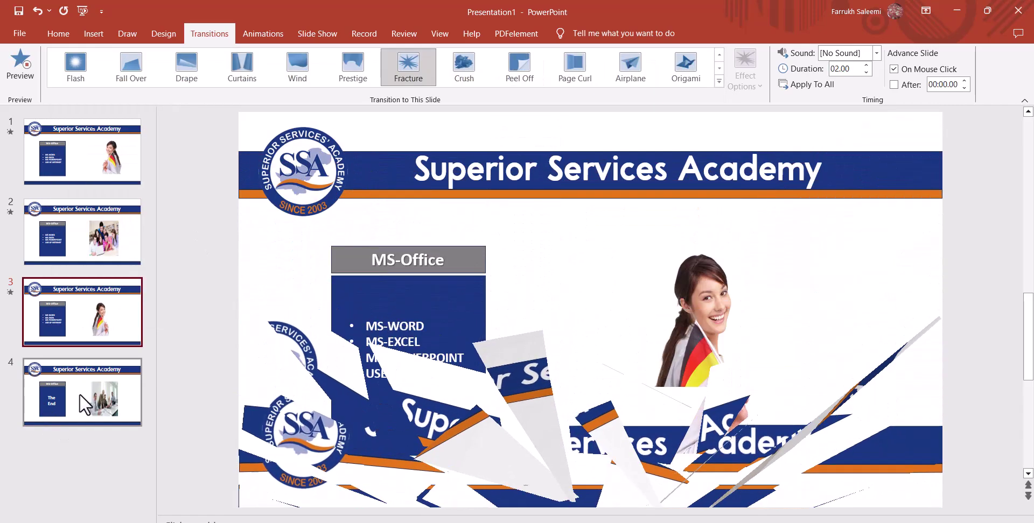
click(76, 395)
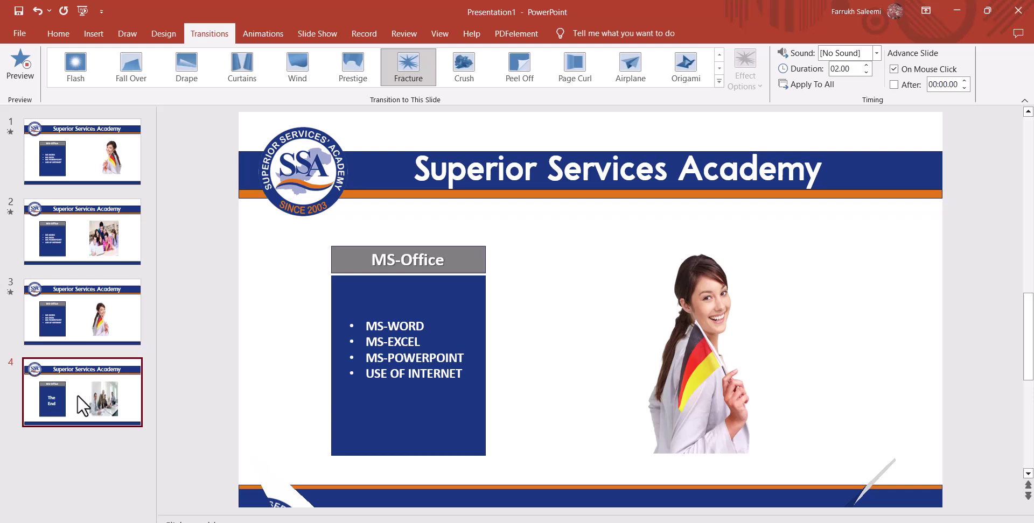
click(719, 81)
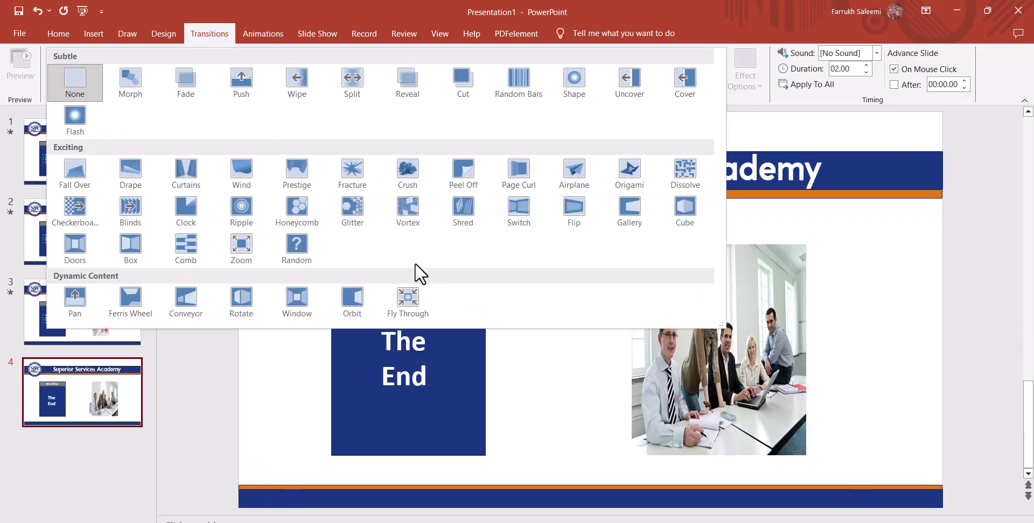
click(186, 246)
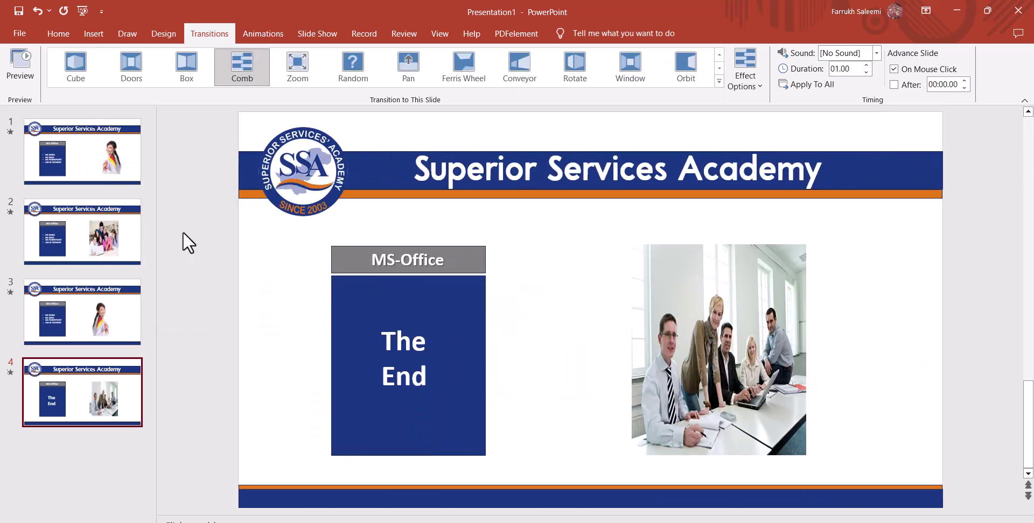
click(67, 153)
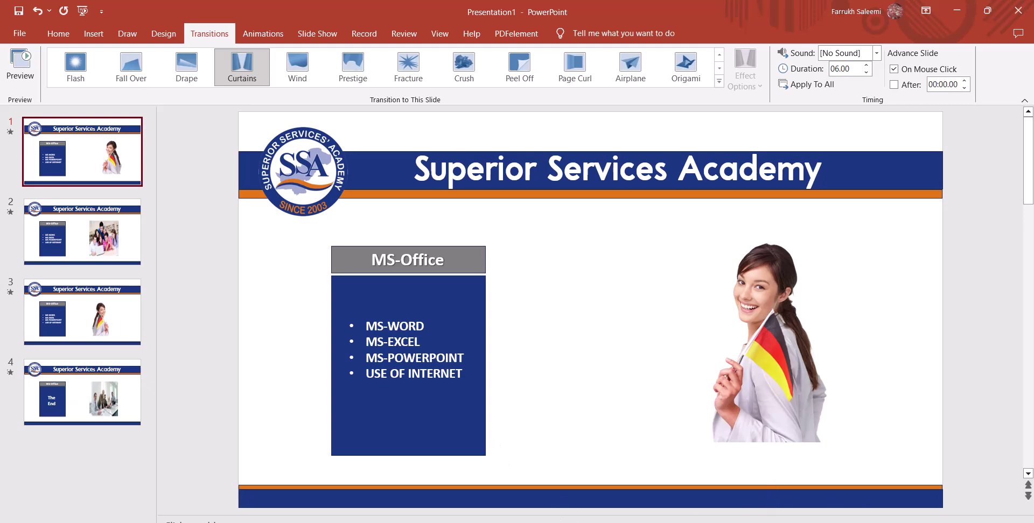
key(F5)
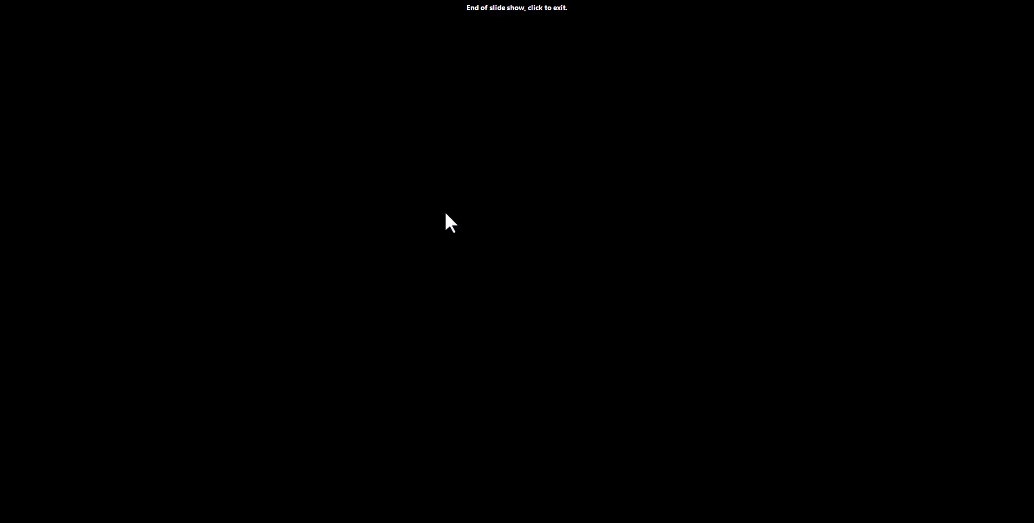
click(445, 211)
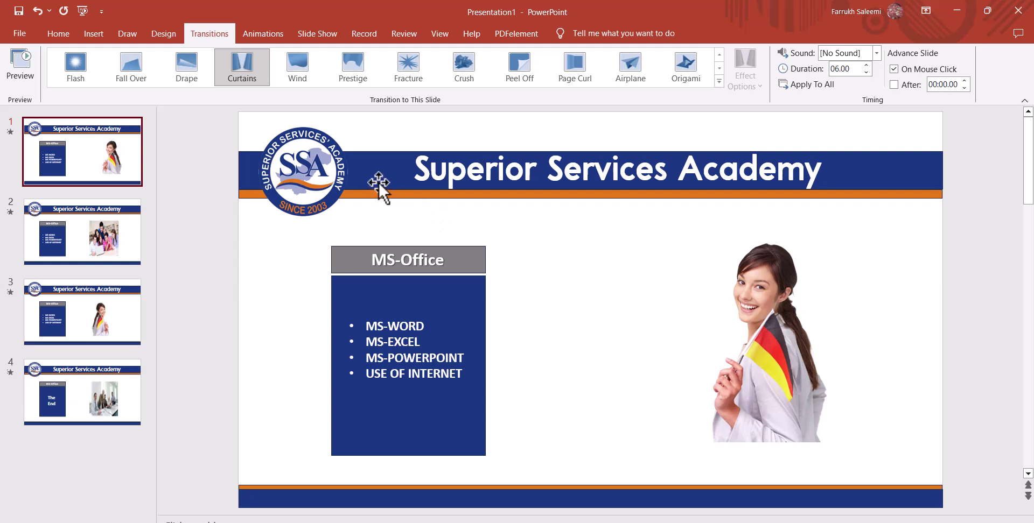
Look at the File menu's Export page, then return to Home's Recent list to find Dashboard Templates-fix.pptx
click(24, 37)
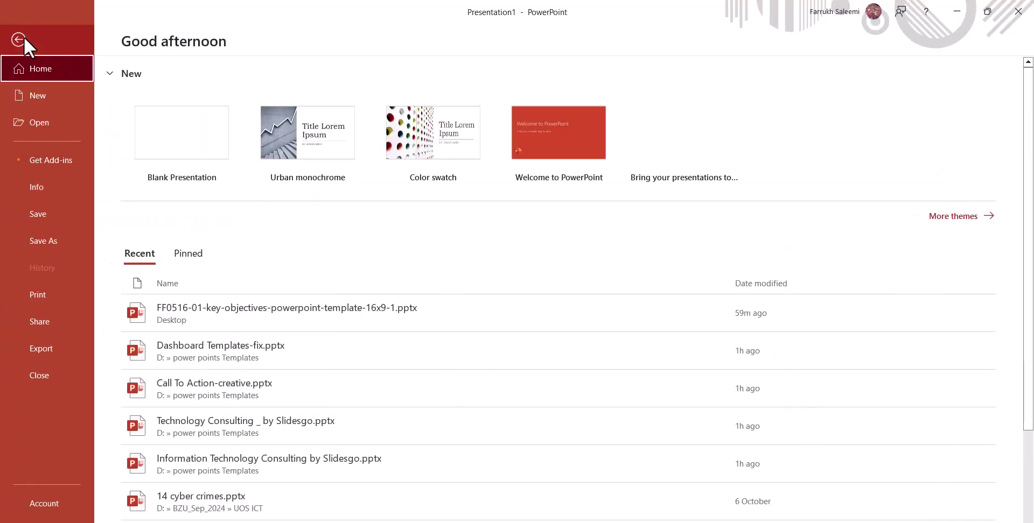
click(44, 345)
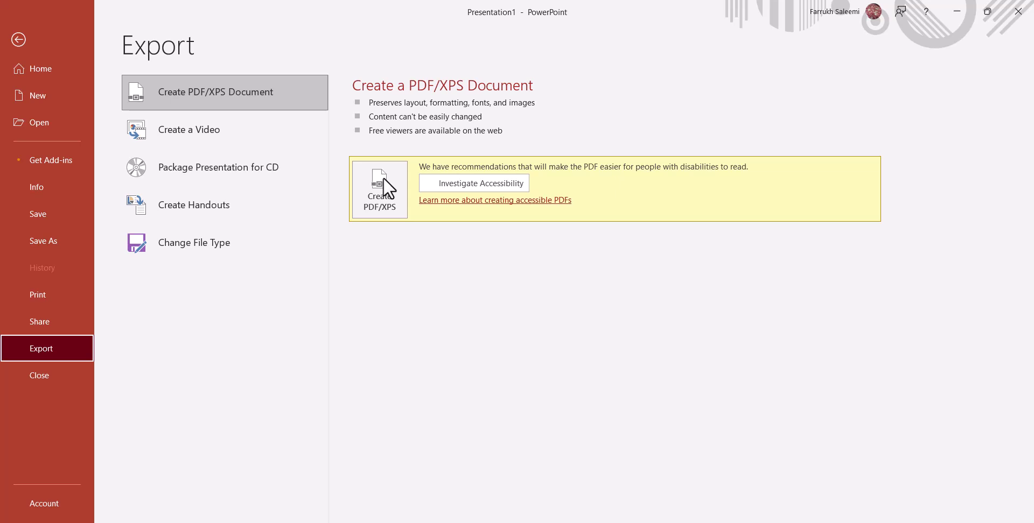
click(34, 69)
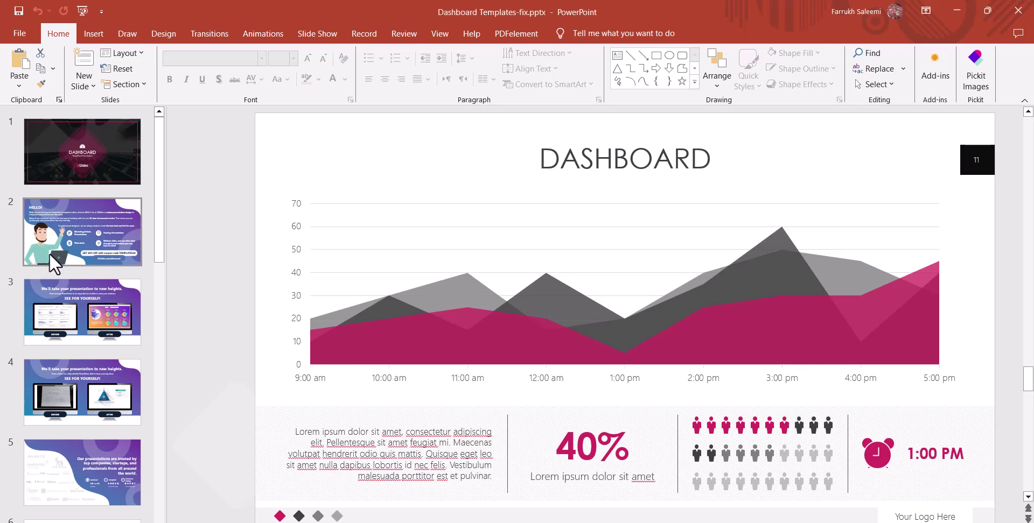
Browse the Dashboard Templates slides and settle on slide 2, the HELLO! page
click(77, 235)
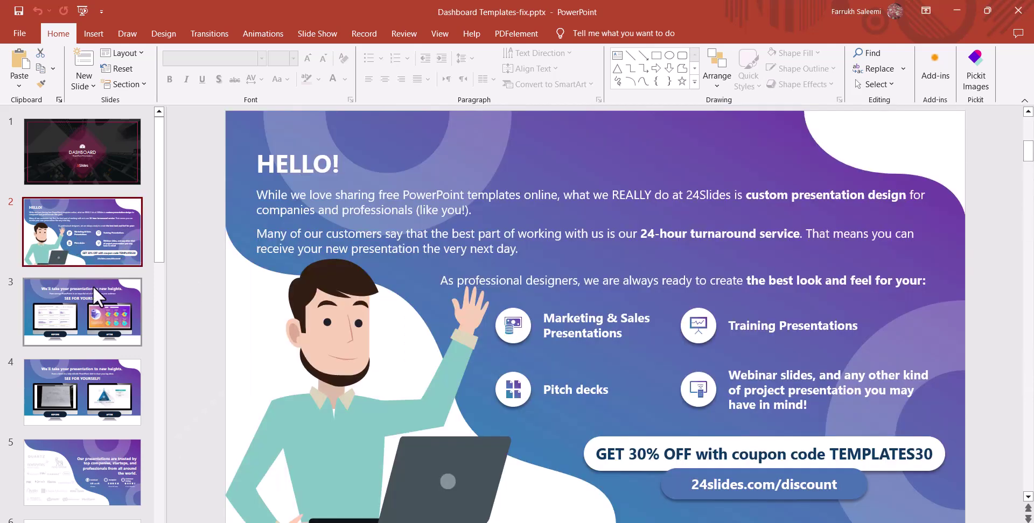
click(78, 287)
click(67, 383)
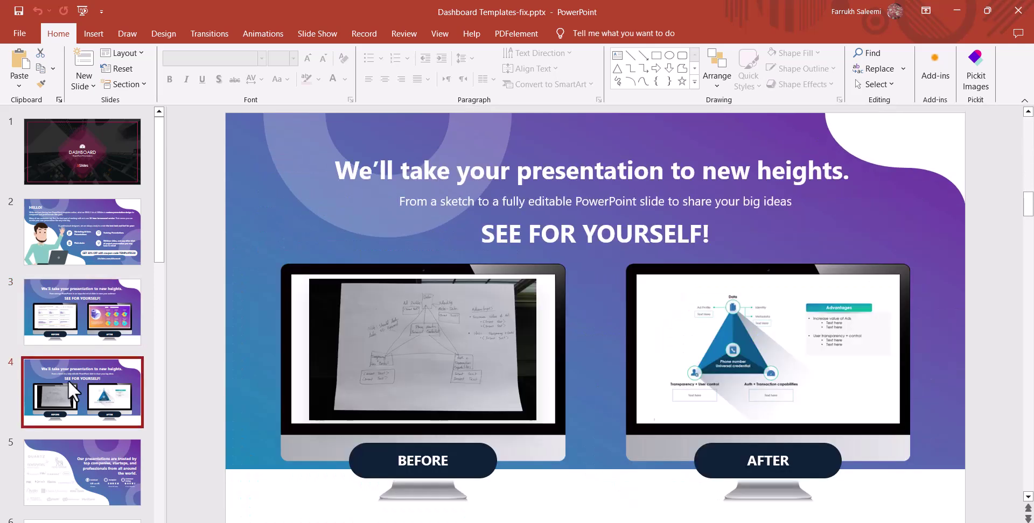
drag(162, 240, 160, 329)
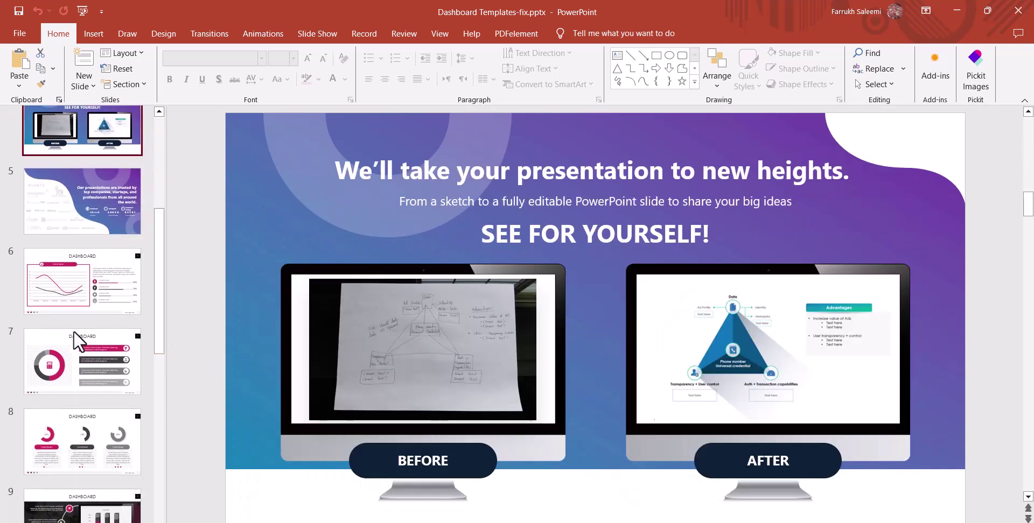
click(63, 340)
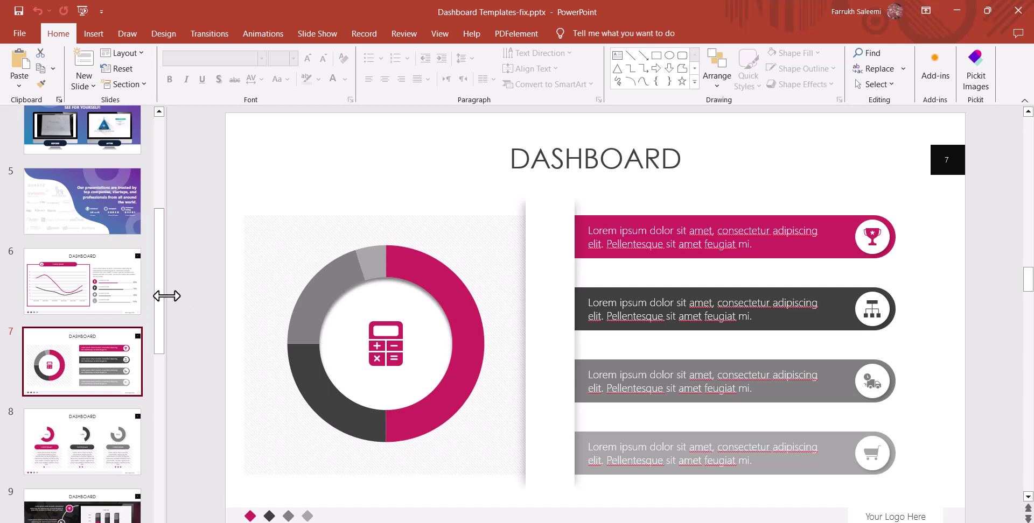
drag(154, 301, 153, 373)
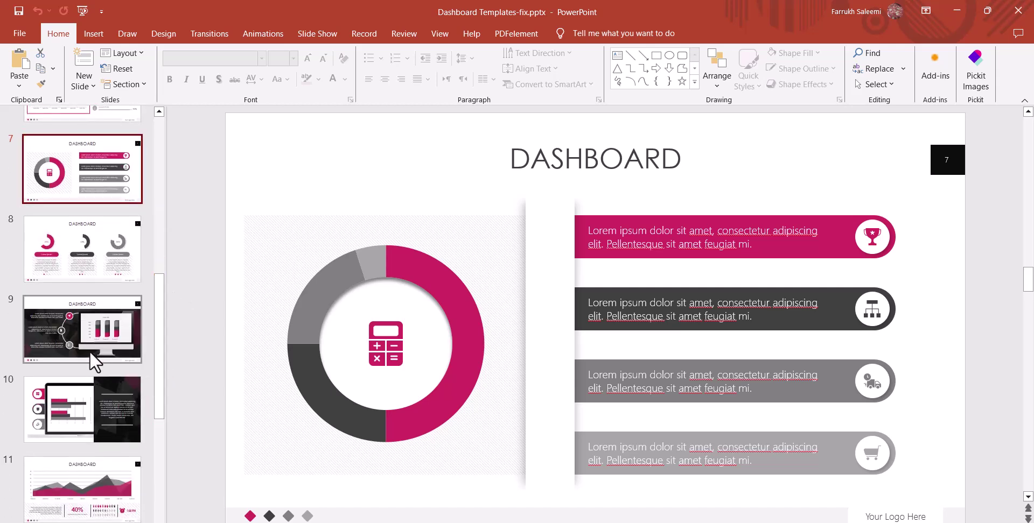
click(89, 351)
drag(156, 377, 165, 199)
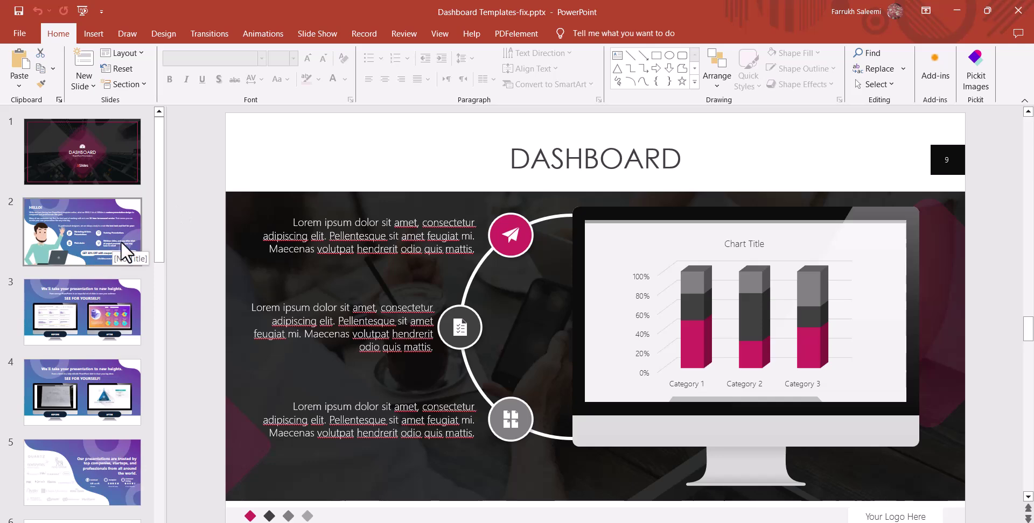
click(59, 235)
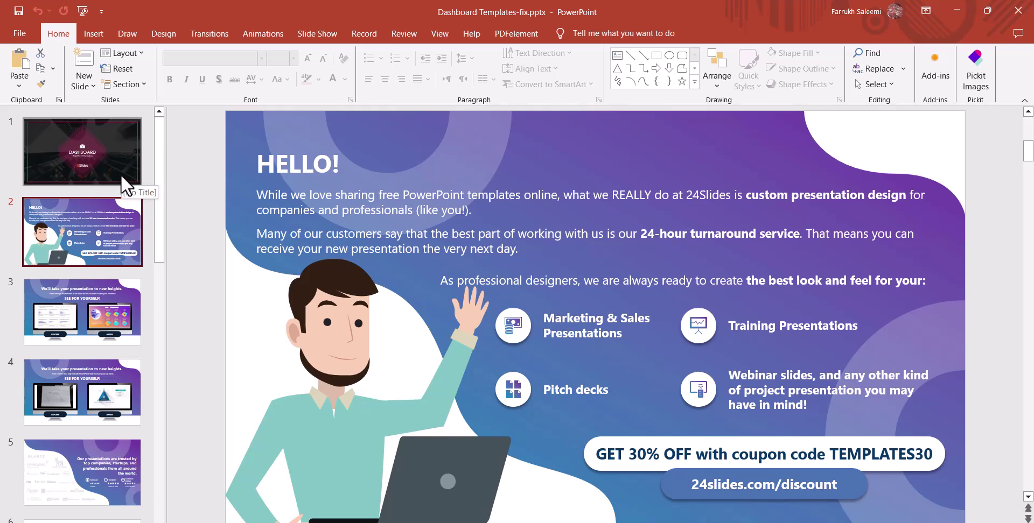
Go to Options > Trust Center Settings > Trusted Locations
click(17, 33)
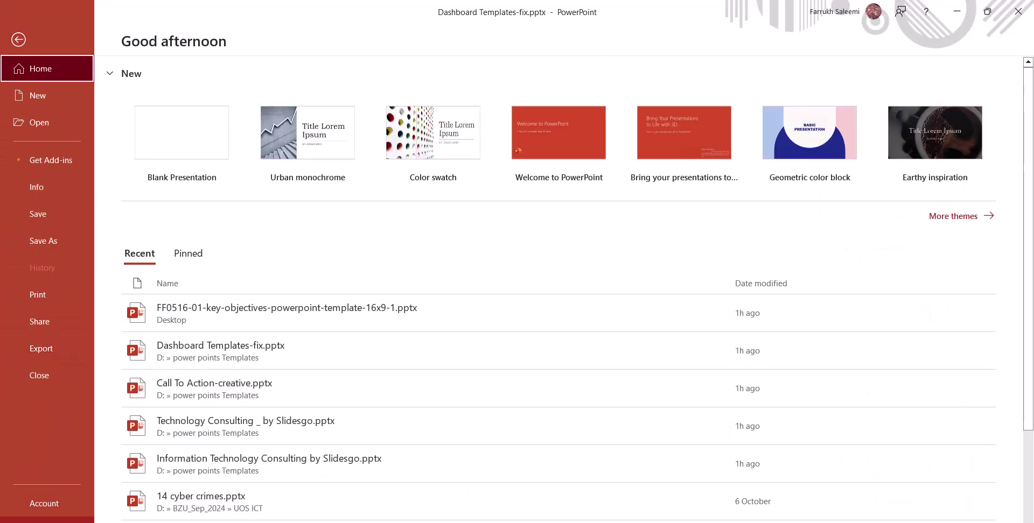
click(62, 519)
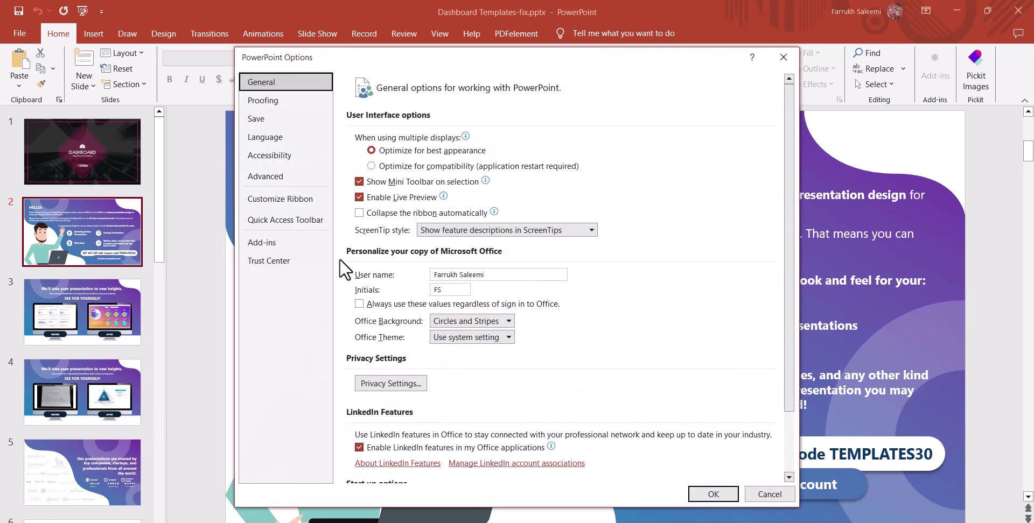
click(263, 263)
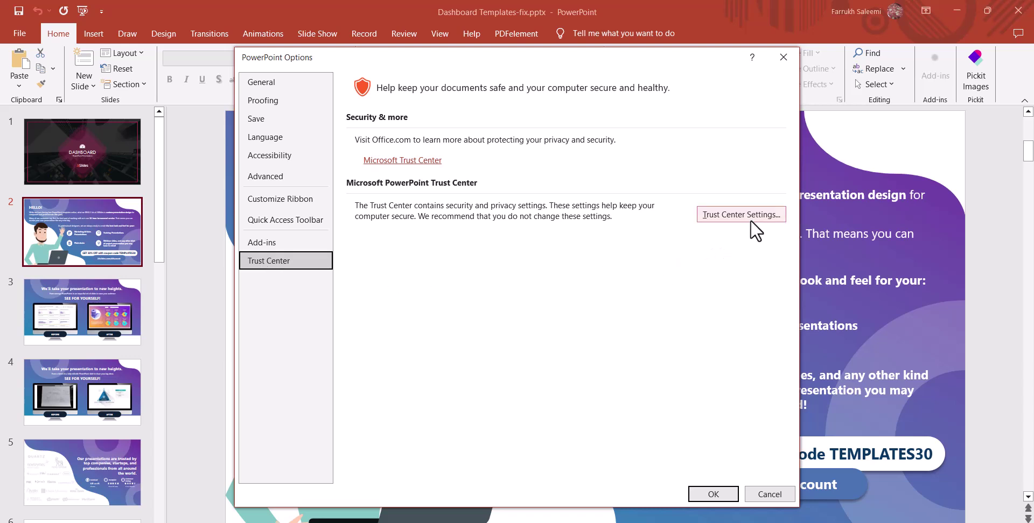
click(737, 215)
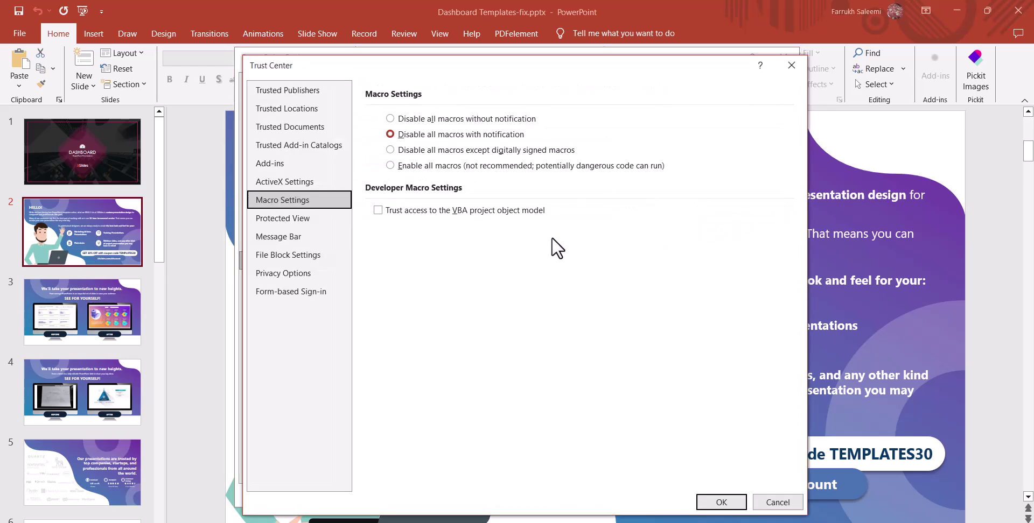
click(292, 111)
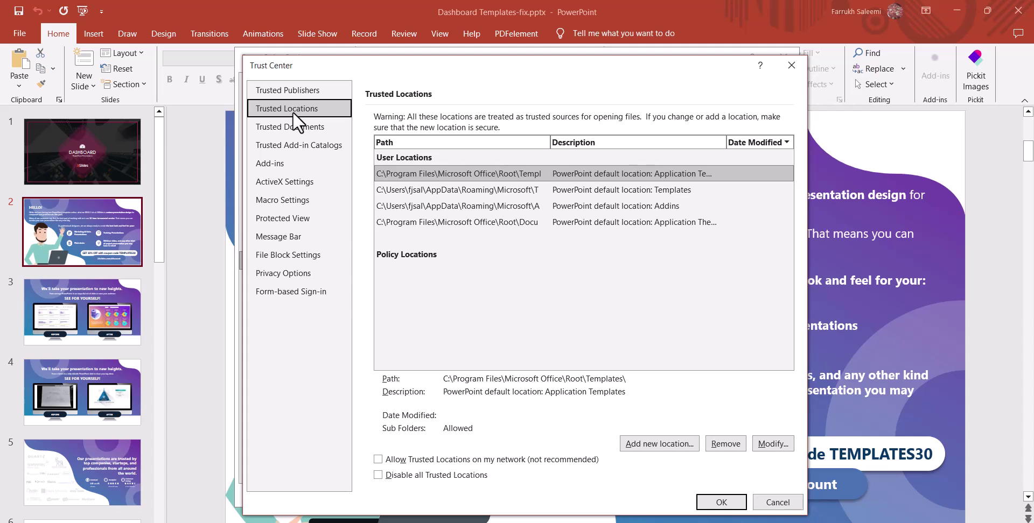
Start adding a new trusted location, then cancel without choosing a folder
click(655, 443)
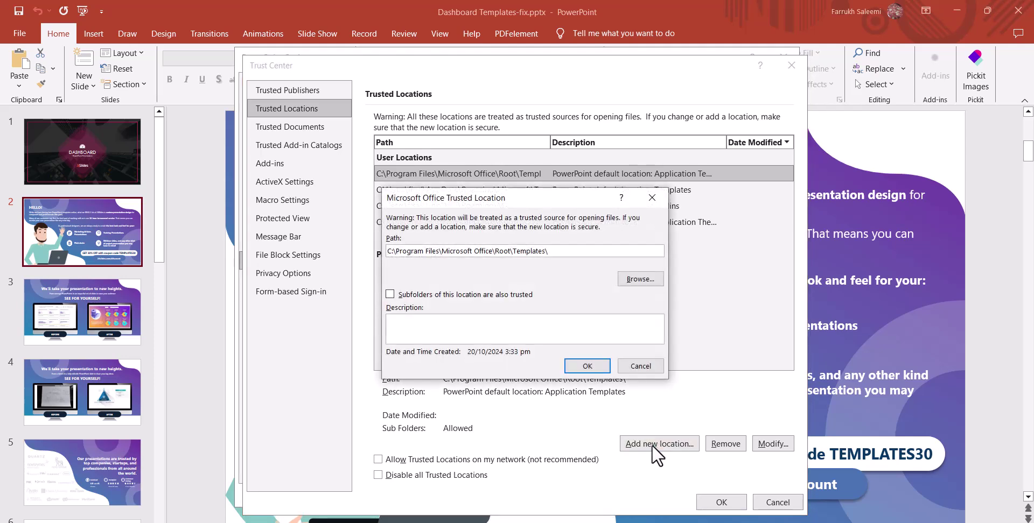
click(645, 279)
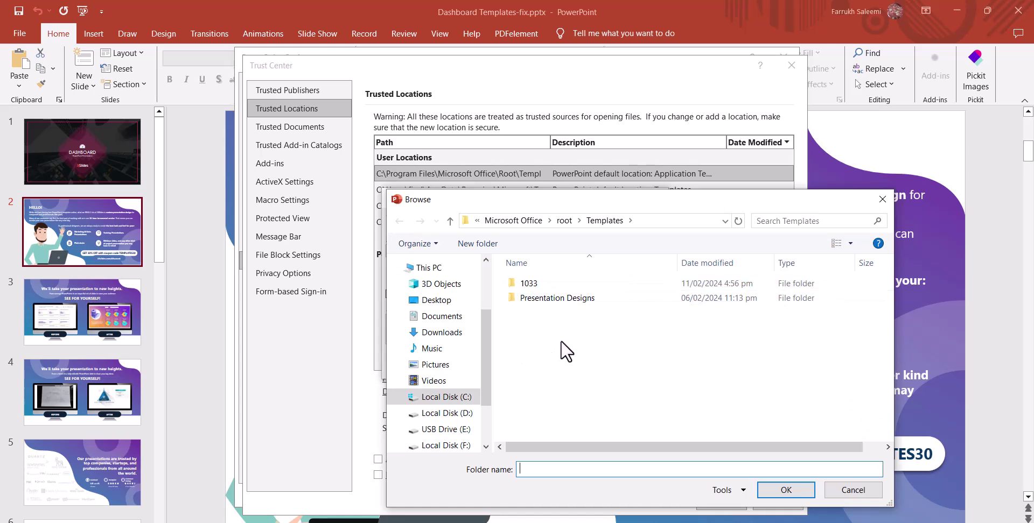
click(851, 489)
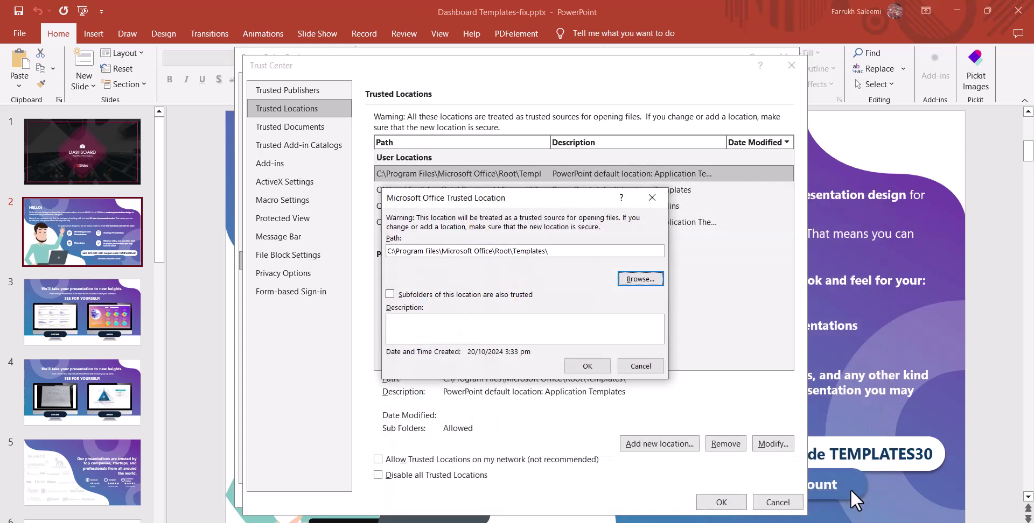
click(650, 369)
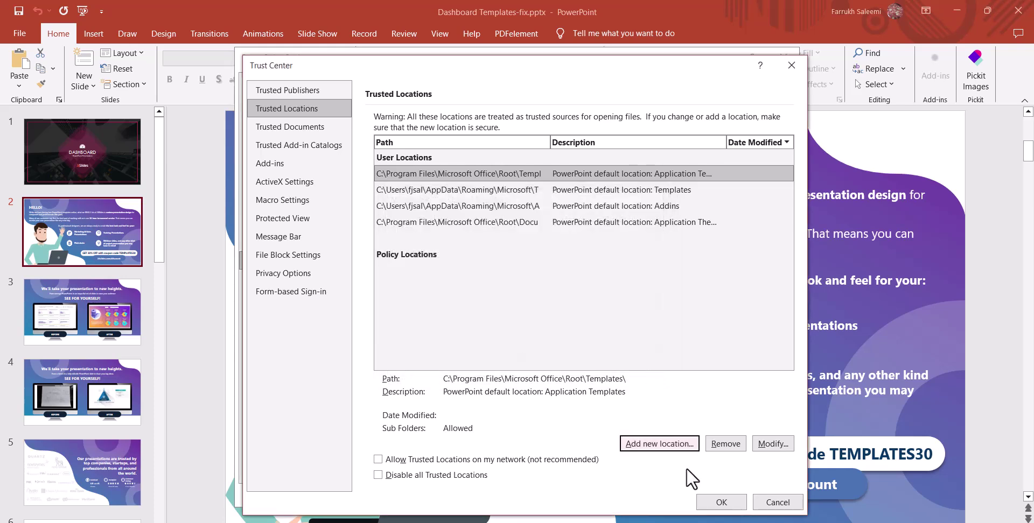
Close the Trust Center, copy the waving cartoon man from Dashboard Templates, and return to Presentation1
click(778, 504)
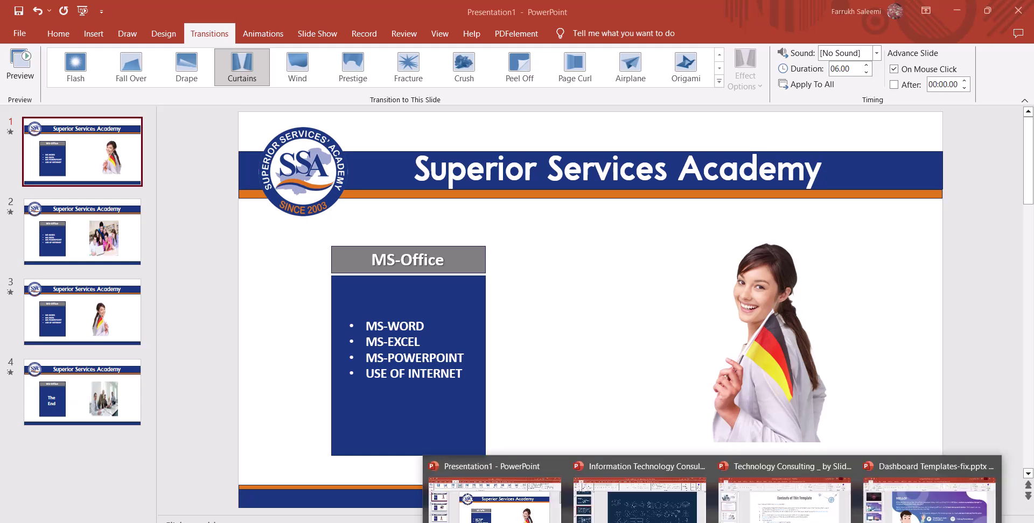
click(929, 498)
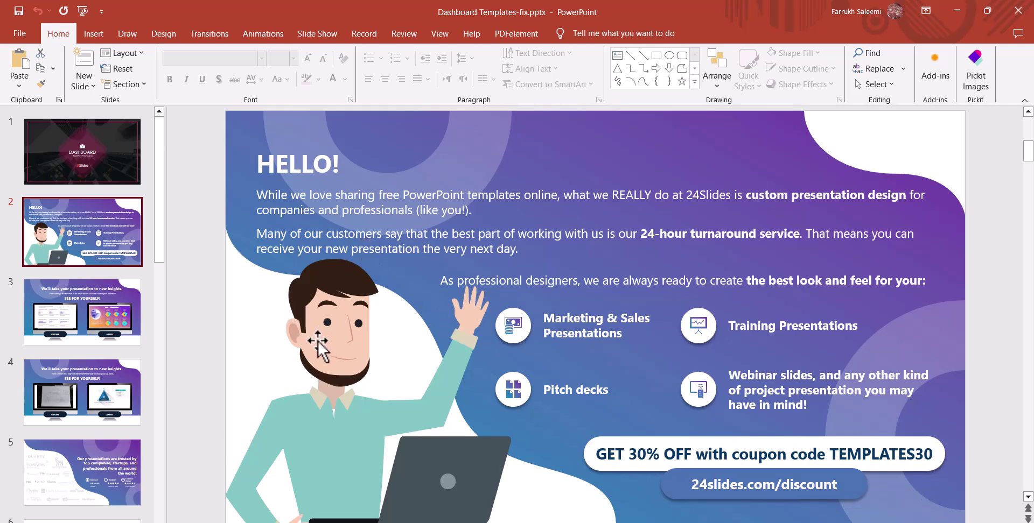
drag(327, 366, 313, 363)
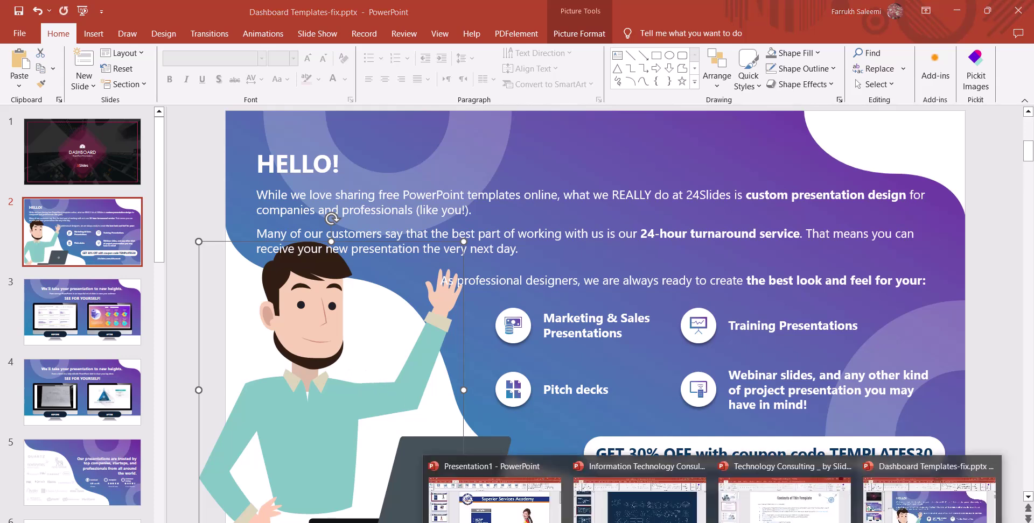
click(494, 490)
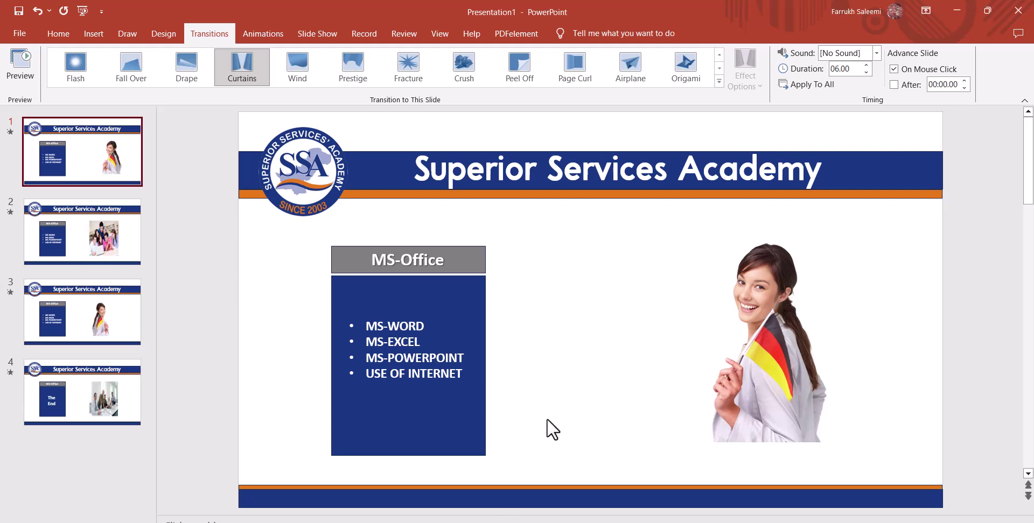
Delete the woman photo on slide 1 and paste the cartoon man in its place
click(773, 341)
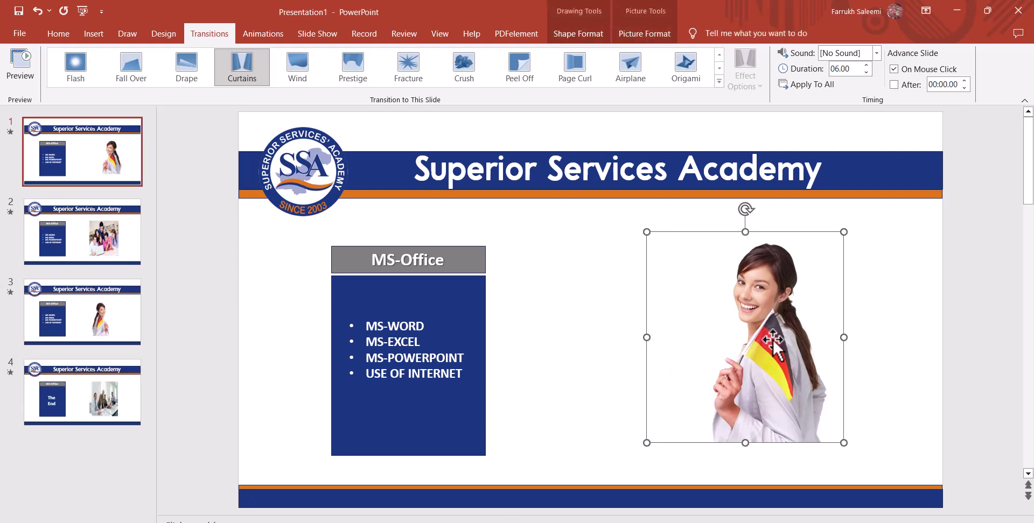
key(Delete)
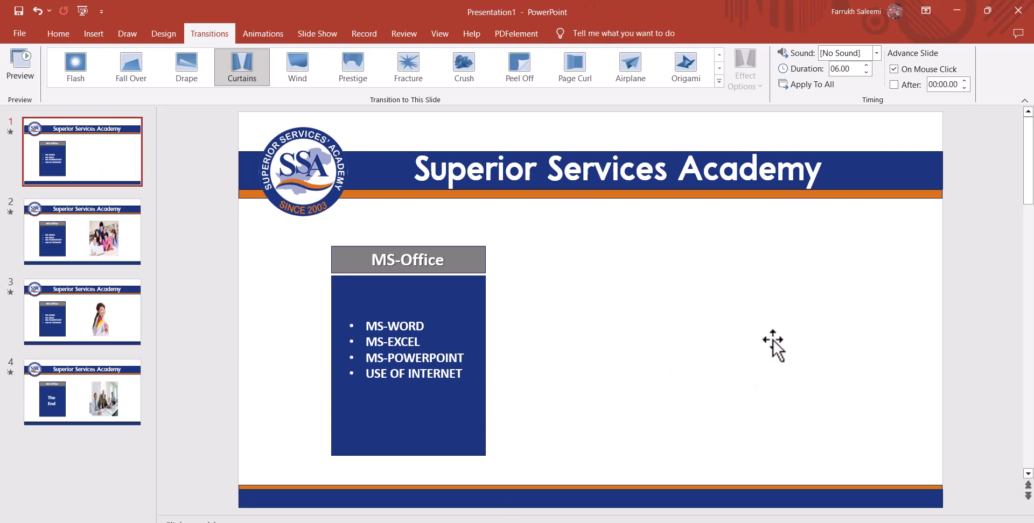
key(ctrl+v)
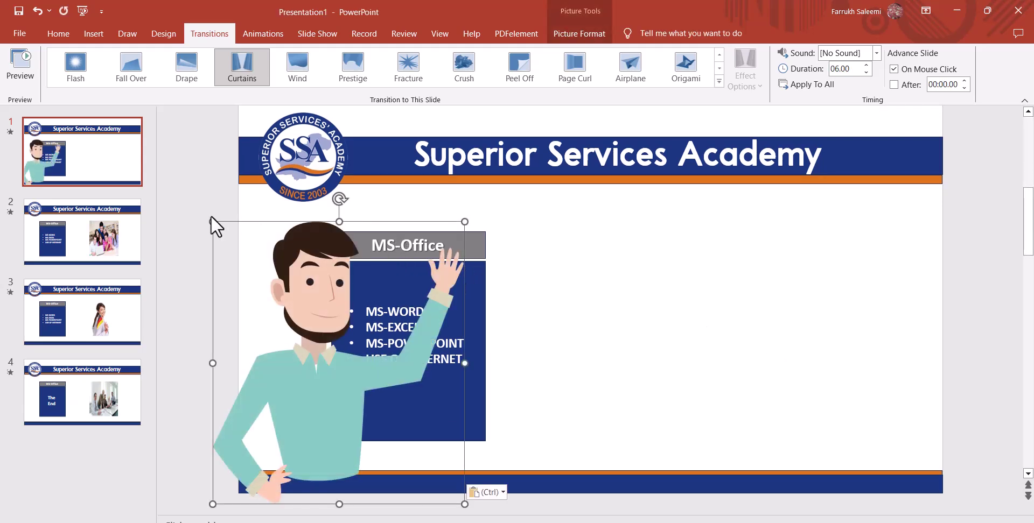
Mirror the cartoon man, enlarge him, and place him right of the MS-Office box
drag(210, 217, 301, 321)
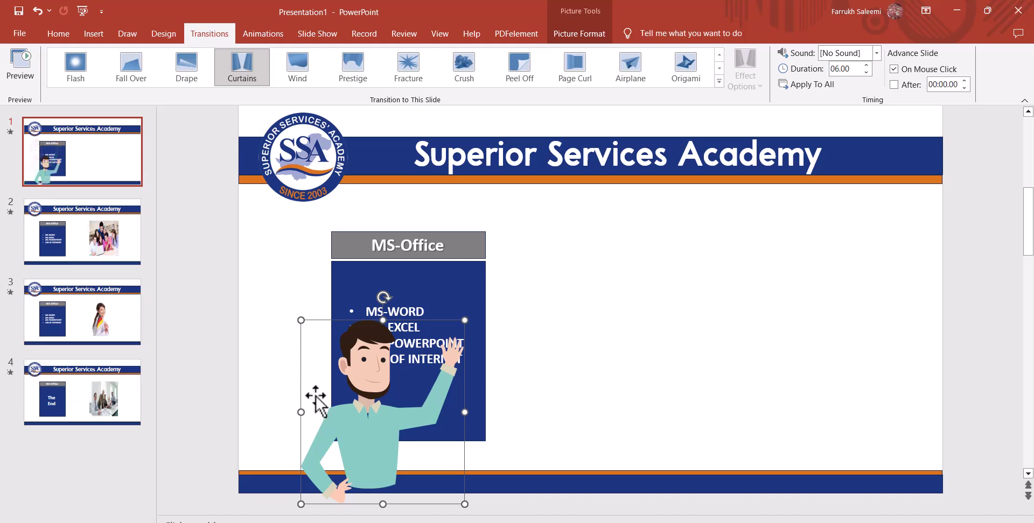
mouse_move(378, 405)
mouse_down()
mouse_move(578, 345)
mouse_move(705, 345)
mouse_move(724, 355)
mouse_up()
scroll(706, 345, up, 1)
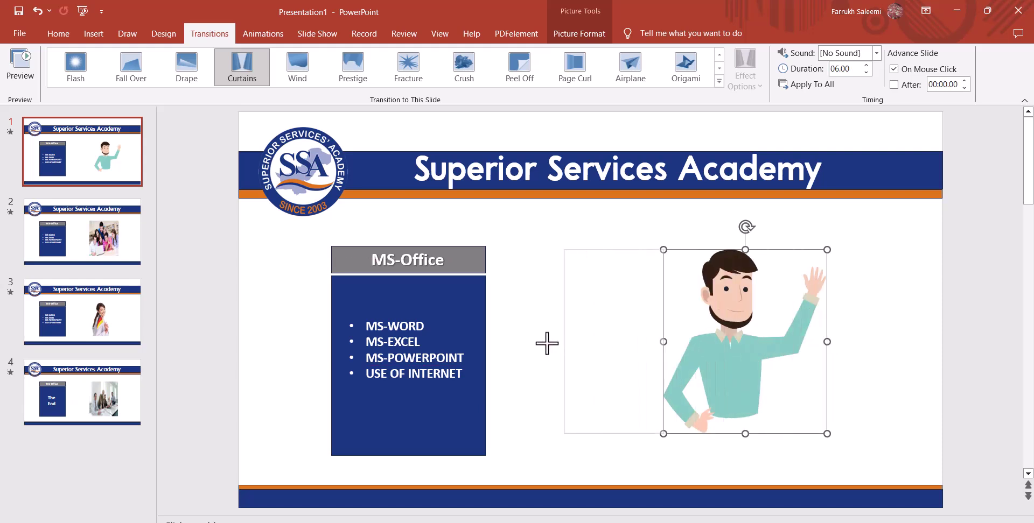
drag(827, 344, 521, 342)
drag(584, 360, 814, 359)
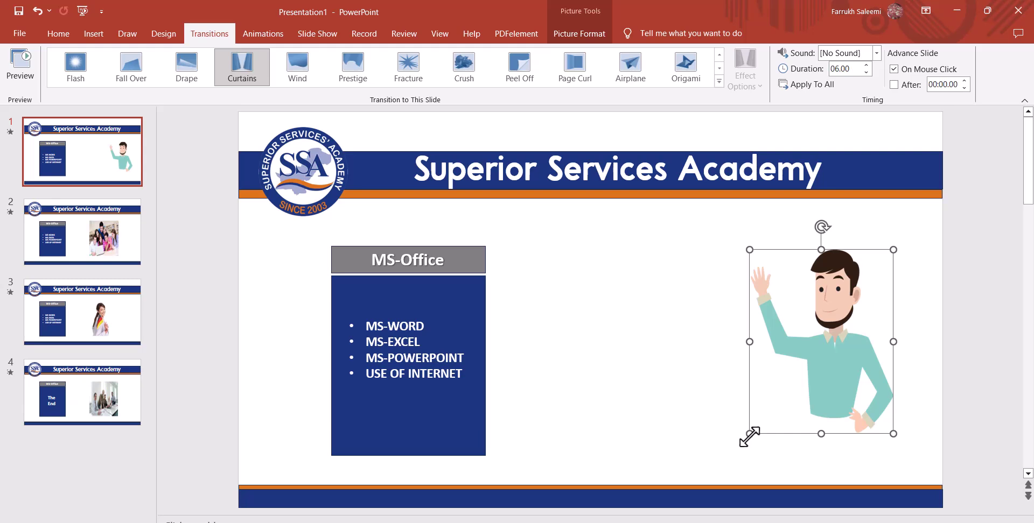
drag(750, 434, 730, 439)
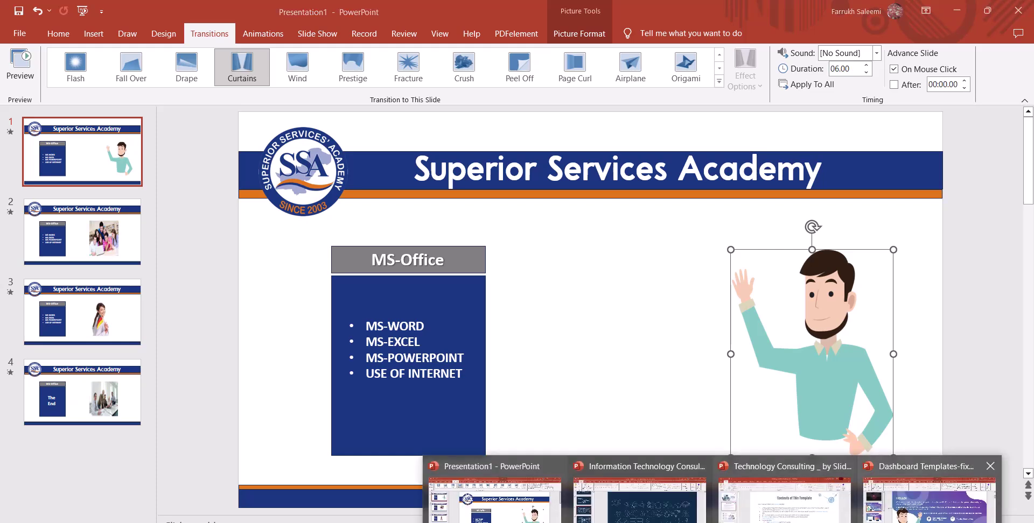
Copy the laptop picture from Dashboard Templates and paste it onto slide 1
click(926, 492)
click(428, 466)
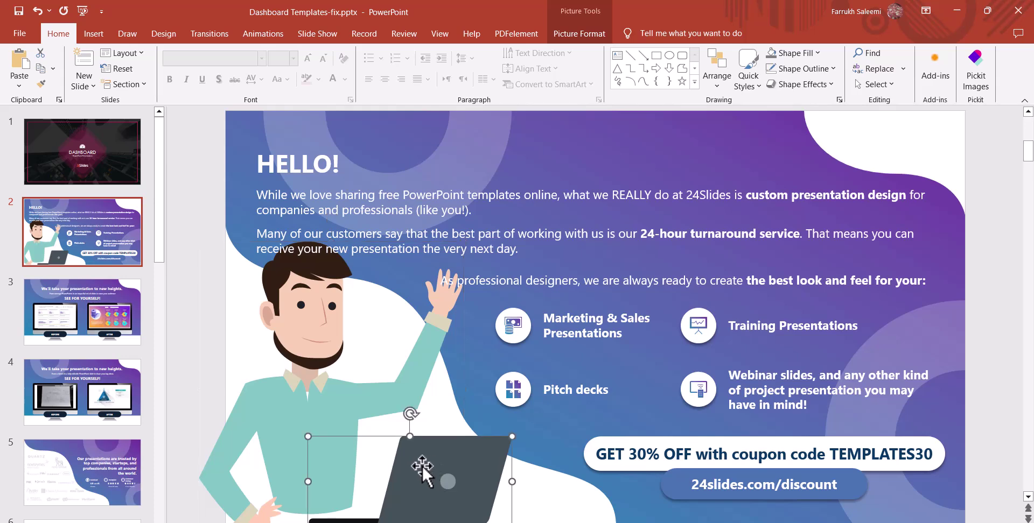
drag(422, 465, 418, 454)
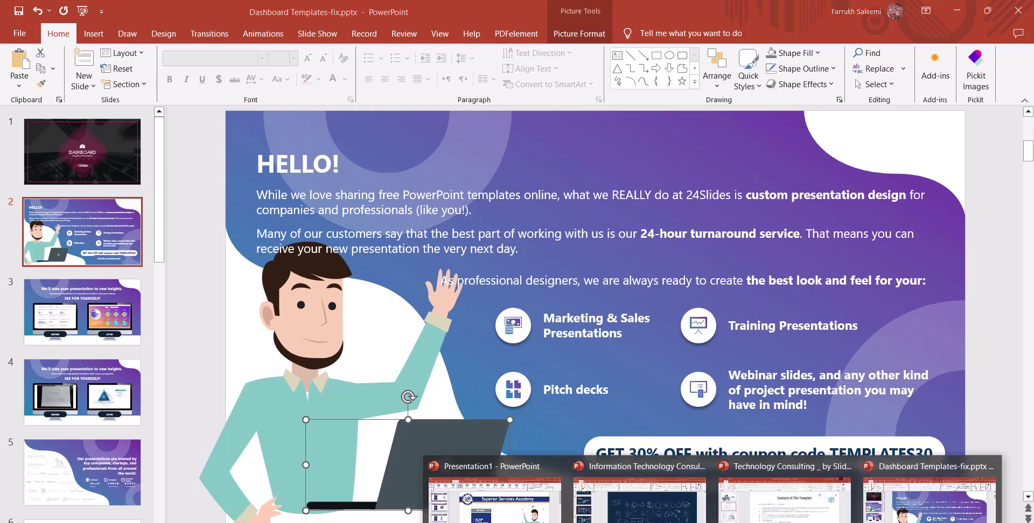
click(511, 501)
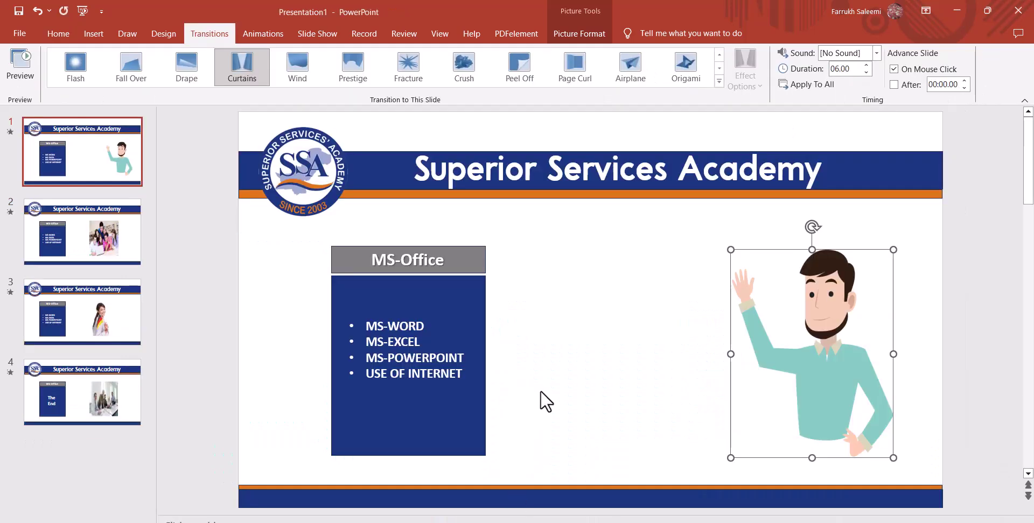
click(541, 391)
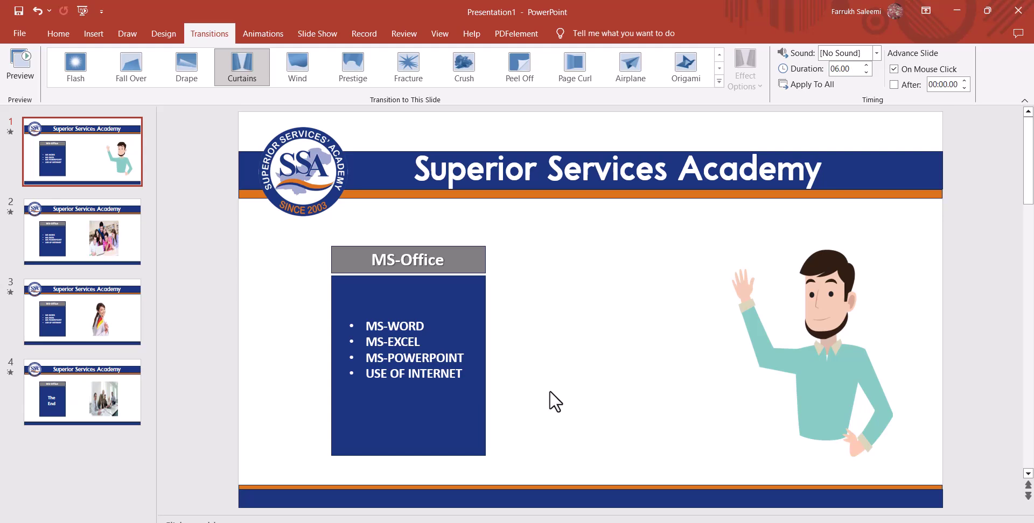
key(ctrl+v)
Mirror and enlarge the laptop, placing it at the bottom in front of the cartoon man
drag(466, 443, 688, 386)
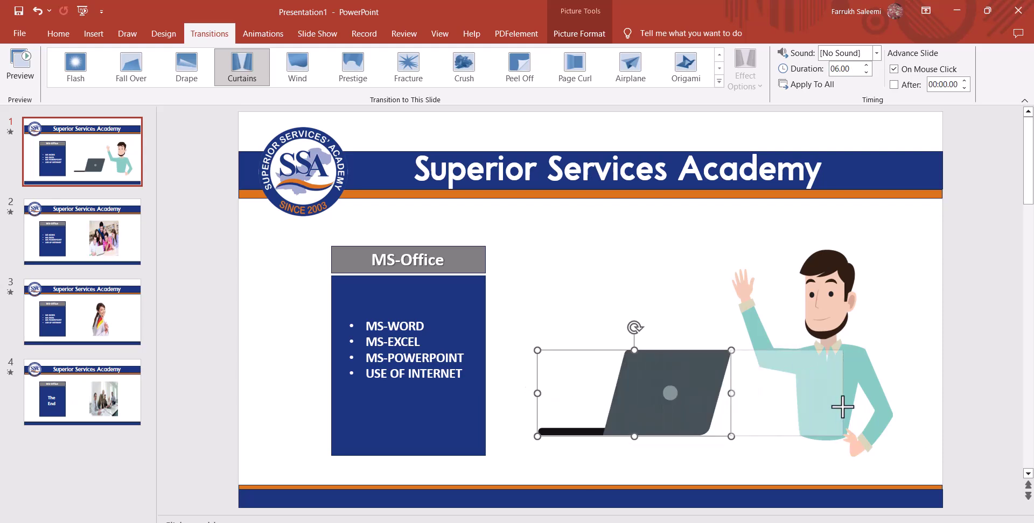
mouse_move(533, 393)
mouse_down()
mouse_move(819, 404)
mouse_move(747, 420)
mouse_move(699, 412)
mouse_up()
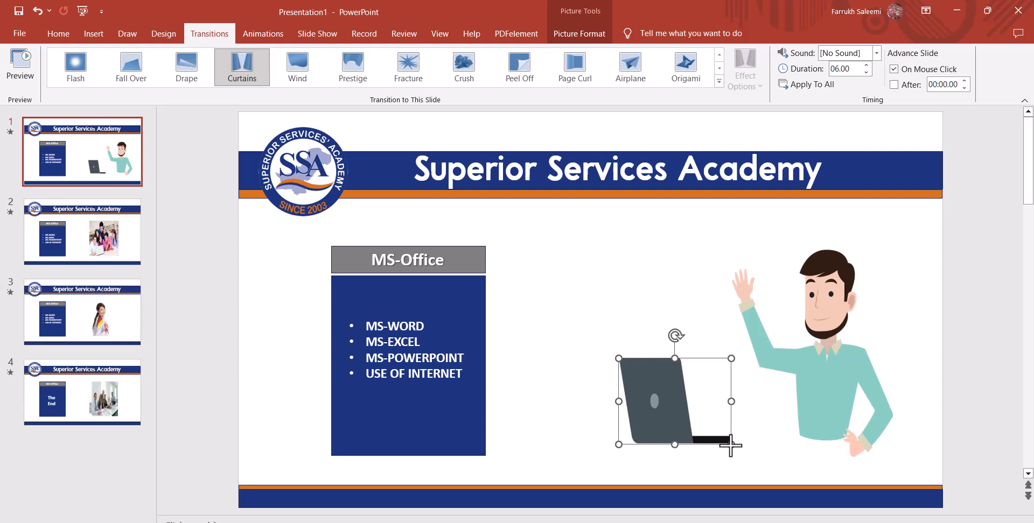
drag(731, 444, 766, 472)
drag(698, 431, 663, 452)
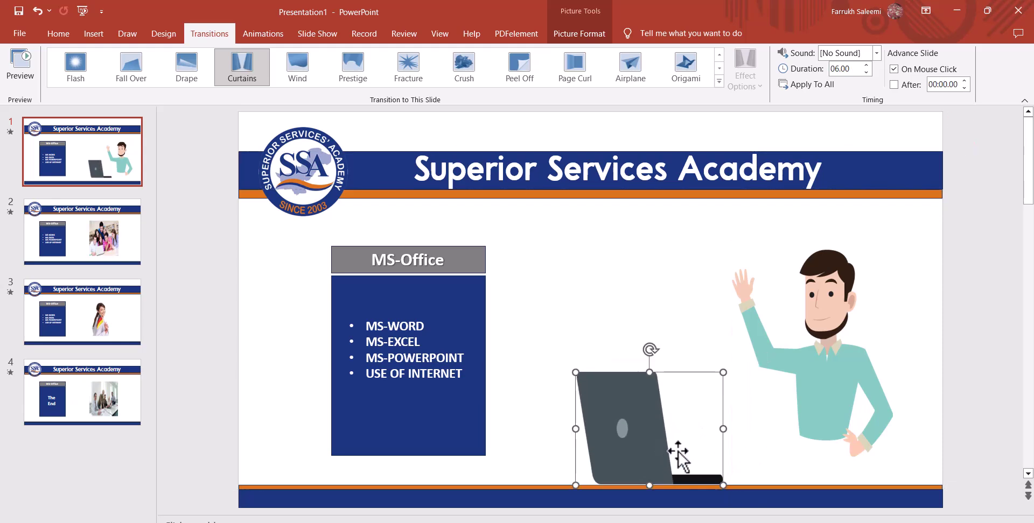
drag(723, 429, 758, 429)
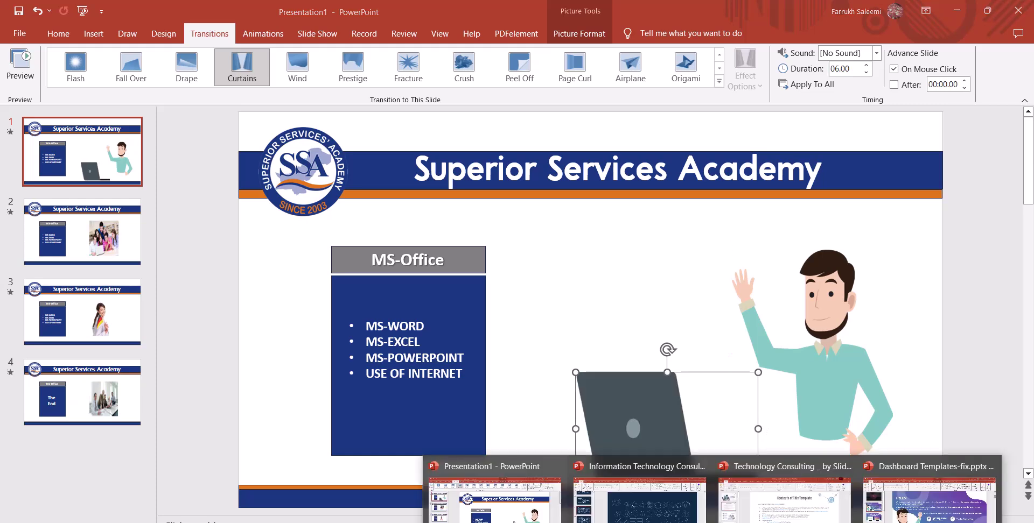
Copy the stacked-coins picture from the Slidesgo deck's $489,300 slide 15
click(650, 506)
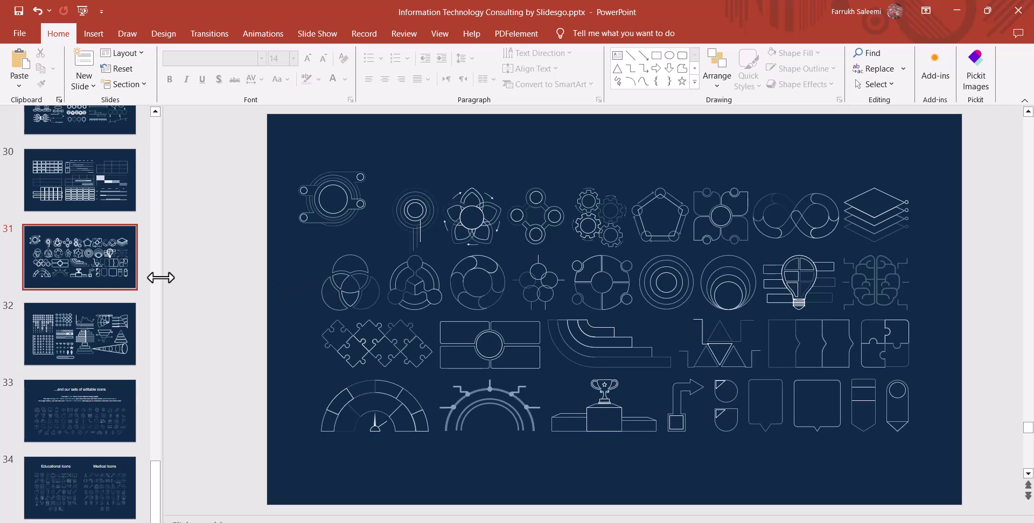
drag(154, 469, 167, 145)
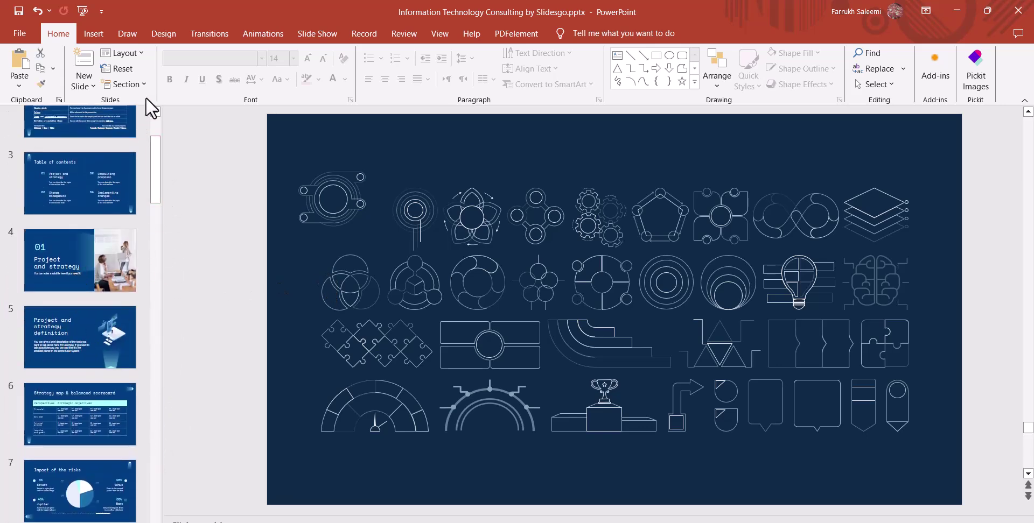
mouse_move(150, 150)
mouse_down()
mouse_move(171, 258)
mouse_move(157, 295)
mouse_up()
click(98, 229)
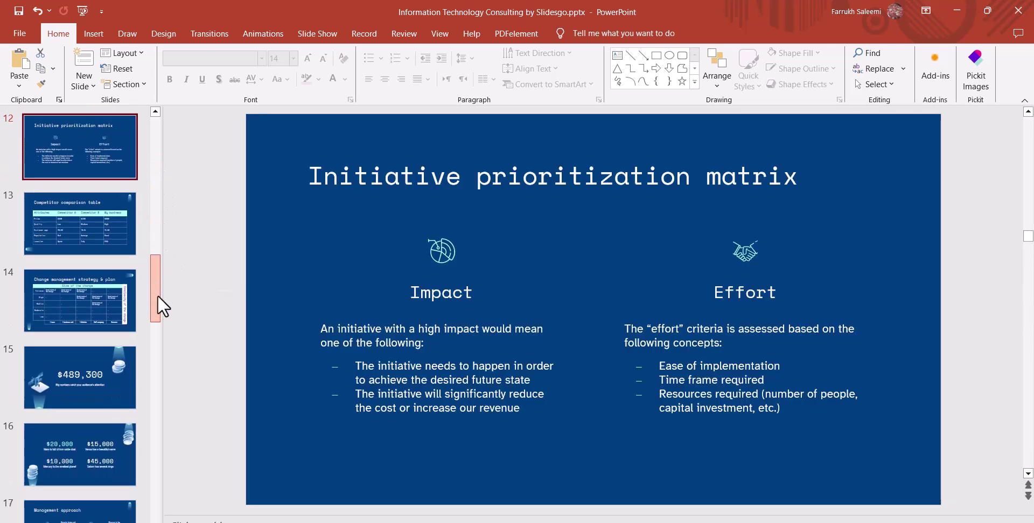
click(81, 364)
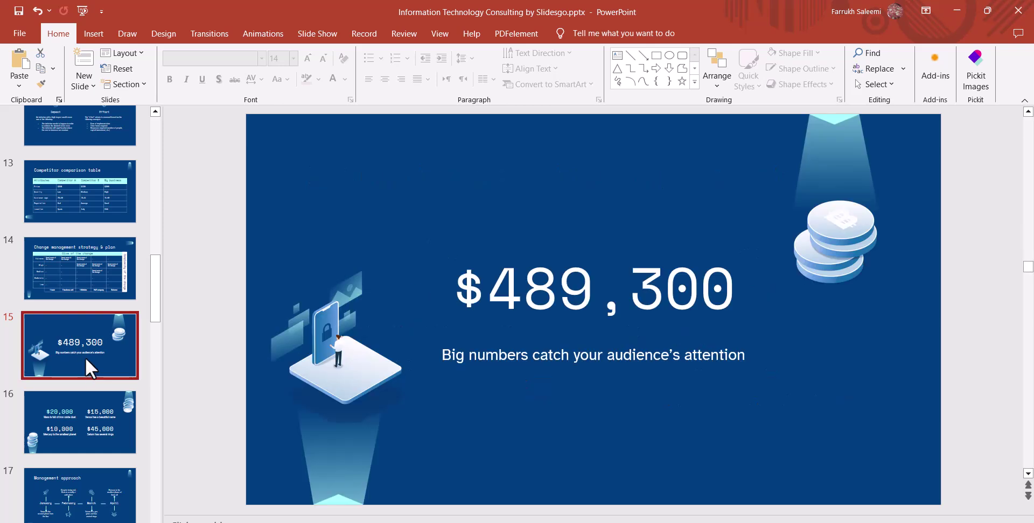
click(812, 246)
drag(829, 246, 837, 293)
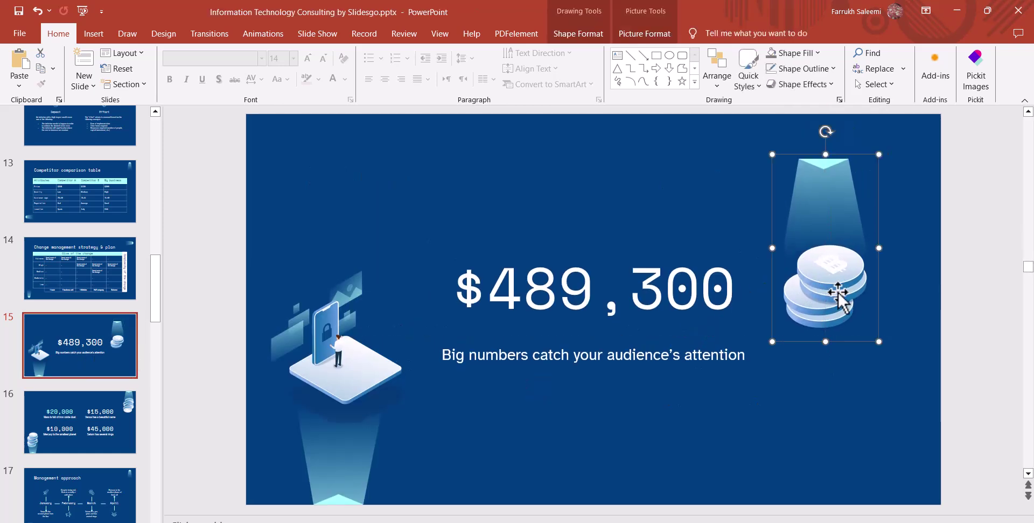
drag(840, 297, 838, 297)
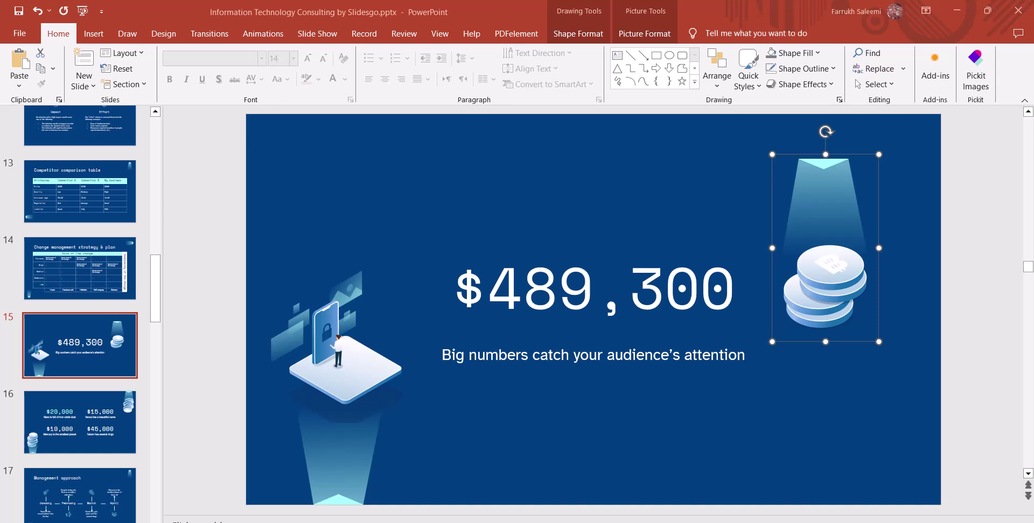
click(528, 511)
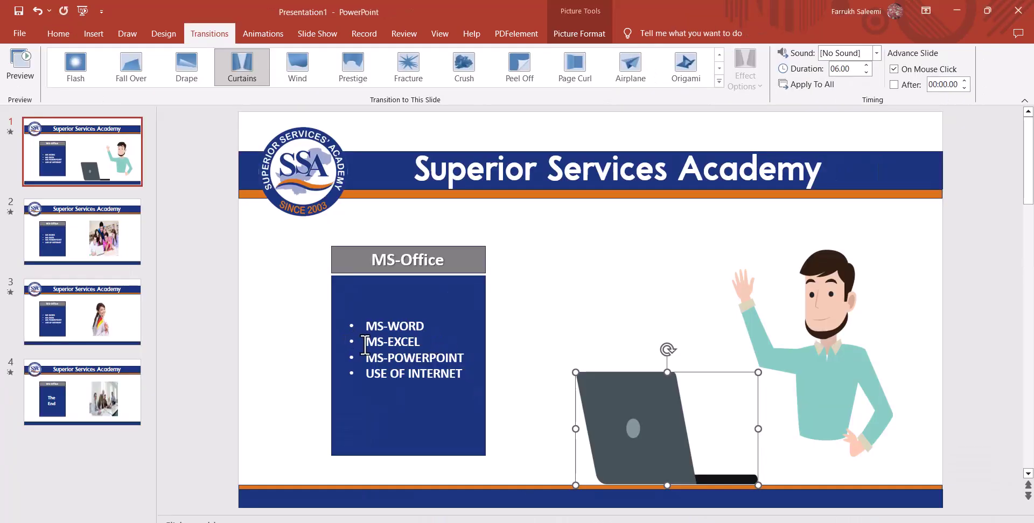
Paste the coins above the laptop, undoing accidental nudges of the laptop and bullet box
key(ctrl+v)
mouse_move(689, 243)
mouse_down()
mouse_move(602, 300)
mouse_move(557, 294)
mouse_up()
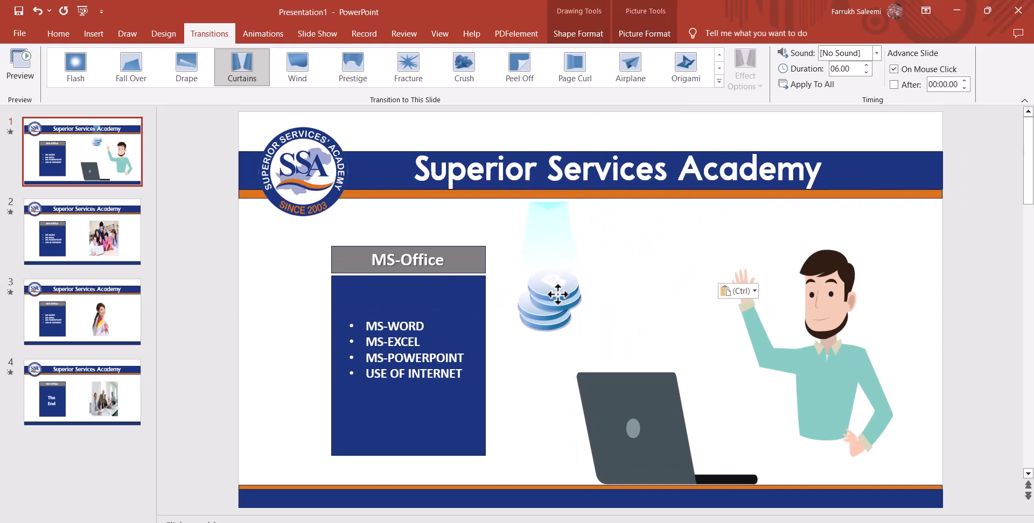
mouse_move(622, 425)
mouse_down()
mouse_move(632, 416)
mouse_move(637, 425)
mouse_up()
drag(457, 405, 415, 406)
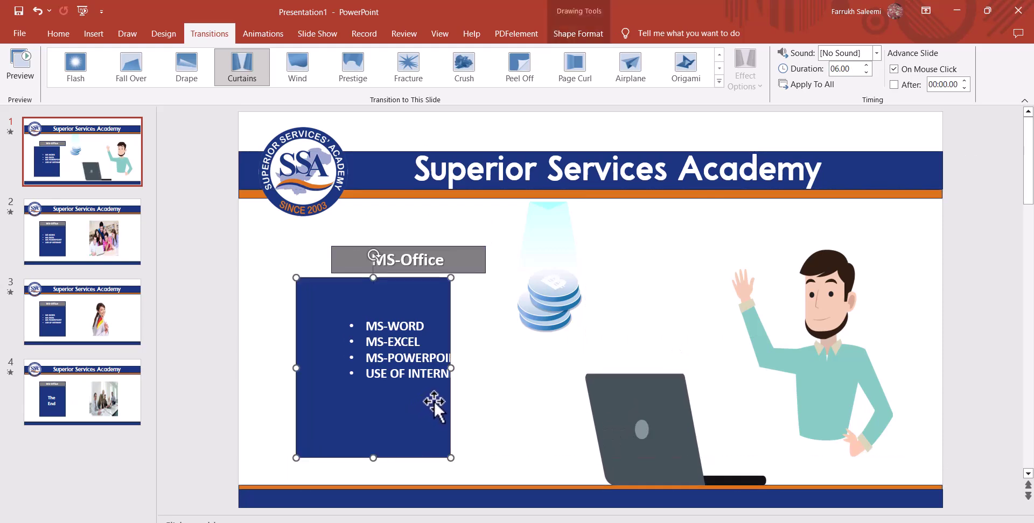
key(ctrl+z)
key(ctrl+z)
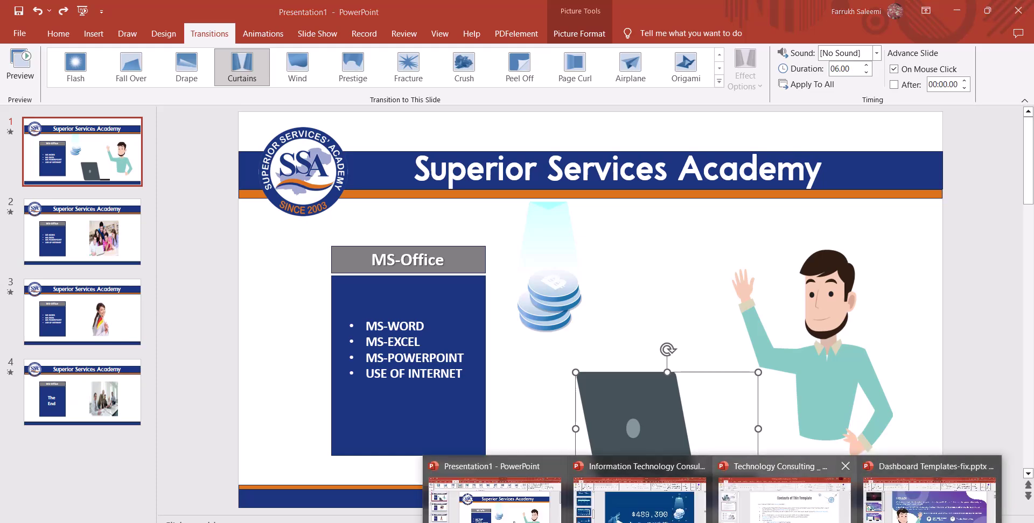
Copy the concentric-circles graphic from slide 27 of the Slidesgo deck
click(639, 496)
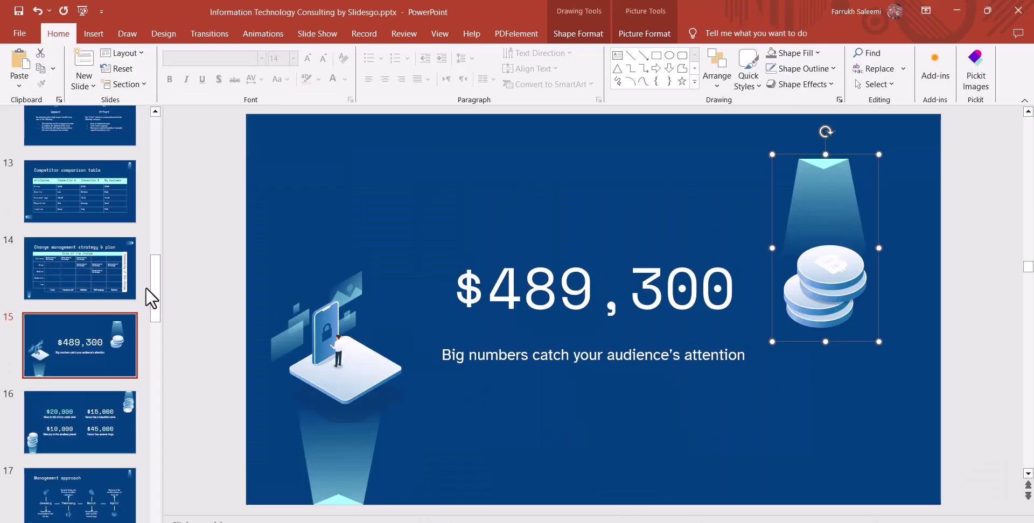
mouse_move(153, 286)
mouse_down()
mouse_move(162, 350)
mouse_move(150, 431)
mouse_move(146, 425)
mouse_up()
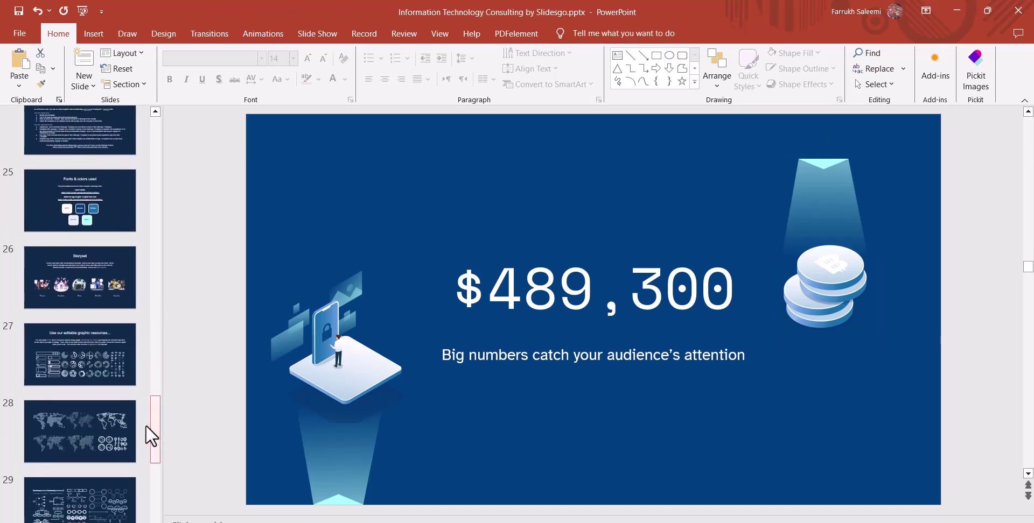
click(76, 213)
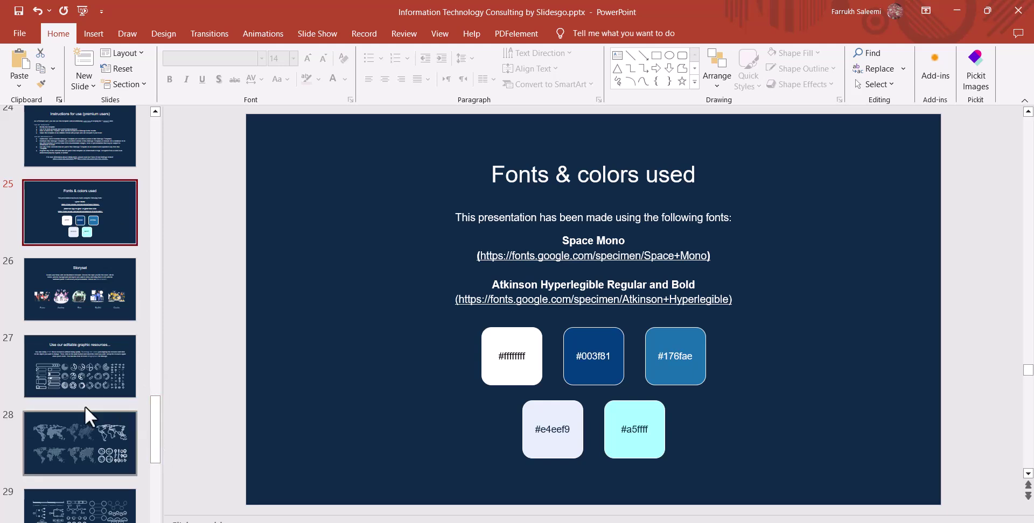
click(76, 377)
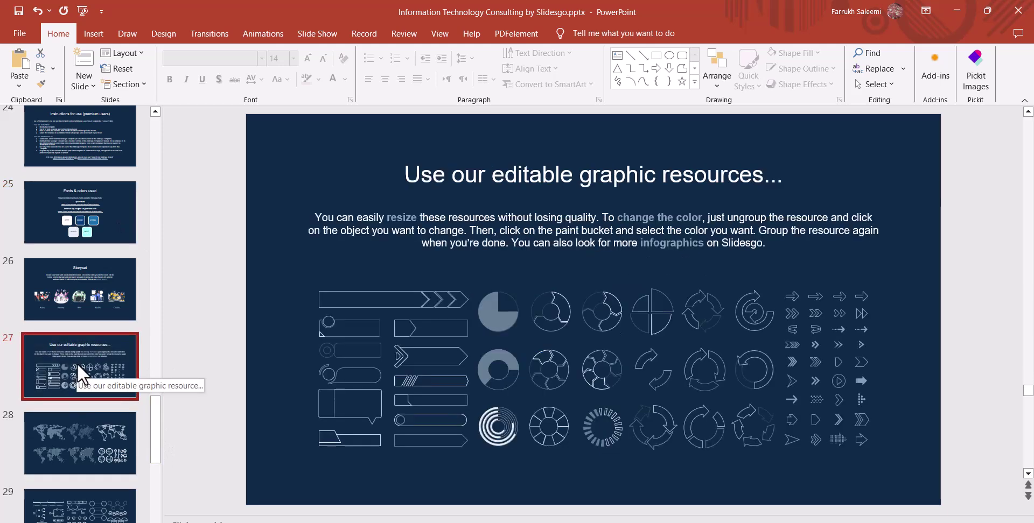
drag(498, 425, 501, 435)
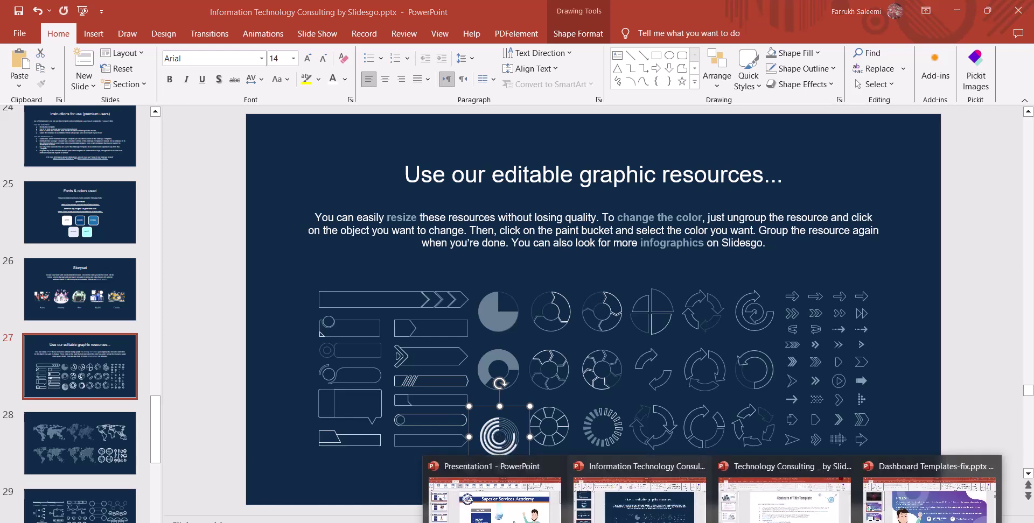
Paste the concentric circles on slide 1, place them beside the coins, and enlarge them
click(502, 514)
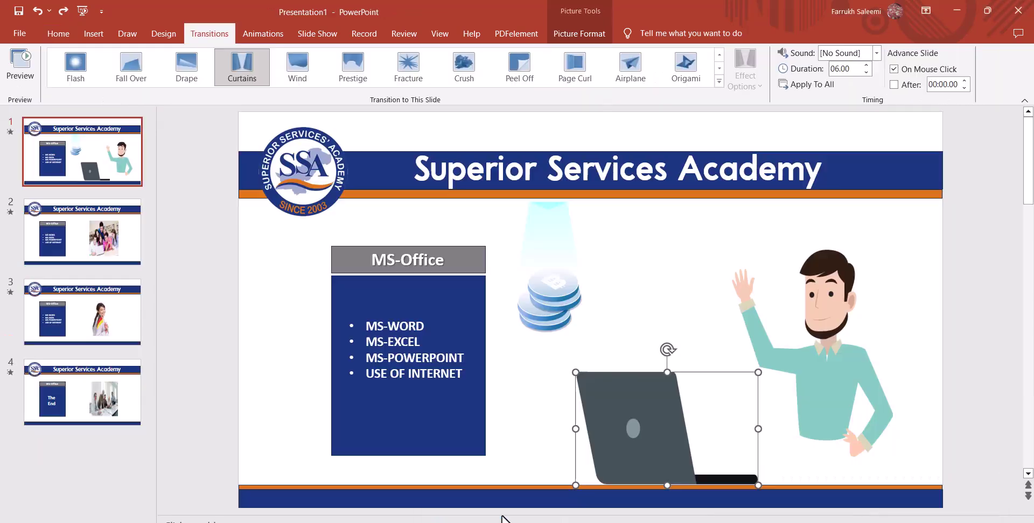
click(274, 341)
key(ctrl+v)
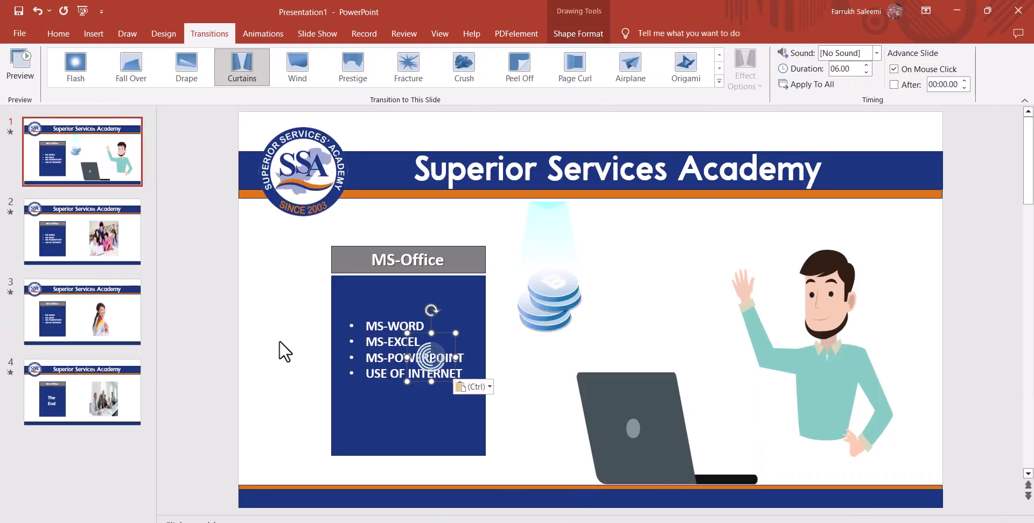
mouse_move(436, 357)
mouse_down()
mouse_move(535, 368)
mouse_move(576, 421)
mouse_move(670, 325)
mouse_move(685, 324)
mouse_up()
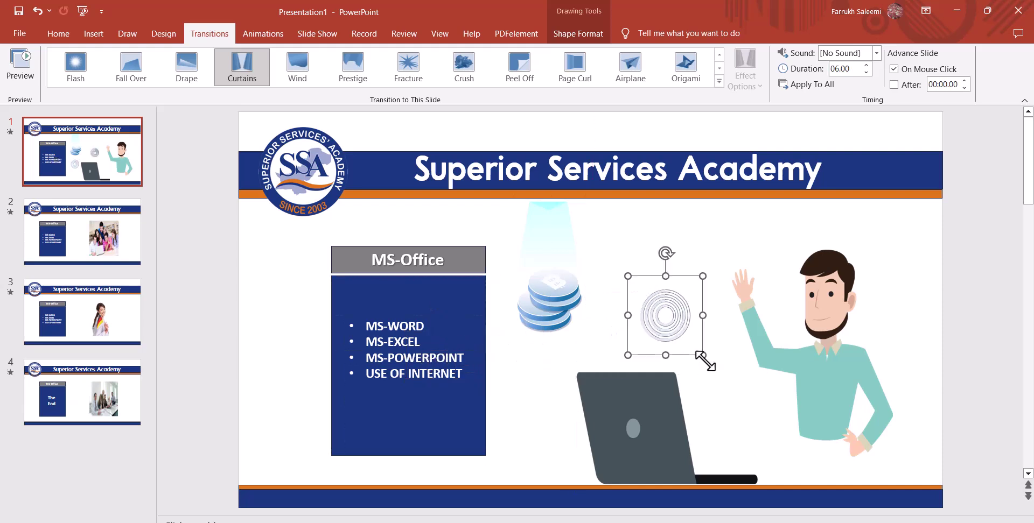
mouse_move(703, 355)
mouse_down()
mouse_move(731, 394)
mouse_move(669, 347)
mouse_move(708, 388)
mouse_move(696, 301)
mouse_up()
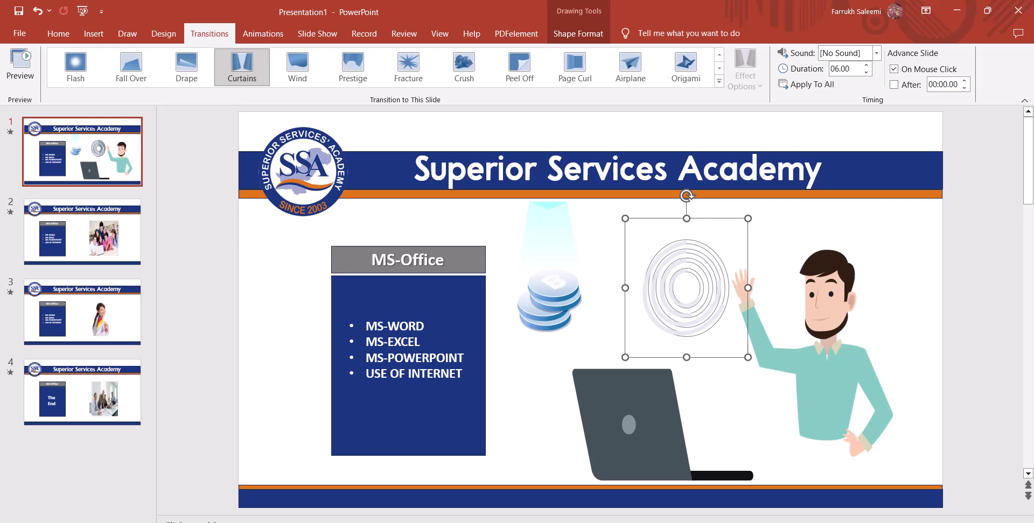
Browse the Slidesgo resource slides, trying the world maps and the slide 31 arc infographic
click(640, 487)
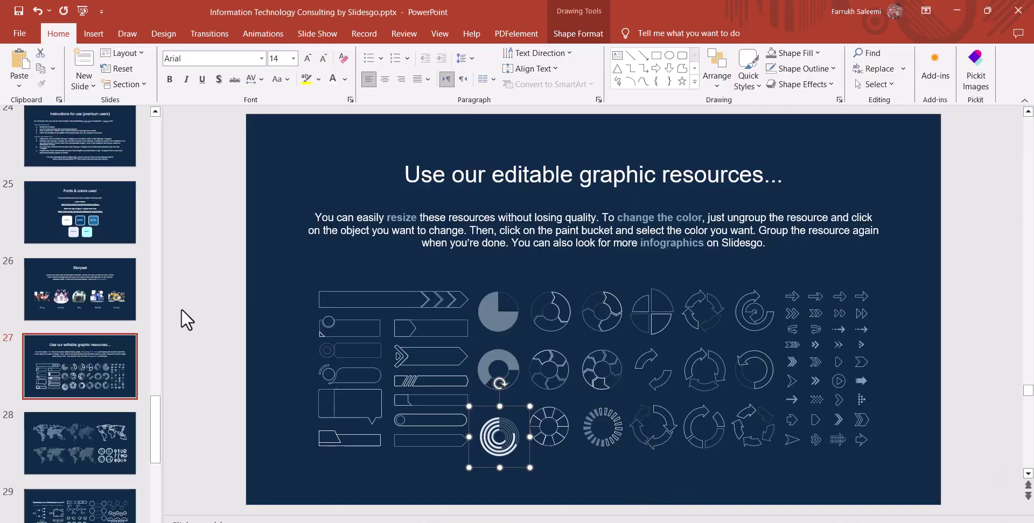
click(92, 298)
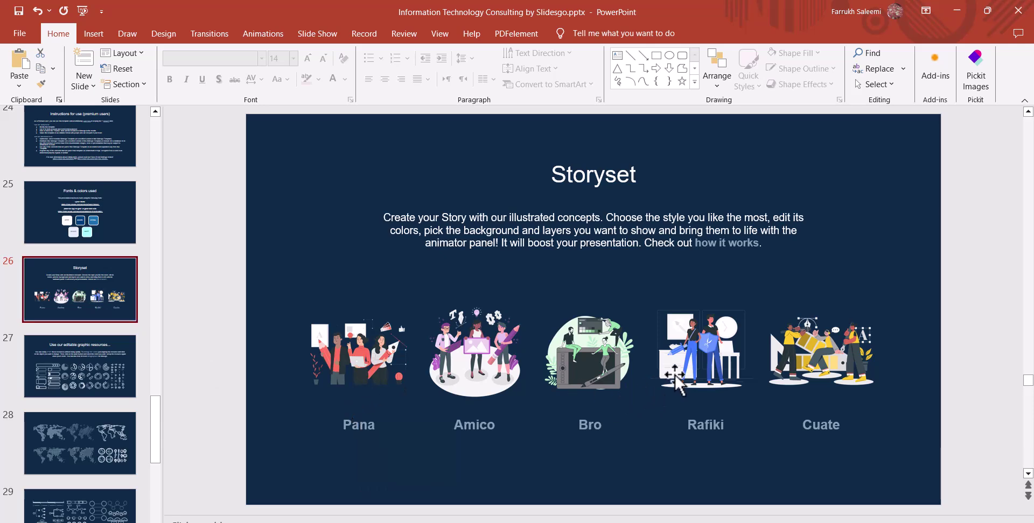
scroll(154, 431, down, 5)
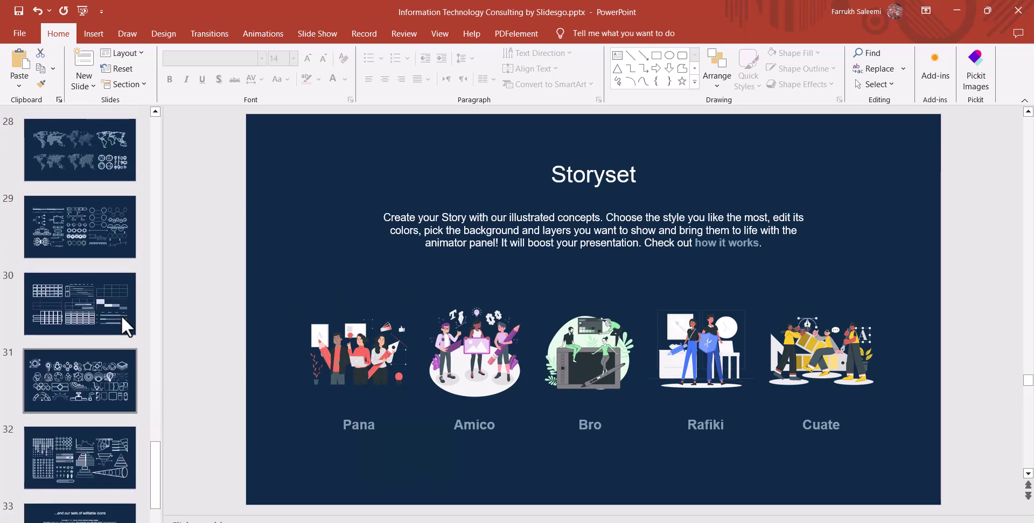
click(50, 140)
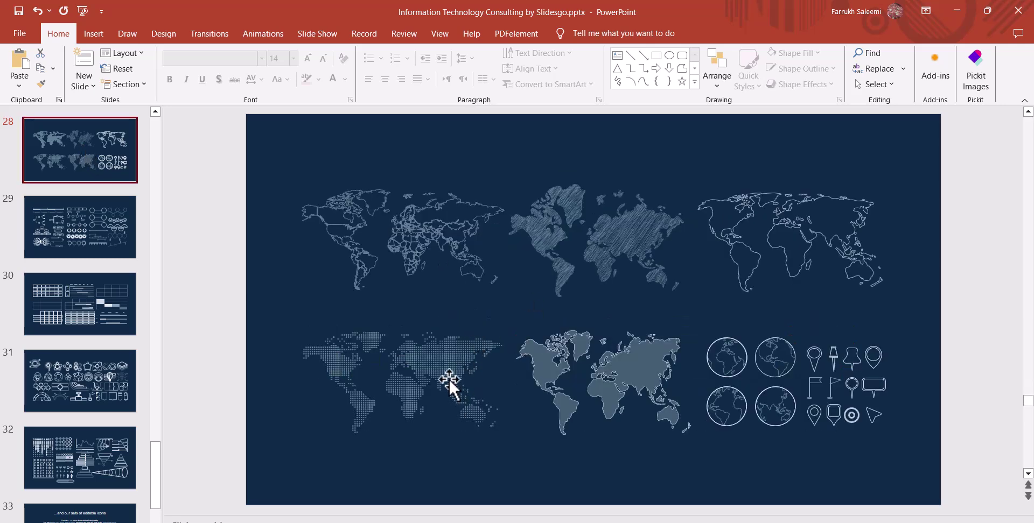
click(447, 379)
click(617, 385)
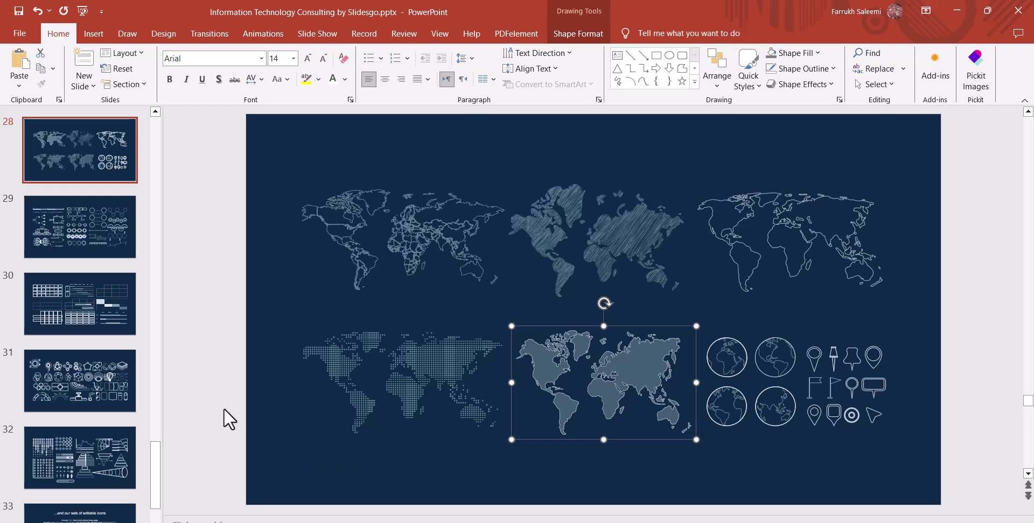
click(94, 380)
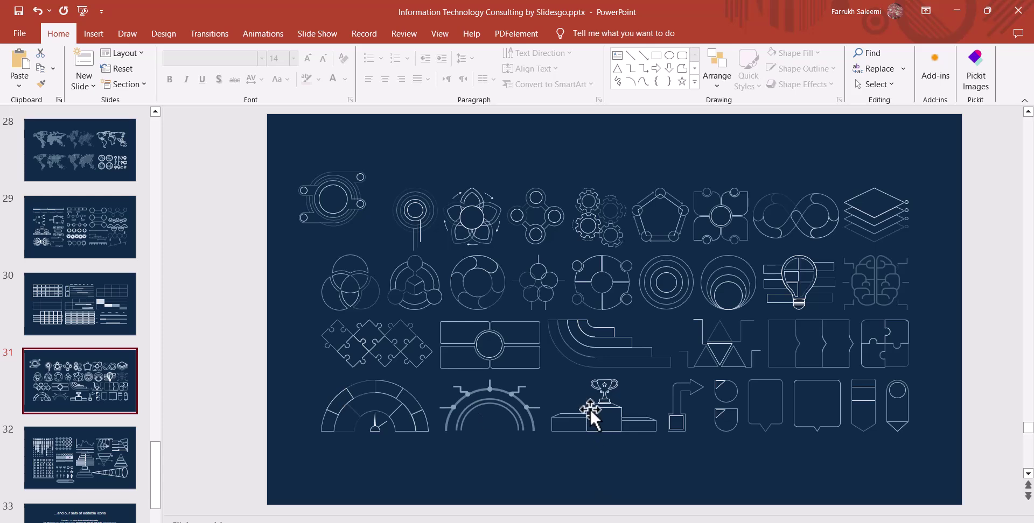
click(497, 399)
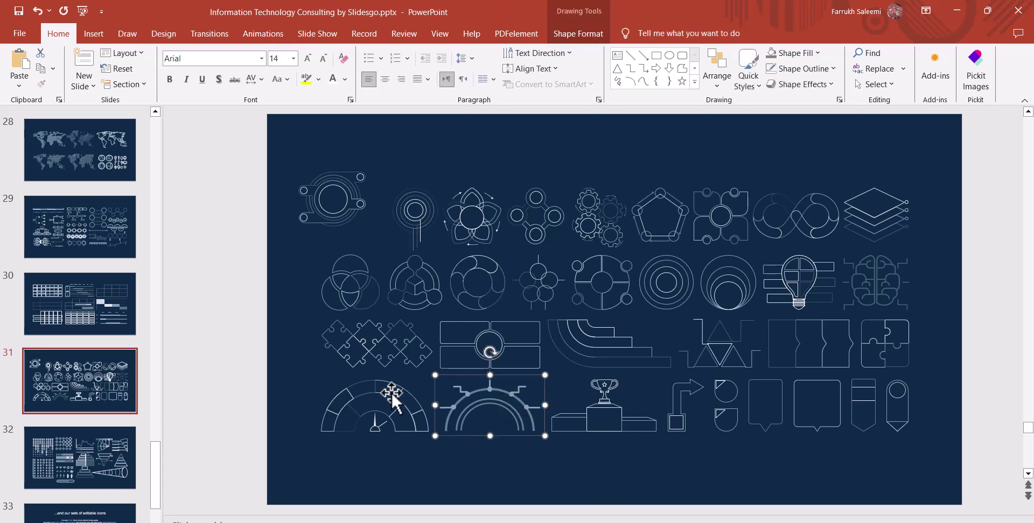
On slide 33's editable icons, select the monitor icon for copying
mouse_move(150, 456)
mouse_down()
mouse_move(161, 476)
mouse_move(147, 474)
mouse_up()
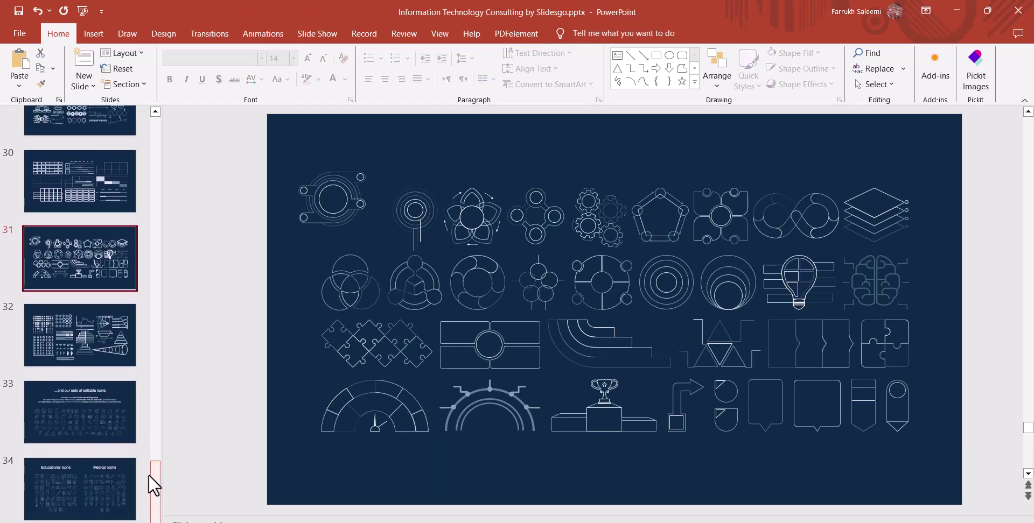
click(65, 345)
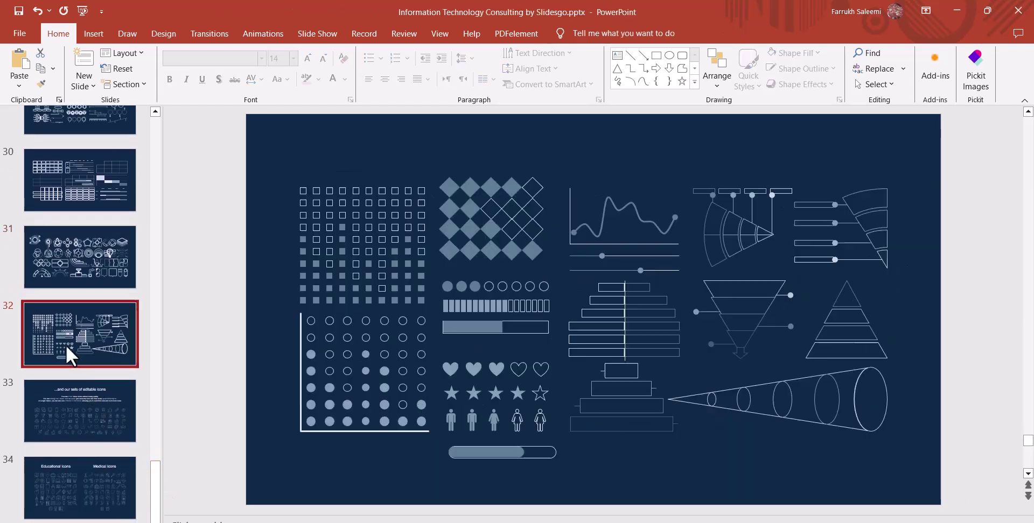
click(63, 399)
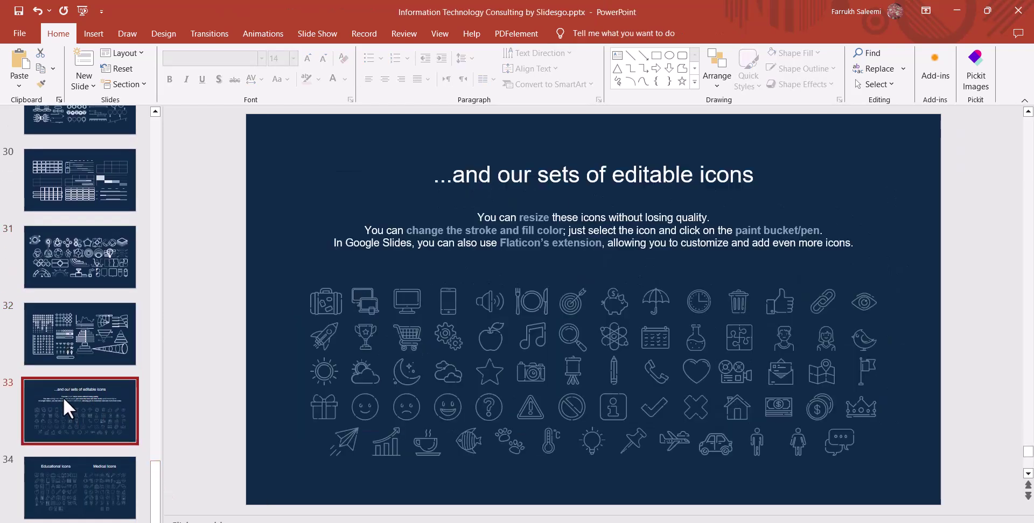
click(527, 373)
click(607, 417)
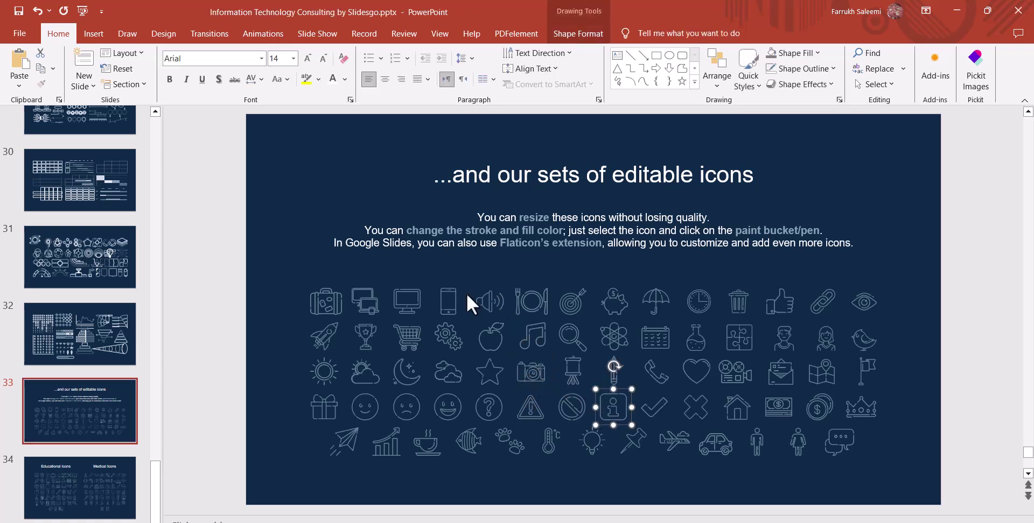
click(414, 300)
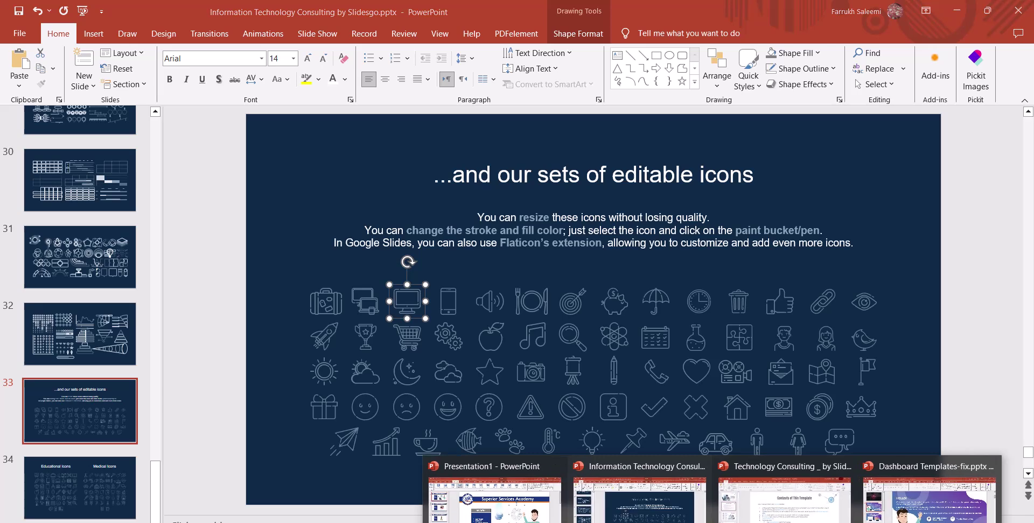
Paste the monitor icon onto slide 1 and dismiss the Find box
click(509, 501)
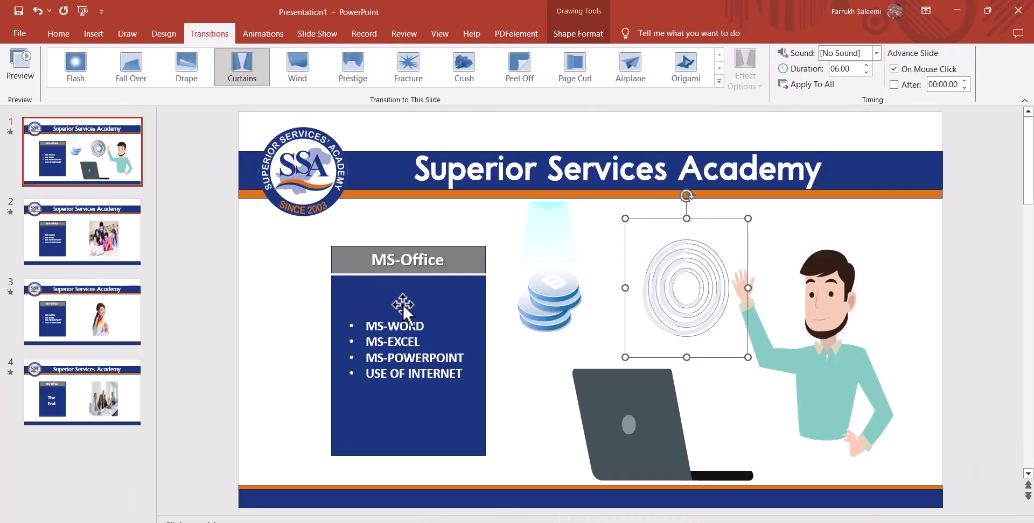
key(ctrl+v)
key(ctrl+f)
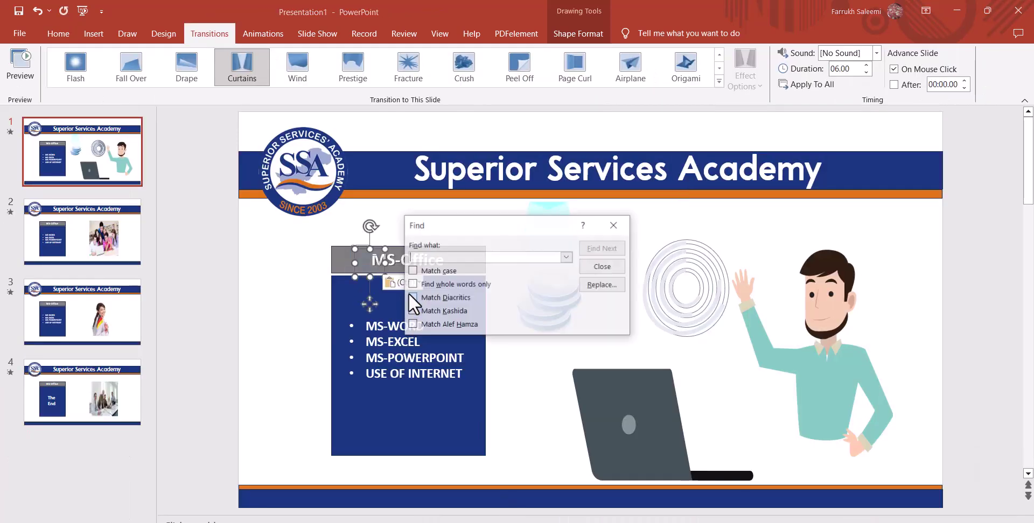
click(602, 267)
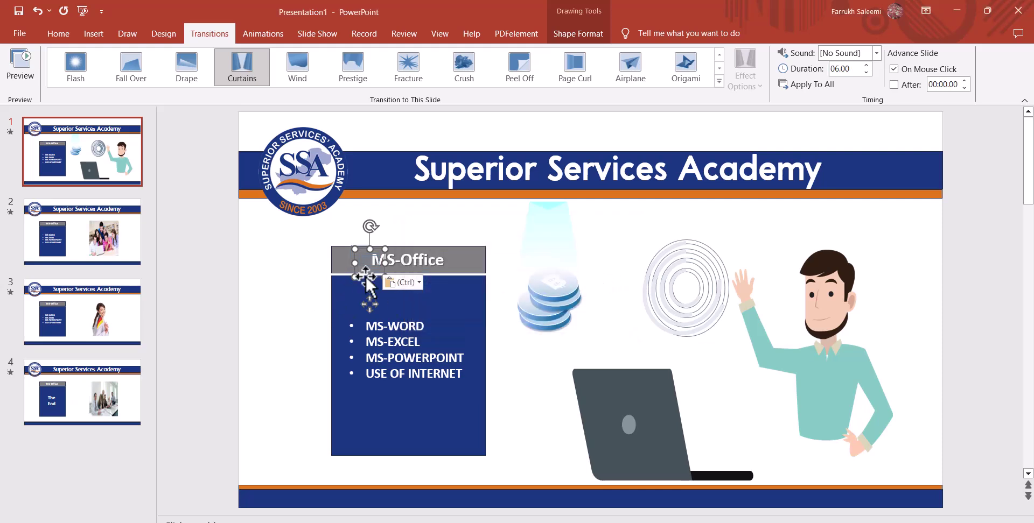
Move the monitor icon onto the blue MS-Office bullet box beside the list
mouse_move(366, 279)
mouse_down()
mouse_move(387, 309)
mouse_move(350, 311)
mouse_move(471, 274)
mouse_up()
click(369, 285)
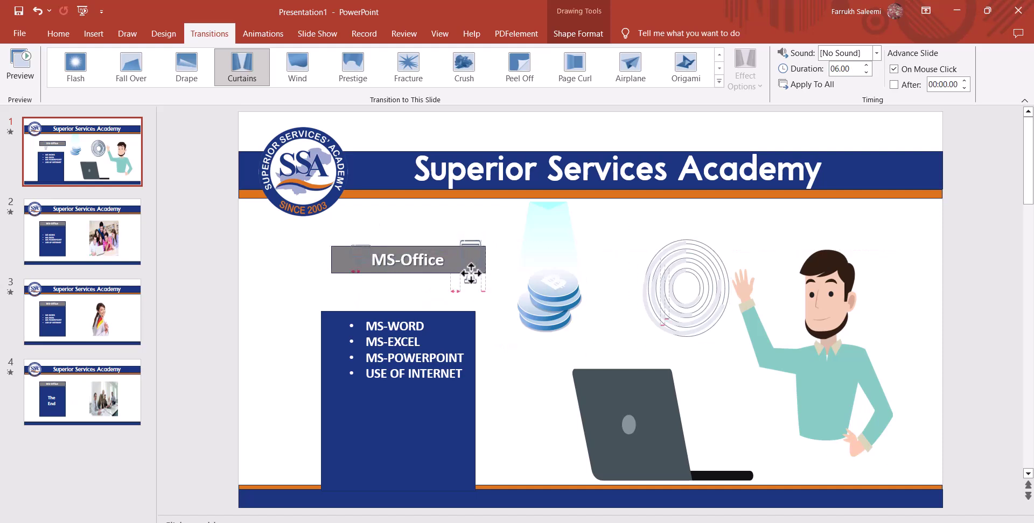
mouse_move(470, 273)
mouse_down()
mouse_move(450, 409)
mouse_move(454, 351)
mouse_up()
drag(425, 418, 428, 381)
click(458, 340)
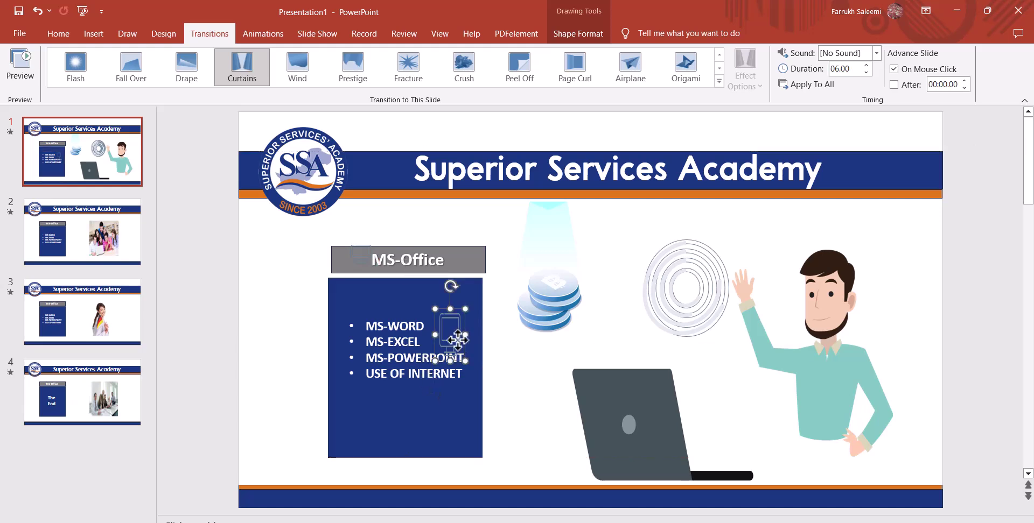
click(459, 329)
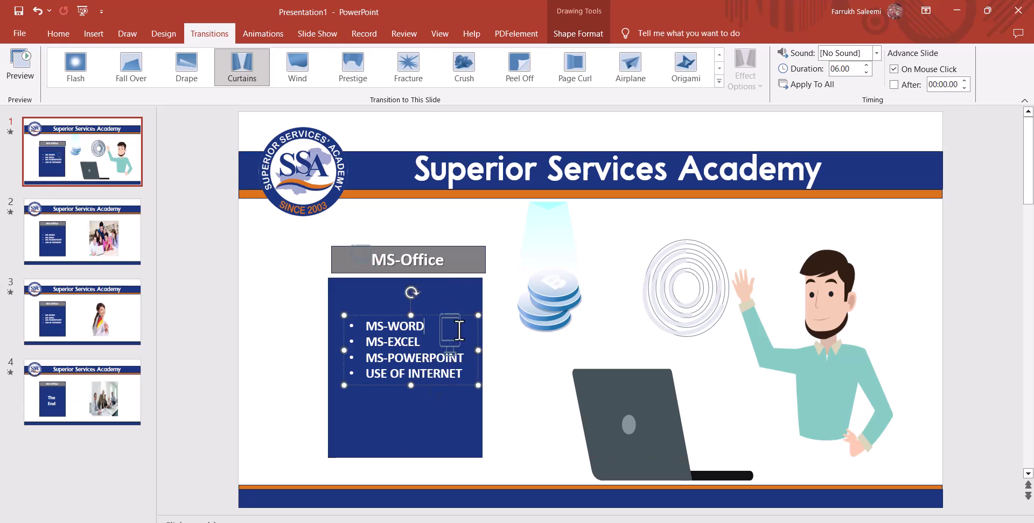
drag(459, 330, 474, 337)
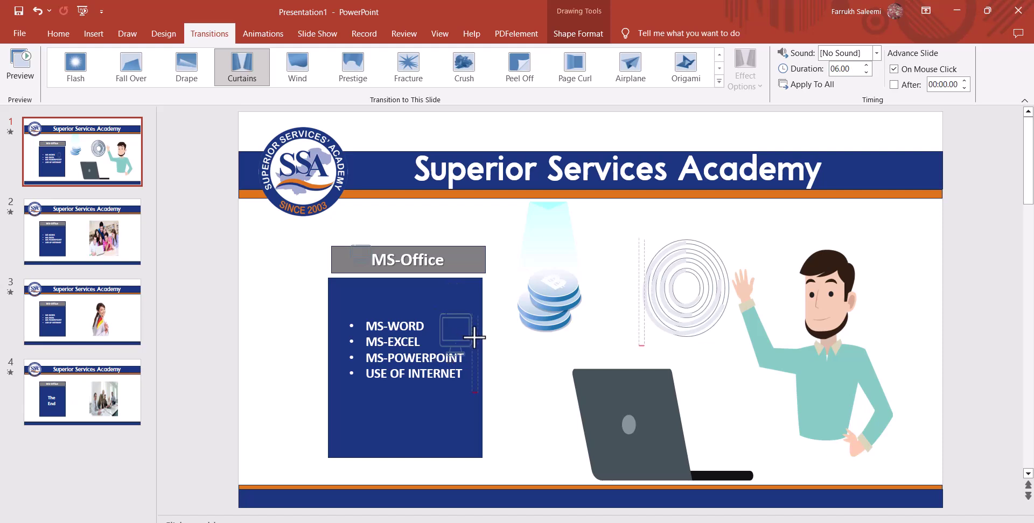
mouse_move(465, 315)
mouse_down()
mouse_move(472, 289)
mouse_move(472, 316)
mouse_up()
click(467, 326)
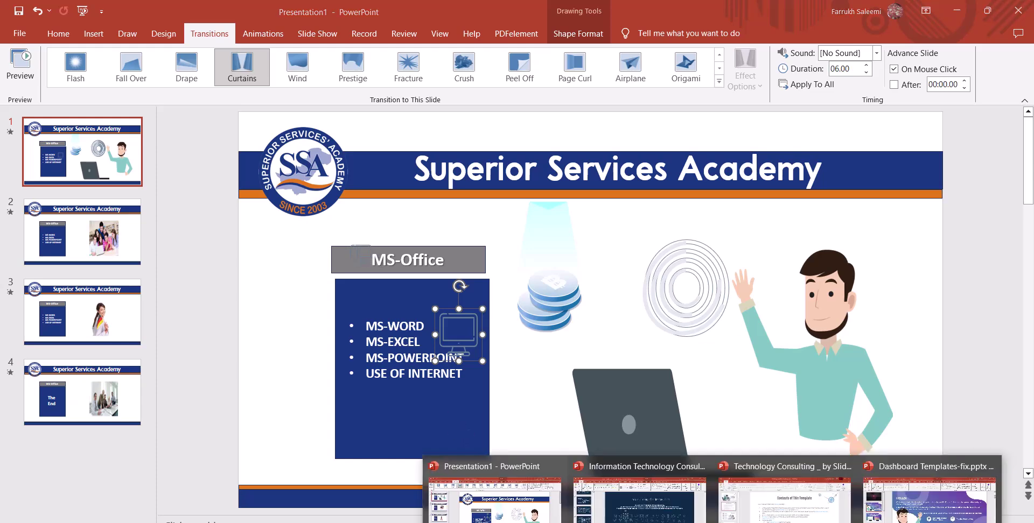
click(639, 495)
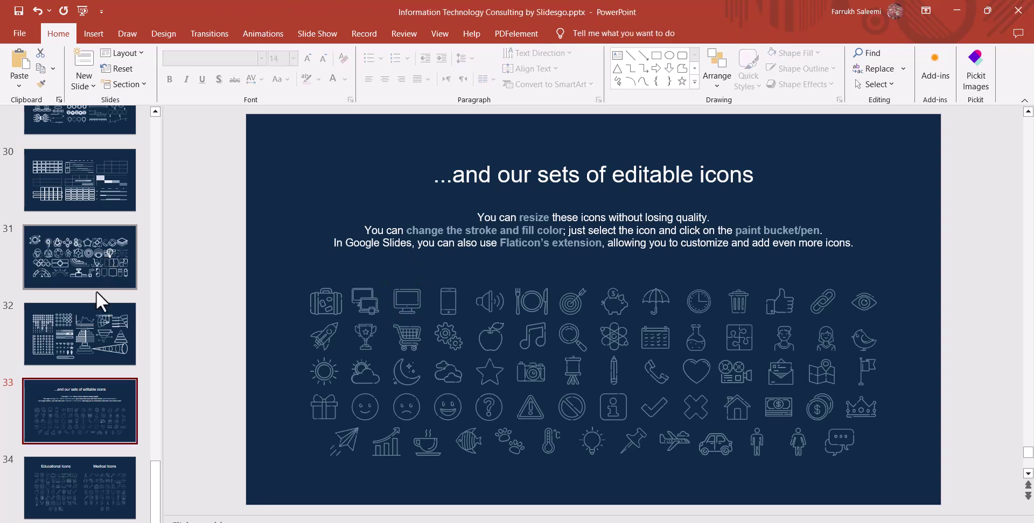
Copy the three-women illustration from Technology Consulting's slide 19 Testimonials and return to Presentation1
click(102, 318)
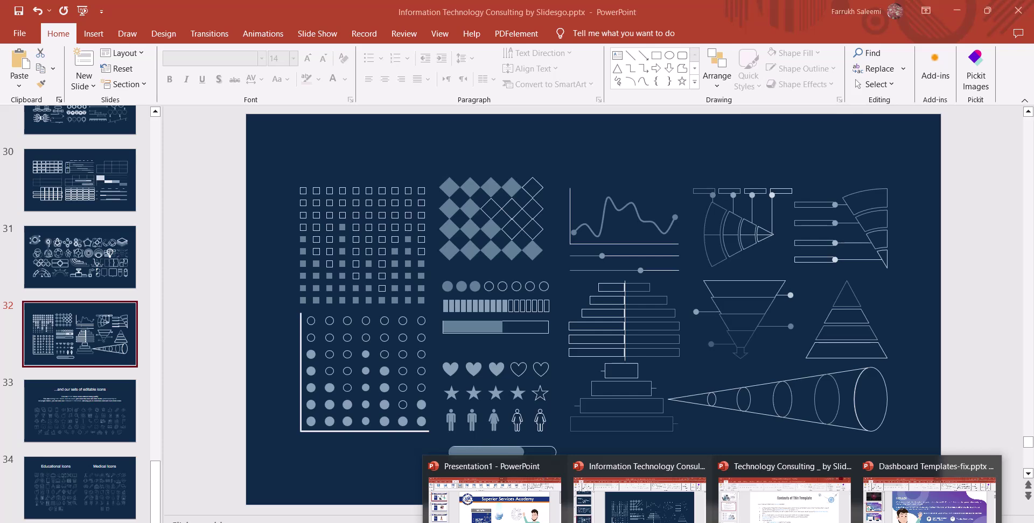
click(775, 495)
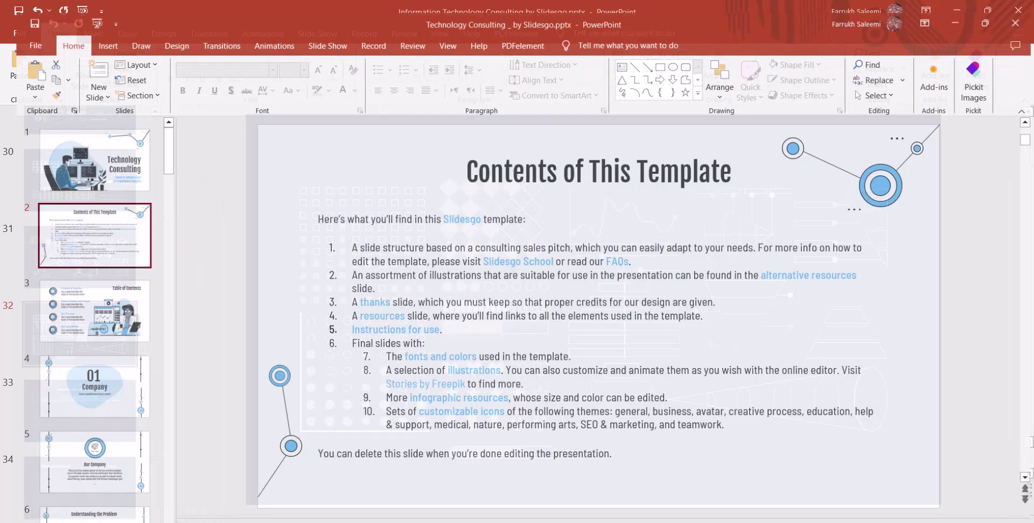
drag(155, 132, 169, 277)
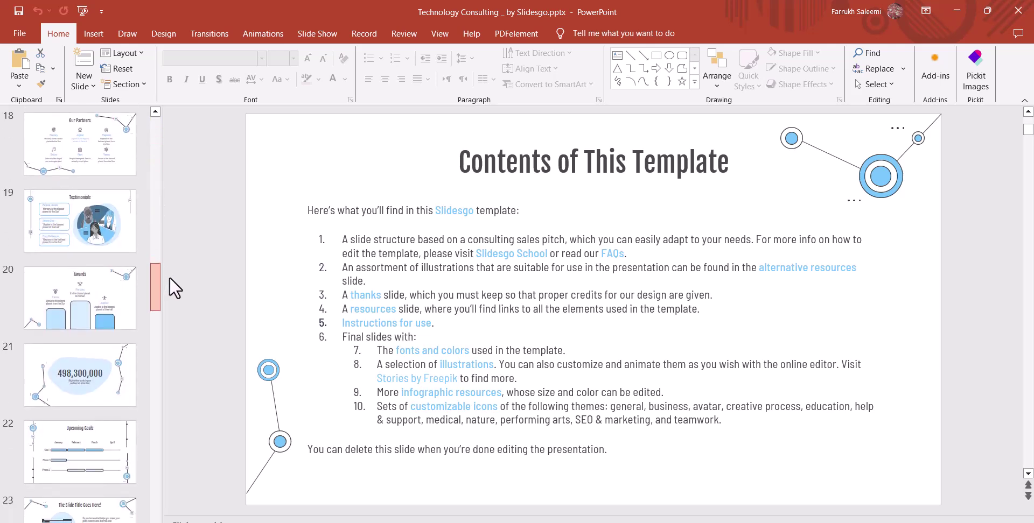
click(107, 249)
drag(692, 362, 722, 368)
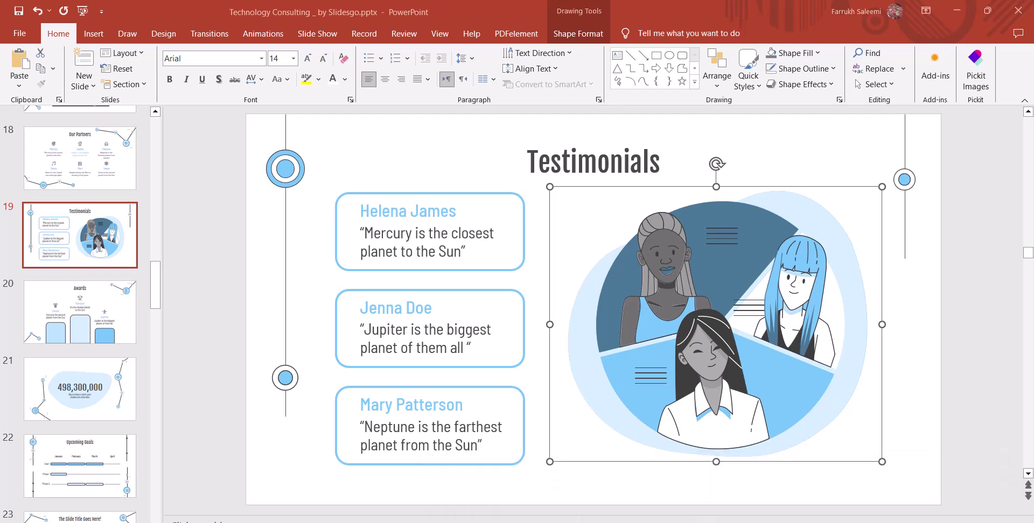
click(494, 496)
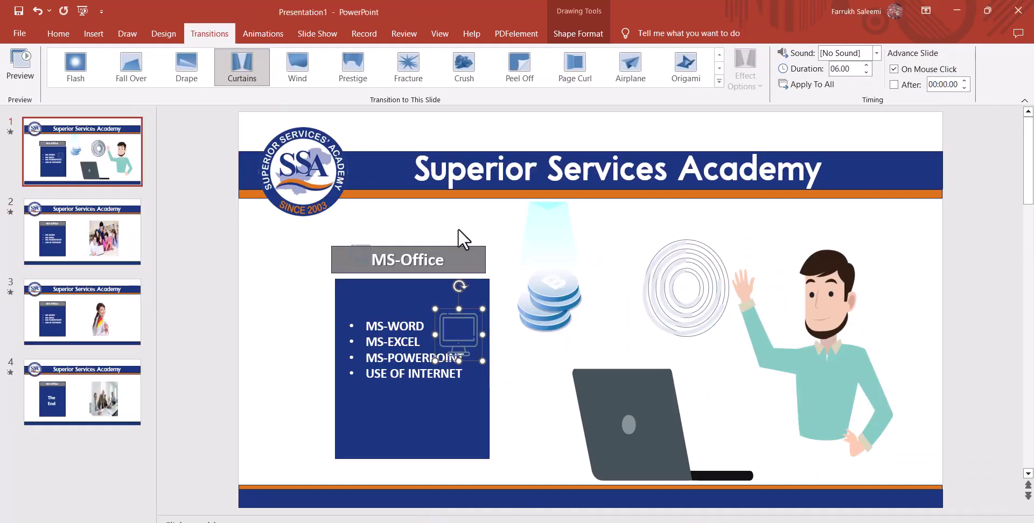
Paste the three-women illustration onto slide 1, remove the extra copy, and shrink it
key(ctrl+v)
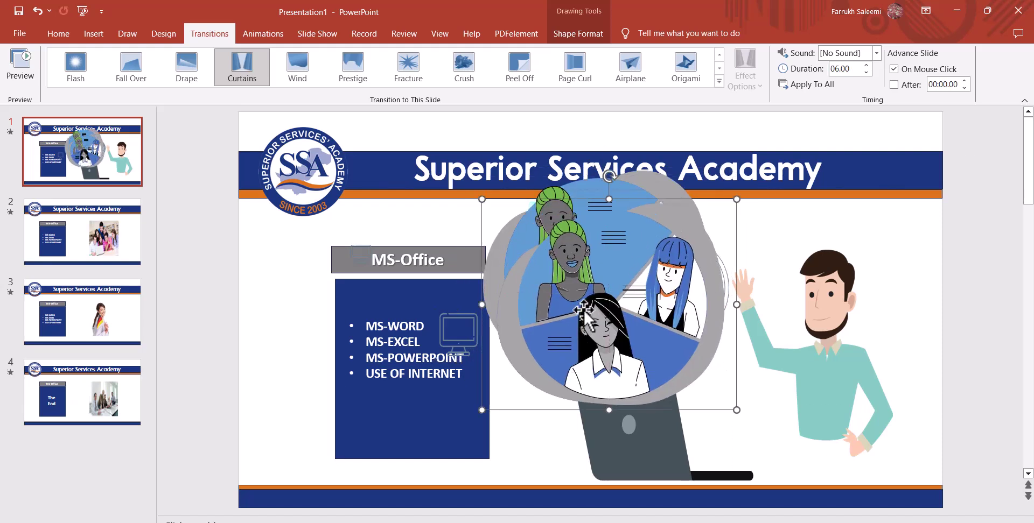
key(Delete)
click(554, 326)
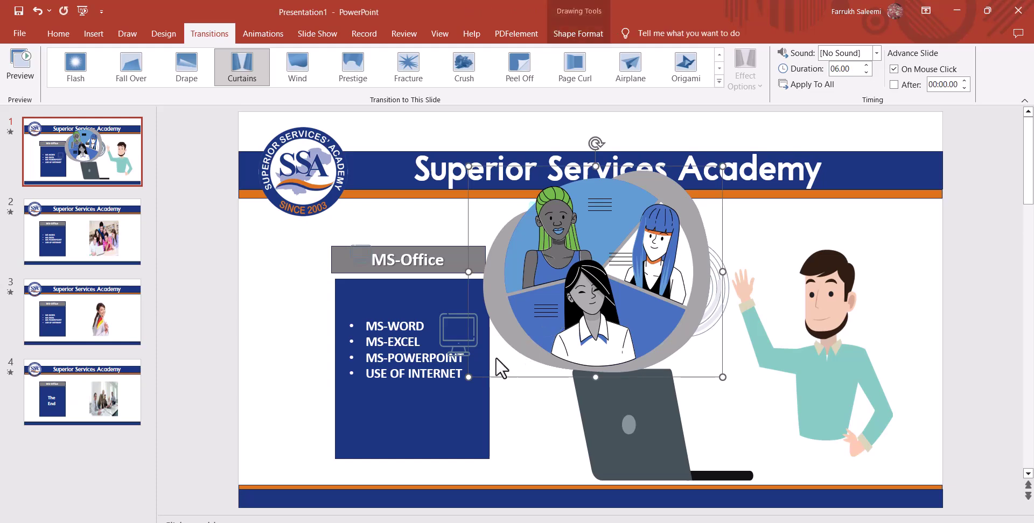
key(Delete)
drag(538, 338, 534, 425)
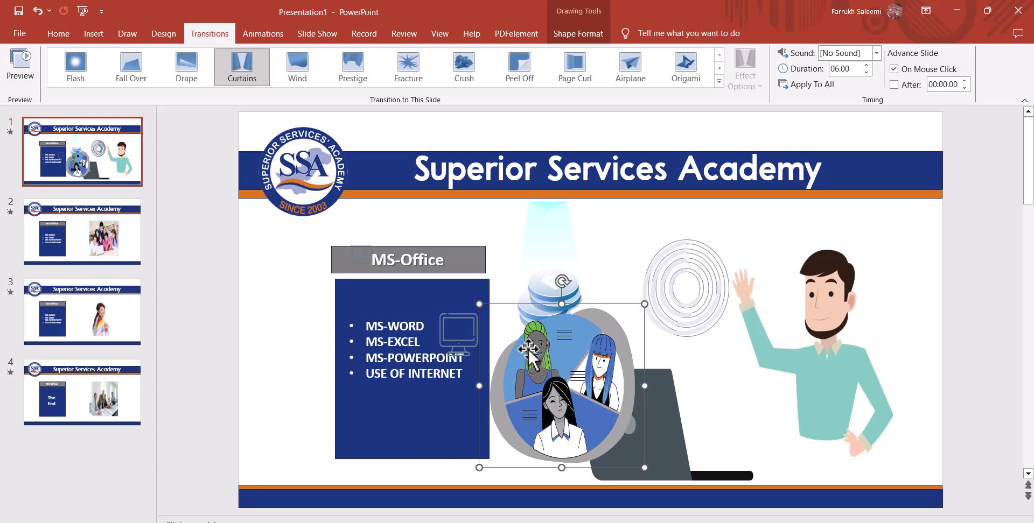
click(262, 33)
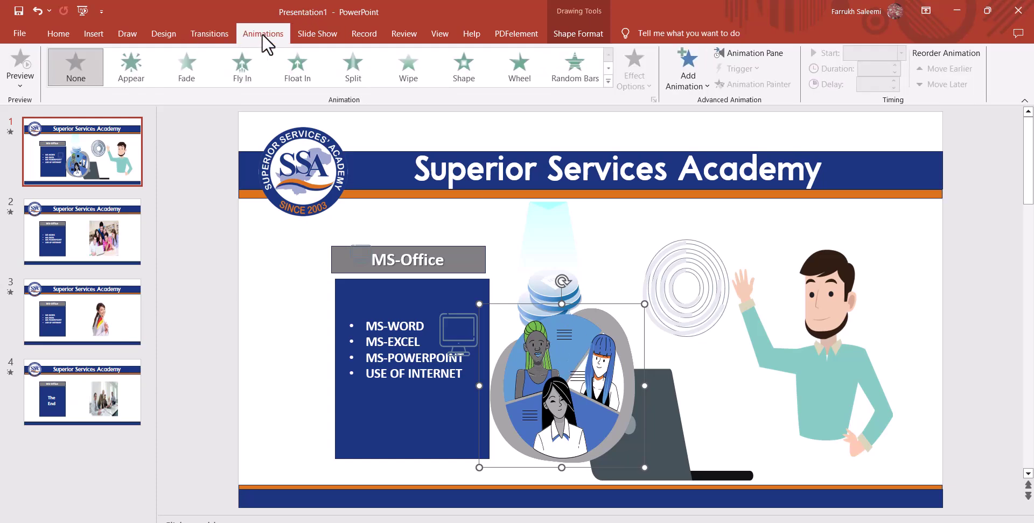
Browse the animation effects without applying one, and nudge the bullet box up-left
click(611, 81)
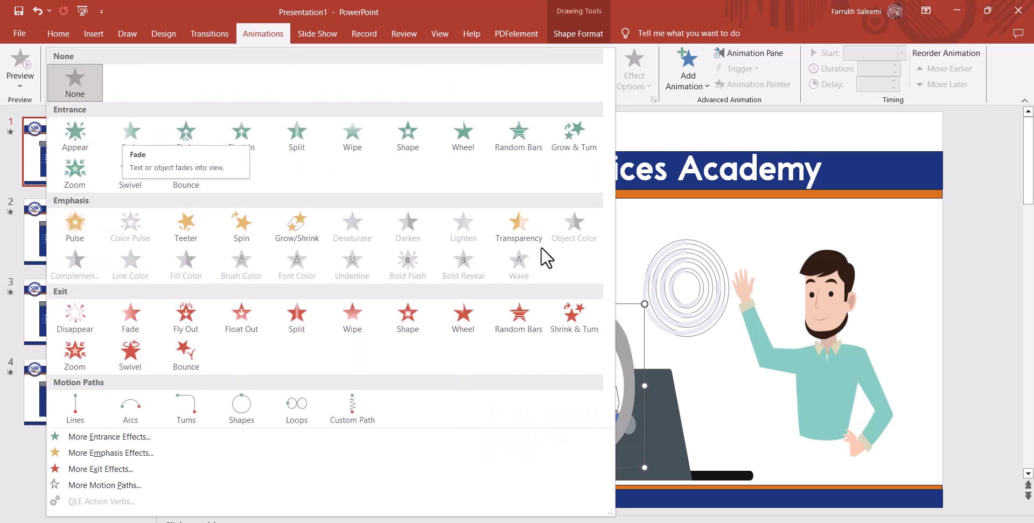
click(658, 207)
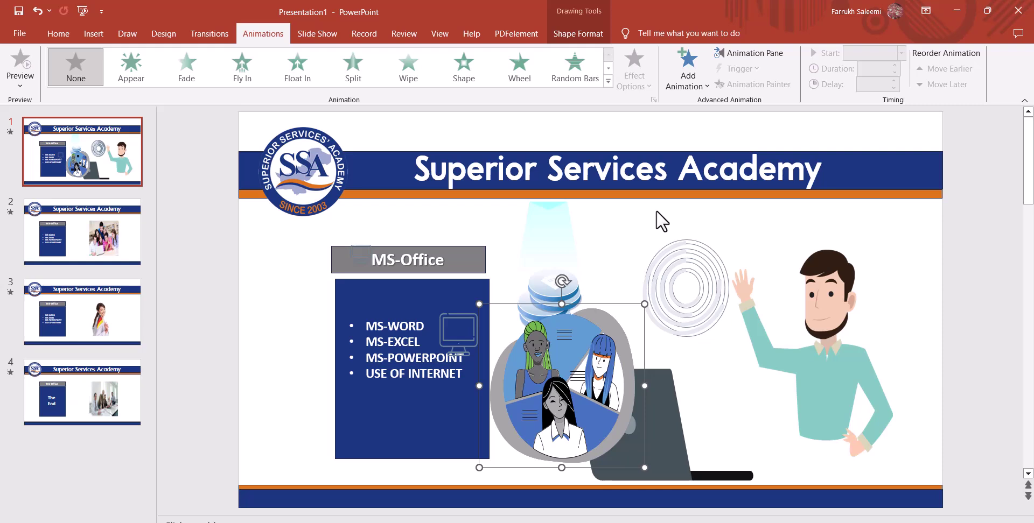
drag(448, 300, 444, 297)
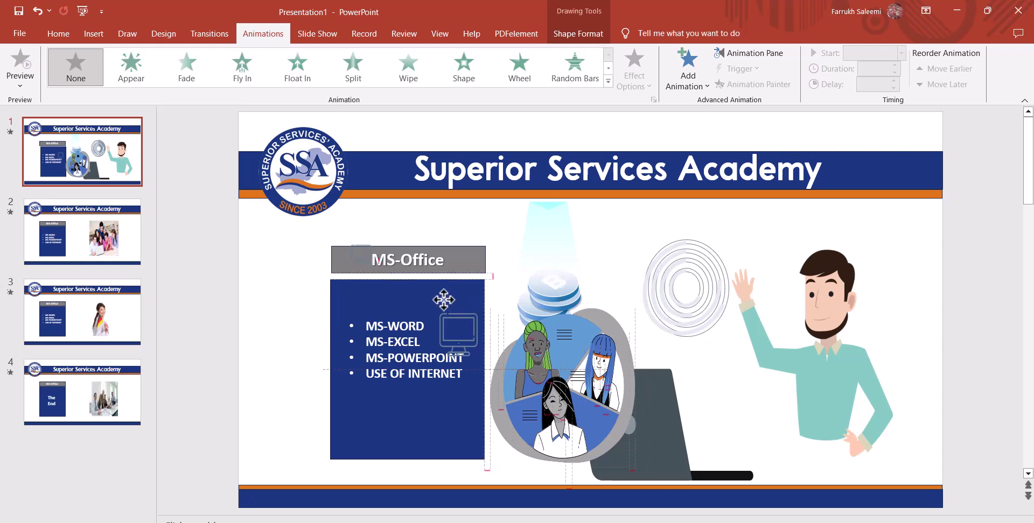
Move the three-women illustration down until it rests over the laptop base near the bottom edge
mouse_move(568, 362)
mouse_down()
mouse_move(571, 350)
mouse_move(581, 360)
mouse_up()
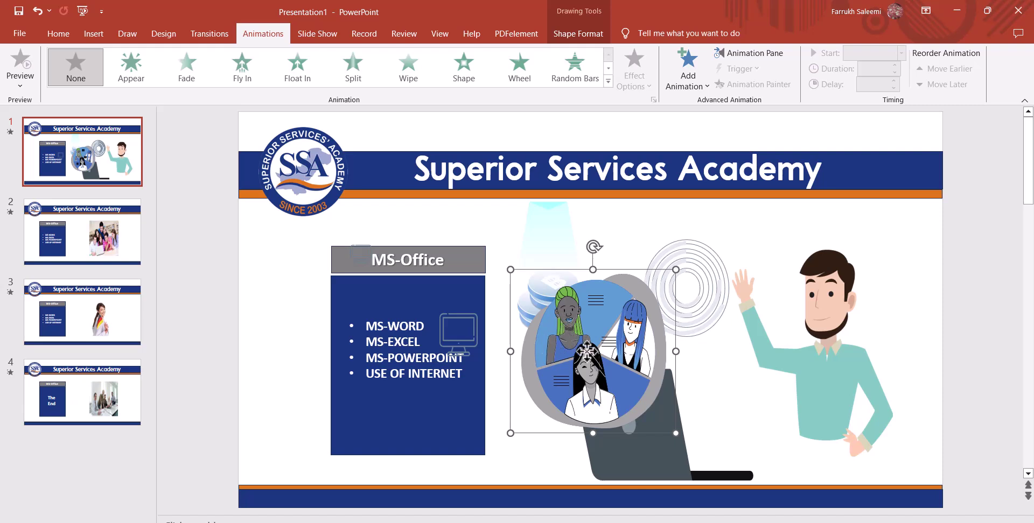
drag(580, 353, 573, 372)
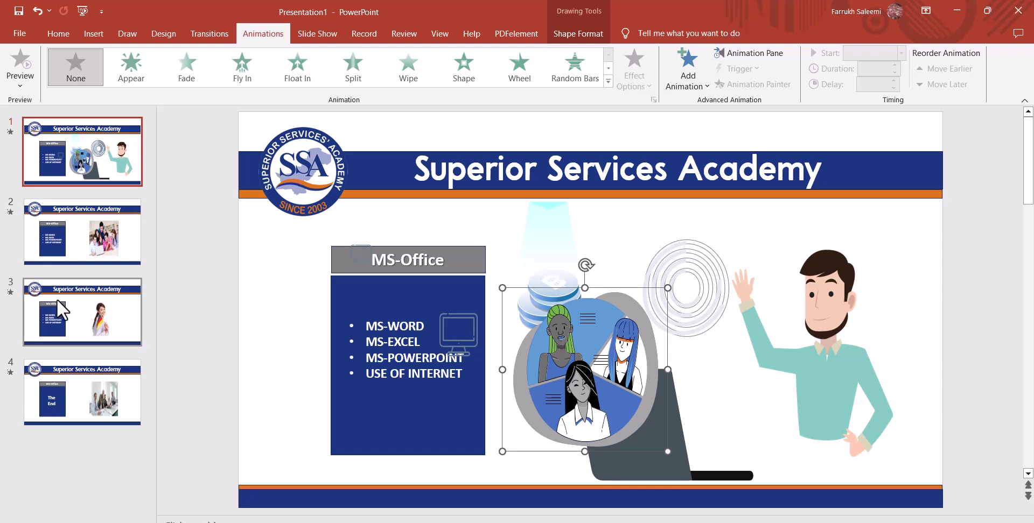
mouse_move(535, 425)
mouse_down()
mouse_move(583, 487)
mouse_move(520, 464)
mouse_up()
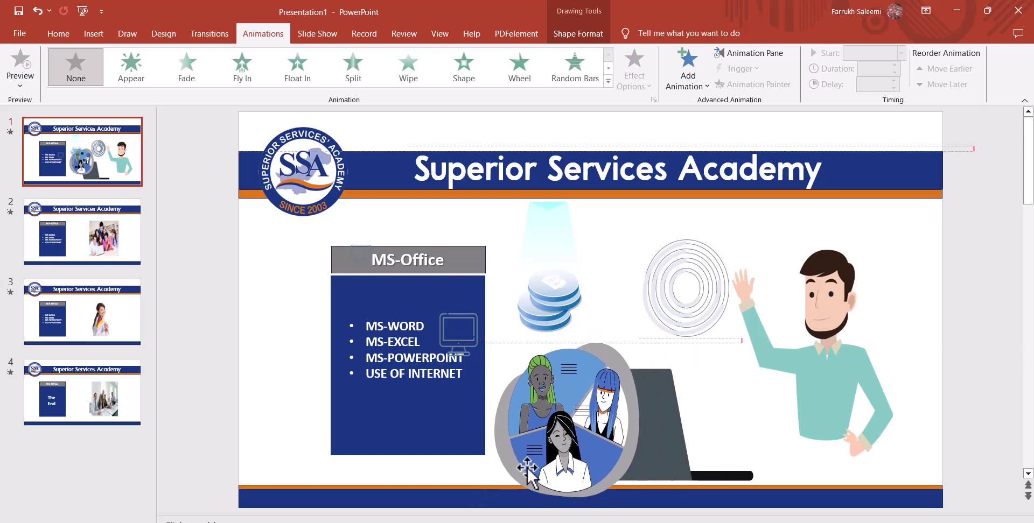
drag(520, 464, 527, 474)
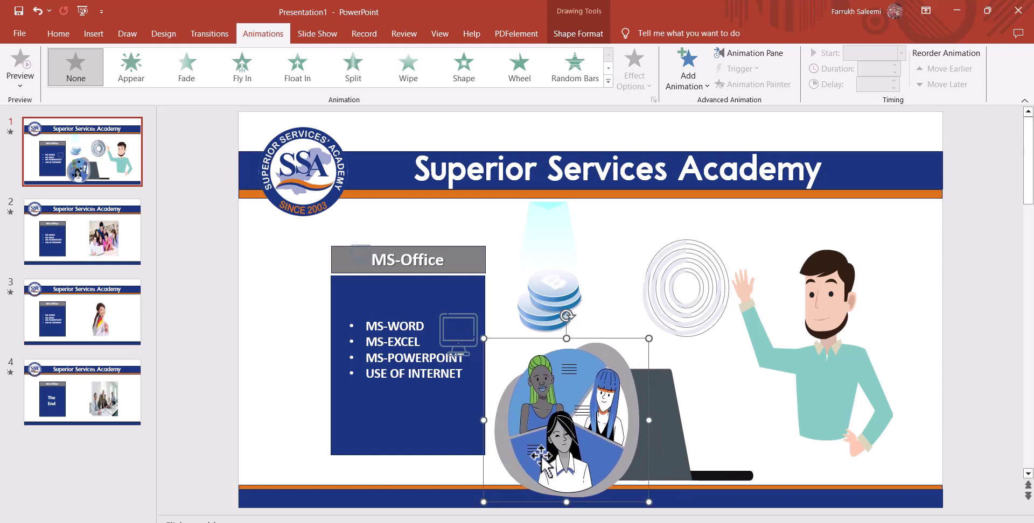